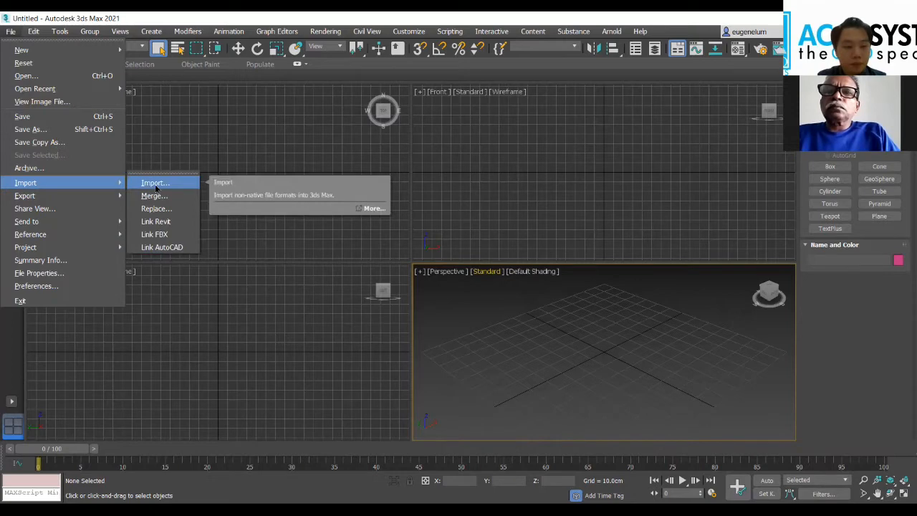
# Step: Choose FLOOR PLAN.DWG from the Desktop folder ACAD > fol > 12 August as the file to import
pyautogui.click(156, 188)
pyautogui.click(35, 138)
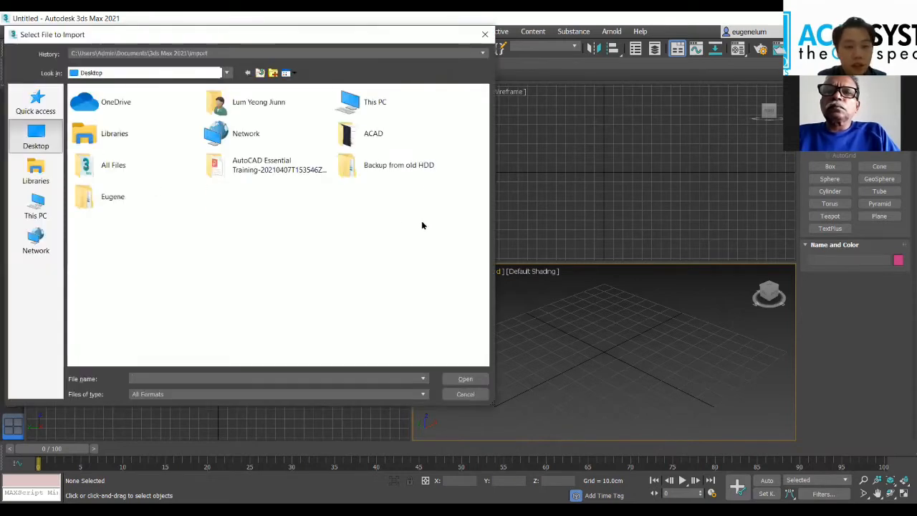
pyautogui.doubleClick(373, 133)
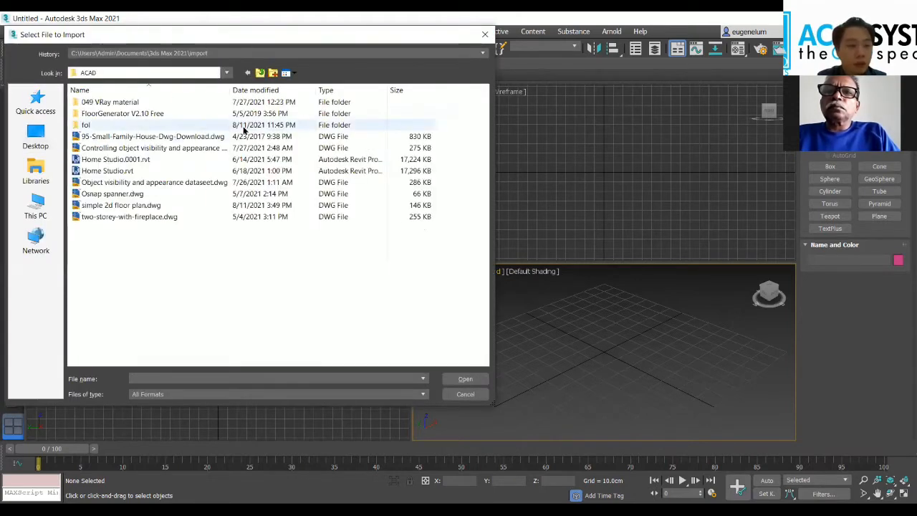
pyautogui.doubleClick(222, 127)
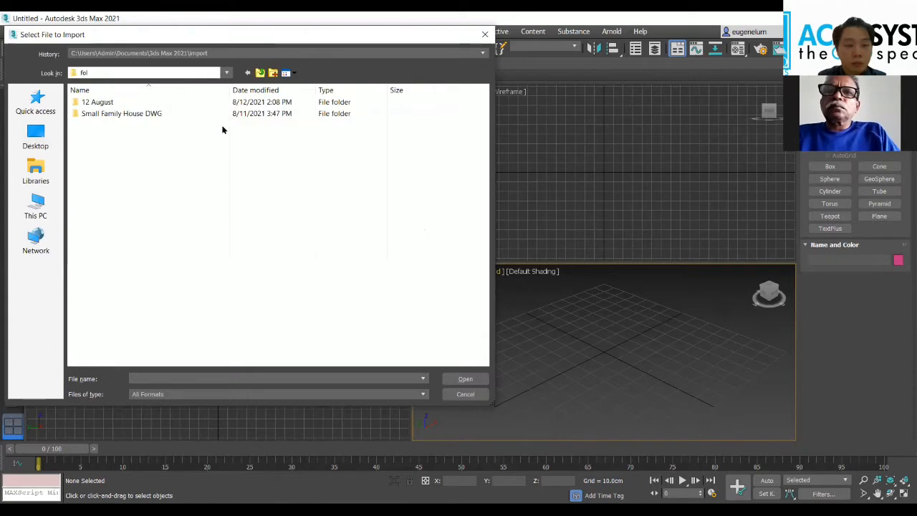
pyautogui.doubleClick(153, 104)
pyautogui.click(154, 104)
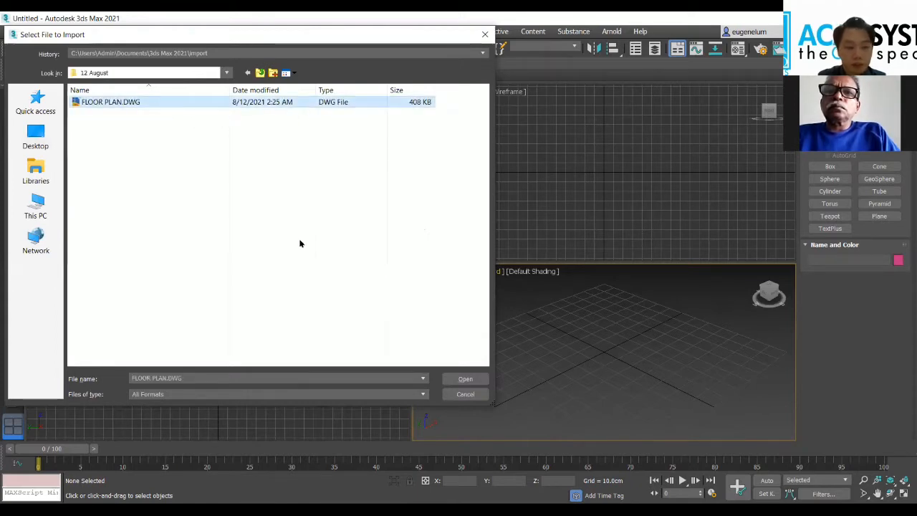
pyautogui.click(456, 377)
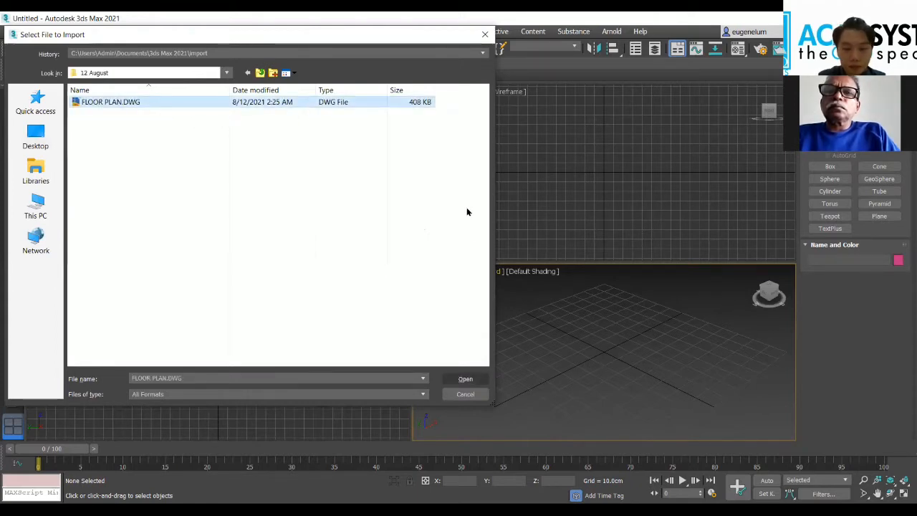
# Step: Import the floor plan drawing with Centimeters as the incoming file units and rescaling kept on
pyautogui.moveTo(380, 77); pyautogui.dragTo(342, 73)
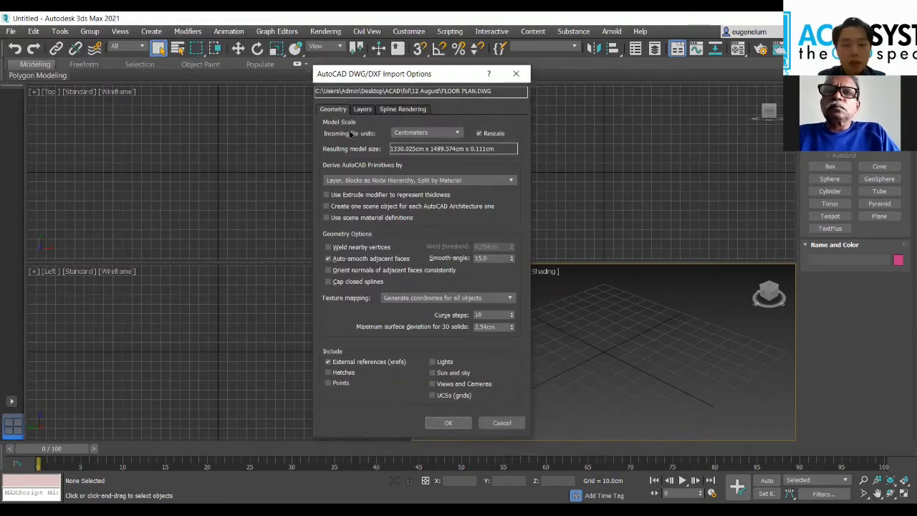
pyautogui.click(405, 134)
pyautogui.click(404, 135)
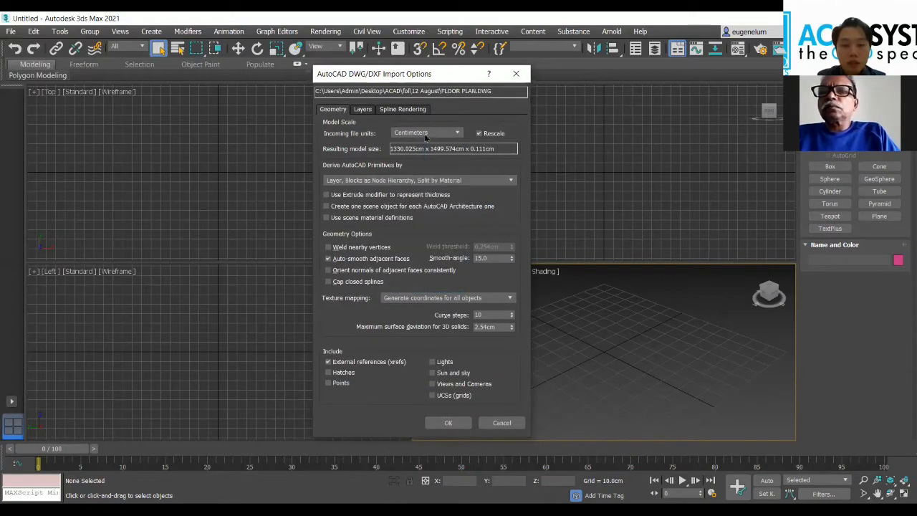
pyautogui.click(406, 134)
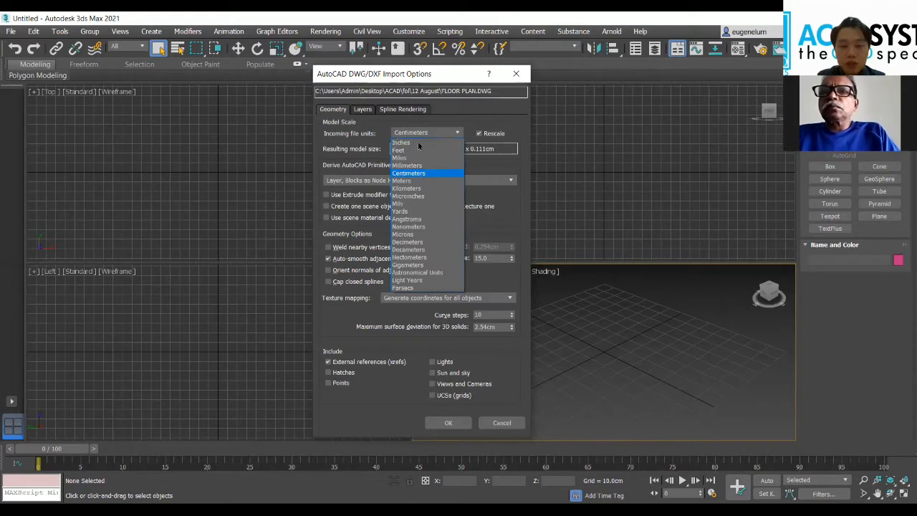
pyautogui.click(435, 132)
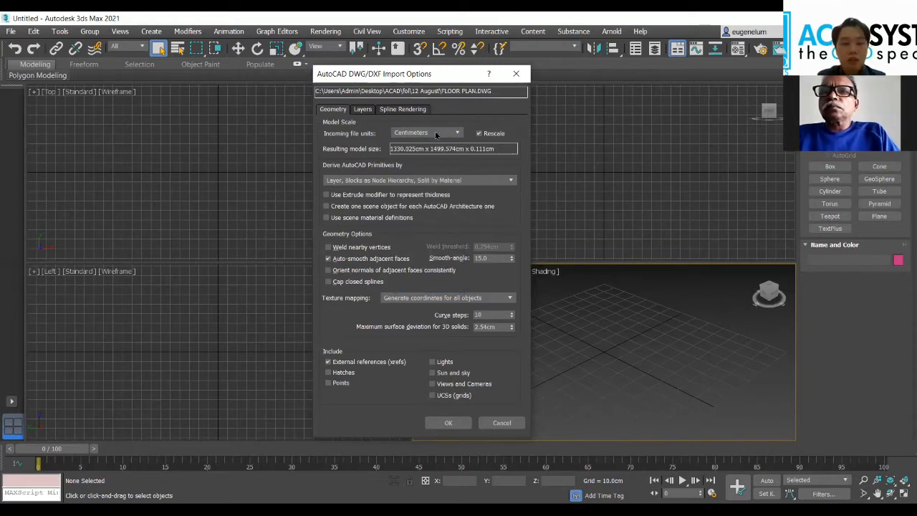
pyautogui.click(423, 134)
pyautogui.click(424, 135)
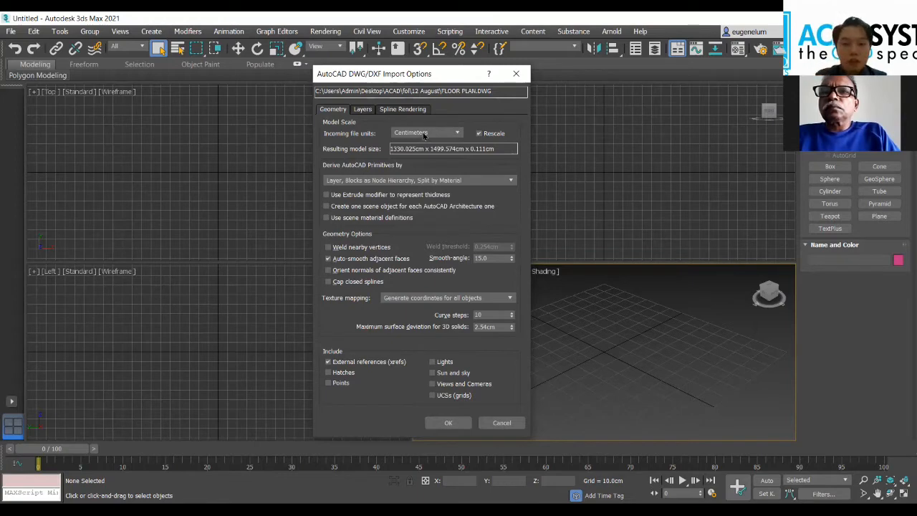
pyautogui.click(423, 135)
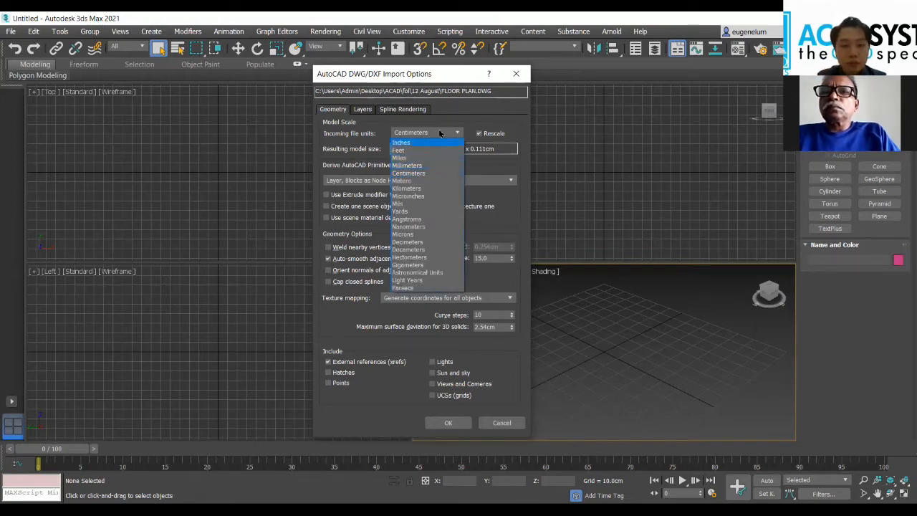
pyautogui.click(441, 135)
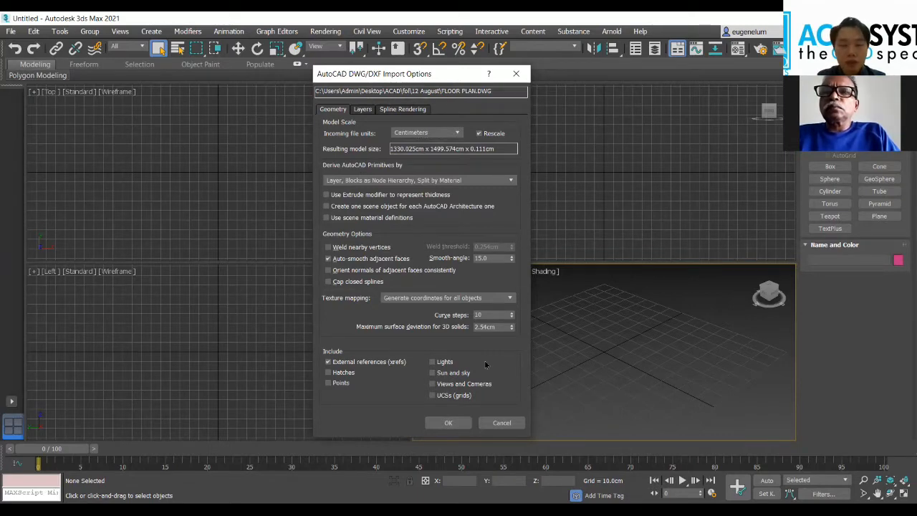
pyautogui.click(449, 424)
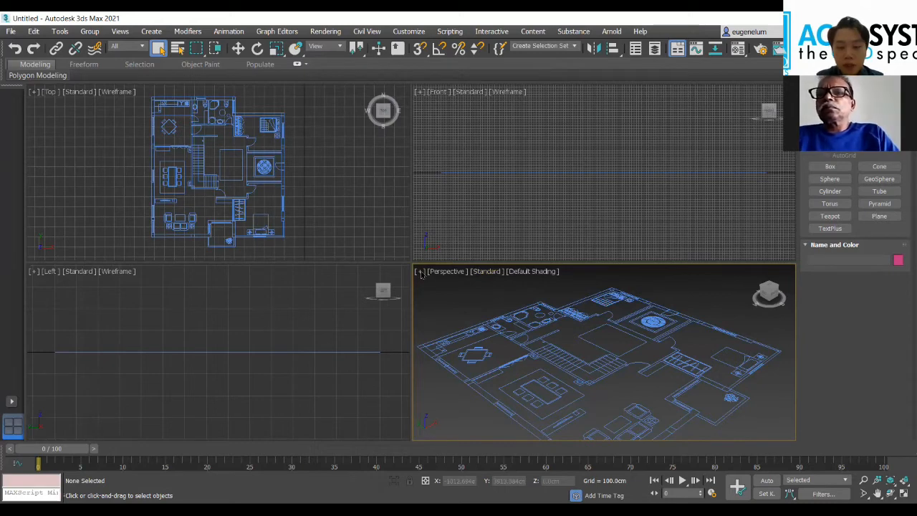
# Step: Maximize the Perspective viewport and turn it to look straight down on the floor plan
pyautogui.click(420, 273)
pyautogui.click(436, 282)
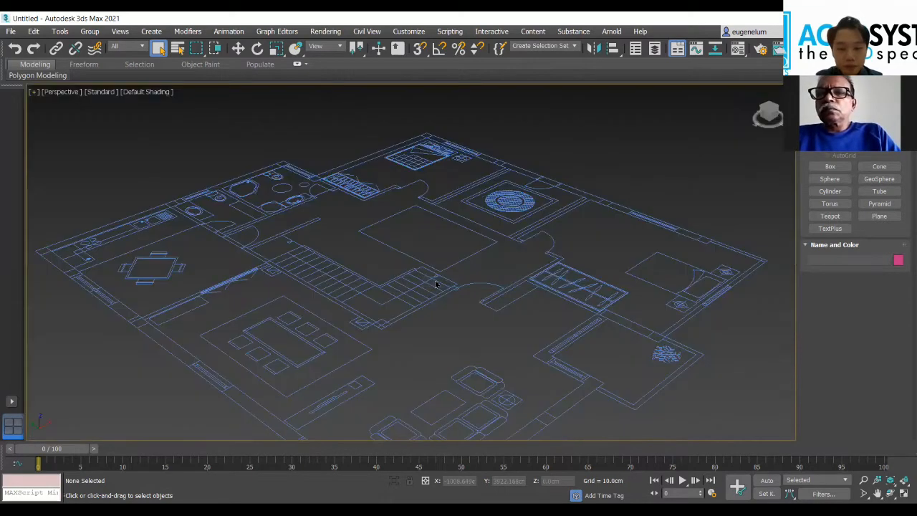
pyautogui.scroll(3, 657, 168)
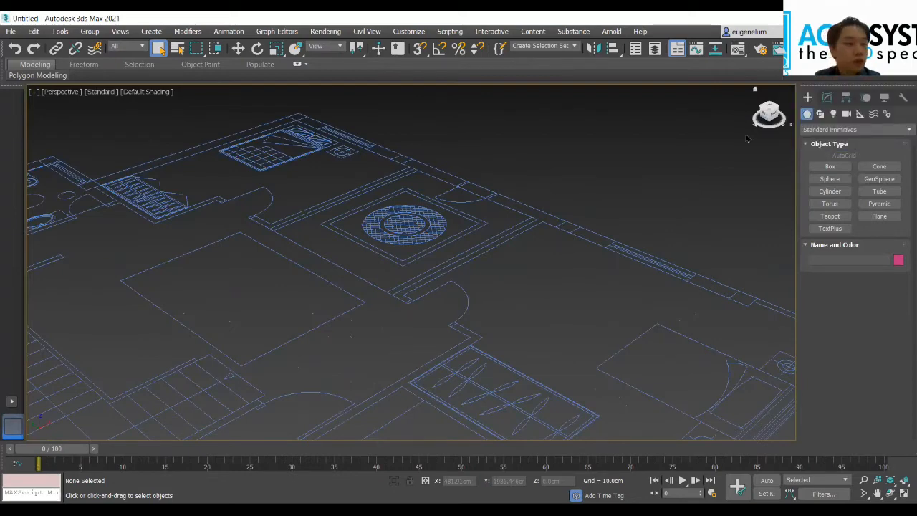
pyautogui.moveTo(768, 108); pyautogui.dragTo(772, 109)
pyautogui.click(769, 110)
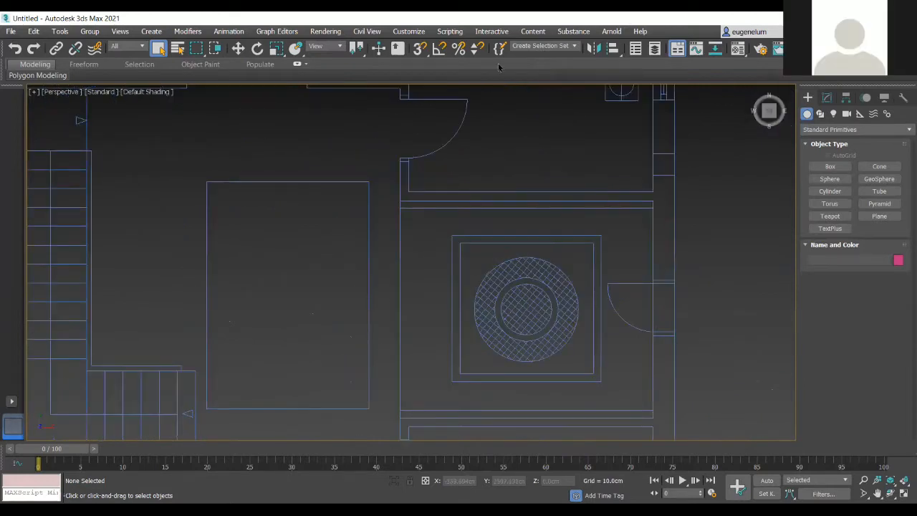
# Step: Check in the units setup that the display unit scale is metric centimeters
pyautogui.click(408, 31)
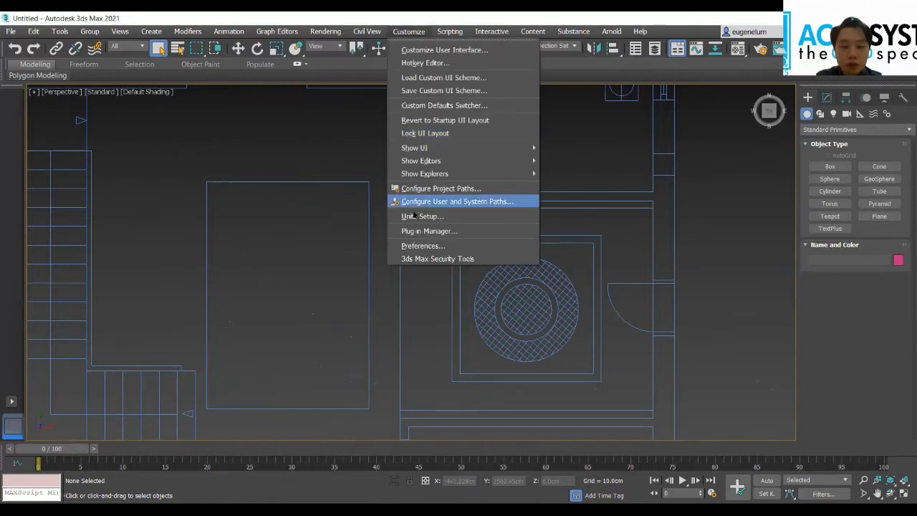
pyautogui.click(409, 215)
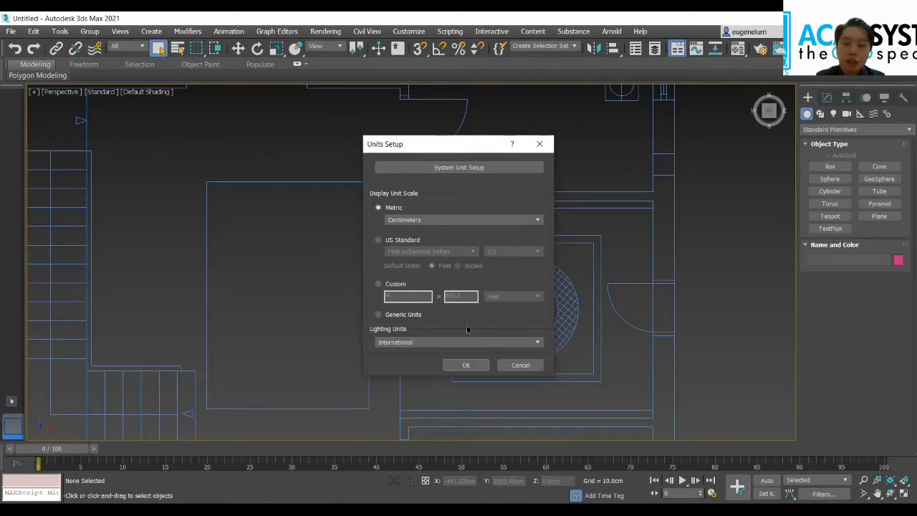
pyautogui.click(465, 366)
# Step: Start the Wall tool from the AEC Extended objects with the floor plan in view
pyautogui.scroll(-6, 348, 303)
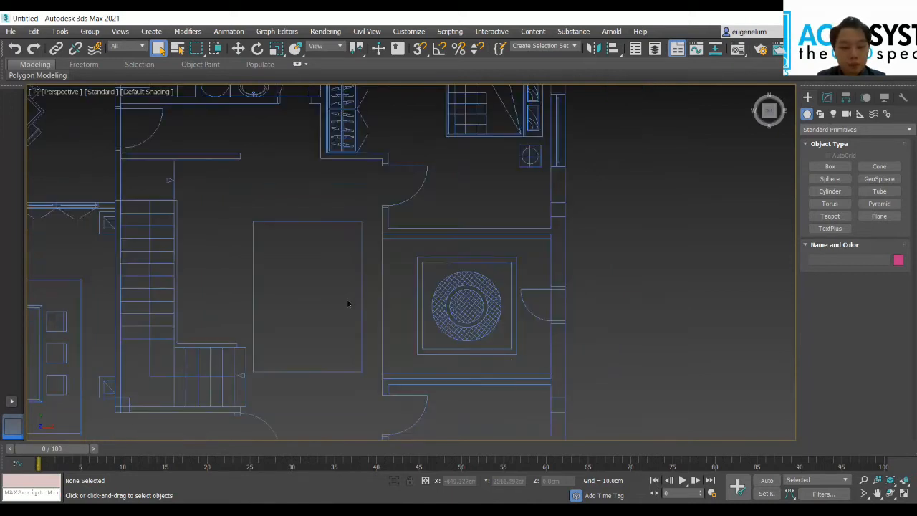
pyautogui.scroll(-4, 255, 249)
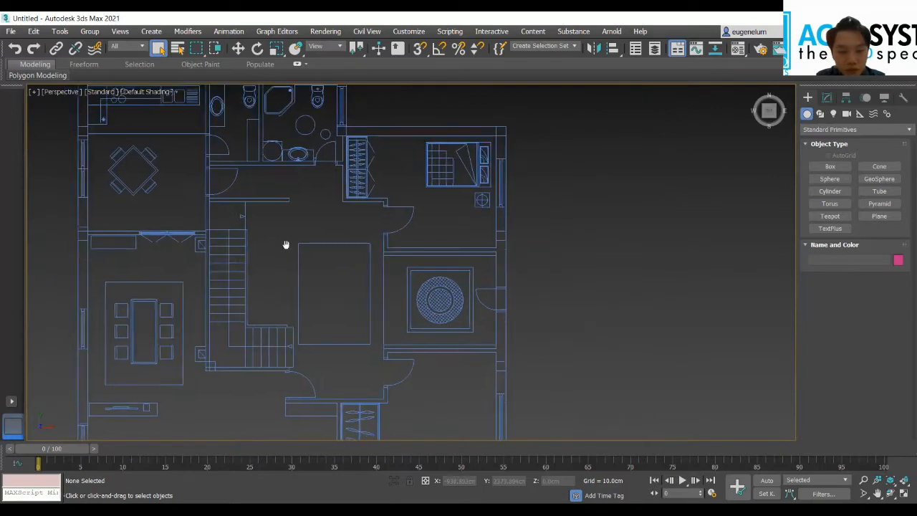
pyautogui.moveTo(352, 291); pyautogui.dragTo(387, 242, button='middle')
pyautogui.scroll(2, 391, 267)
pyautogui.scroll(-2, 398, 283)
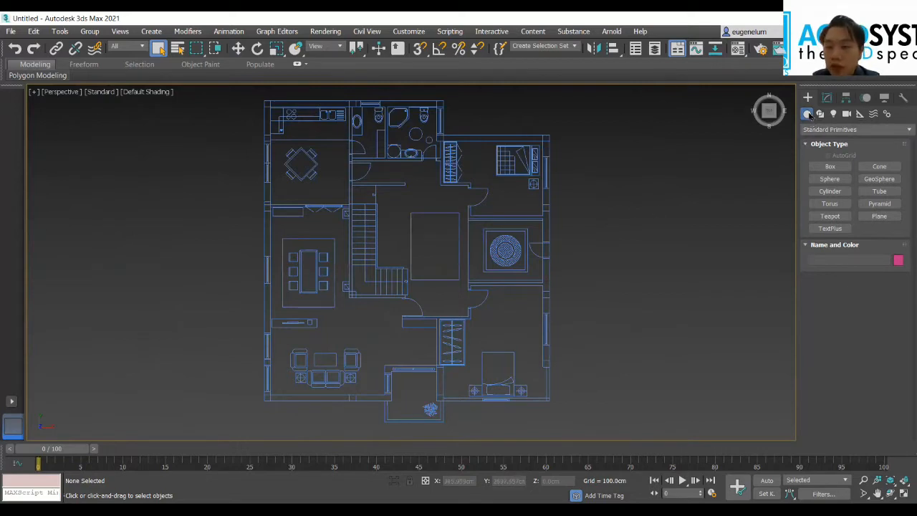
pyautogui.click(830, 130)
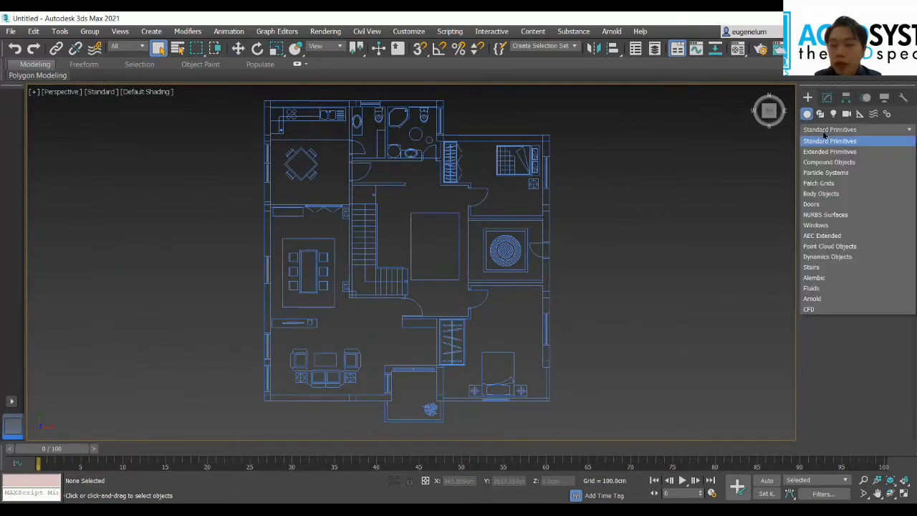
pyautogui.click(848, 236)
pyautogui.click(835, 181)
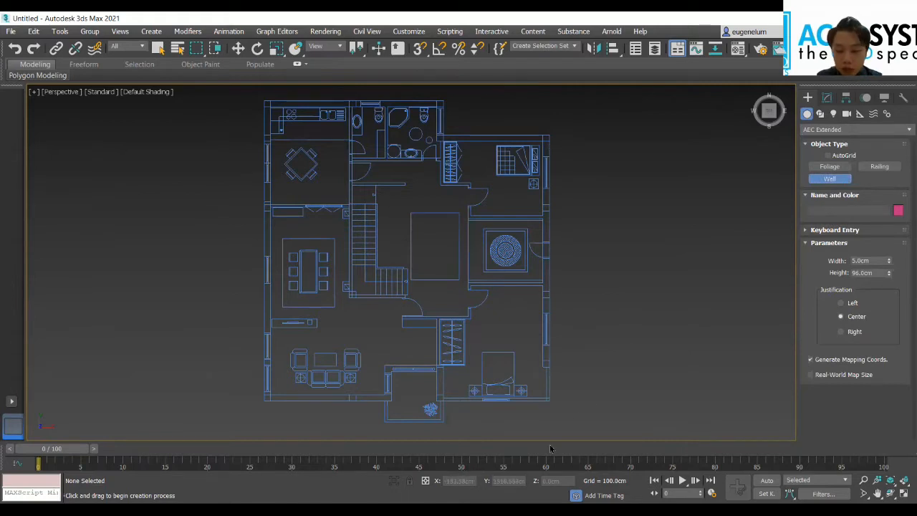
pyautogui.scroll(3, 313, 299)
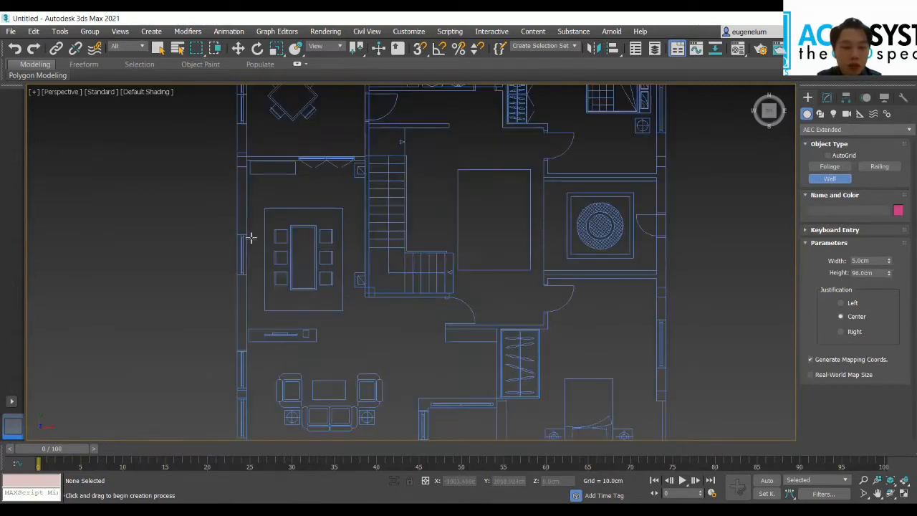
pyautogui.scroll(2, 252, 221)
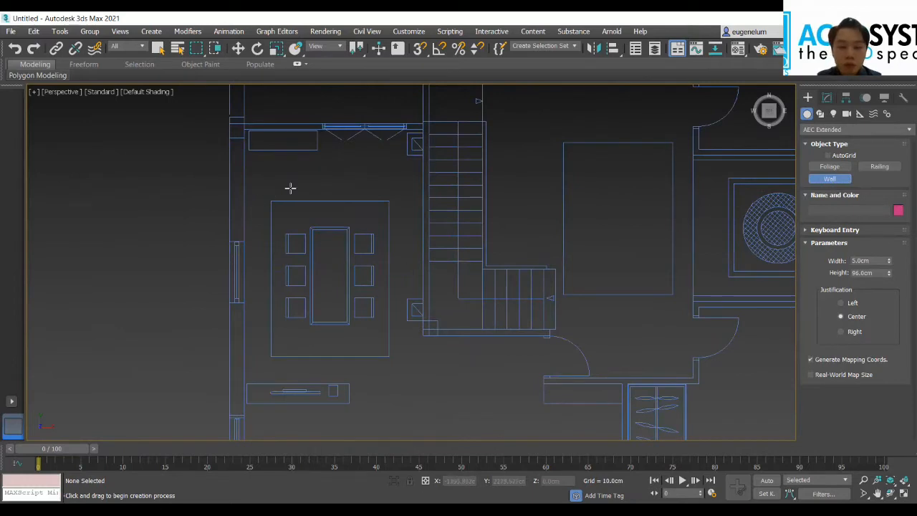
pyautogui.scroll(-2, 308, 190)
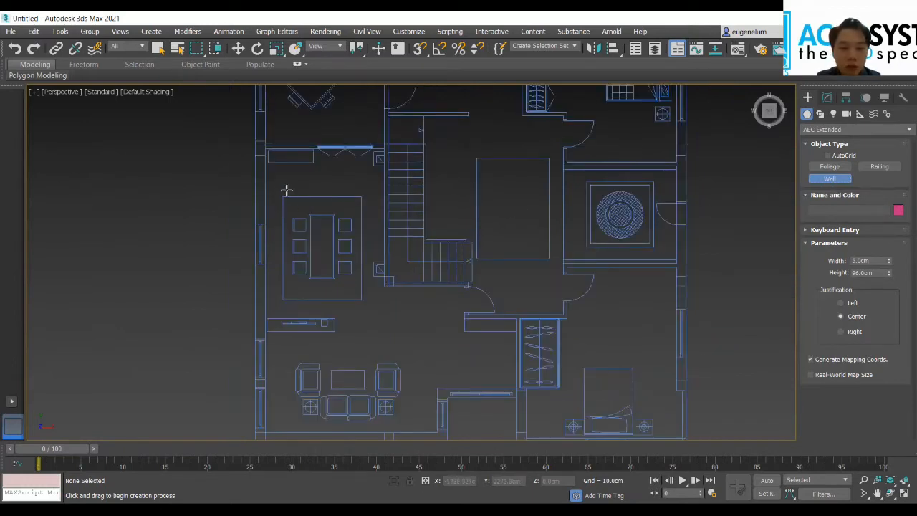
pyautogui.moveTo(328, 240); pyautogui.dragTo(353, 266, button='middle')
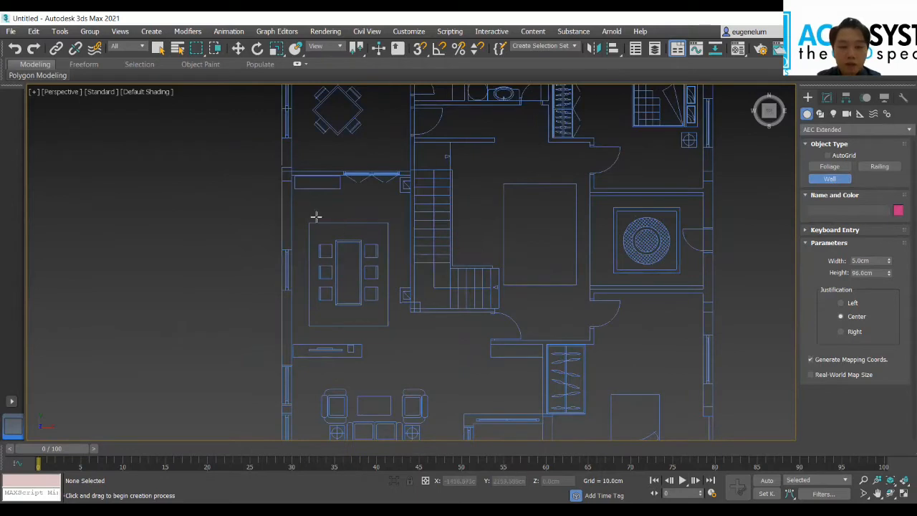
pyautogui.scroll(3, 288, 205)
pyautogui.scroll(-3, 329, 196)
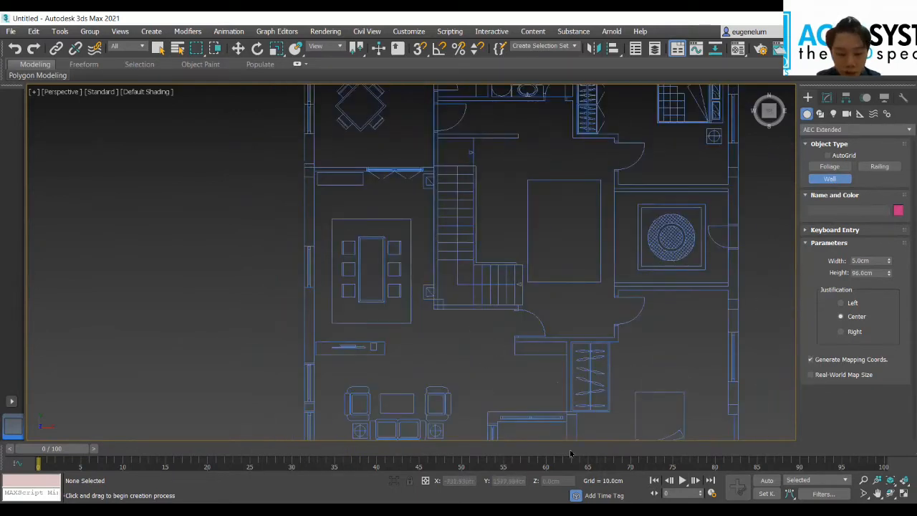
# Step: Switch to AutoCAD, measure the thickness of the west outer wall beside the dining table, and return to 3ds Max
pyautogui.hotkey('alt', 'Tab')
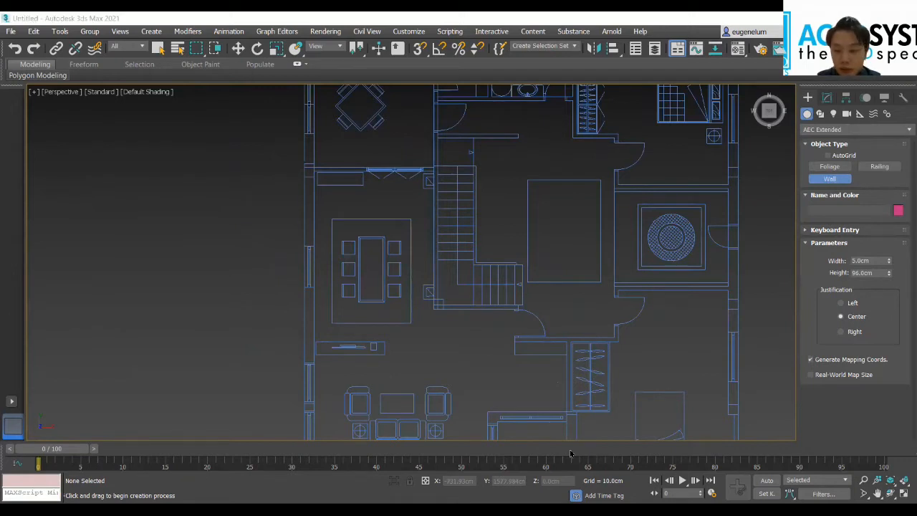
pyautogui.hotkey('alt', 'Tab')
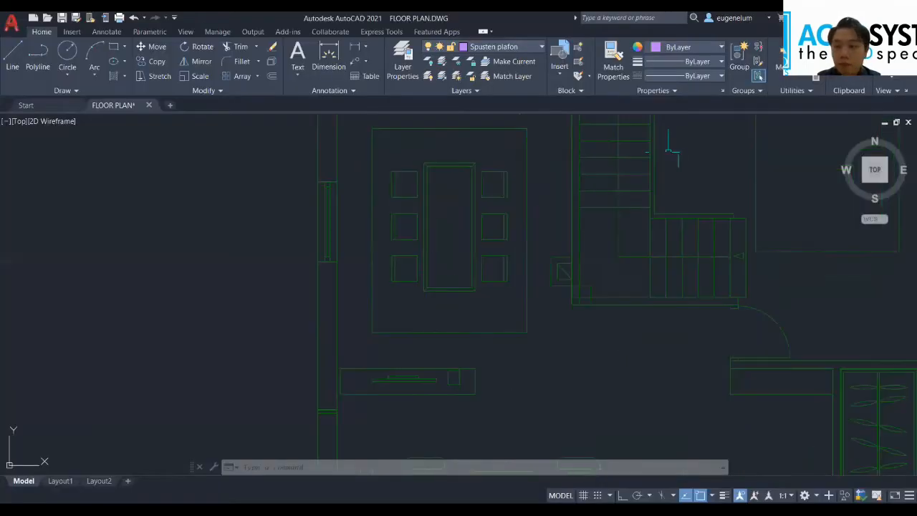
pyautogui.click(780, 53)
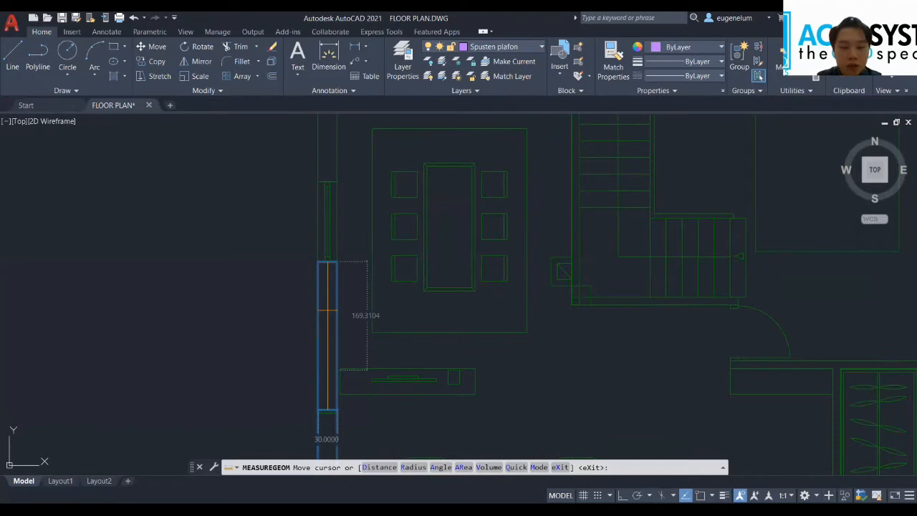
pyautogui.press('Escape')
pyautogui.scroll(-5, 327, 310)
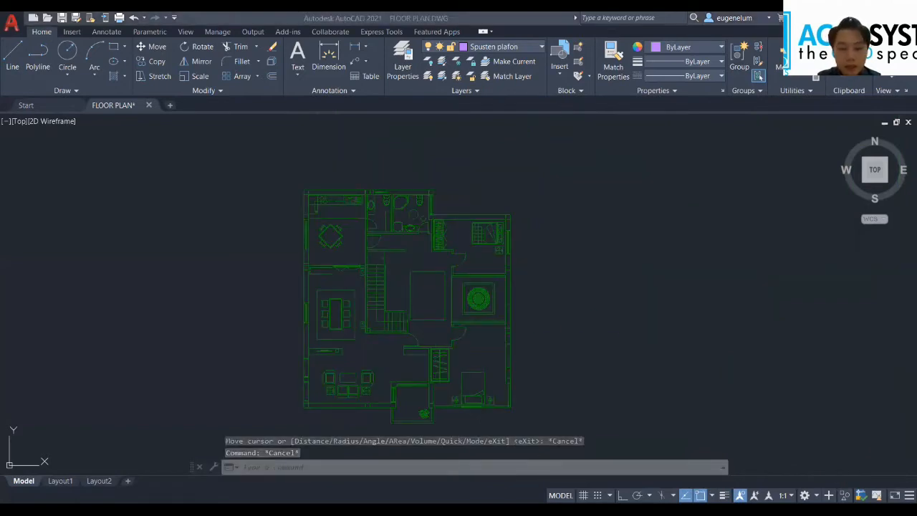
pyautogui.hotkey('alt', 'Tab')
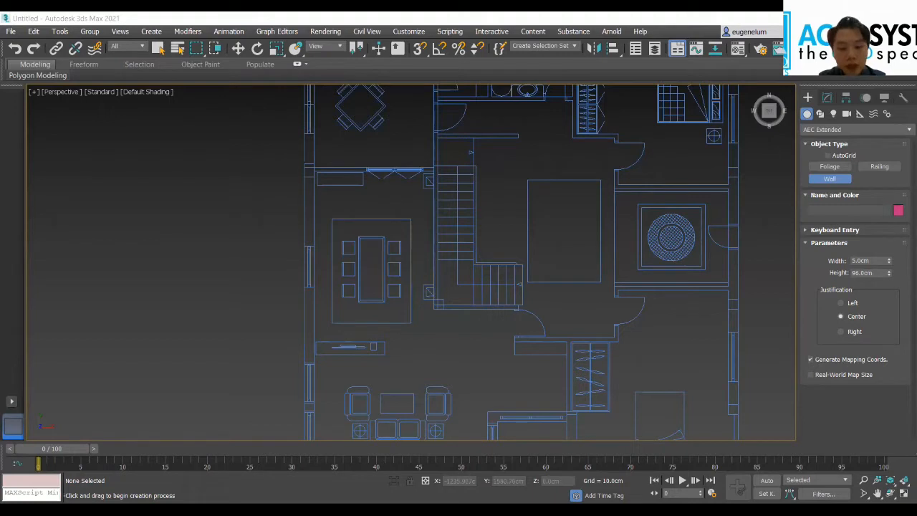
pyautogui.scroll(-3, 332, 386)
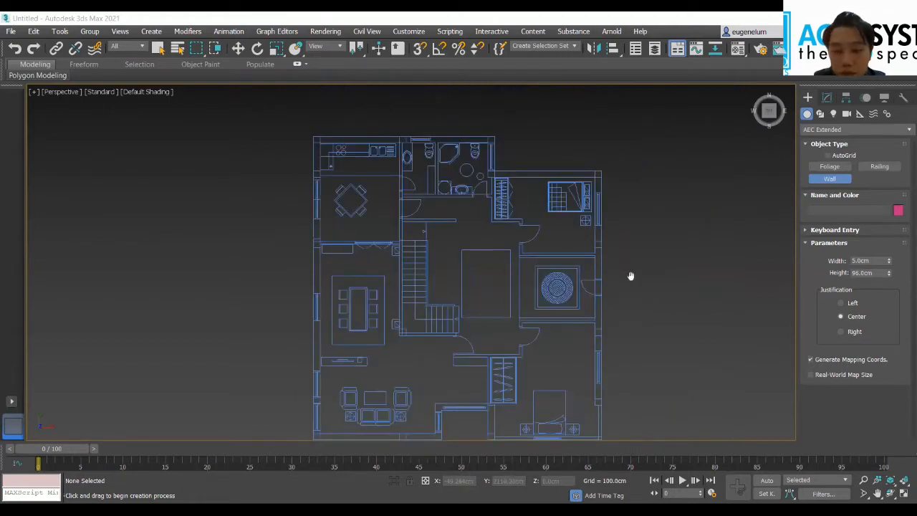
pyautogui.moveTo(621, 270); pyautogui.dragTo(620, 250, button='middle')
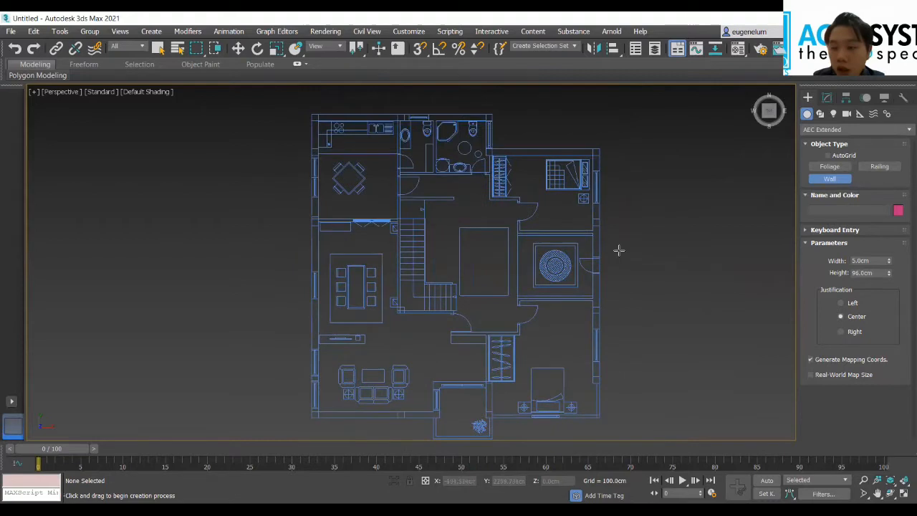
# Step: Set the wall parameters to 30 cm width, 200 cm height and Left justification
pyautogui.doubleClick(876, 262)
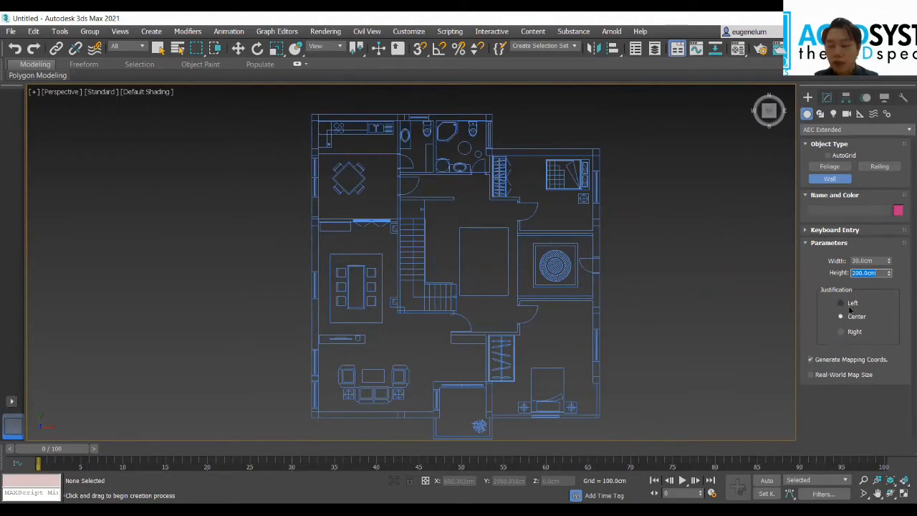
pyautogui.scroll(3, 683, 318)
pyautogui.moveTo(682, 317); pyautogui.dragTo(700, 289, button='middle')
pyautogui.scroll(-3, 669, 290)
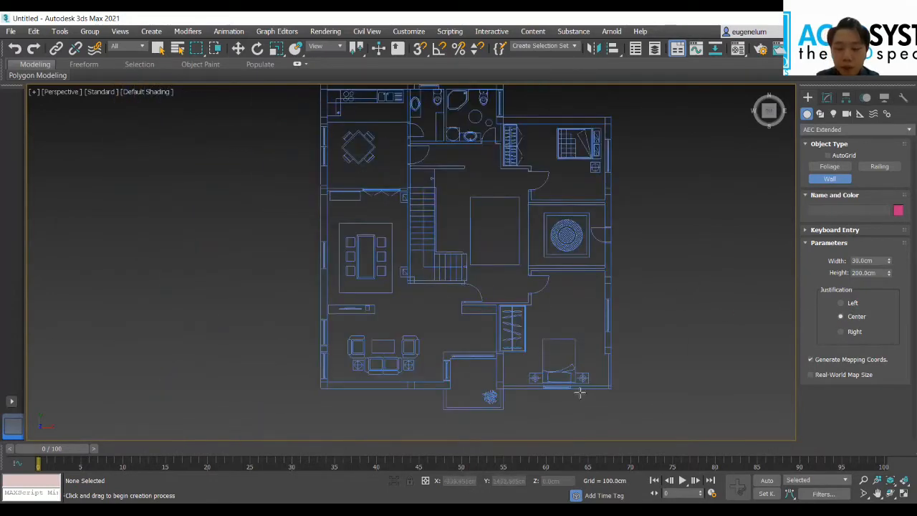
pyautogui.scroll(2, 715, 351)
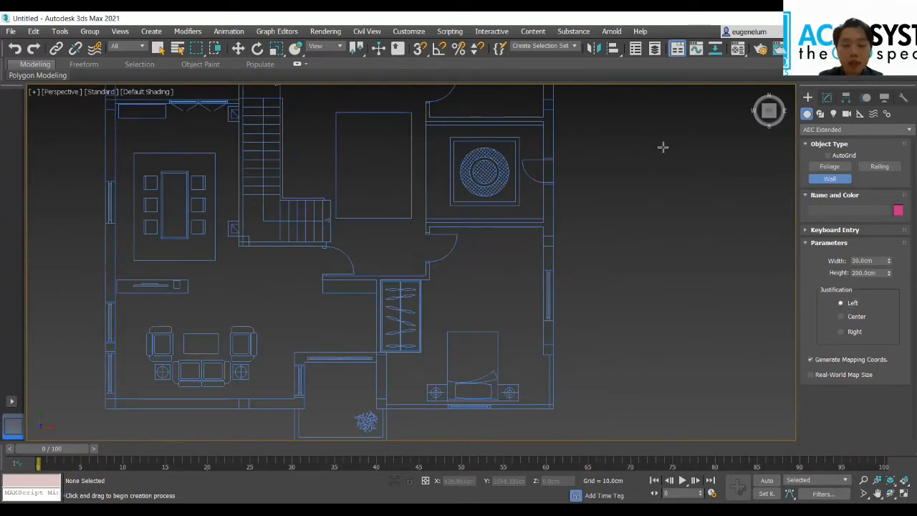
# Step: Turn on 3D snapping, make sure Vertex and Endpoint are the active snap types, and minimize the snap settings
pyautogui.click(420, 51)
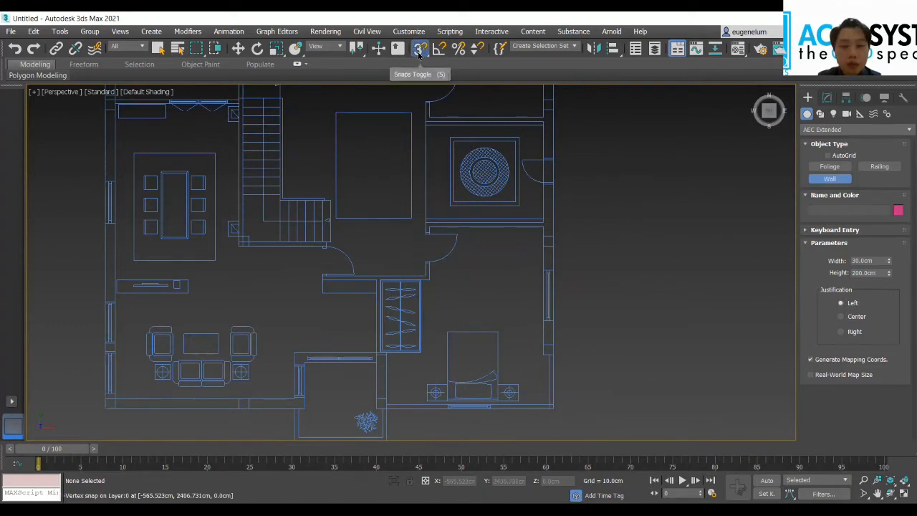
pyautogui.rightClick(420, 53)
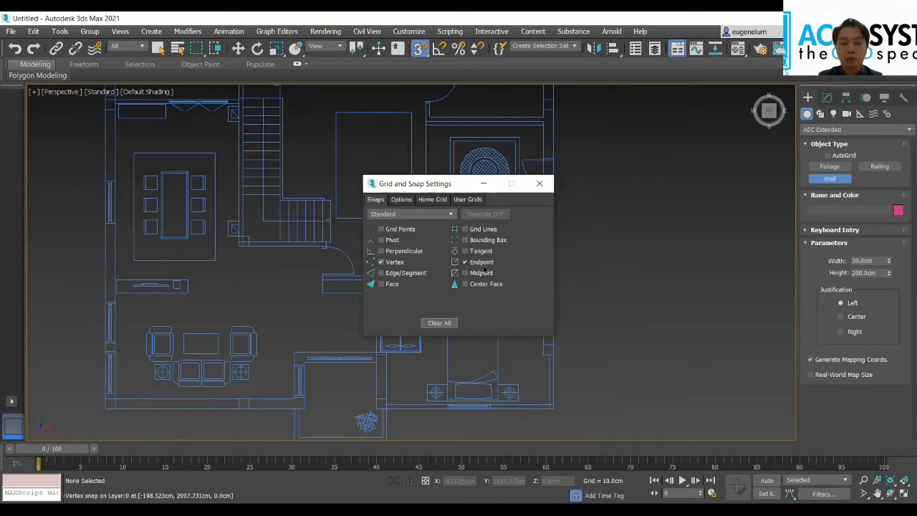
pyautogui.click(482, 183)
# Step: Start a wall at the lower east corner of the plant porch and run it up the east side and west along the north side
pyautogui.scroll(2, 399, 368)
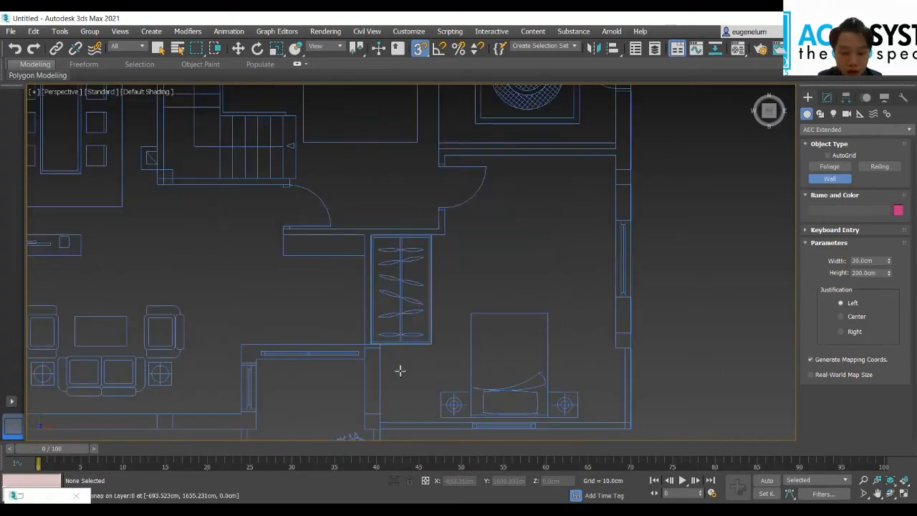
pyautogui.moveTo(411, 387); pyautogui.dragTo(433, 337, button='middle')
pyautogui.scroll(3, 433, 337)
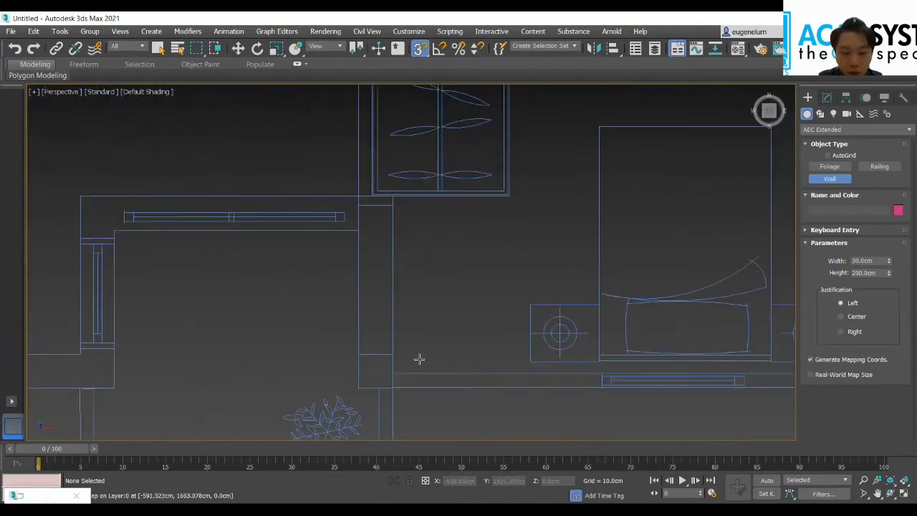
pyautogui.click(355, 386)
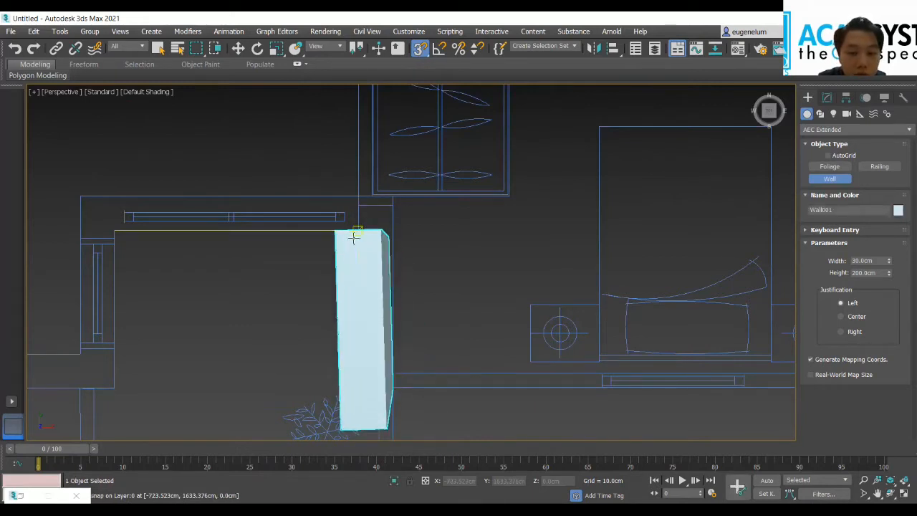
pyautogui.click(354, 237)
pyautogui.keyDown('alt'); pyautogui.moveTo(143, 249); pyautogui.dragTo(342, 280, button='middle'); pyautogui.keyUp('alt')
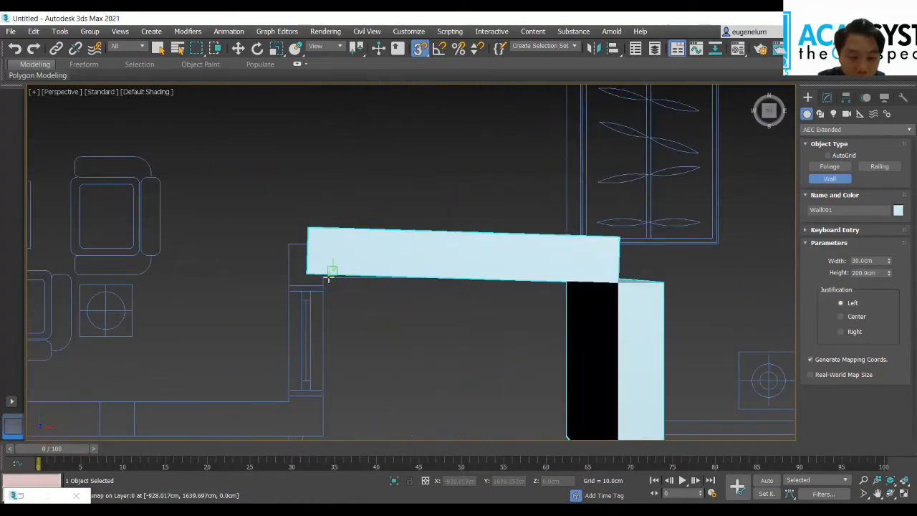
pyautogui.click(323, 277)
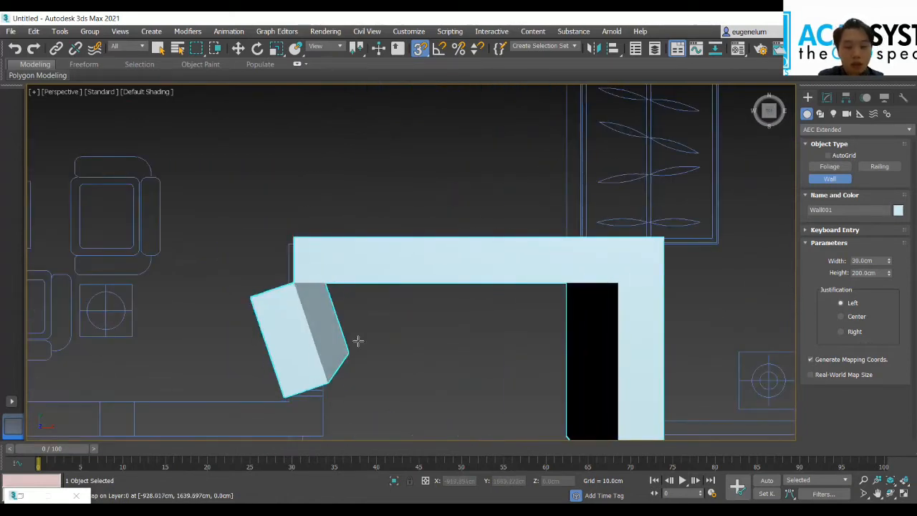
pyautogui.moveTo(379, 353); pyautogui.dragTo(469, 338, button='middle')
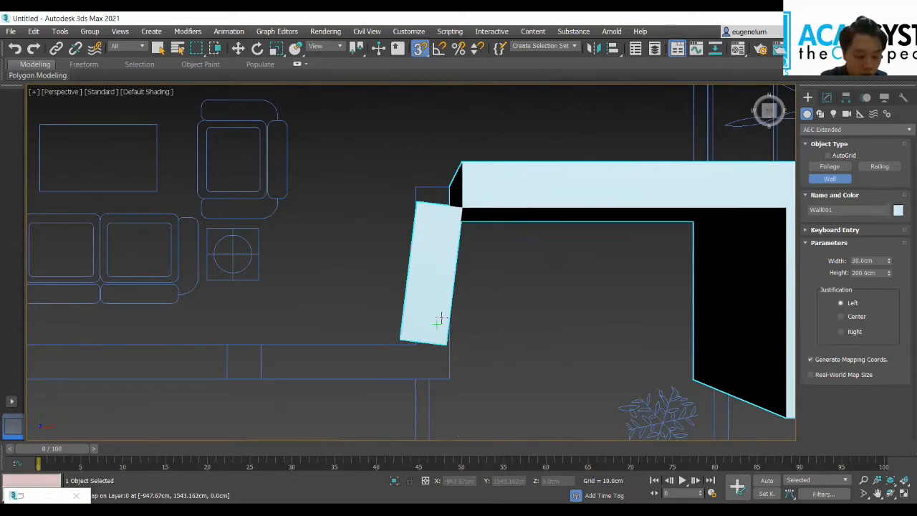
# Step: Turn on see-through display for the wall and continue it down the porch's west side to the south outer wall's corner
pyautogui.hotkey('alt', 'x')
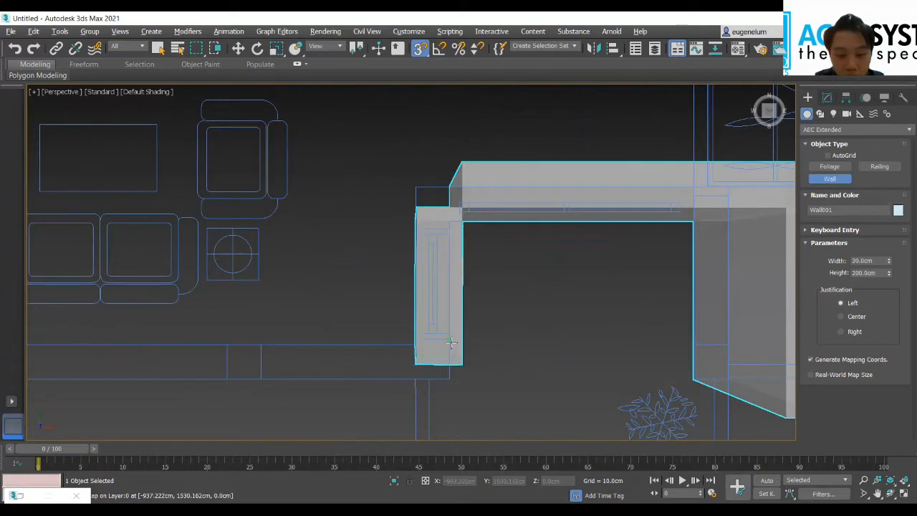
pyautogui.click(450, 342)
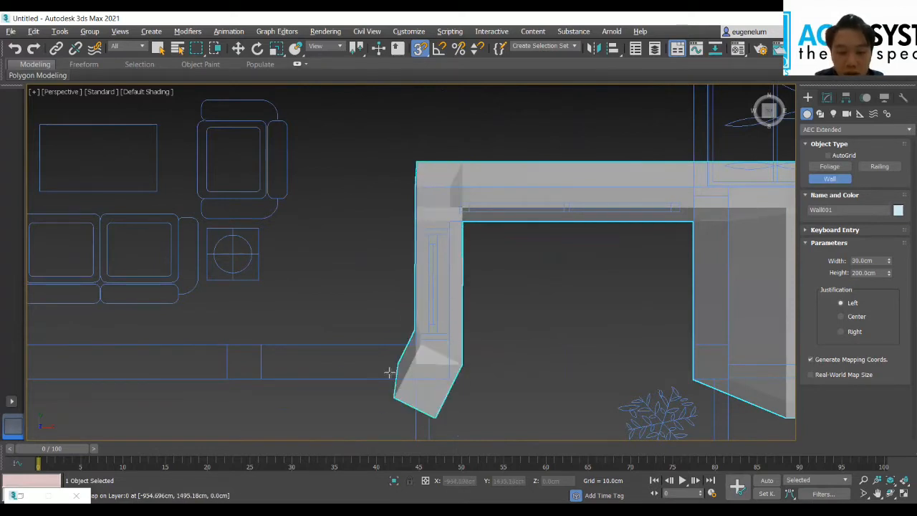
pyautogui.click(449, 375)
# Step: Extend the wall west along the living room's south outer wall to the house's southwest corner
pyautogui.moveTo(251, 376); pyautogui.dragTo(485, 266, button='middle')
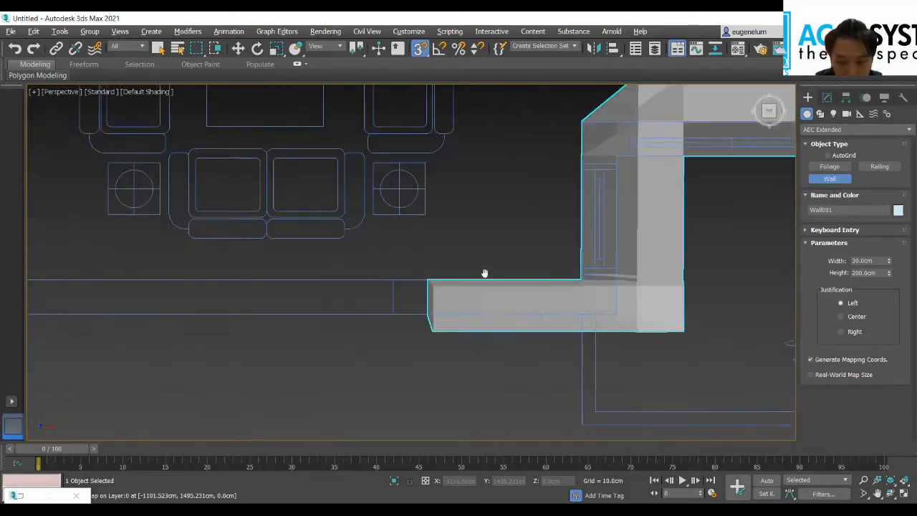
pyautogui.moveTo(281, 340); pyautogui.dragTo(573, 350, button='middle')
pyautogui.scroll(3, 394, 336)
pyautogui.moveTo(265, 291); pyautogui.dragTo(475, 343, button='middle')
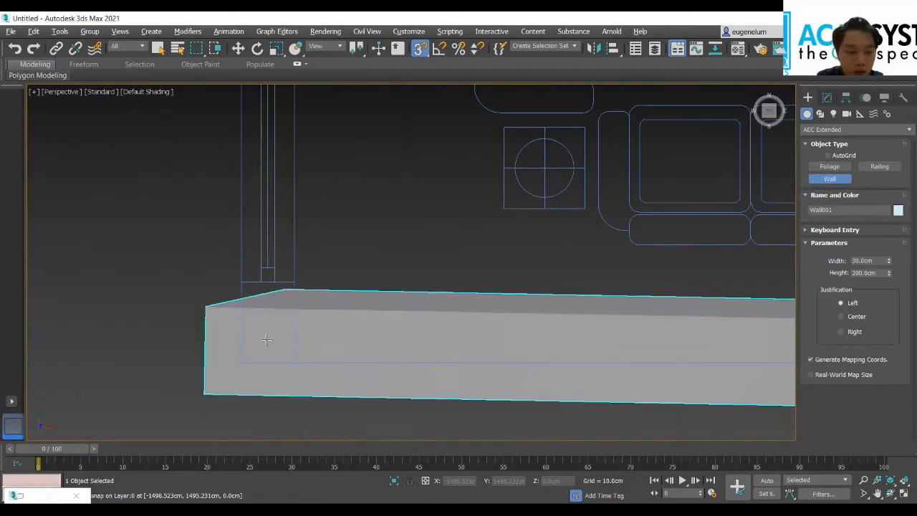
pyautogui.click(241, 352)
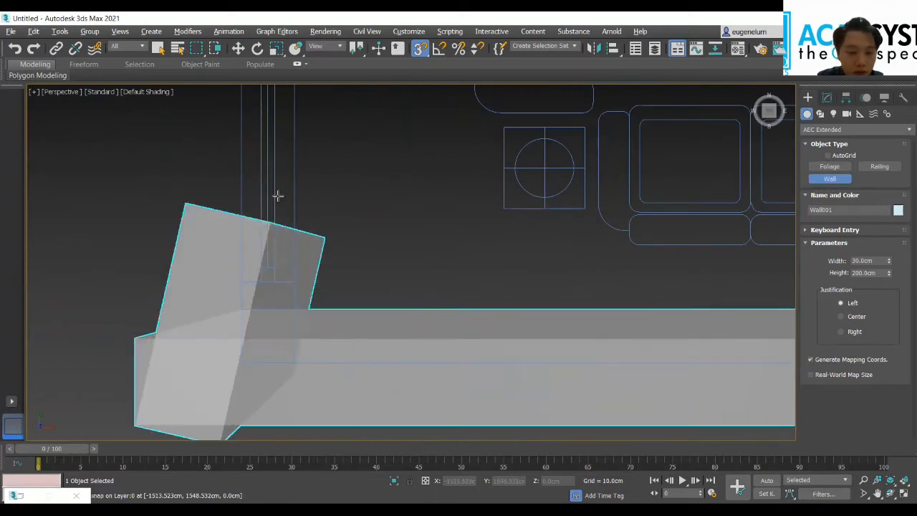
# Step: Extend the wall north along the whole west outer wall to the kitchen's northwest corner
pyautogui.scroll(-3, 249, 177)
pyautogui.moveTo(272, 261); pyautogui.dragTo(251, 404, button='middle')
pyautogui.moveTo(272, 194); pyautogui.dragTo(274, 381, button='middle')
pyautogui.scroll(-3, 240, 197)
pyautogui.moveTo(241, 192); pyautogui.dragTo(241, 378, button='middle')
pyautogui.moveTo(312, 323); pyautogui.dragTo(324, 469, button='middle')
pyautogui.scroll(5, 270, 307)
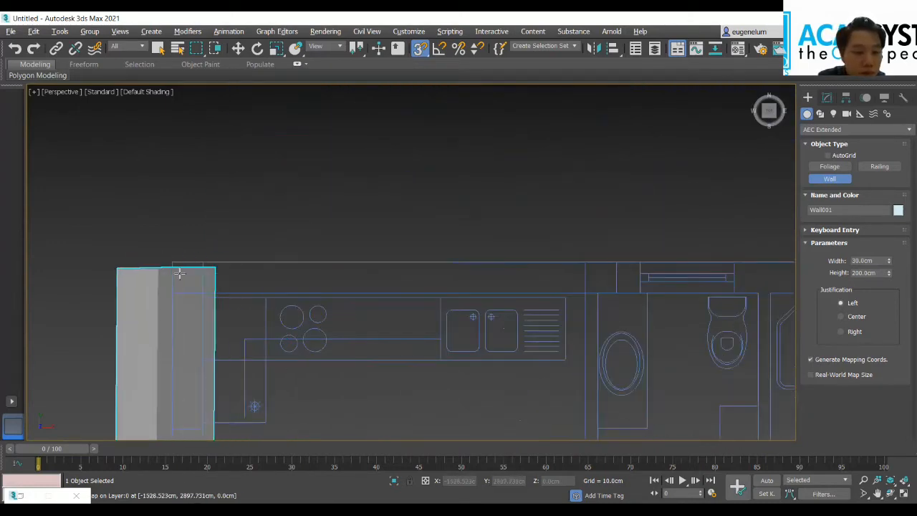
pyautogui.click(172, 262)
# Step: Extend the wall east along the kitchen and bathrooms to the outer corner, and down to the inner corner beside the bedroom wardrobe
pyautogui.moveTo(742, 282); pyautogui.dragTo(181, 253, button='middle')
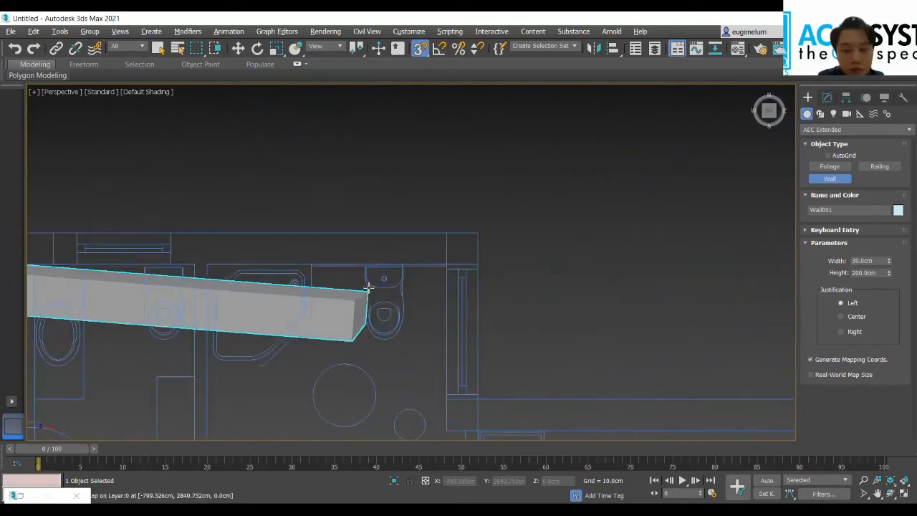
pyautogui.click(467, 241)
pyautogui.moveTo(465, 430); pyautogui.dragTo(461, 308, button='middle')
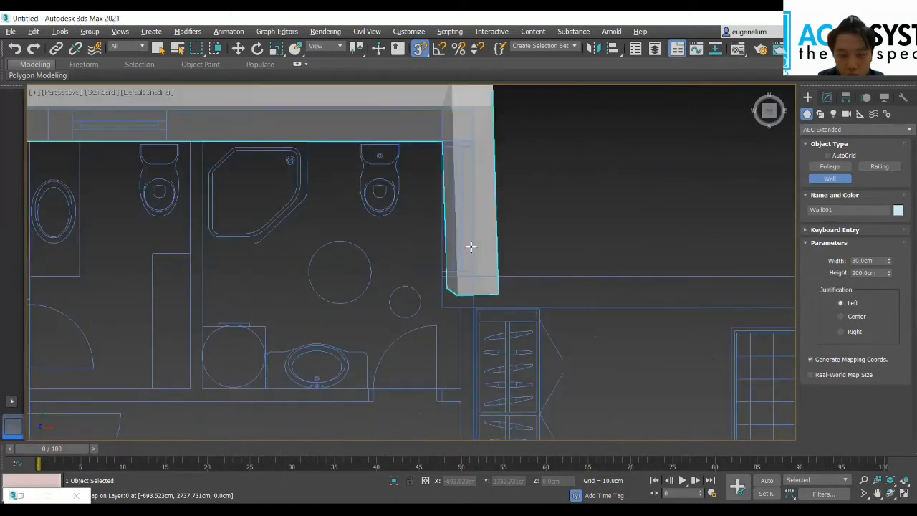
pyautogui.click(470, 301)
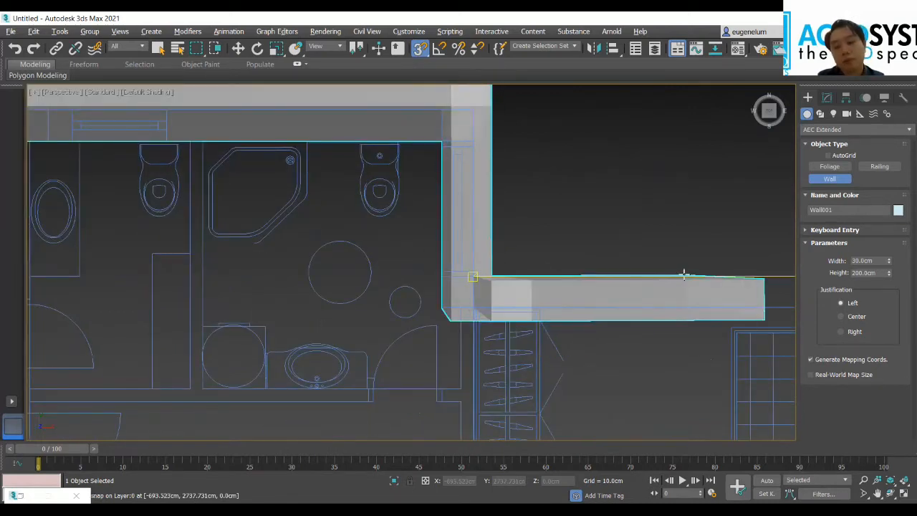
pyautogui.scroll(3, 643, 286)
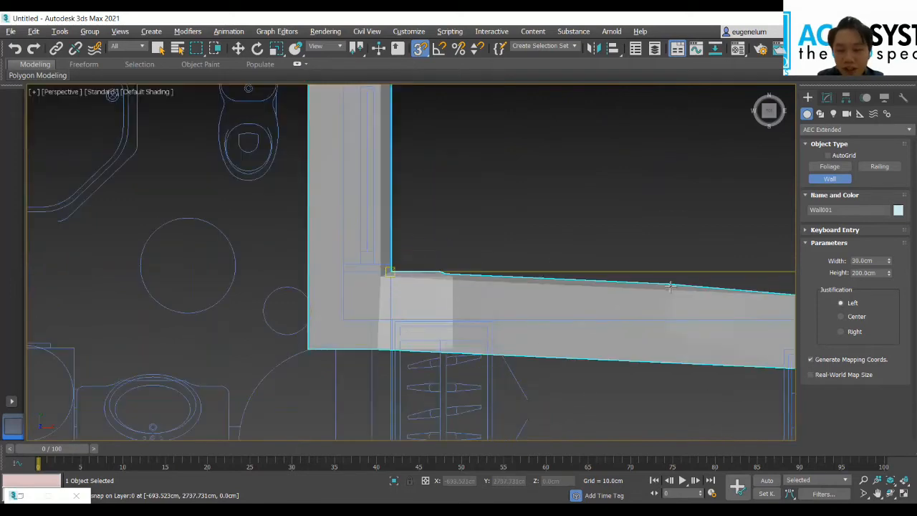
pyautogui.scroll(3, 675, 236)
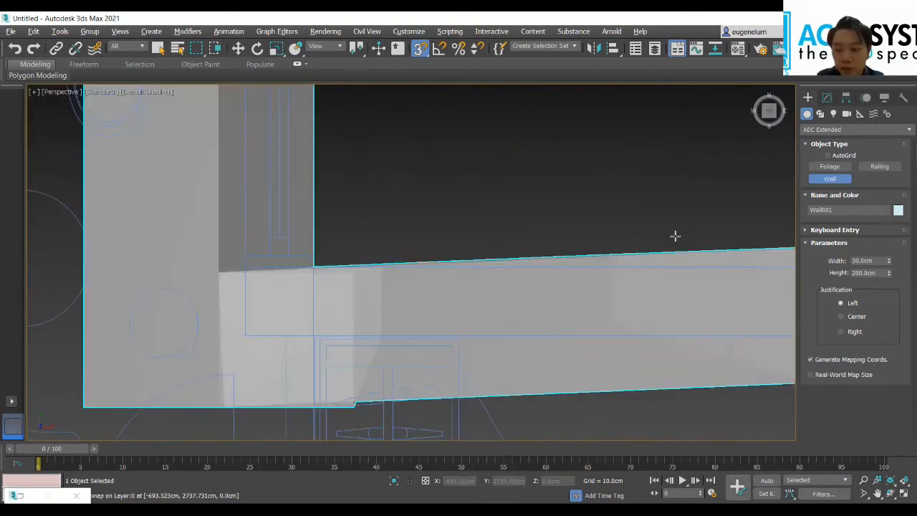
pyautogui.scroll(-5, 666, 231)
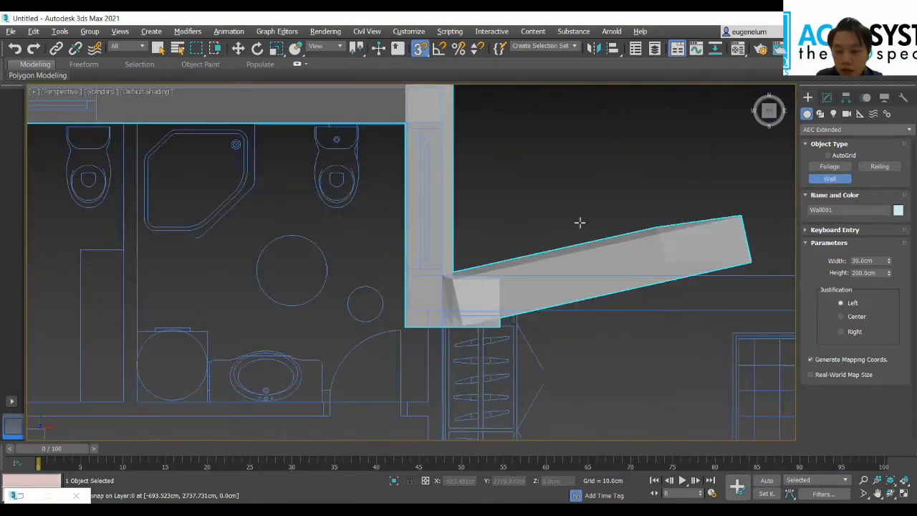
pyautogui.scroll(3, 648, 223)
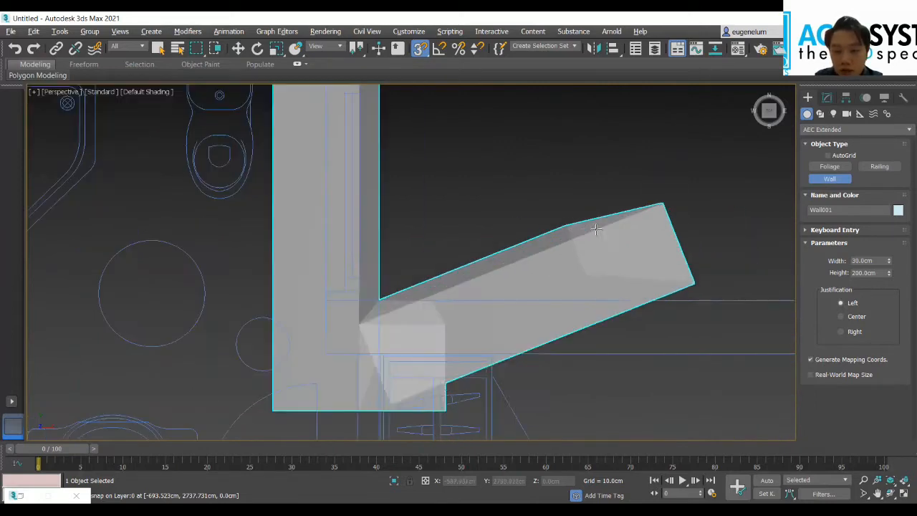
pyautogui.scroll(-3, 706, 237)
pyautogui.moveTo(706, 237); pyautogui.dragTo(113, 241, button='middle')
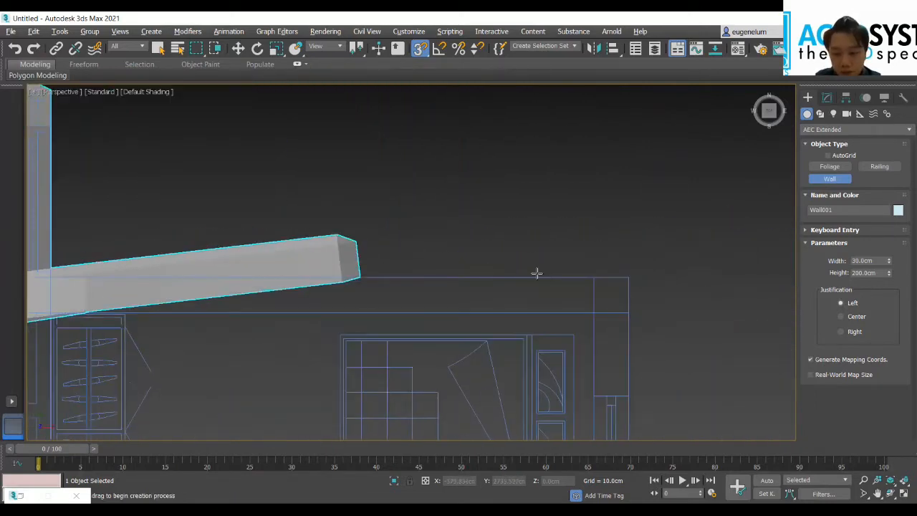
pyautogui.click(599, 284)
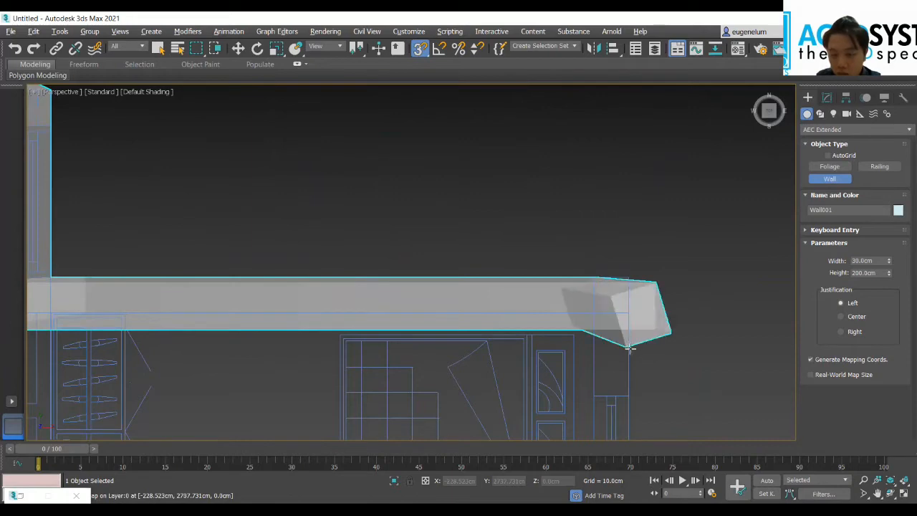
pyautogui.scroll(-3, 613, 391)
pyautogui.moveTo(613, 391); pyautogui.dragTo(575, 239, button='middle')
pyautogui.scroll(-3, 505, 230)
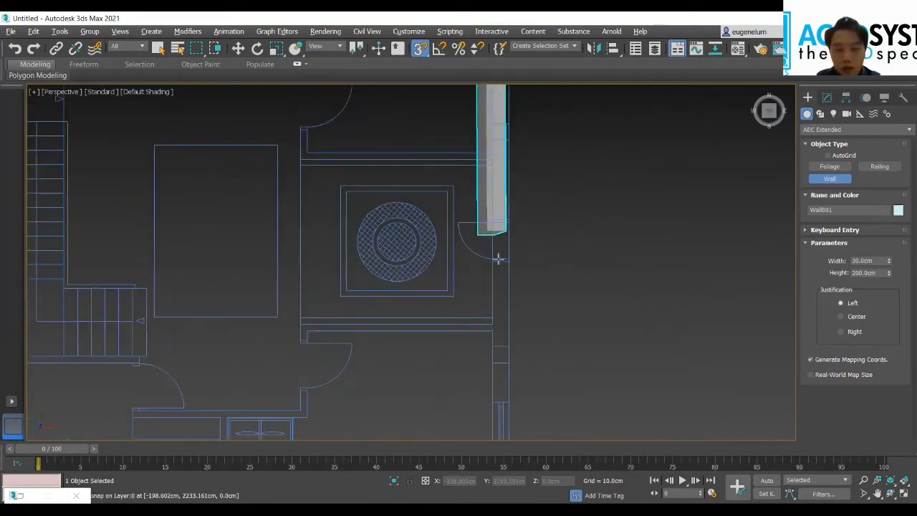
pyautogui.moveTo(593, 188); pyautogui.dragTo(533, 418, button='middle')
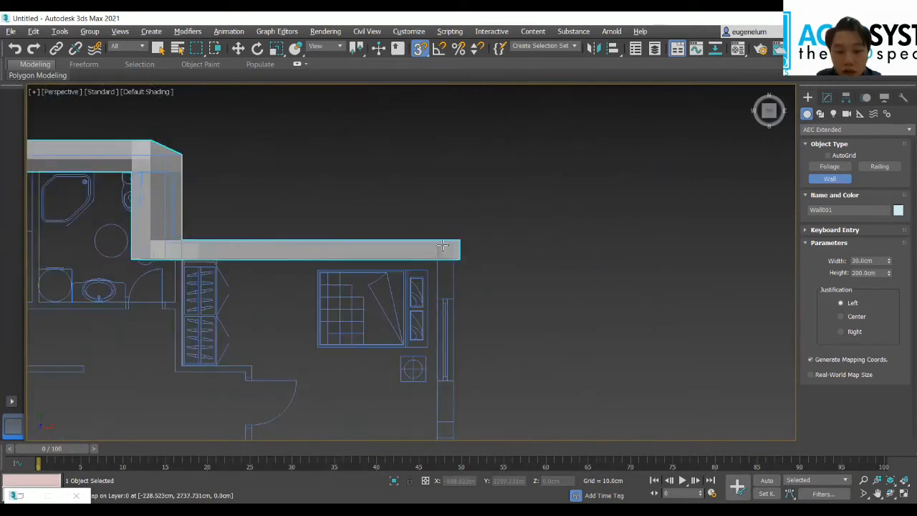
pyautogui.scroll(-3, 484, 365)
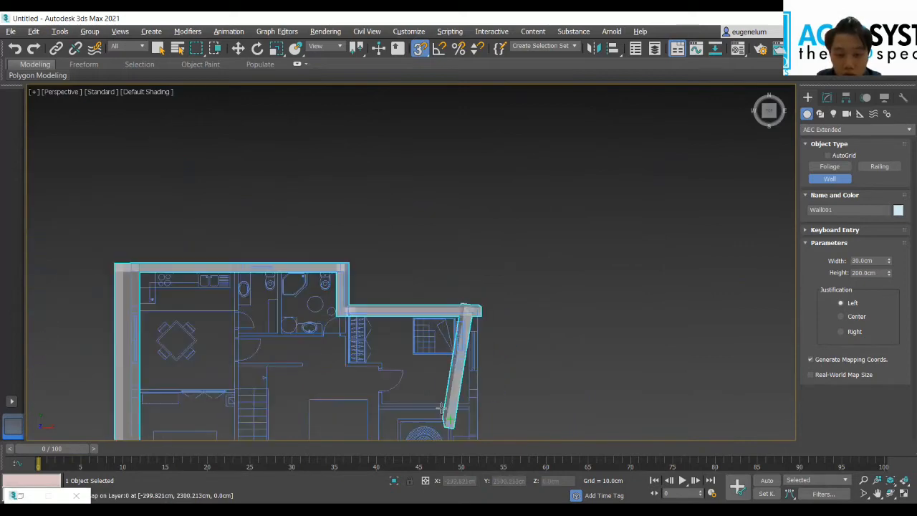
pyautogui.scroll(3, 474, 322)
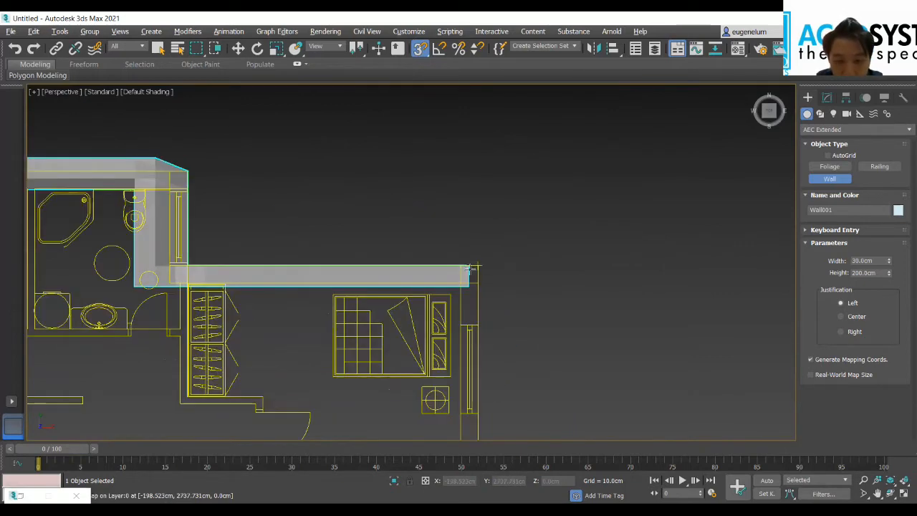
# Step: Complete the northeast bedroom's north wall at the outer corner and draw the east outer wall south to where it thins beside the bed
pyautogui.click(475, 270)
pyautogui.scroll(-3, 515, 376)
pyautogui.moveTo(518, 387); pyautogui.dragTo(542, 179, button='middle')
pyautogui.moveTo(577, 394); pyautogui.dragTo(573, 272, button='middle')
pyautogui.scroll(3, 526, 321)
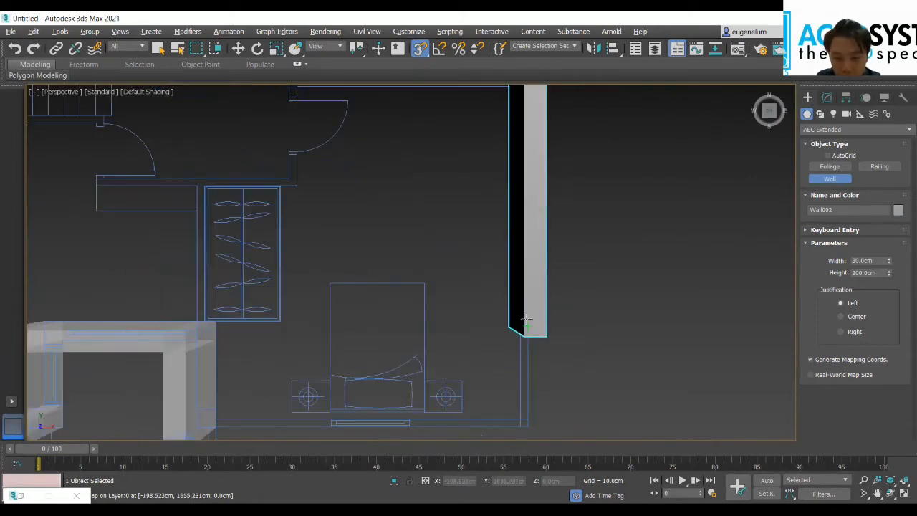
pyautogui.click(528, 320)
pyautogui.rightClick(613, 287)
# Step: Set the wall width to 12 cm
pyautogui.scroll(-4, 381, 272)
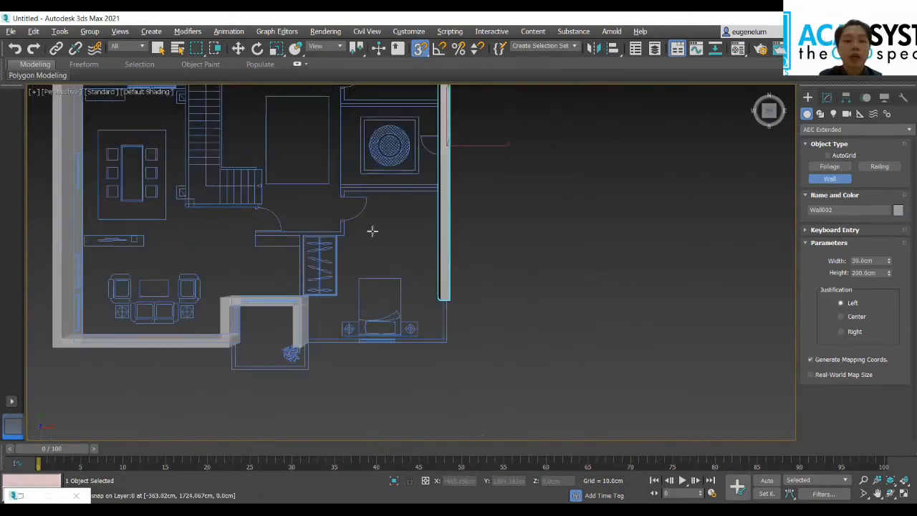
pyautogui.moveTo(373, 232); pyautogui.dragTo(434, 289, button='middle')
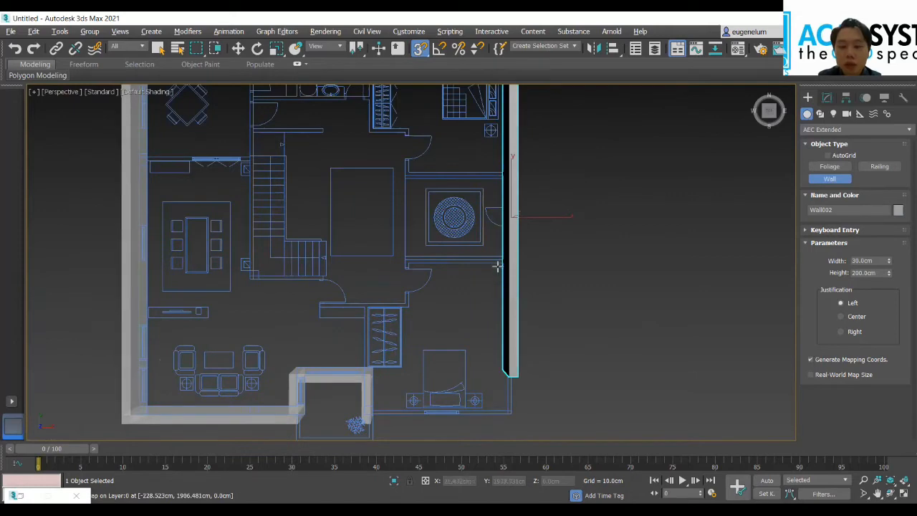
pyautogui.scroll(-3, 363, 174)
pyautogui.scroll(5, 352, 164)
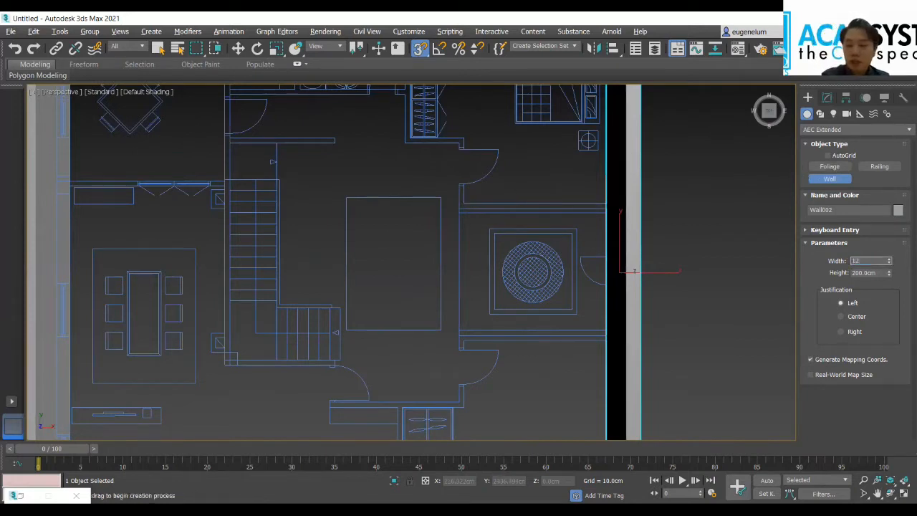
pyautogui.press('Return')
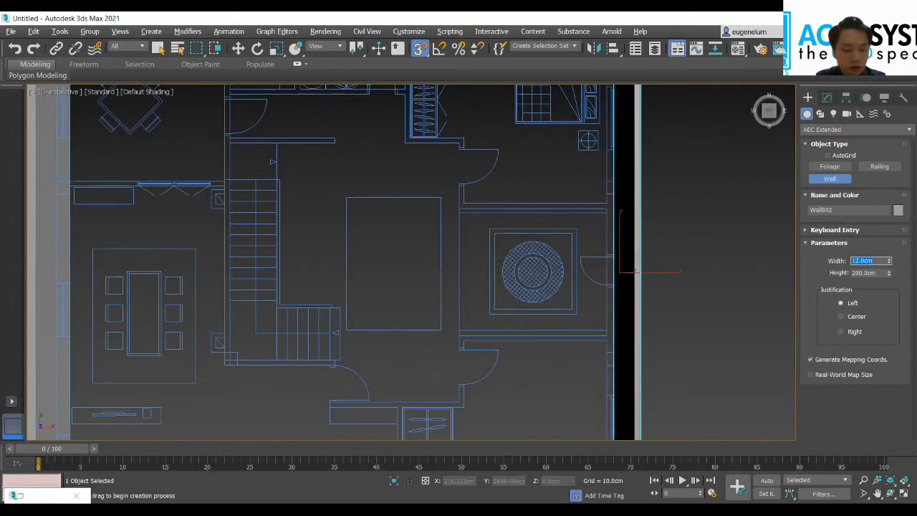
# Step: Restore the finished east outer wall's width to 30 cm, keeping 12 cm as the width for new walls
pyautogui.write('30')
pyautogui.press('Return')
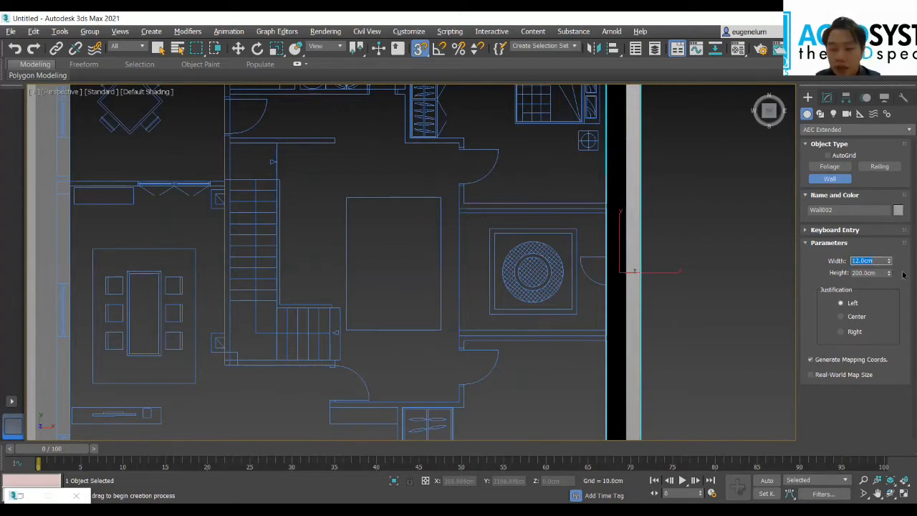
# Step: Draw a 12 cm wall from the south end of the east outer wall down to the bedroom's southeast corner
pyautogui.scroll(-3, 714, 281)
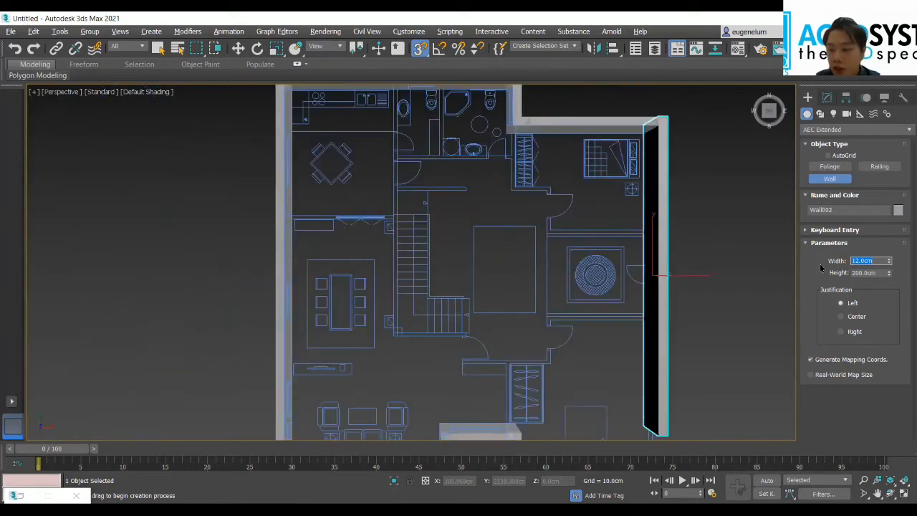
pyautogui.moveTo(613, 366); pyautogui.dragTo(616, 286, button='middle')
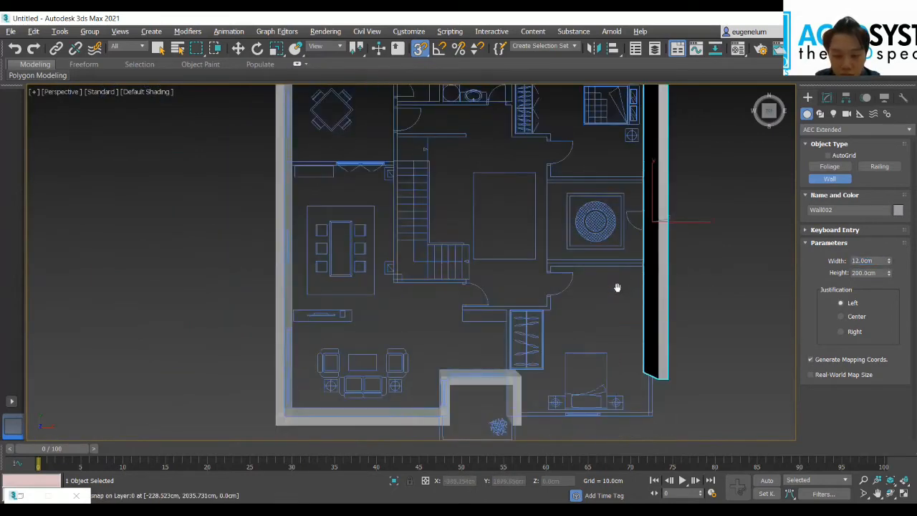
pyautogui.scroll(8, 622, 418)
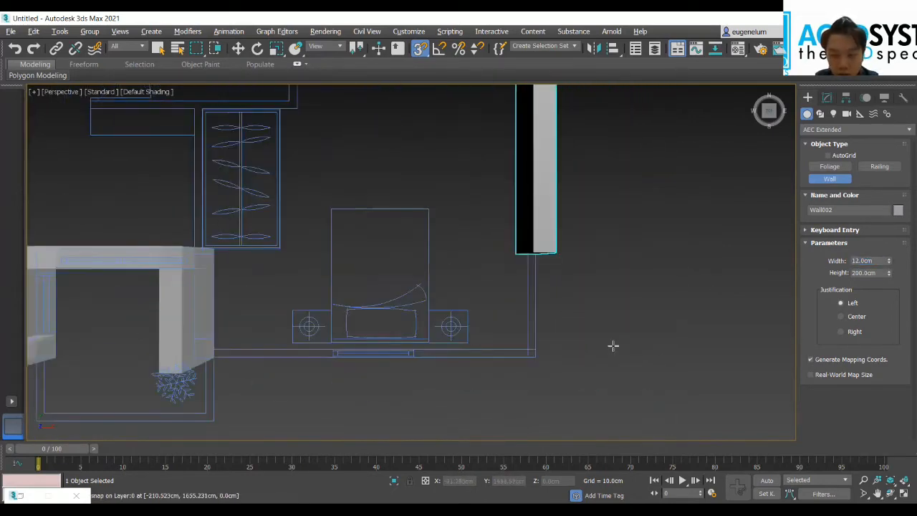
pyautogui.click(487, 213)
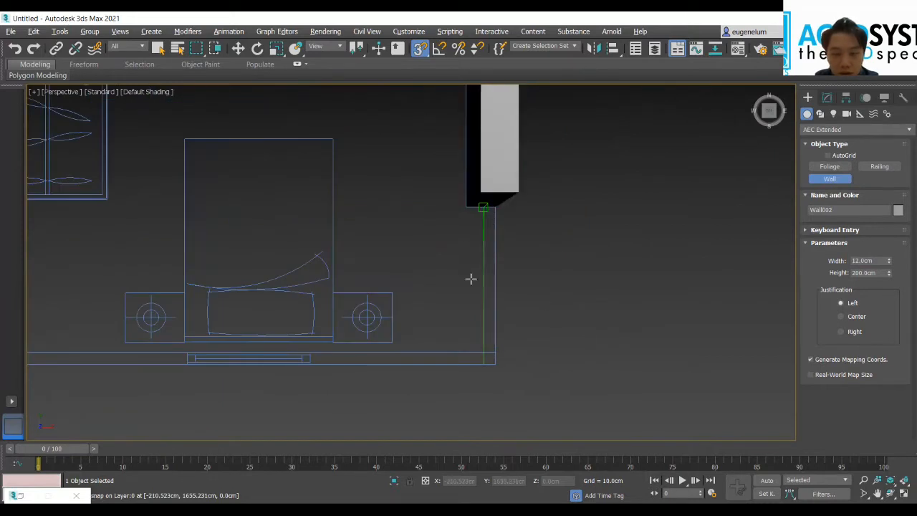
pyautogui.rightClick(374, 225)
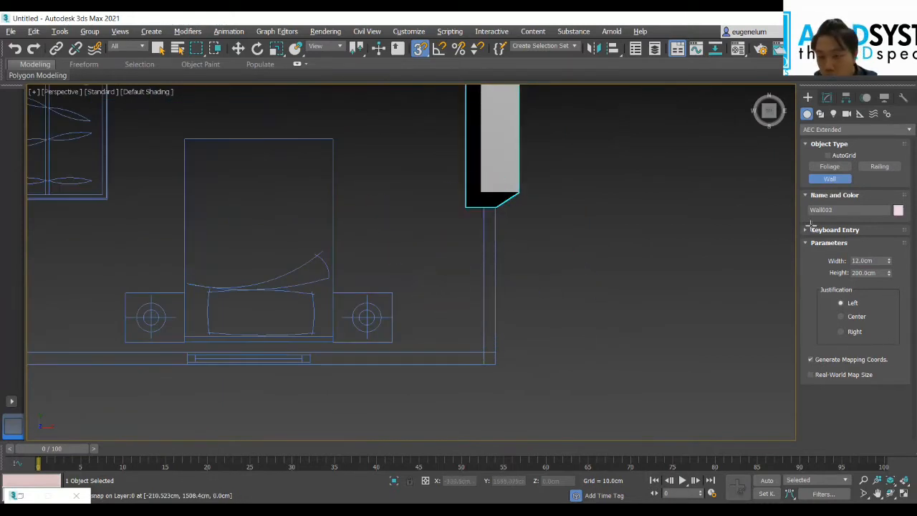
pyautogui.click(494, 227)
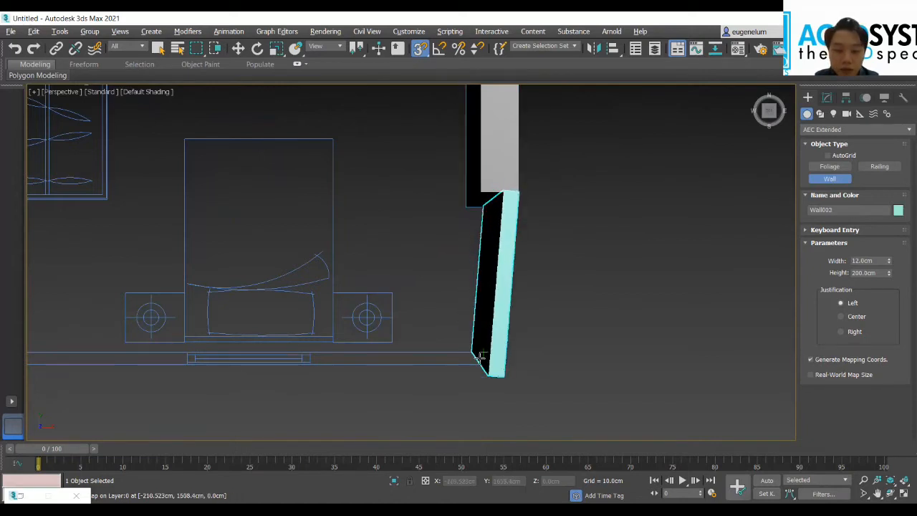
pyautogui.click(446, 363)
# Step: Extend the thin wall west along the bedroom's south side behind the bed to the porch wall and finish it
pyautogui.moveTo(297, 363); pyautogui.dragTo(581, 342, button='middle')
pyautogui.scroll(3, 581, 342)
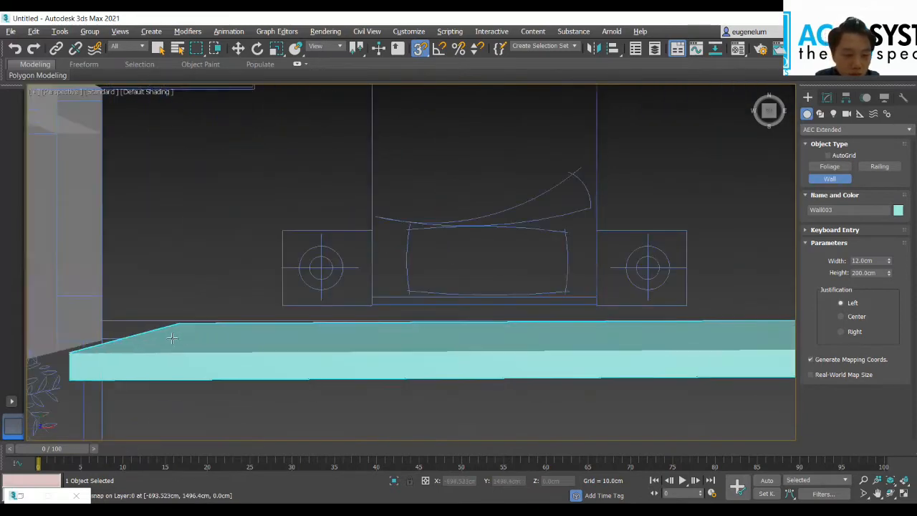
pyautogui.click(147, 330)
pyautogui.moveTo(310, 240); pyautogui.dragTo(360, 262, button='middle')
pyautogui.rightClick(346, 231)
pyautogui.scroll(-6, 311, 232)
pyautogui.moveTo(329, 235); pyautogui.dragTo(394, 266, button='middle')
pyautogui.scroll(2, 395, 270)
pyautogui.scroll(4, 415, 305)
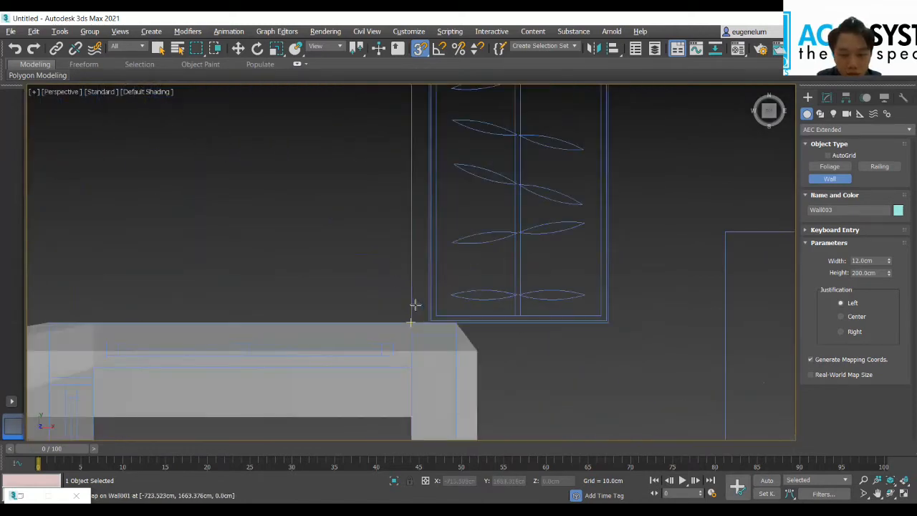
pyautogui.click(414, 314)
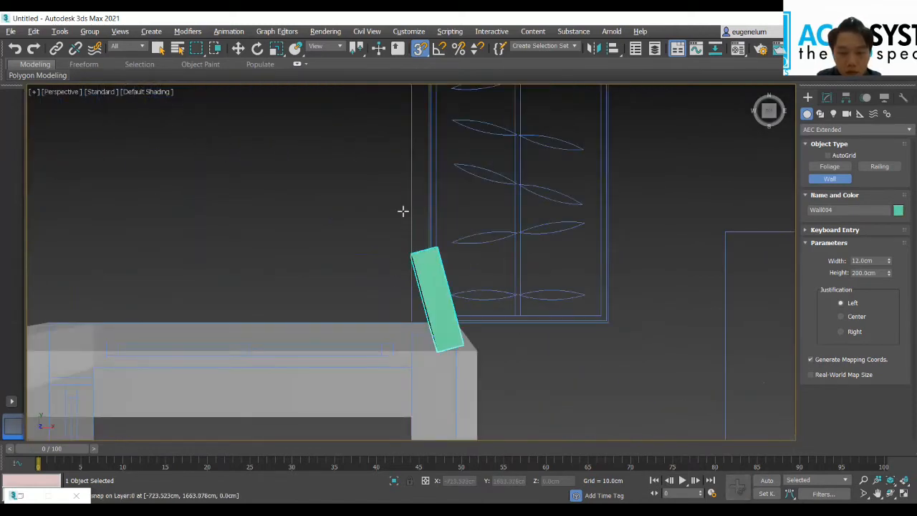
pyautogui.rightClick(407, 259)
pyautogui.click(411, 320)
pyautogui.moveTo(399, 233); pyautogui.dragTo(394, 259, button='middle')
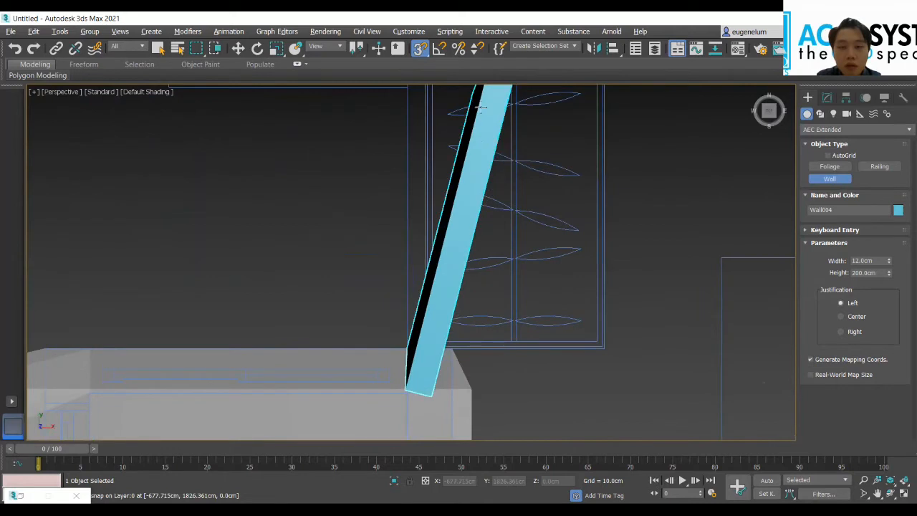
pyautogui.moveTo(554, 239); pyautogui.dragTo(566, 307, button='middle')
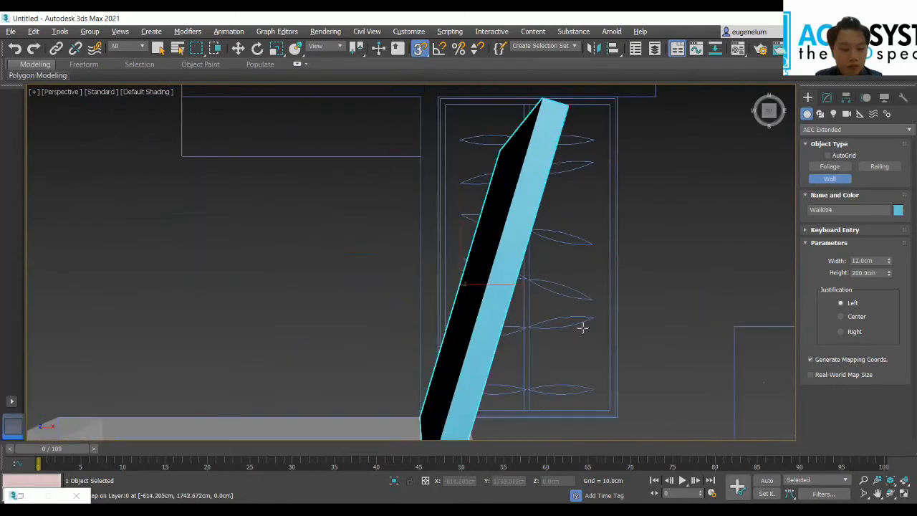
pyautogui.rightClick(583, 323)
# Step: Draw a 12 cm wall from the porch wall north along the wardrobe's west side and west above the cabinet to its far end
pyautogui.click(419, 417)
pyautogui.moveTo(431, 186); pyautogui.dragTo(443, 306, button='middle')
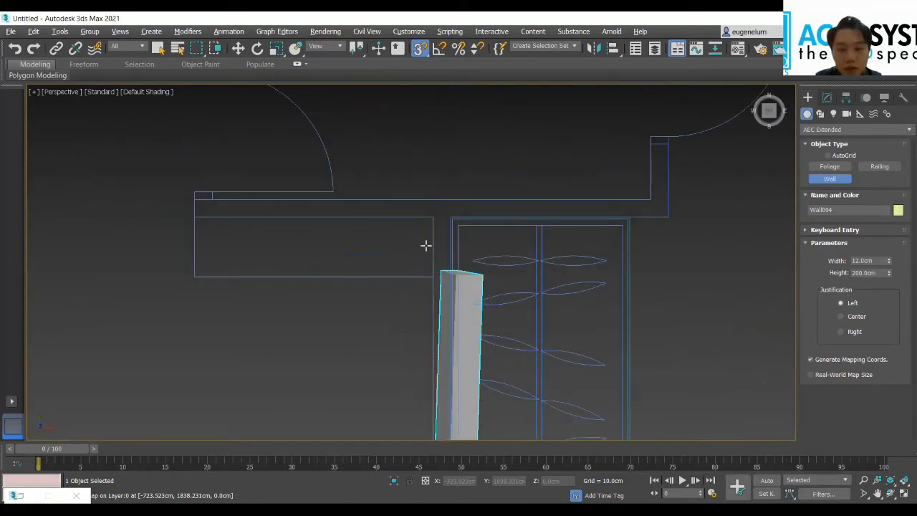
pyautogui.click(434, 223)
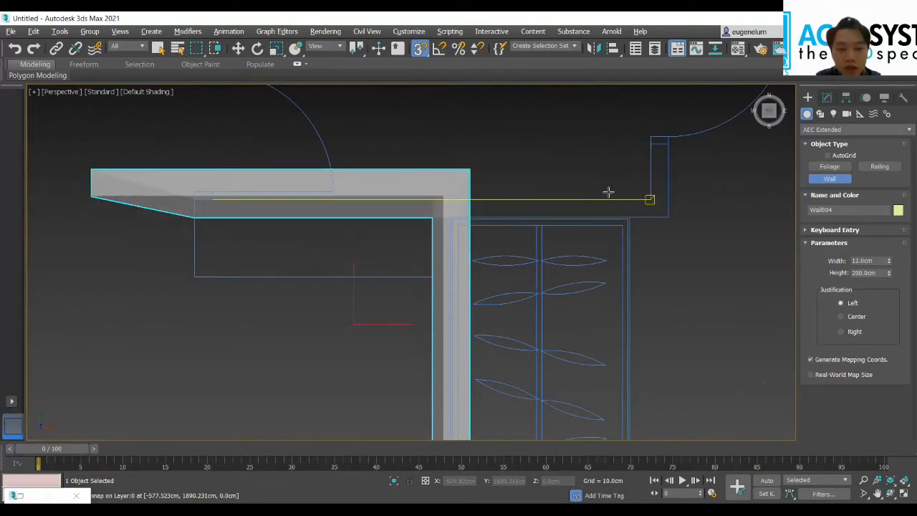
pyautogui.click(492, 203)
pyautogui.rightClick(527, 216)
pyautogui.click(522, 221)
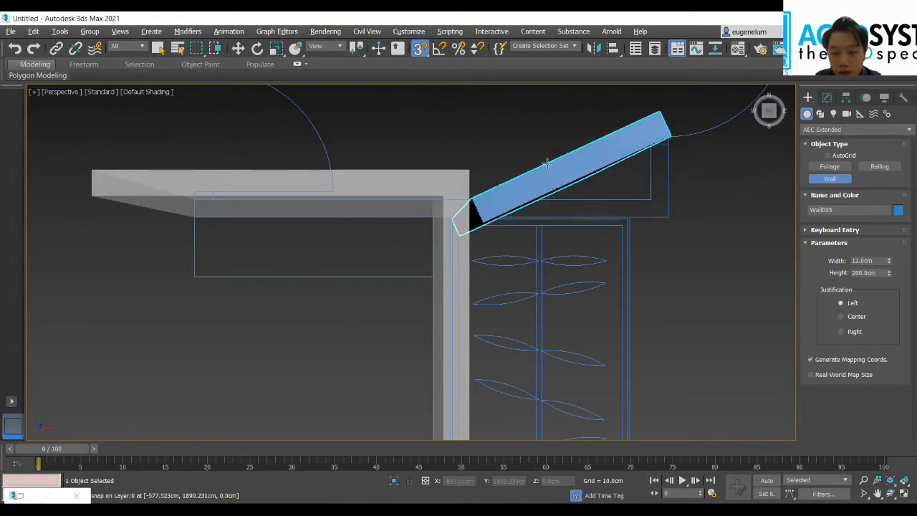
pyautogui.rightClick(509, 196)
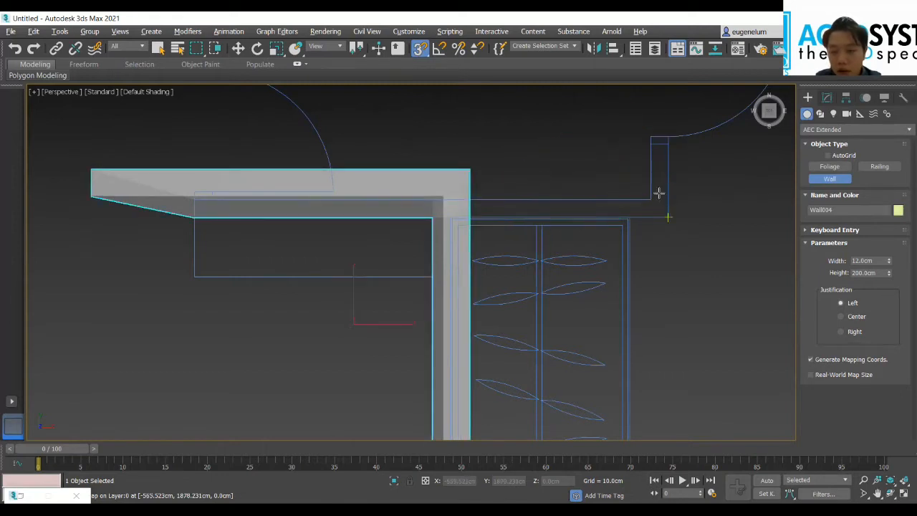
pyautogui.click(651, 137)
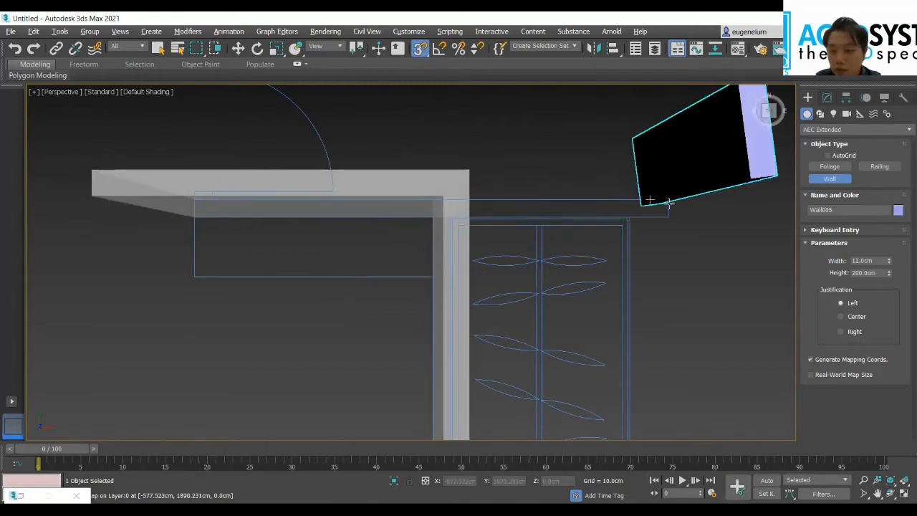
pyautogui.rightClick(672, 144)
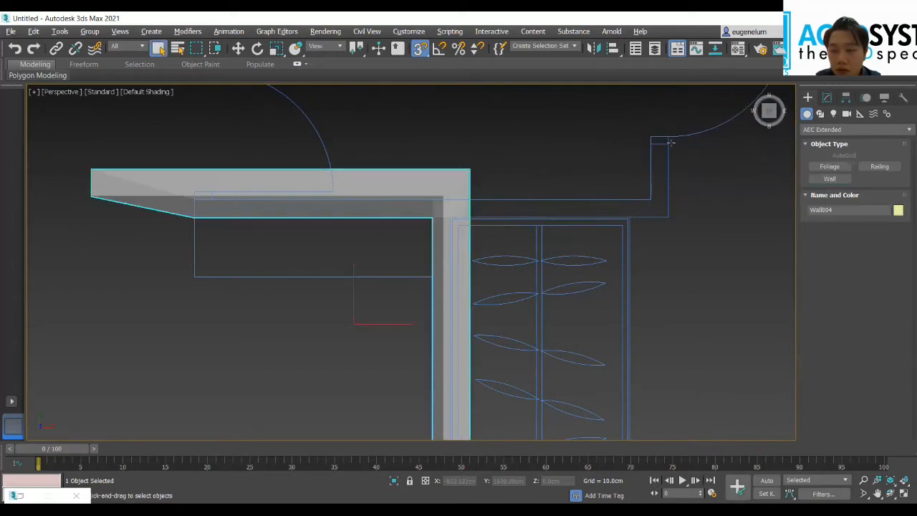
# Step: Draw a 12 cm wall from the southeast bedroom's south door jamb to the corner and west above the wardrobe to the existing wall
pyautogui.click(827, 179)
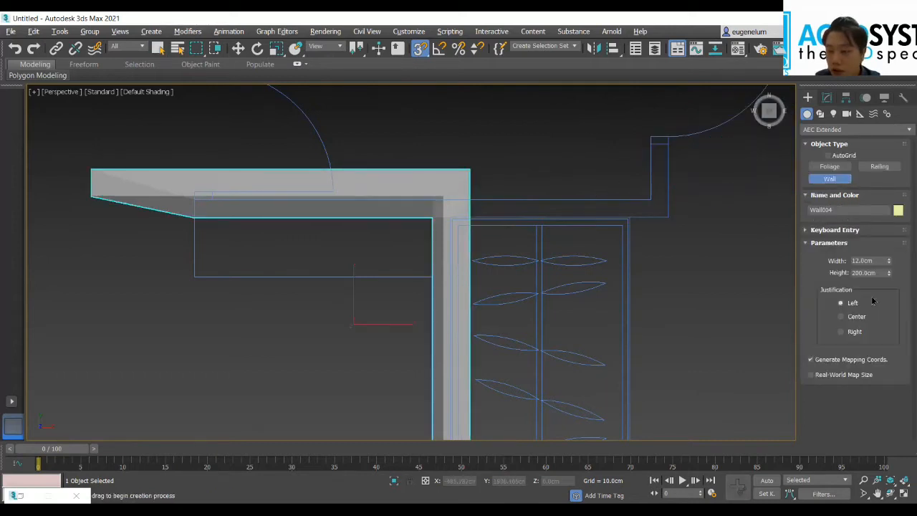
pyautogui.click(667, 137)
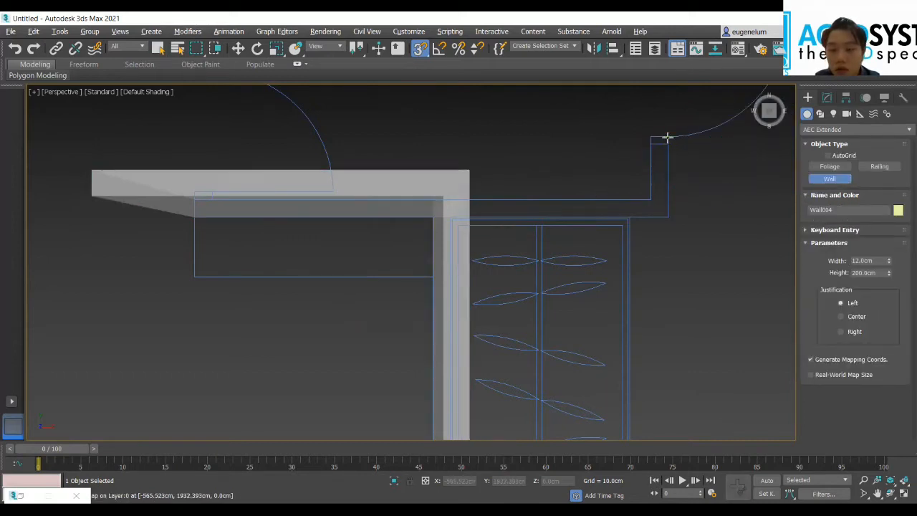
pyautogui.click(667, 205)
pyautogui.rightClick(479, 215)
# Step: Draw a 12 cm wall from the southeast bedroom's north door jamb up to the corner and east to the east outer wall
pyautogui.moveTo(399, 230); pyautogui.dragTo(229, 330, button='middle')
pyautogui.scroll(-2, 229, 329)
pyautogui.moveTo(441, 203); pyautogui.dragTo(439, 282, button='middle')
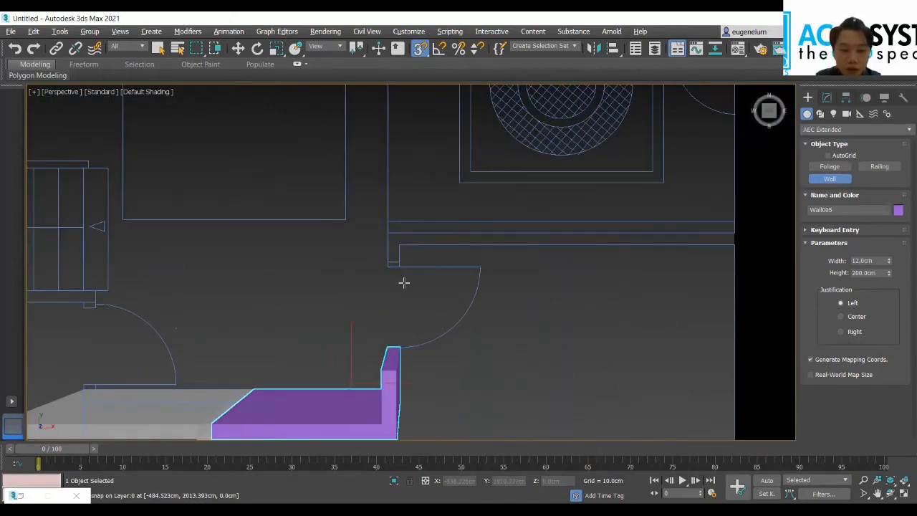
pyautogui.click(389, 234)
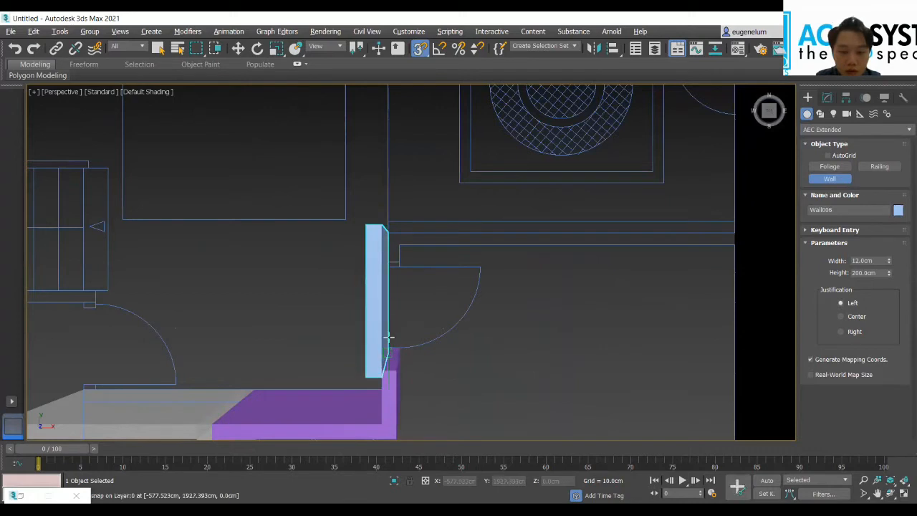
pyautogui.rightClick(386, 337)
pyautogui.click(392, 262)
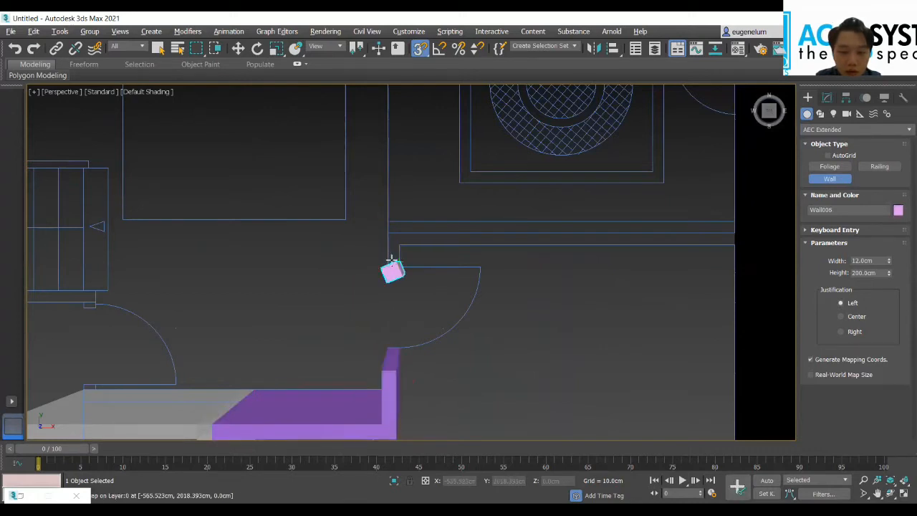
pyautogui.click(390, 234)
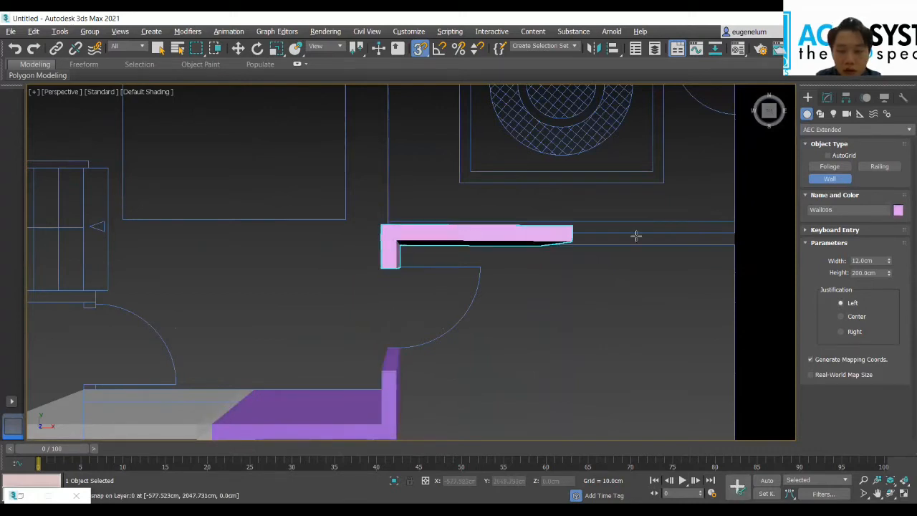
pyautogui.click(720, 232)
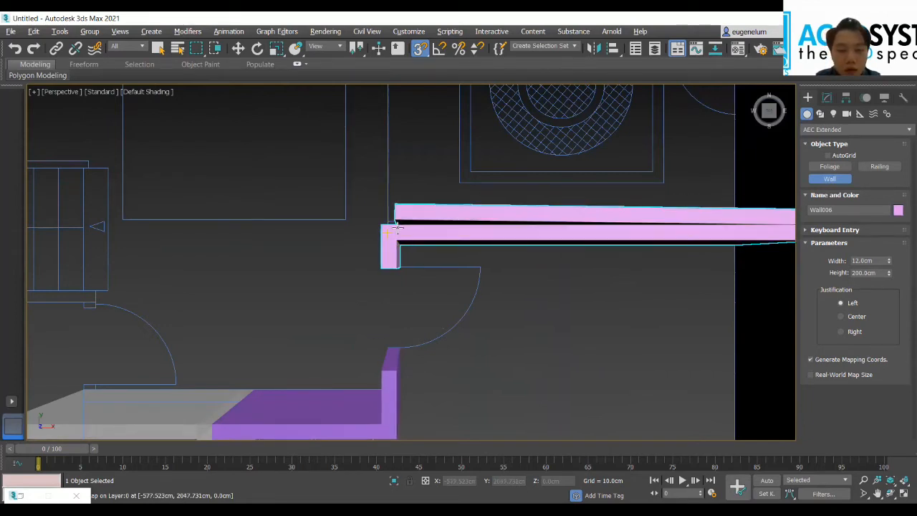
# Step: Double the bedroom's north wall with a parallel run back west to the corner, welding the end point
pyautogui.scroll(2, 385, 227)
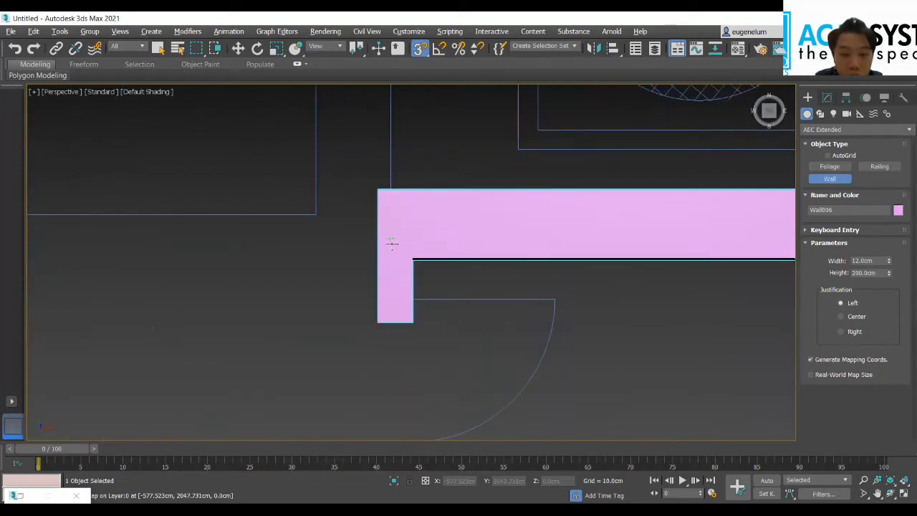
pyautogui.click(404, 272)
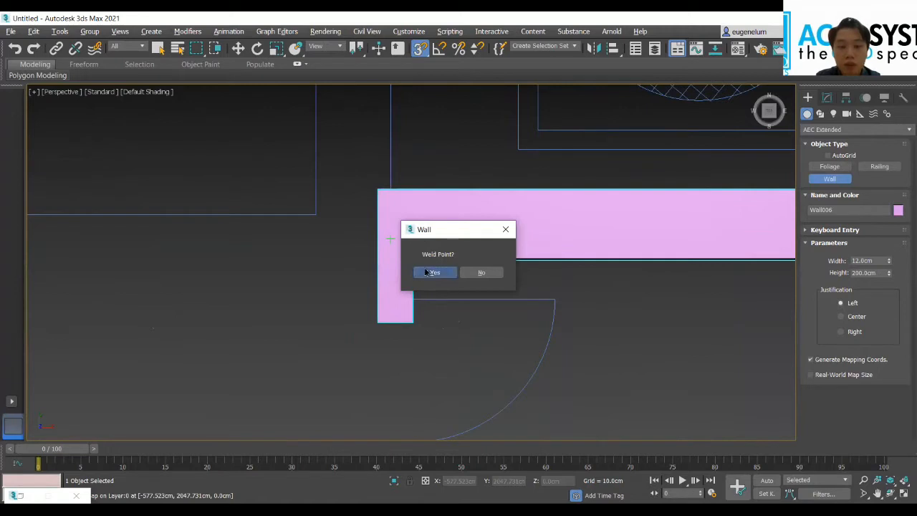
pyautogui.click(433, 272)
pyautogui.rightClick(487, 94)
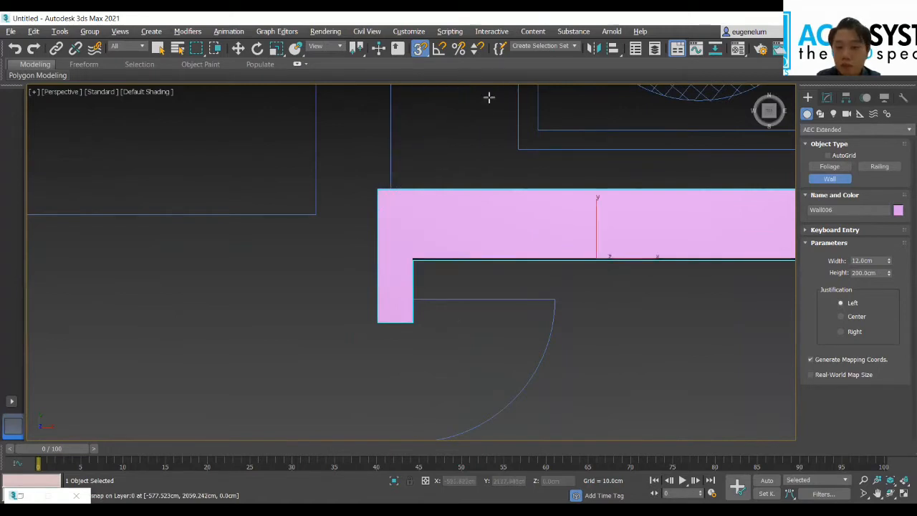
# Step: Draw a 12 cm wall from the east outer wall west along the north side of the room with the round pattern
pyautogui.scroll(-3, 653, 177)
pyautogui.moveTo(550, 220); pyautogui.dragTo(336, 339, button='middle')
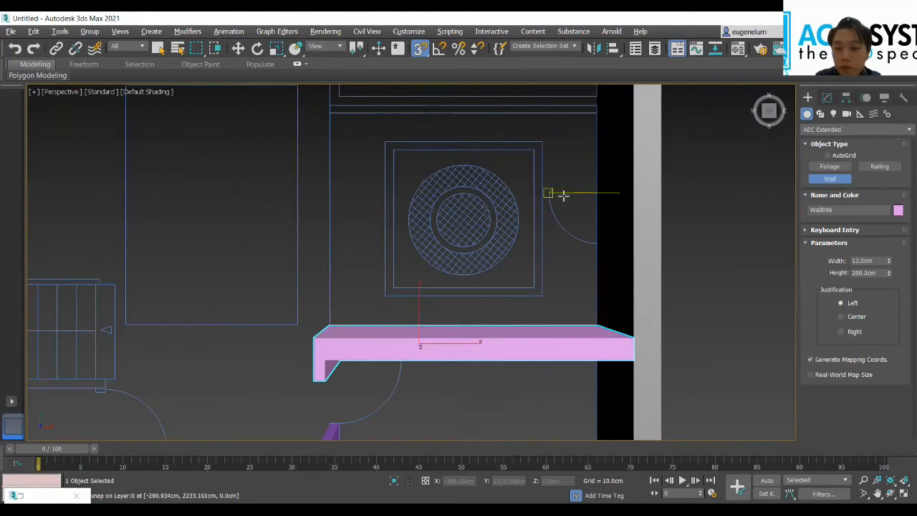
pyautogui.moveTo(552, 194); pyautogui.dragTo(531, 288, button='middle')
pyautogui.scroll(3, 530, 240)
pyautogui.moveTo(528, 241); pyautogui.dragTo(532, 322, button='middle')
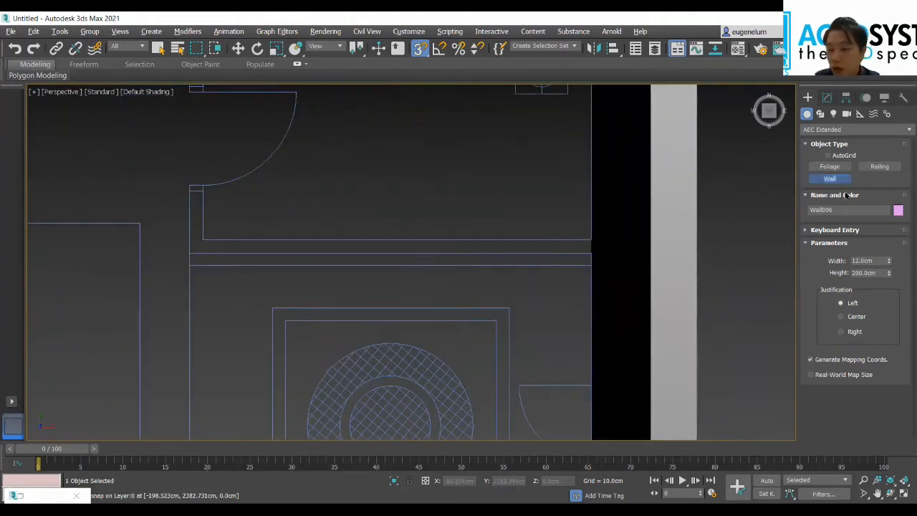
pyautogui.scroll(3, 574, 252)
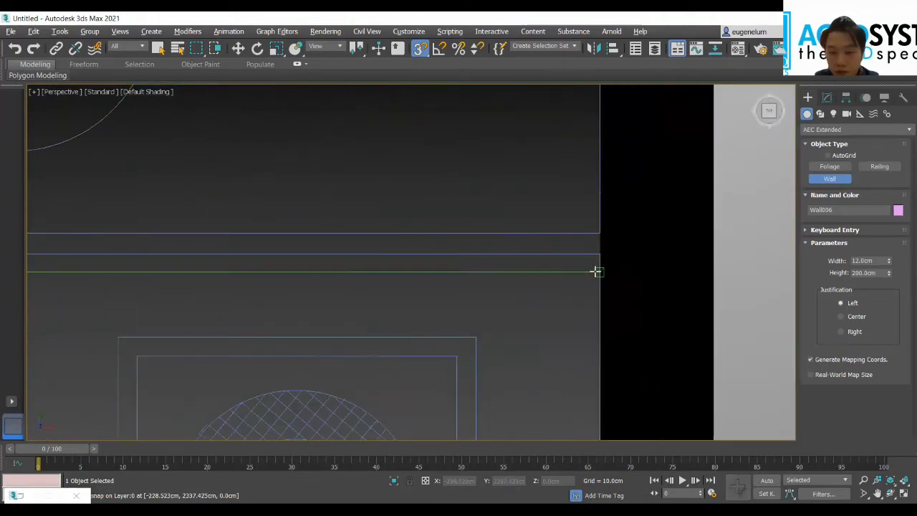
pyautogui.click(597, 271)
pyautogui.scroll(2, 530, 275)
pyautogui.moveTo(529, 279); pyautogui.dragTo(662, 309, button='middle')
pyautogui.scroll(-2, 458, 312)
pyautogui.scroll(-2, 322, 309)
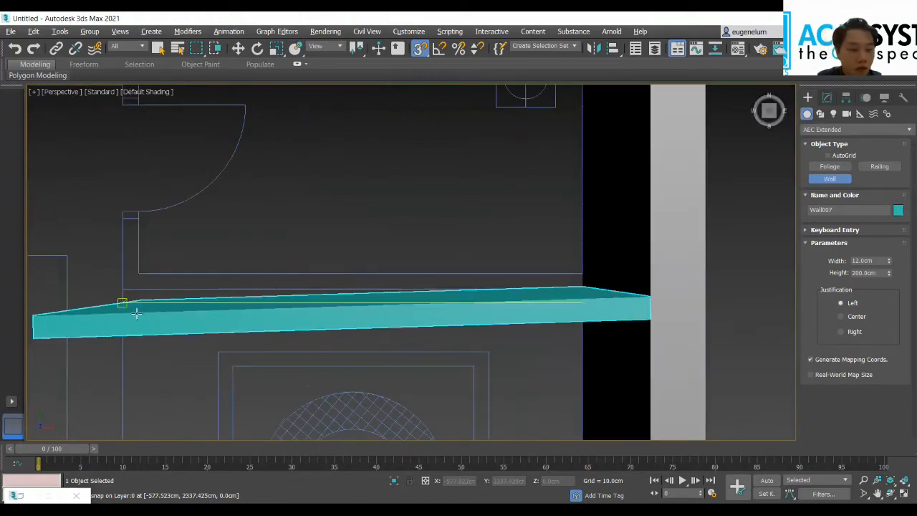
pyautogui.click(130, 303)
pyautogui.rightClick(224, 291)
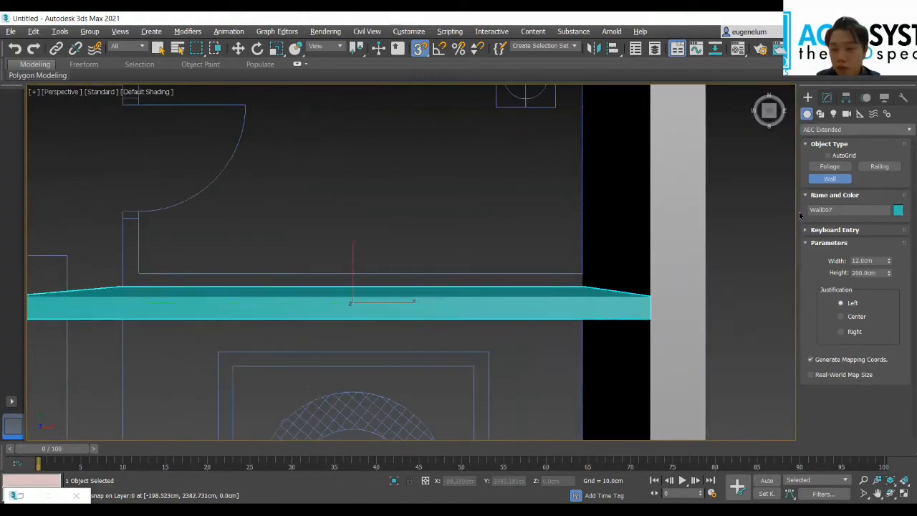
# Step: Draw a parallel wall on its north side from the east outer wall west to the corner and north to the door jamb
pyautogui.click(581, 284)
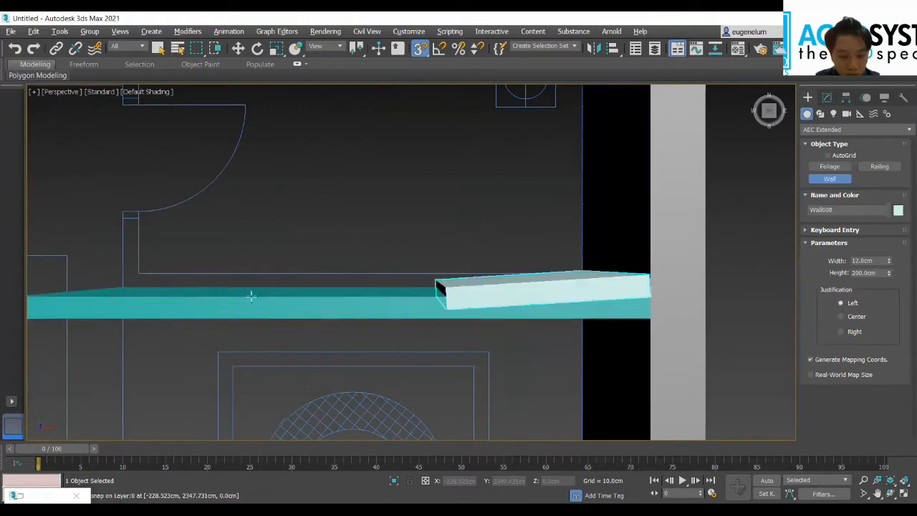
pyautogui.click(121, 290)
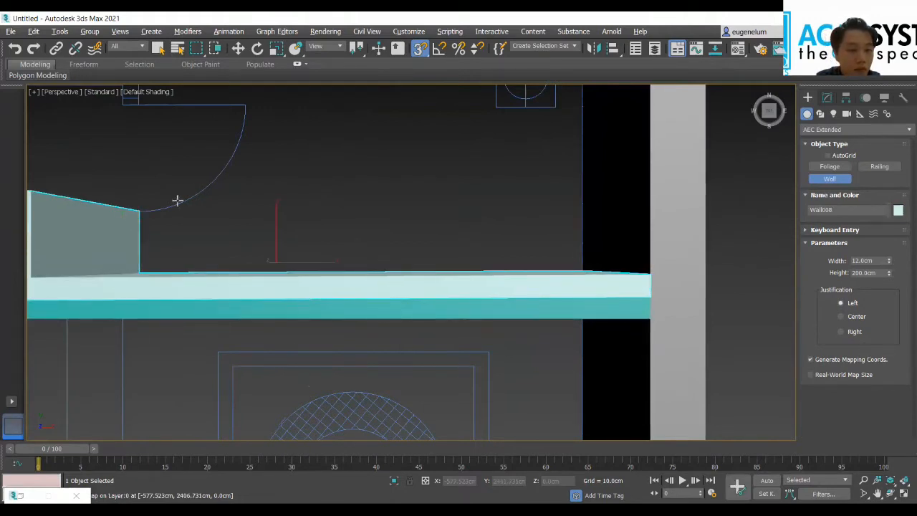
# Step: Draw a 12 cm wall from the northeast bedroom's north door jamb up to the corner and west to the wardrobe corner
pyautogui.moveTo(274, 260); pyautogui.dragTo(326, 304, button='middle')
pyautogui.moveTo(266, 202); pyautogui.dragTo(342, 278, button='middle')
pyautogui.rightClick(328, 264)
pyautogui.rightClick(328, 248)
pyautogui.click(330, 268)
pyautogui.click(324, 249)
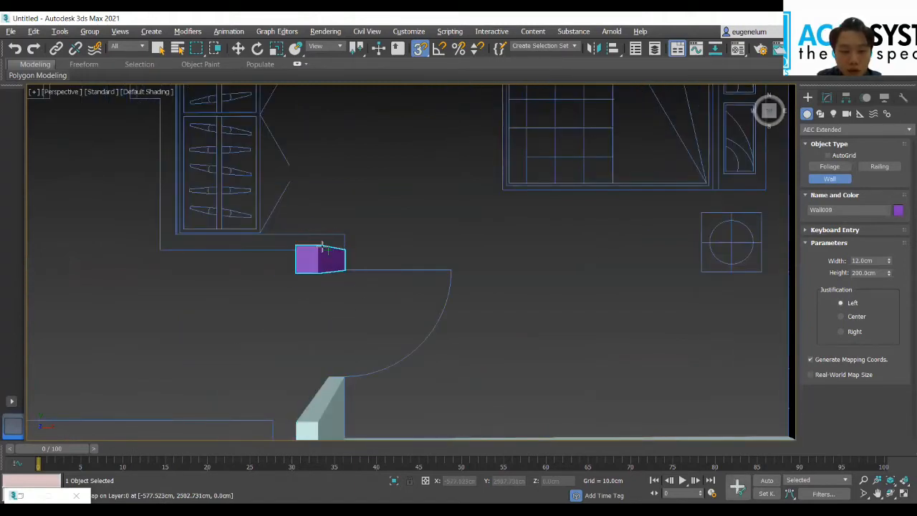
pyautogui.click(163, 248)
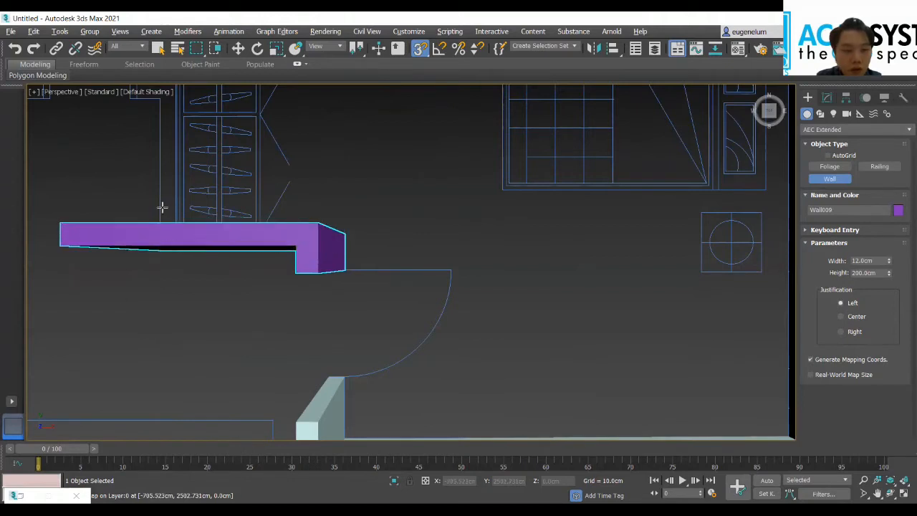
# Step: Continue the bedroom wall north along the west side of the wardrobe to the north outer wall and finish it
pyautogui.moveTo(220, 228); pyautogui.dragTo(414, 391, button='middle')
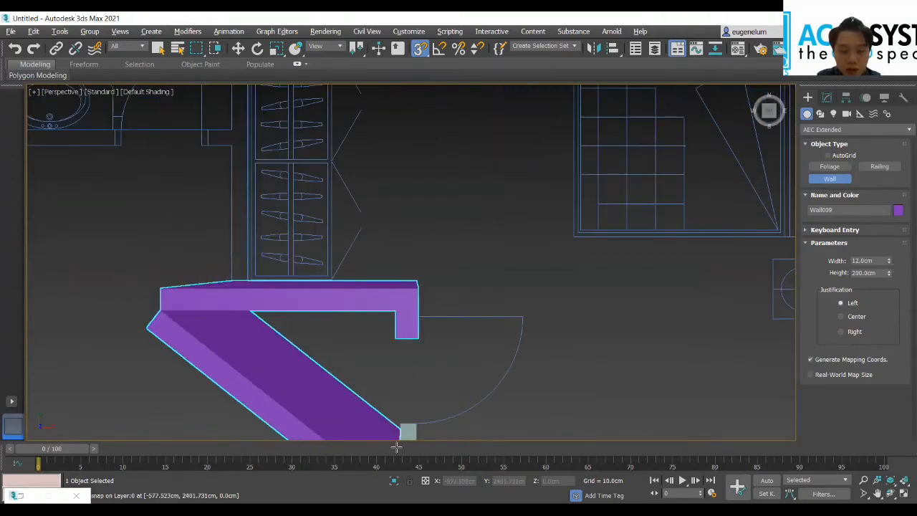
pyautogui.scroll(-2, 428, 376)
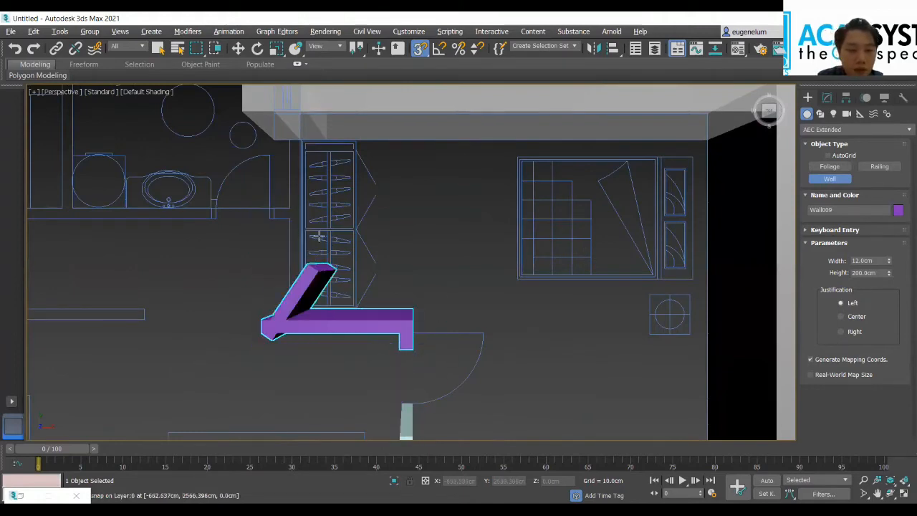
pyautogui.click(289, 216)
pyautogui.scroll(2, 304, 253)
pyautogui.moveTo(304, 254); pyautogui.dragTo(422, 296, button='middle')
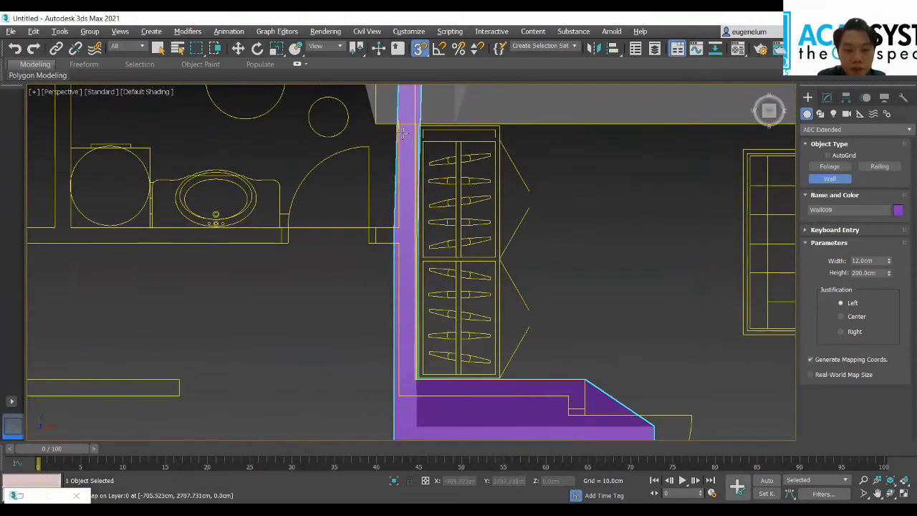
pyautogui.rightClick(402, 179)
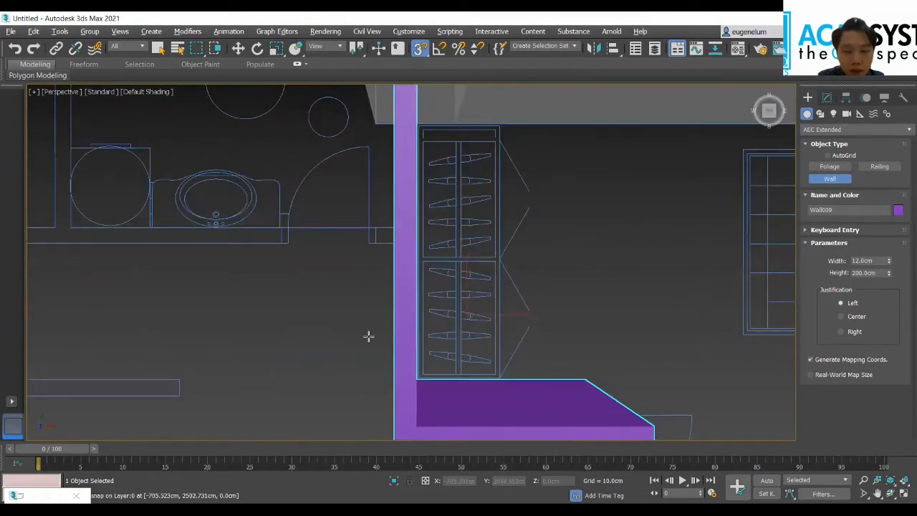
# Step: Draw a 12 cm wall from the wardrobe wall west along the south side of both bathrooms to the kitchen's east wall line
pyautogui.moveTo(368, 336); pyautogui.dragTo(522, 370, button='middle')
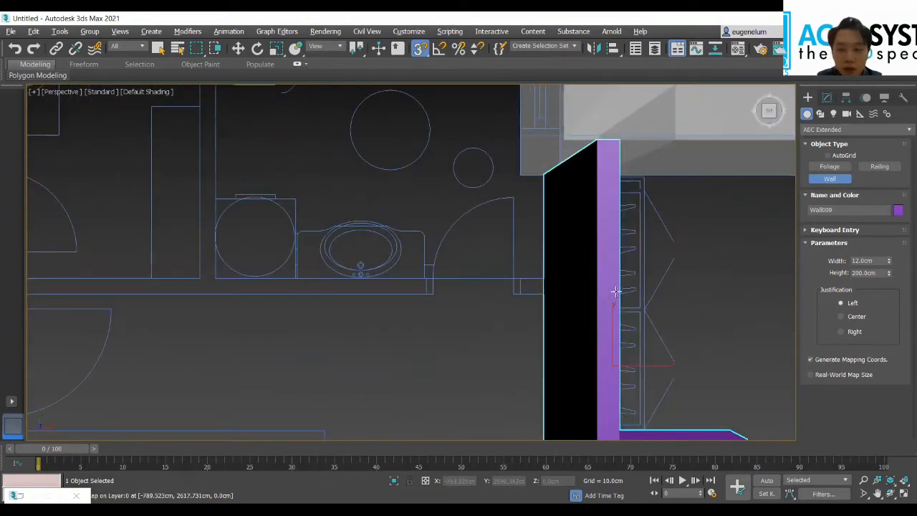
pyautogui.scroll(3, 497, 336)
pyautogui.click(599, 268)
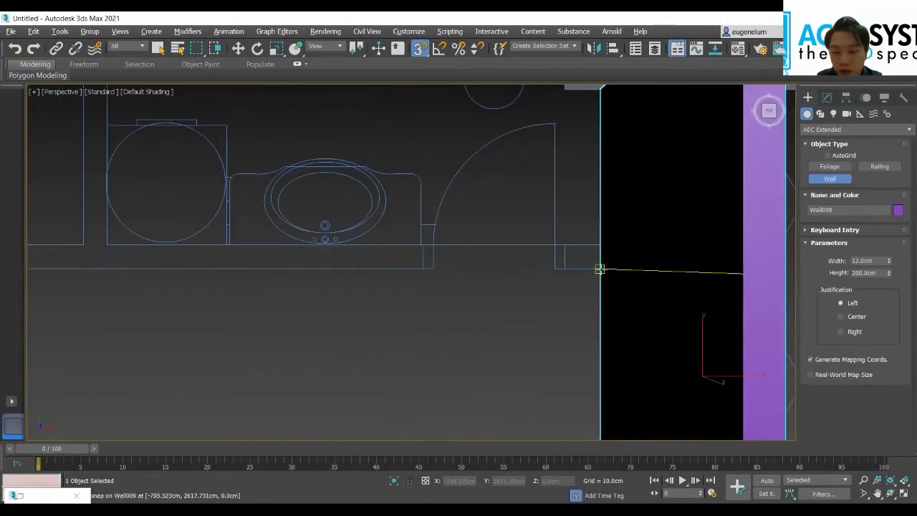
pyautogui.moveTo(311, 278); pyautogui.dragTo(454, 310, button='middle')
pyautogui.moveTo(247, 317); pyautogui.dragTo(481, 342, button='middle')
pyautogui.scroll(-2, 368, 319)
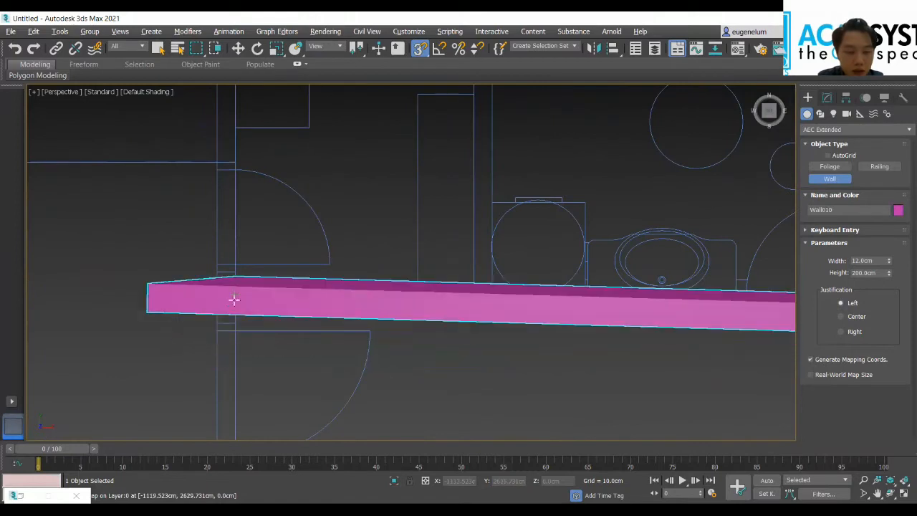
# Step: Draw a 12 cm dividing wall between the two bathrooms, from their south wall up to the north outer wall
pyautogui.moveTo(490, 239); pyautogui.dragTo(413, 332, button='middle')
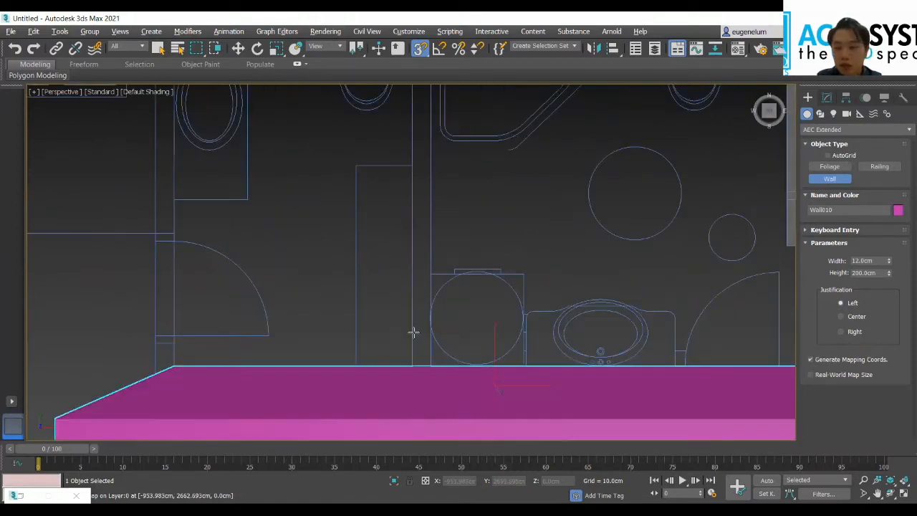
pyautogui.scroll(-2, 414, 331)
pyautogui.click(407, 122)
pyautogui.rightClick(436, 165)
pyautogui.click(419, 119)
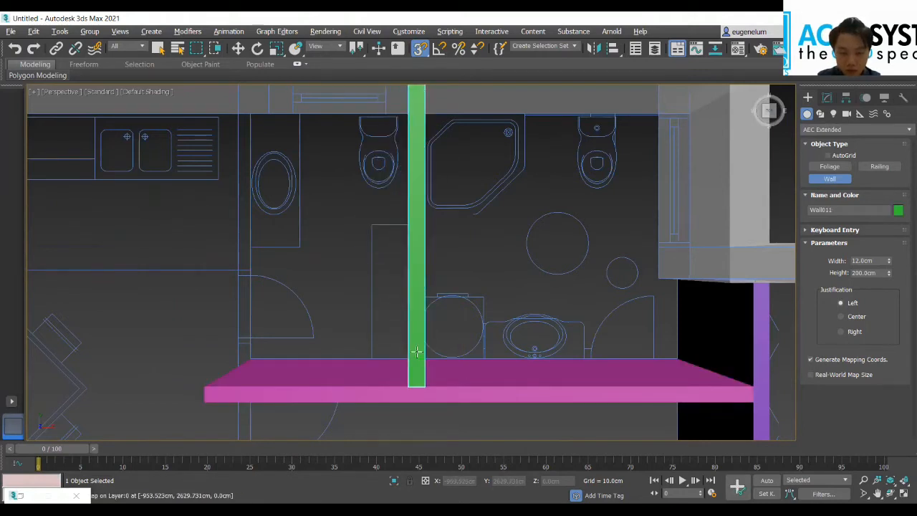
# Step: Draw a 12 cm wall from the north outer wall south along the kitchen and staircase to the staircase's southwest corner
pyautogui.click(248, 122)
pyautogui.scroll(-4, 245, 365)
pyautogui.moveTo(257, 286); pyautogui.dragTo(401, 138, button='middle')
pyautogui.moveTo(347, 279); pyautogui.dragTo(369, 204, button='middle')
pyautogui.scroll(2, 385, 275)
pyautogui.moveTo(386, 273); pyautogui.dragTo(377, 191, button='middle')
pyautogui.scroll(-4, 360, 322)
pyautogui.moveTo(358, 320); pyautogui.dragTo(356, 244, button='middle')
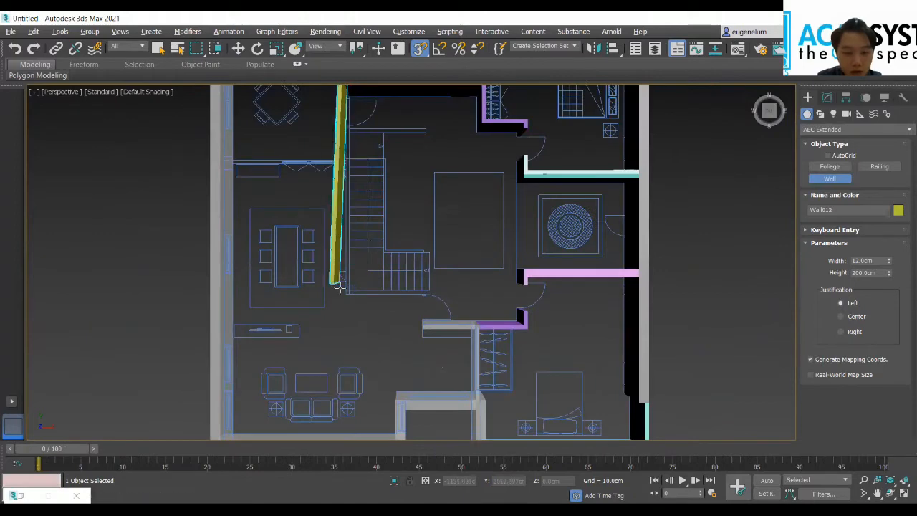
pyautogui.scroll(3, 355, 293)
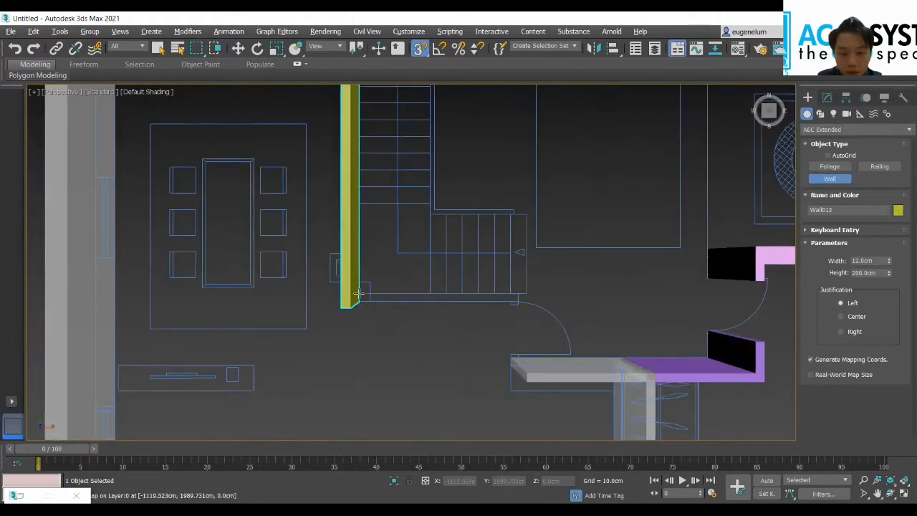
pyautogui.click(355, 292)
# Step: Draw a 12 cm wall from the staircase's southwest corner east to the door jamb and make it see-through
pyautogui.scroll(5, 513, 306)
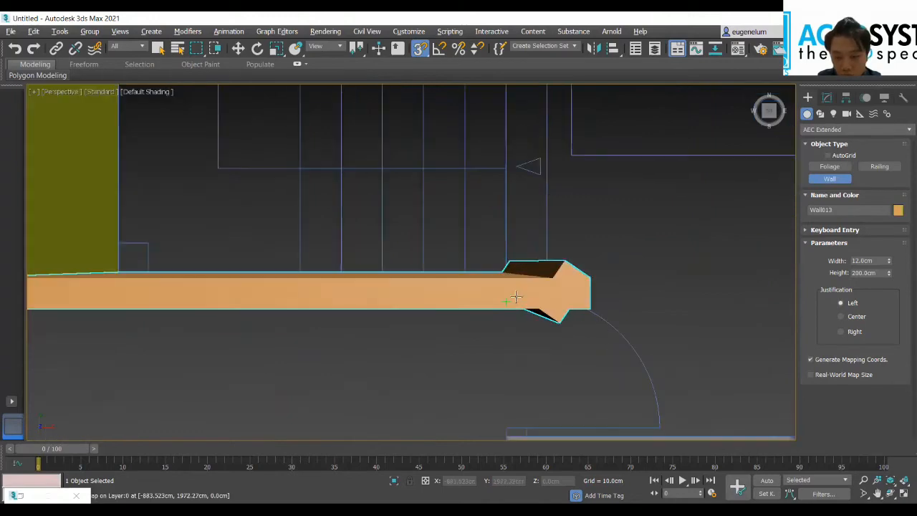
pyautogui.scroll(2, 526, 287)
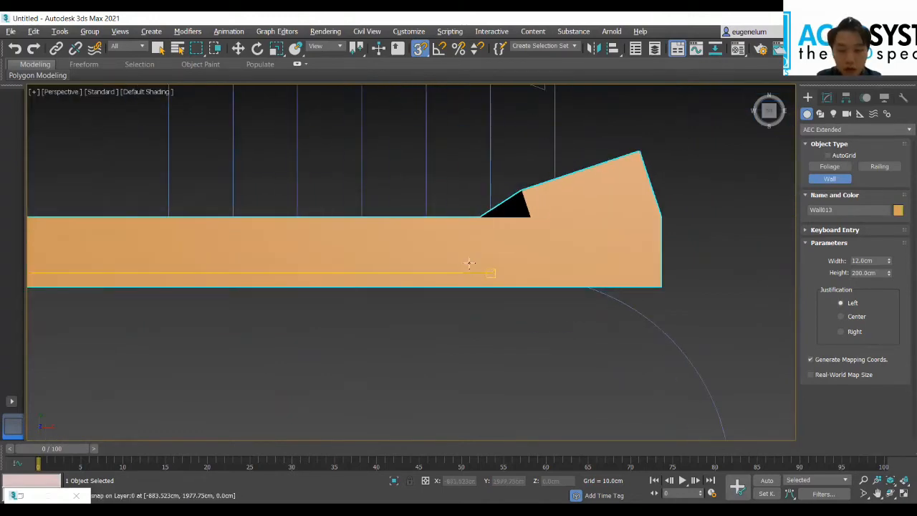
pyautogui.hotkey('alt', 'x')
pyautogui.click(523, 283)
pyautogui.rightClick(523, 283)
# Step: Draw a 12 cm wall between the kitchen and the dining room, from the west outer wall east to the long staircase wall
pyautogui.scroll(-2, 297, 236)
pyautogui.moveTo(297, 235); pyautogui.dragTo(433, 298, button='middle')
pyautogui.scroll(-8, 433, 298)
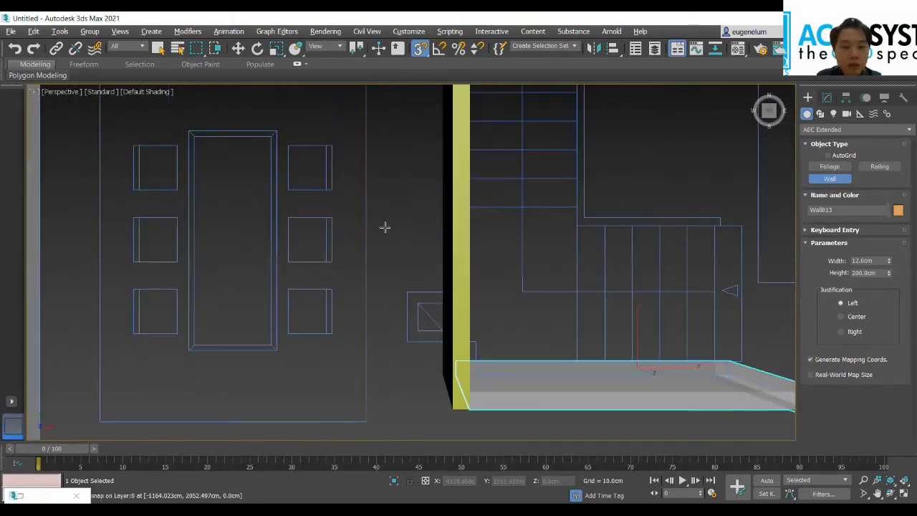
pyautogui.scroll(4, 416, 276)
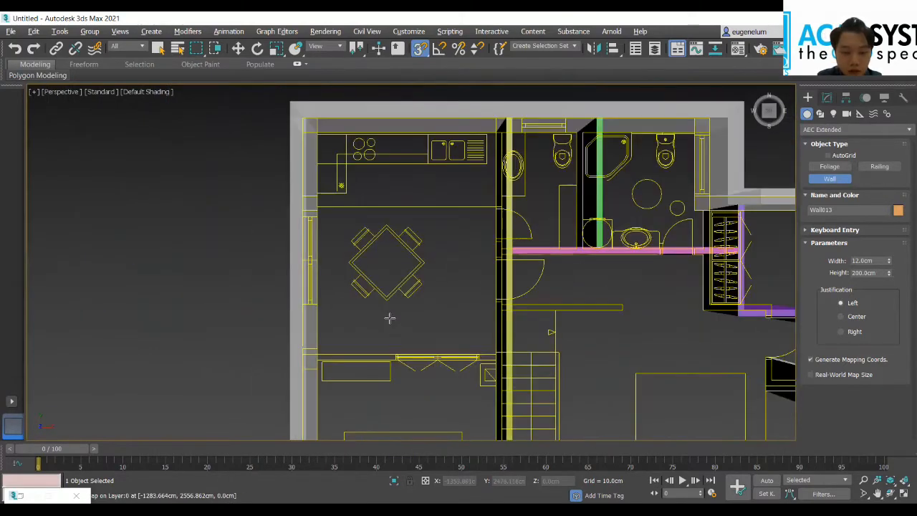
pyautogui.scroll(4, 389, 260)
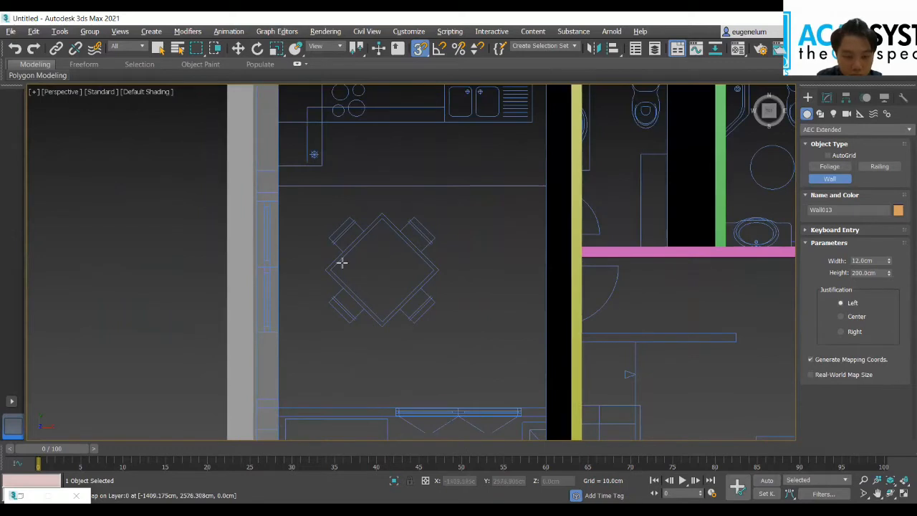
pyautogui.scroll(2, 342, 262)
pyautogui.scroll(-4, 304, 316)
pyautogui.scroll(3, 346, 339)
pyautogui.scroll(2, 373, 358)
pyautogui.scroll(-2, 337, 380)
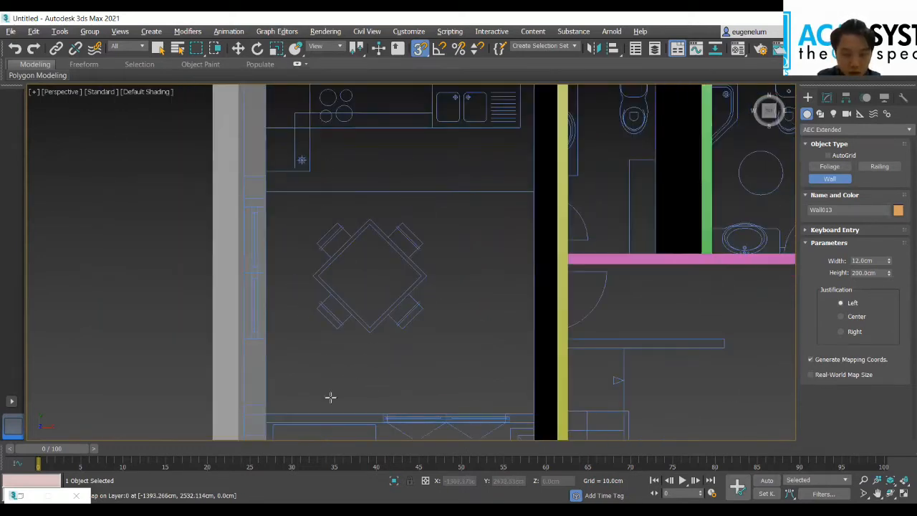
pyautogui.click(267, 421)
pyautogui.rightClick(293, 427)
pyautogui.click(266, 414)
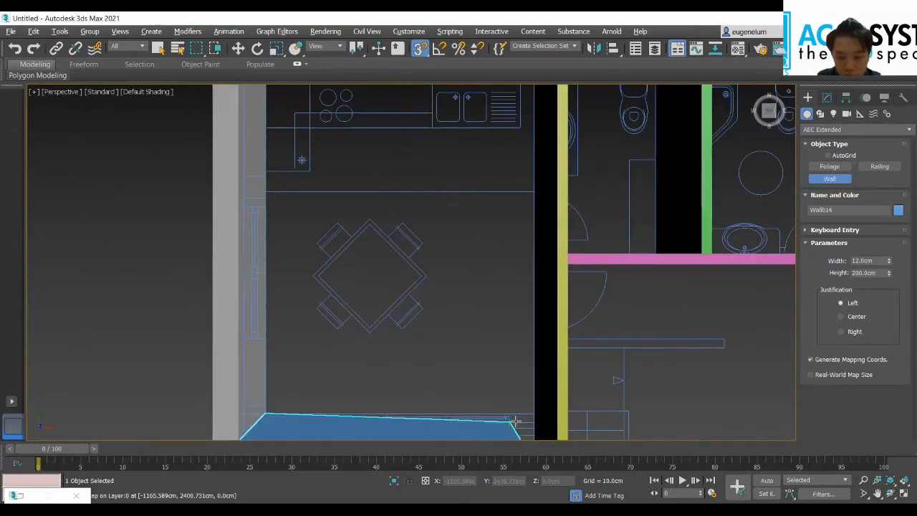
pyautogui.scroll(-10, 519, 403)
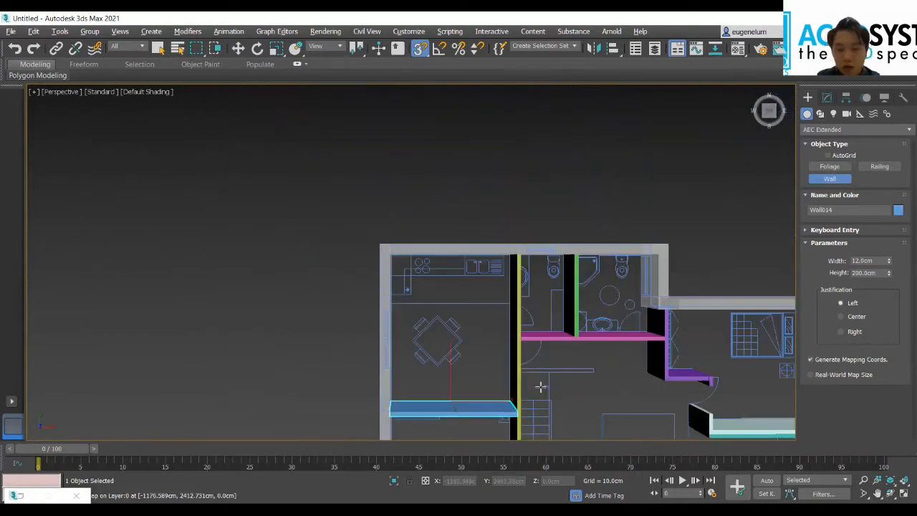
# Step: Set the wall height to 130 cm and draw a 12 cm U-shaped parapet around the planted recess on the south side
pyautogui.moveTo(612, 379); pyautogui.dragTo(604, 358, button='middle')
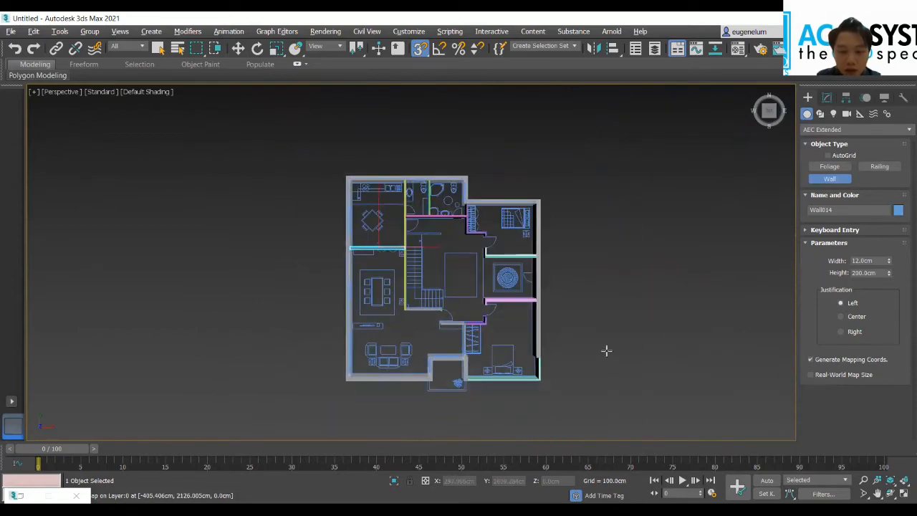
pyautogui.moveTo(509, 402); pyautogui.dragTo(521, 333, button='middle')
pyautogui.scroll(7, 427, 326)
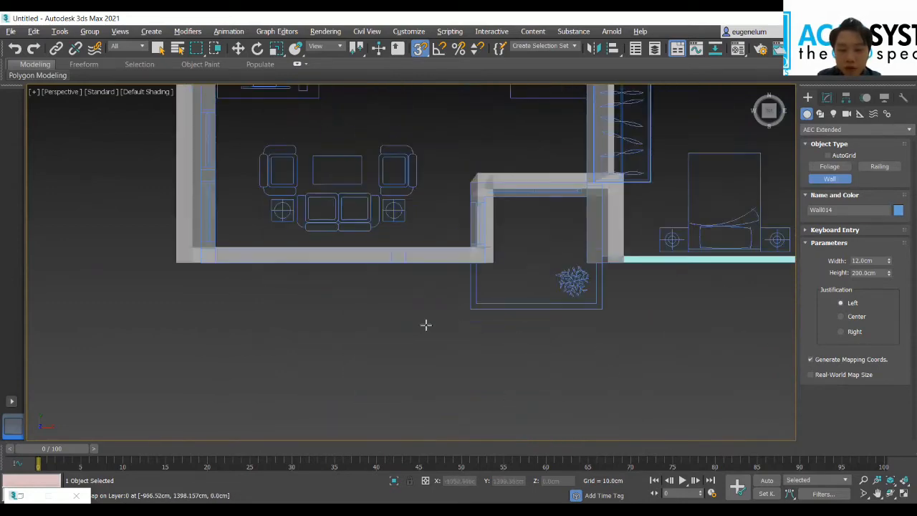
pyautogui.scroll(3, 423, 290)
pyautogui.moveTo(403, 297); pyautogui.dragTo(218, 308, button='middle')
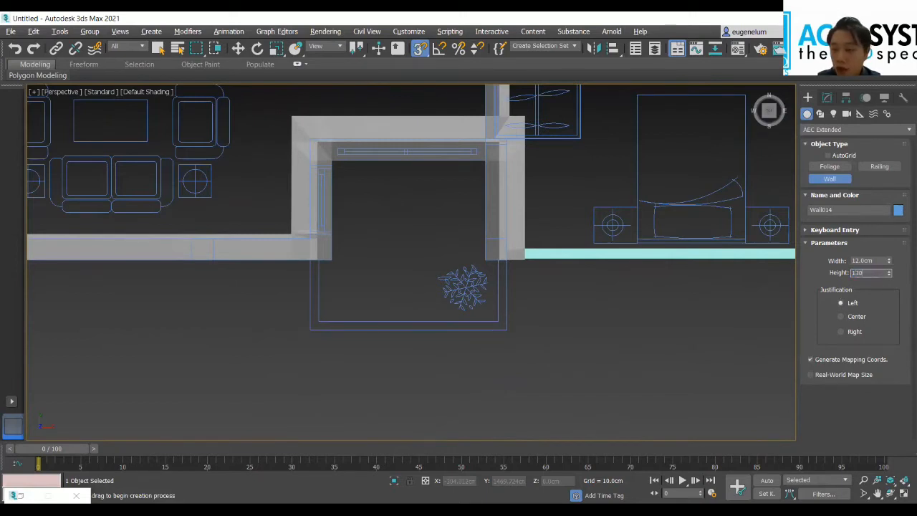
pyautogui.click(317, 280)
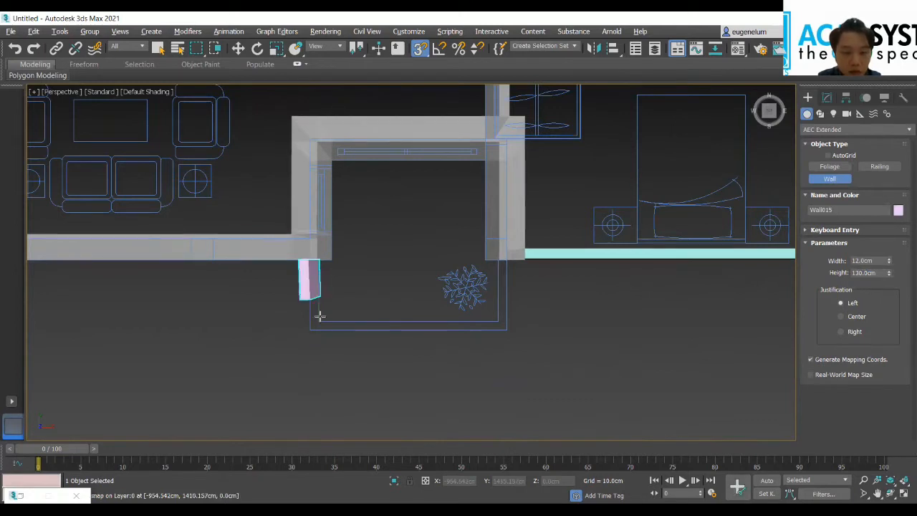
pyautogui.click(317, 323)
pyautogui.click(496, 324)
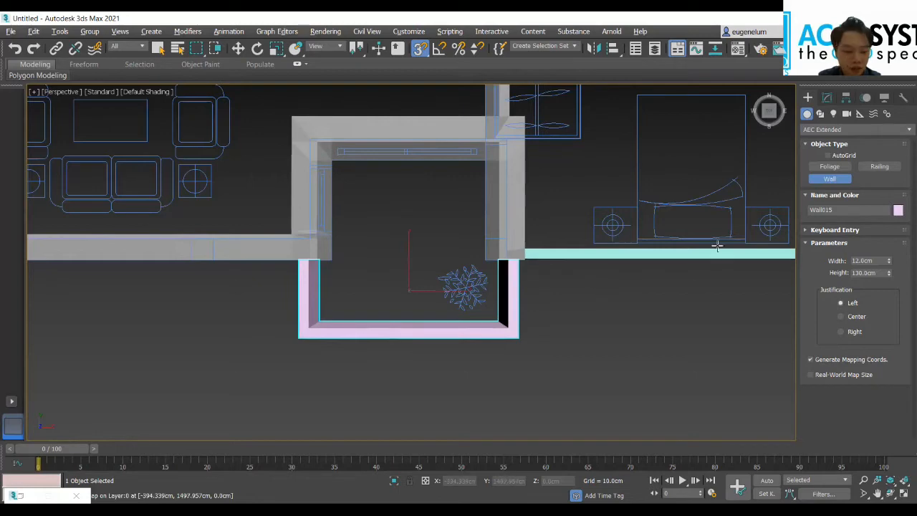
# Step: Examine the low parapet and the overall wall layout from a tilted 3D view
pyautogui.moveTo(769, 112); pyautogui.dragTo(752, 247)
pyautogui.scroll(-3, 528, 253)
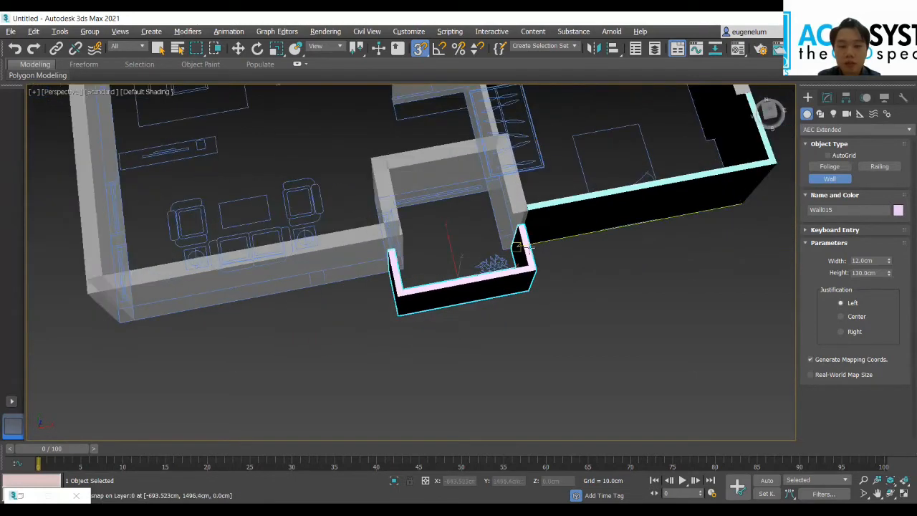
pyautogui.moveTo(313, 165); pyautogui.dragTo(334, 269, button='middle')
pyautogui.scroll(-3, 335, 269)
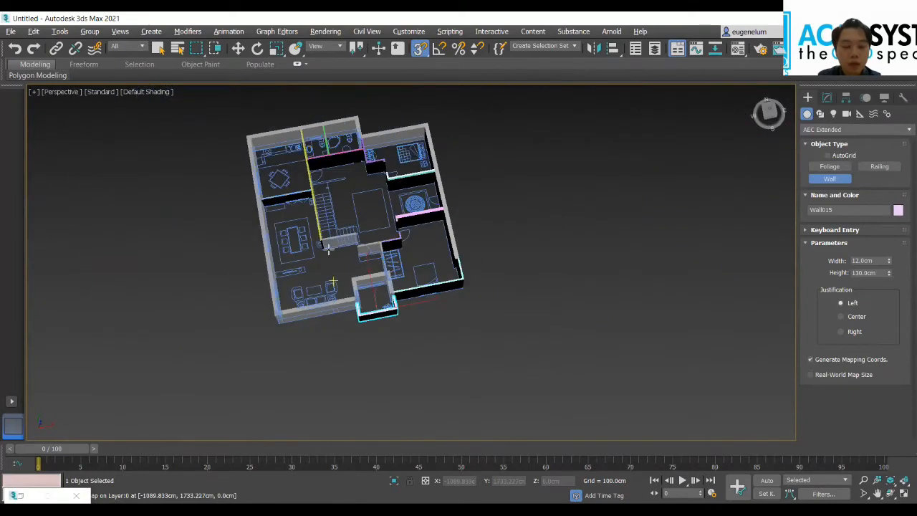
pyautogui.scroll(1, 298, 232)
pyautogui.scroll(-1, 366, 249)
pyautogui.moveTo(527, 237); pyautogui.dragTo(530, 314, button='middle')
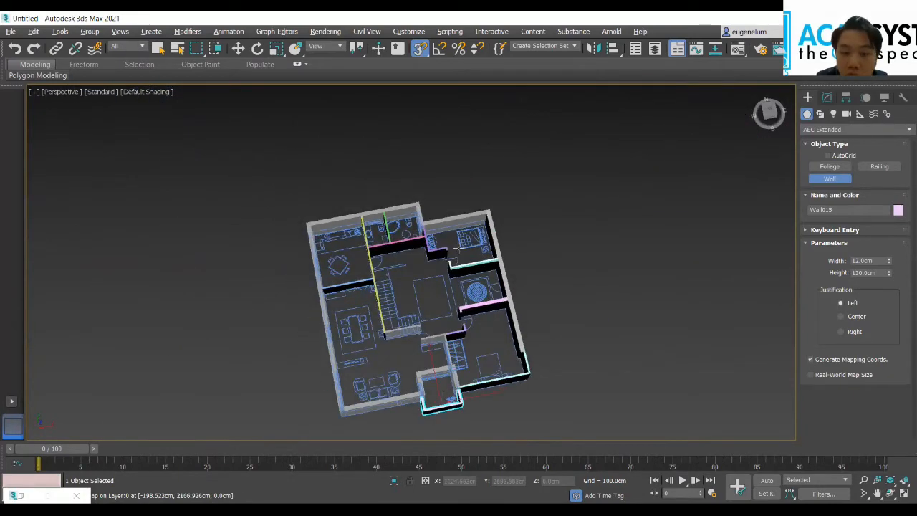
pyautogui.scroll(5, 404, 265)
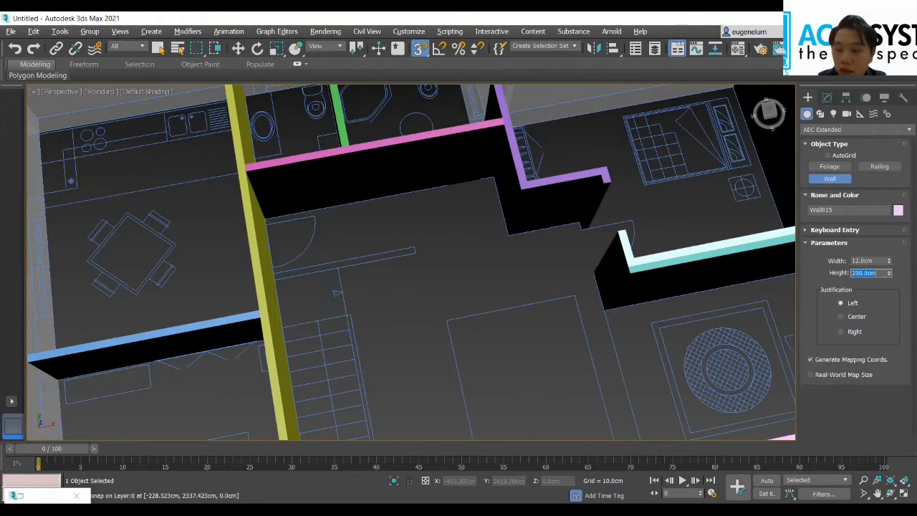
pyautogui.click(274, 278)
pyautogui.rightClick(410, 253)
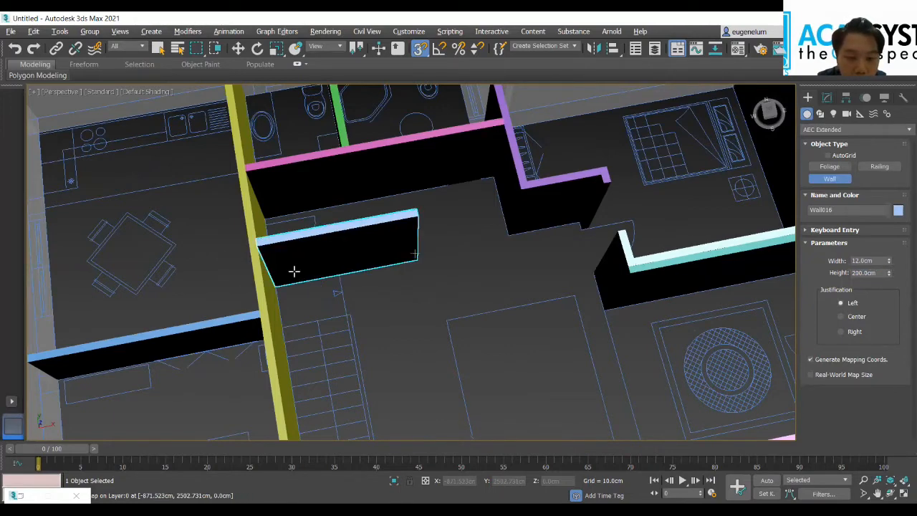
pyautogui.click(277, 275)
pyautogui.rightClick(310, 283)
# Step: Draw a 12 cm wide, 200 cm high partition from the long staircase wall east along the north end of the stairs
pyautogui.scroll(3, 281, 275)
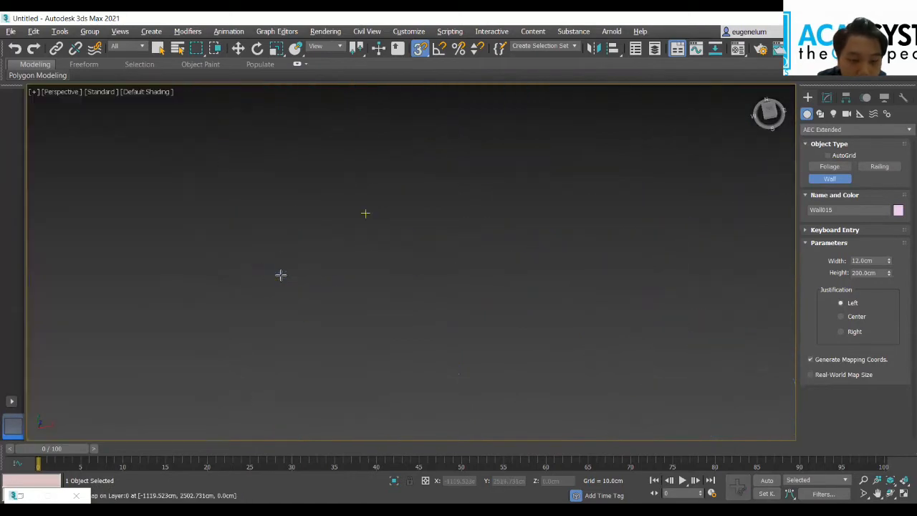
pyautogui.scroll(-3, 267, 292)
pyautogui.click(252, 297)
pyautogui.scroll(-4, 417, 283)
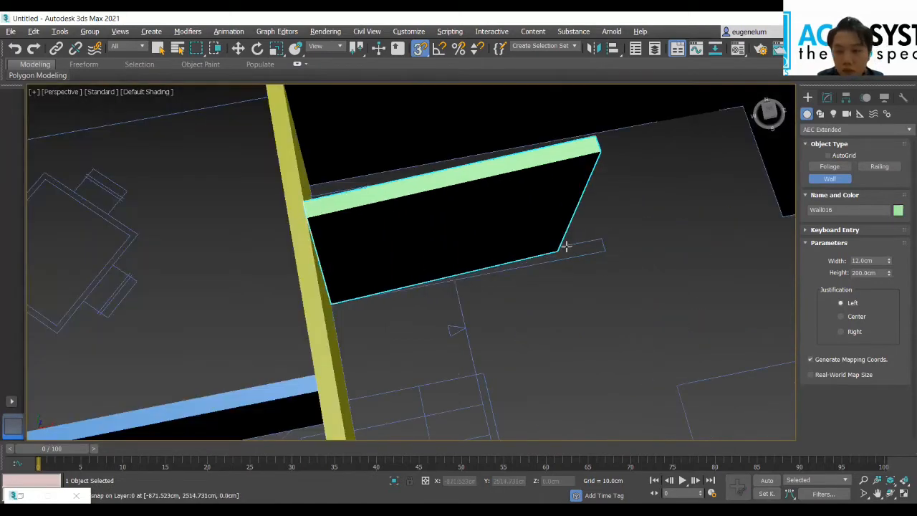
pyautogui.scroll(-5, 573, 250)
# Step: Review the whole wall model from a tilted view and end the Wall command
pyautogui.moveTo(630, 292); pyautogui.dragTo(538, 224, button='middle')
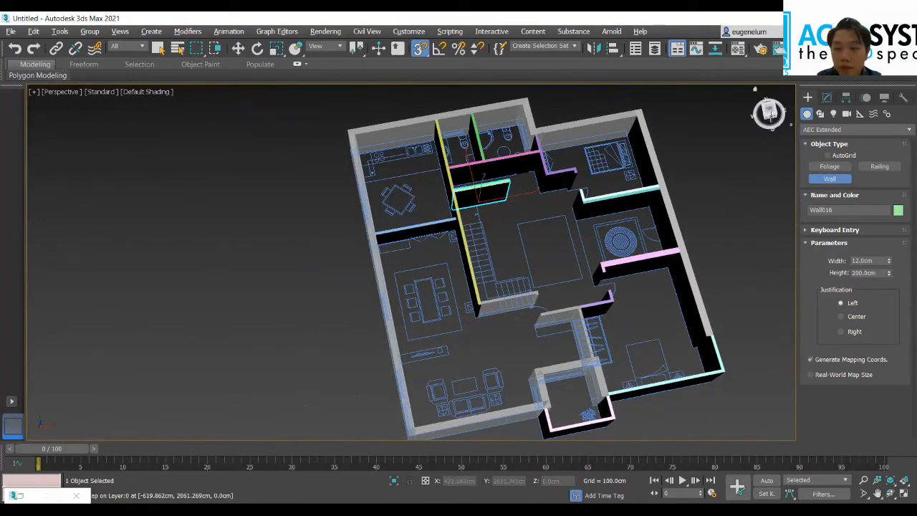
pyautogui.moveTo(769, 116); pyautogui.dragTo(768, 122)
pyautogui.scroll(-4, 594, 239)
pyautogui.scroll(2, 592, 239)
pyautogui.moveTo(623, 232); pyautogui.dragTo(550, 248, button='middle')
pyautogui.rightClick(365, 224)
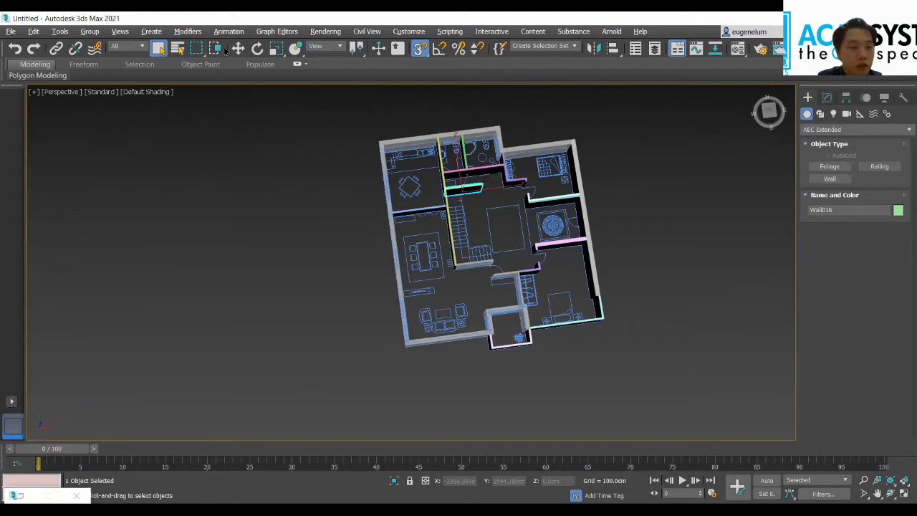
# Step: Select all sixteen walls, Wall001 to Wall016, in the Scene Explorer and put them in a new group named Wall
pyautogui.click(60, 30)
pyautogui.click(190, 136)
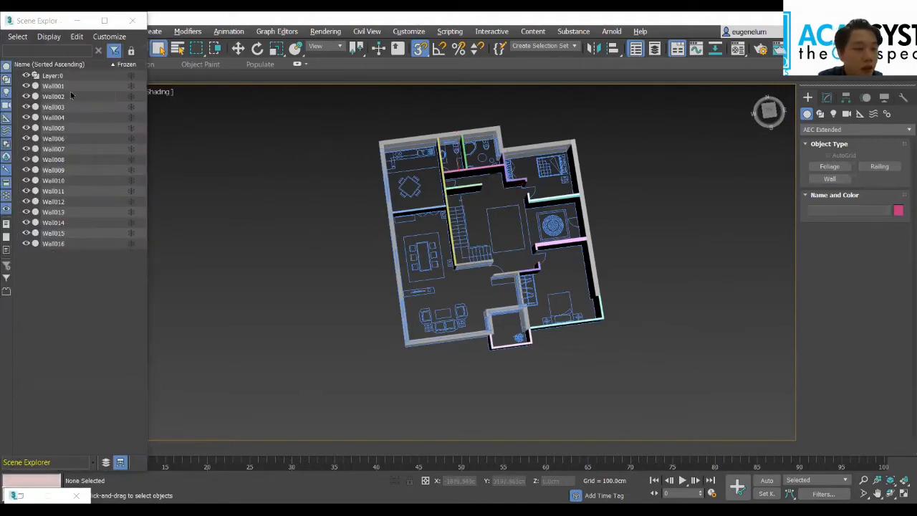
pyautogui.click(69, 86)
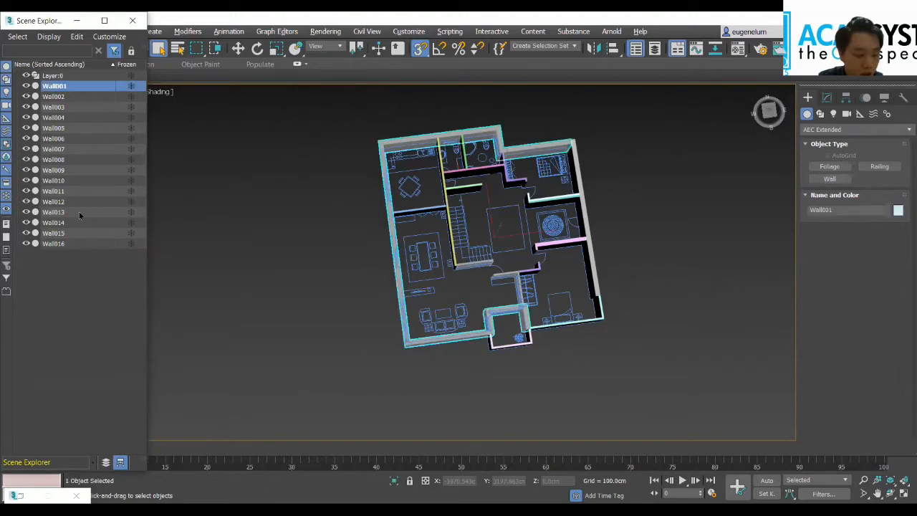
pyautogui.keyDown('shift'); pyautogui.click(54, 244); pyautogui.keyUp('shift')
pyautogui.rightClick(118, 146)
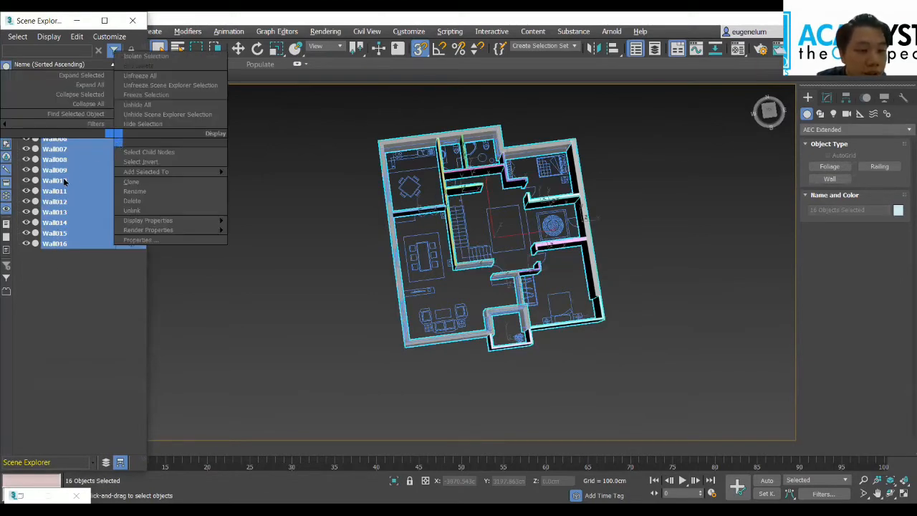
pyautogui.moveTo(144, 174)
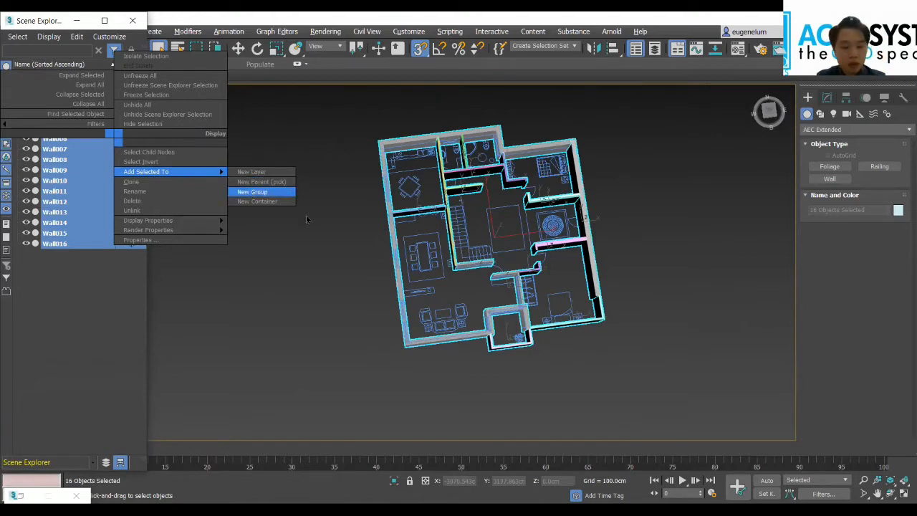
pyautogui.click(252, 192)
pyautogui.write('Wall')
pyautogui.press('Return')
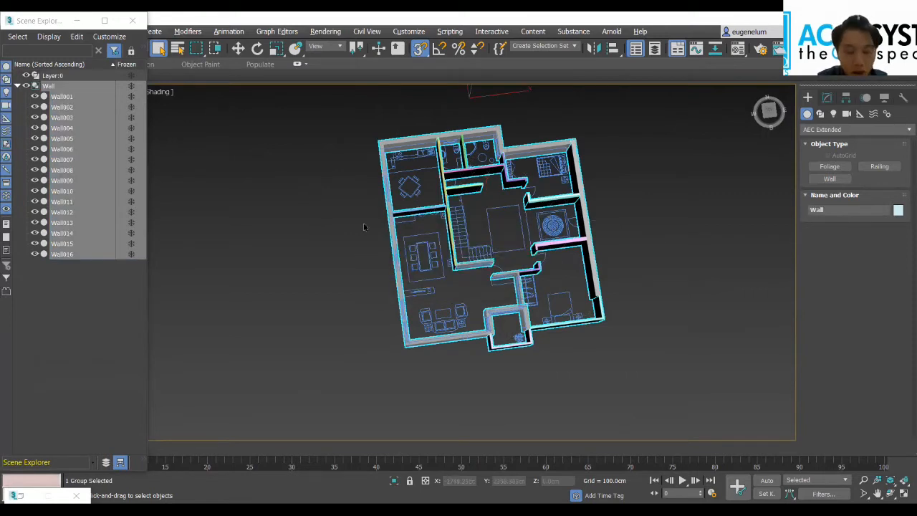
# Step: Change the object color of the Wall group to a light sky blue from the 3ds Max palette
pyautogui.click(898, 210)
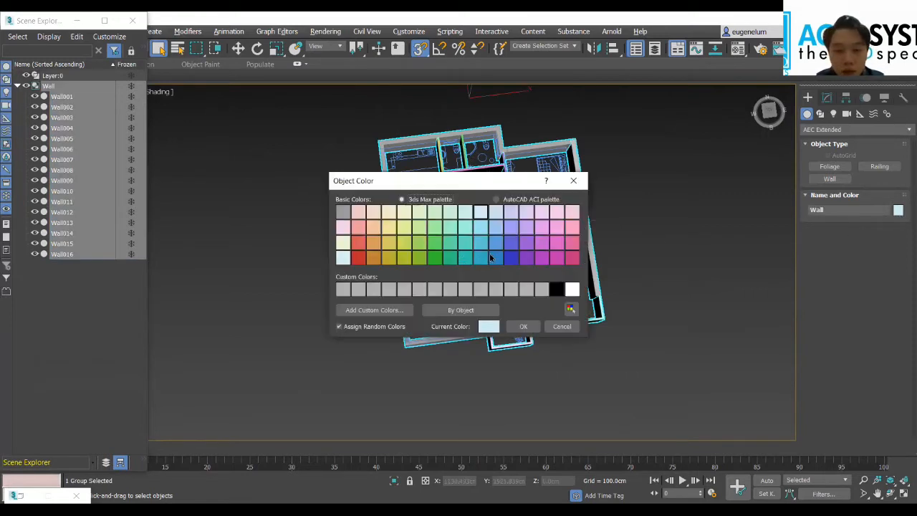
pyautogui.click(481, 228)
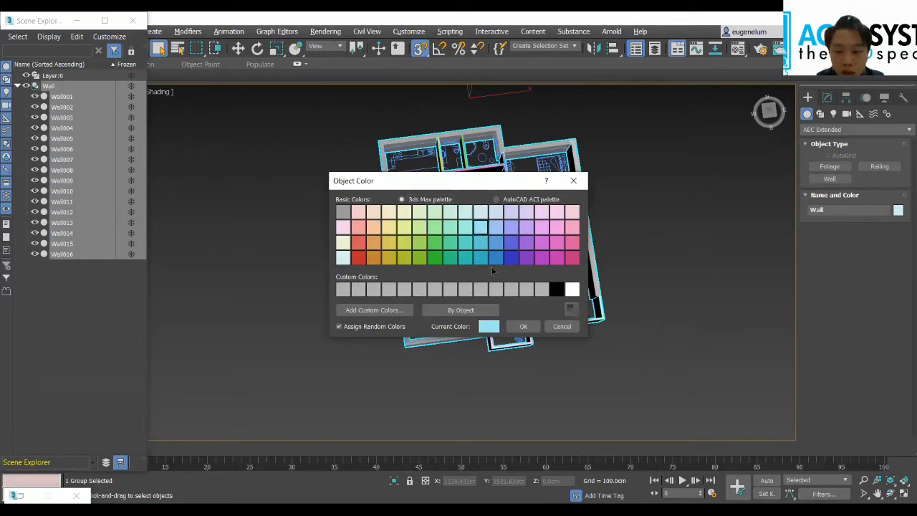
pyautogui.click(517, 333)
# Step: Toggle See-Through display for the Wall group so that all its walls are shown transparent over the floor plan
pyautogui.scroll(3, 531, 316)
pyautogui.keyDown('alt'); pyautogui.moveTo(554, 307); pyautogui.dragTo(513, 269, button='middle'); pyautogui.keyUp('alt')
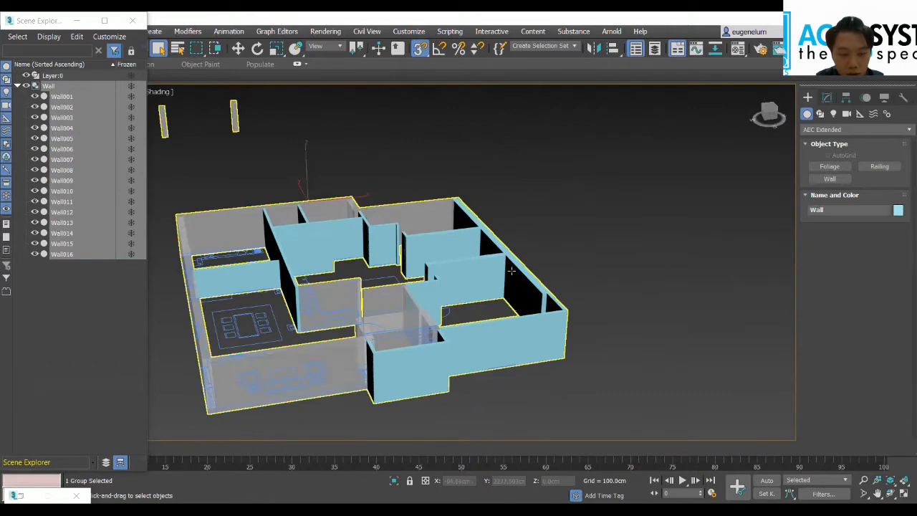
pyautogui.hotkey('alt', 'x')
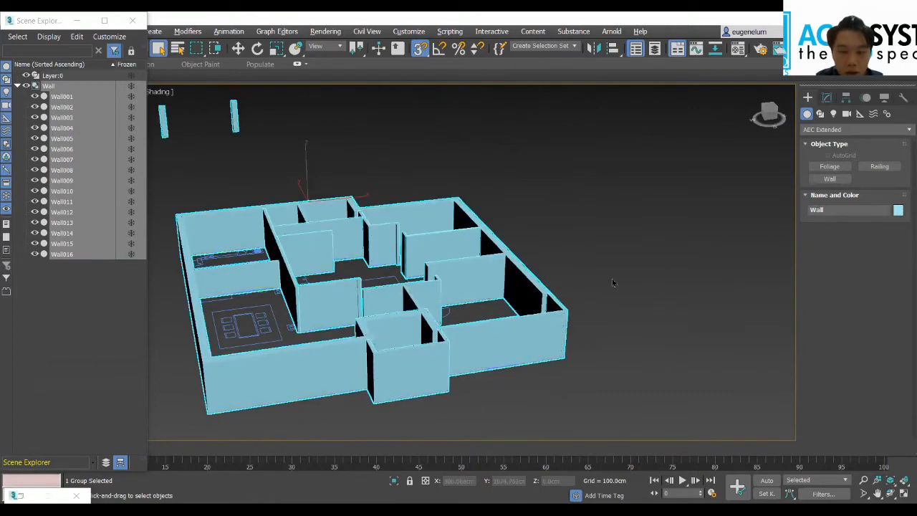
pyautogui.scroll(-3, 612, 283)
pyautogui.scroll(2, 510, 265)
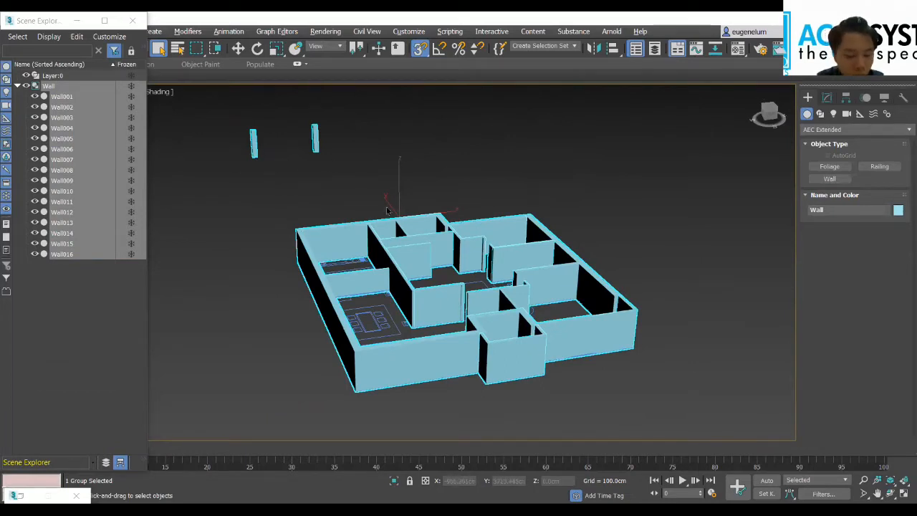
pyautogui.hotkey('alt', 'x')
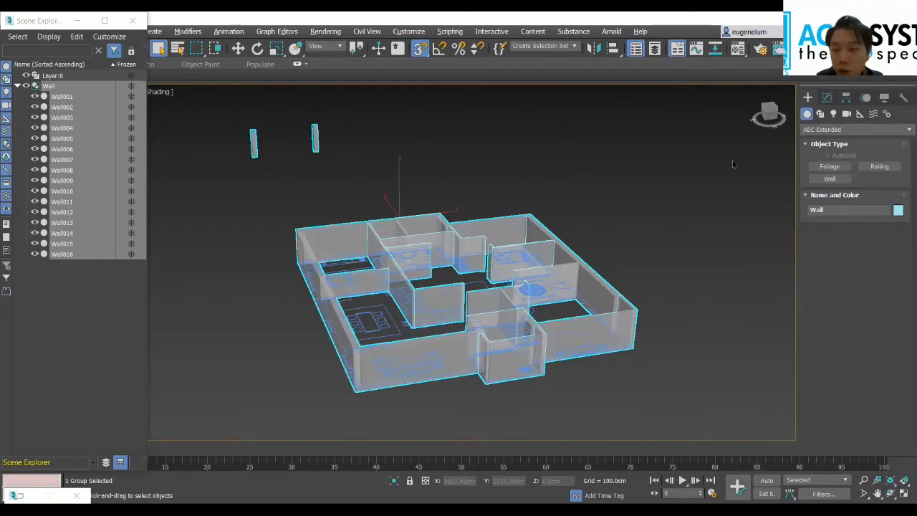
# Step: Examine the transparent walls from a raised view with the group deselected, including the rooms in the southeast corner
pyautogui.moveTo(768, 114); pyautogui.dragTo(661, 219)
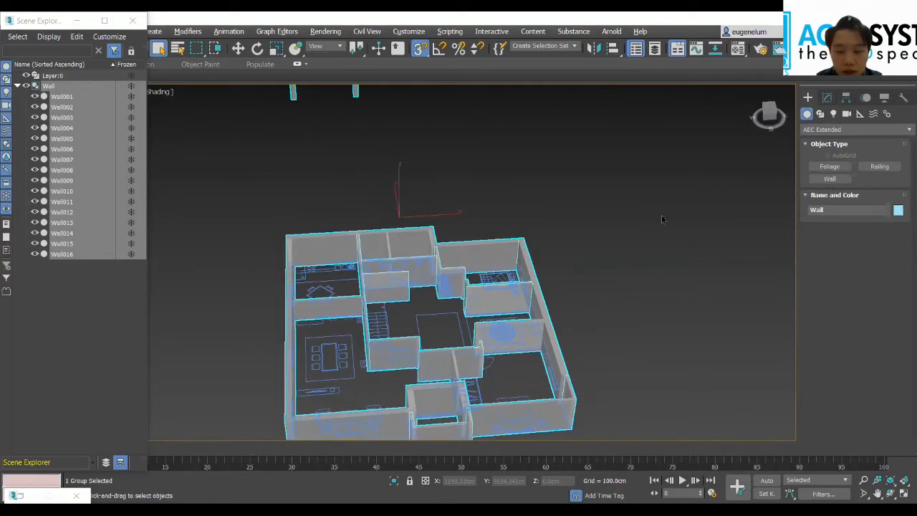
pyautogui.scroll(3, 592, 274)
pyautogui.scroll(-3, 602, 266)
pyautogui.moveTo(631, 231); pyautogui.dragTo(755, 104, button='middle')
pyautogui.scroll(4, 645, 204)
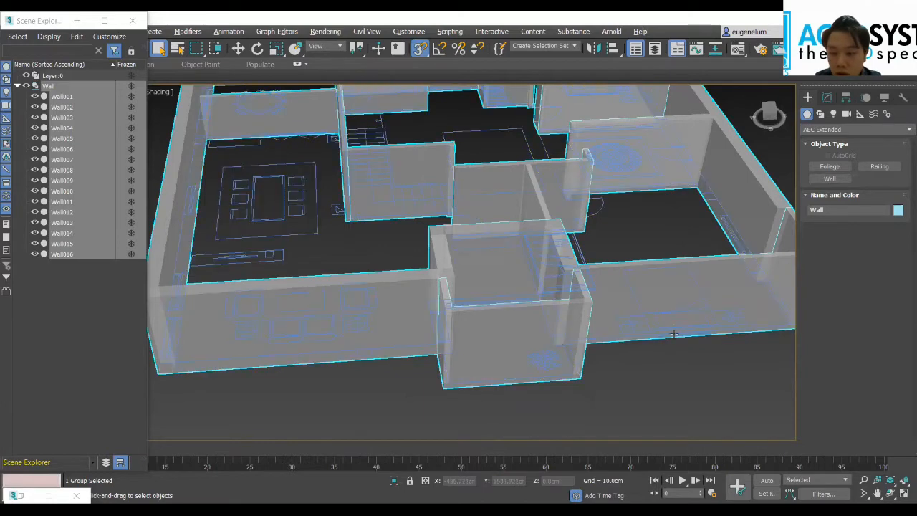
pyautogui.click(764, 157)
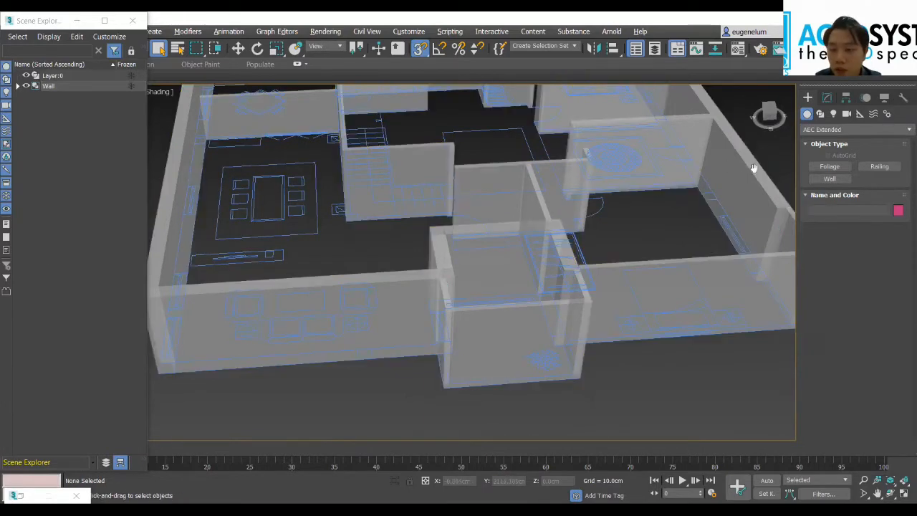
pyautogui.scroll(6, 728, 176)
pyautogui.scroll(-6, 709, 219)
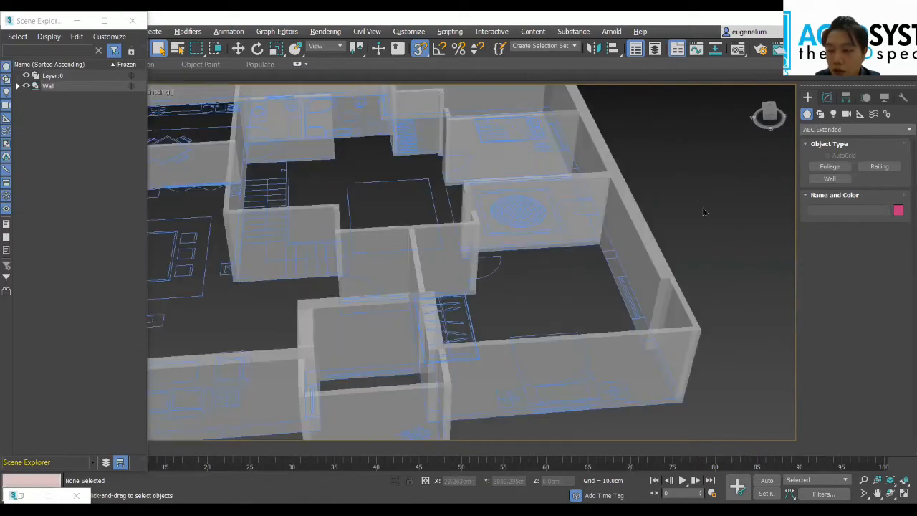
# Step: Create a sliding window at the base of the southeast bedroom's south wall, about 8 cm deep and 21 cm high
pyautogui.click(824, 130)
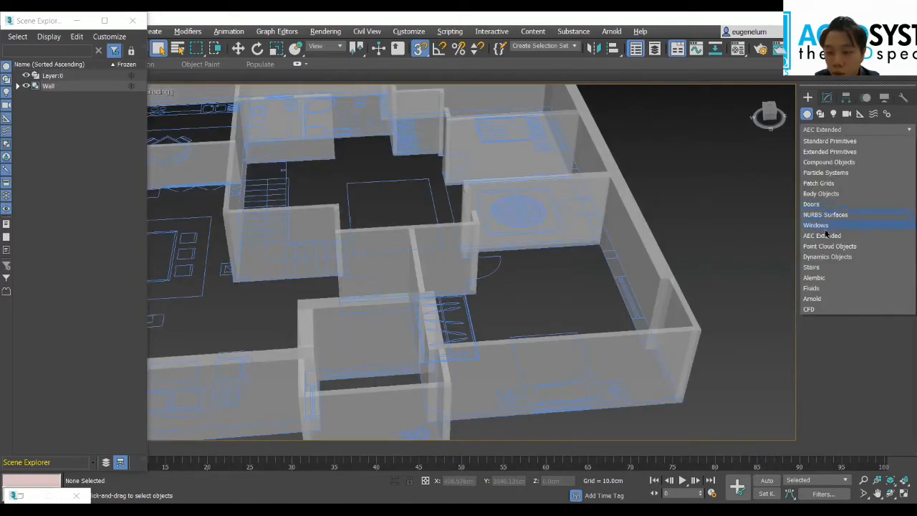
pyautogui.click(817, 224)
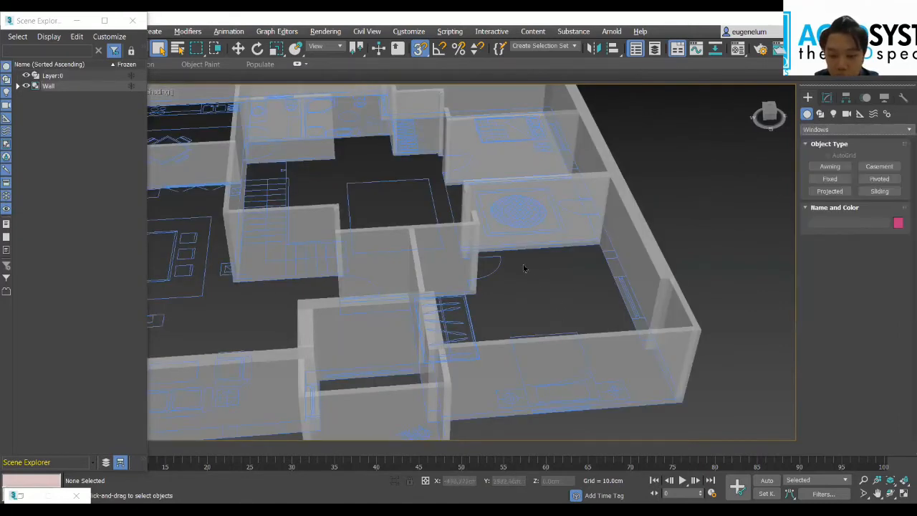
pyautogui.moveTo(594, 310); pyautogui.dragTo(527, 272, button='middle')
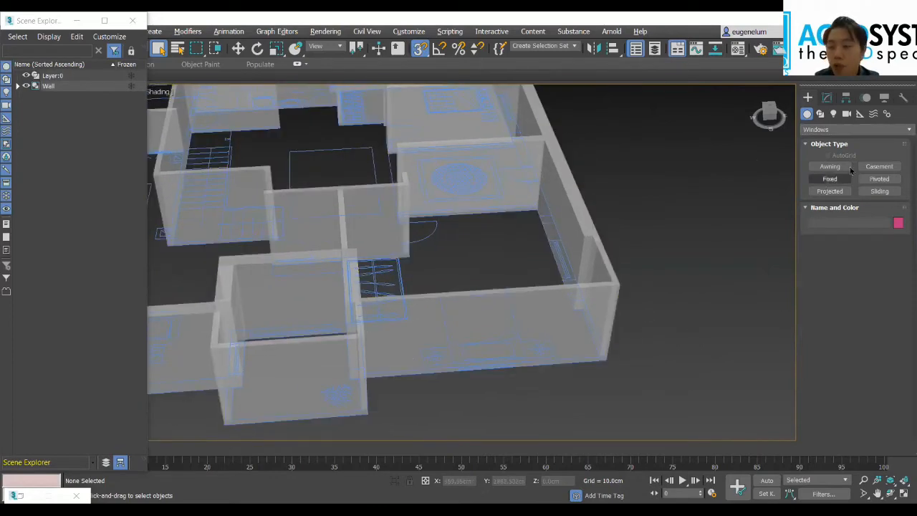
pyautogui.click(878, 192)
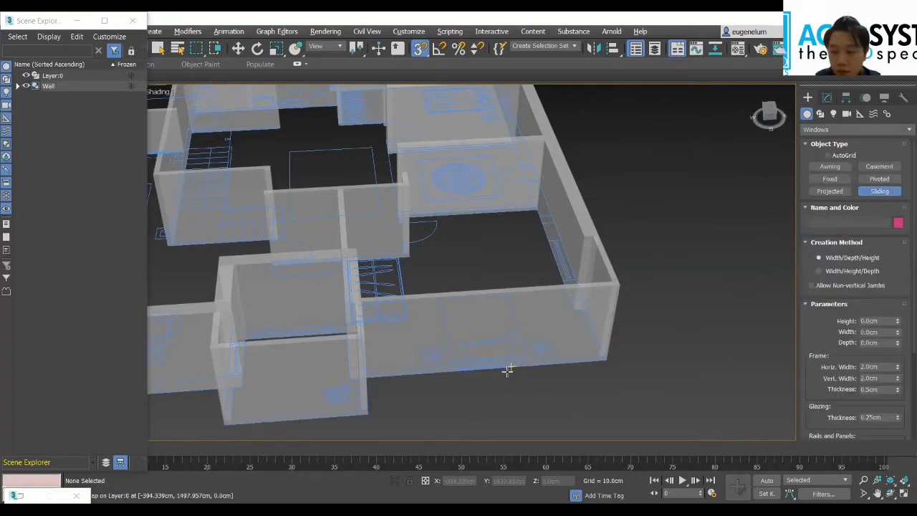
pyautogui.scroll(5, 507, 369)
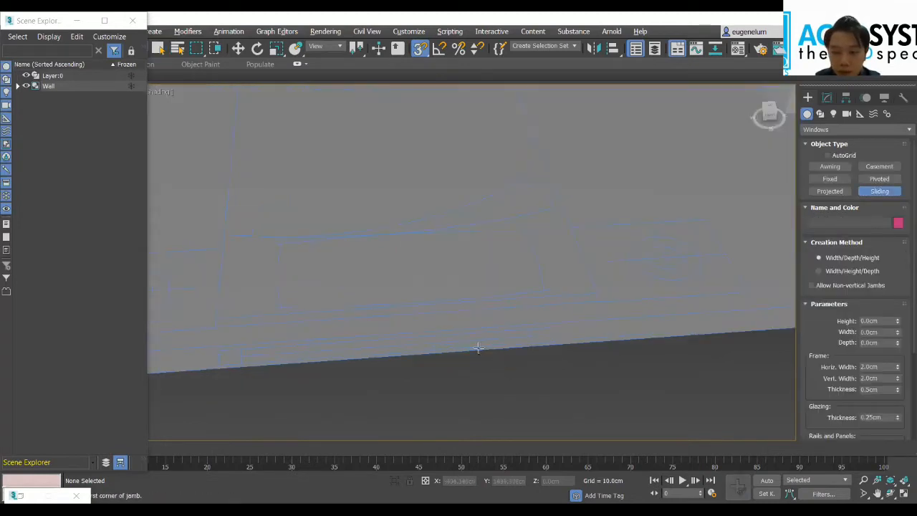
pyautogui.click(218, 364)
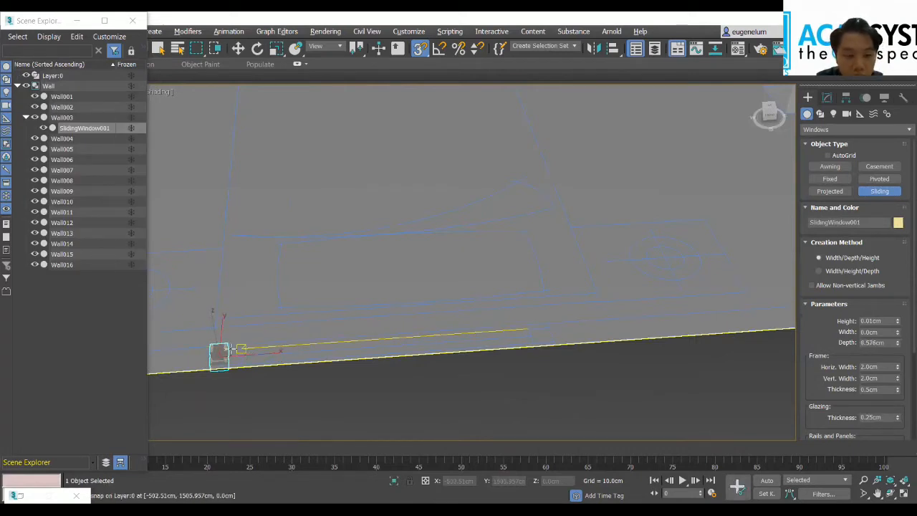
pyautogui.click(322, 347)
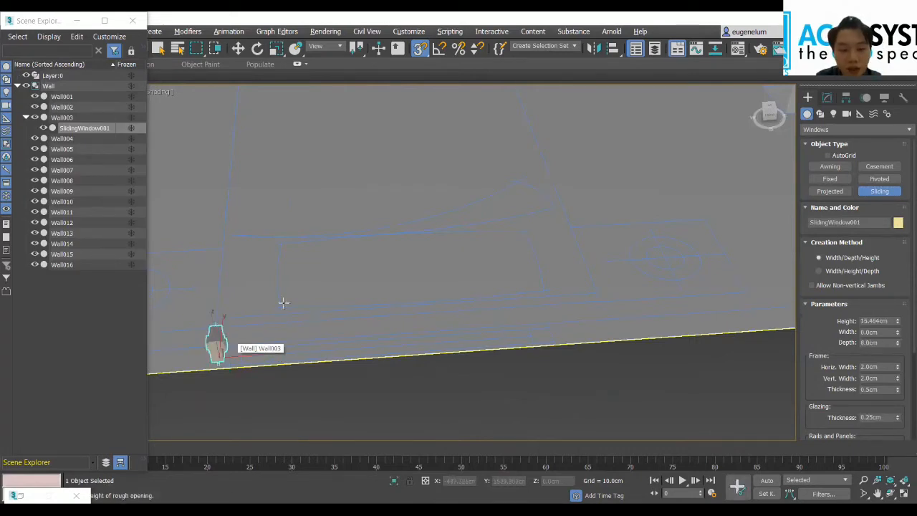
pyautogui.click(284, 304)
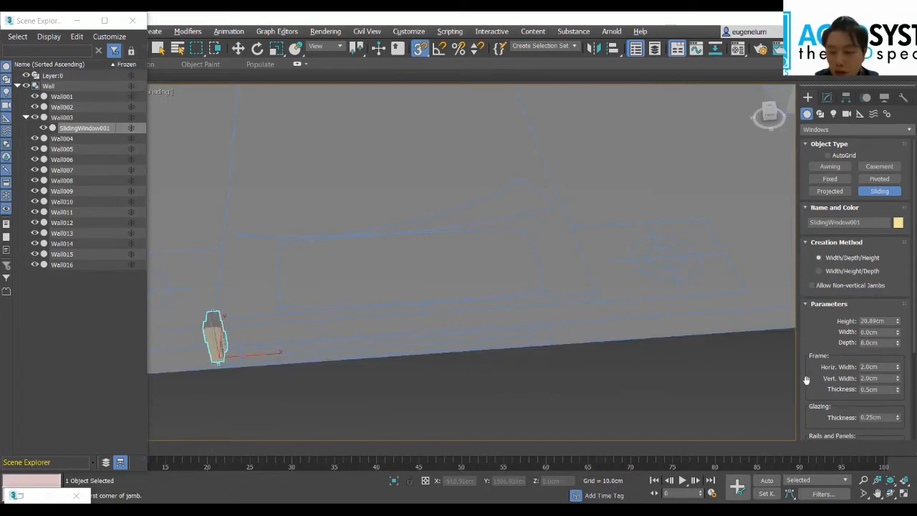
# Step: Set the sliding window's height to 100 cm, its width to 100 cm and its depth to 10 cm
pyautogui.click(886, 320)
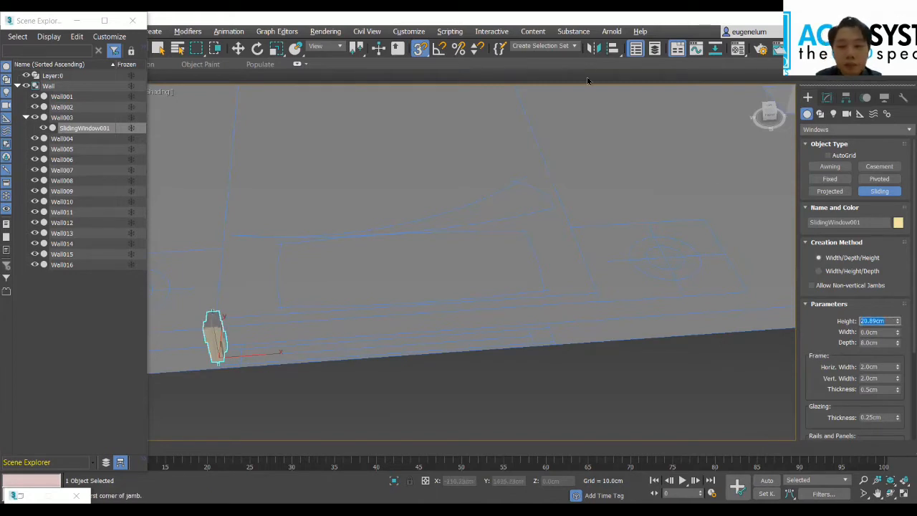
pyautogui.click(883, 321)
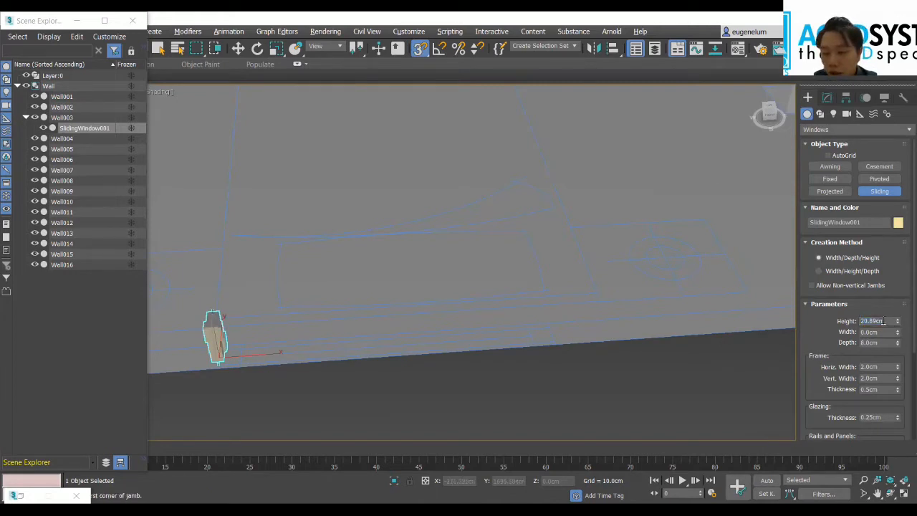
pyautogui.doubleClick(883, 321)
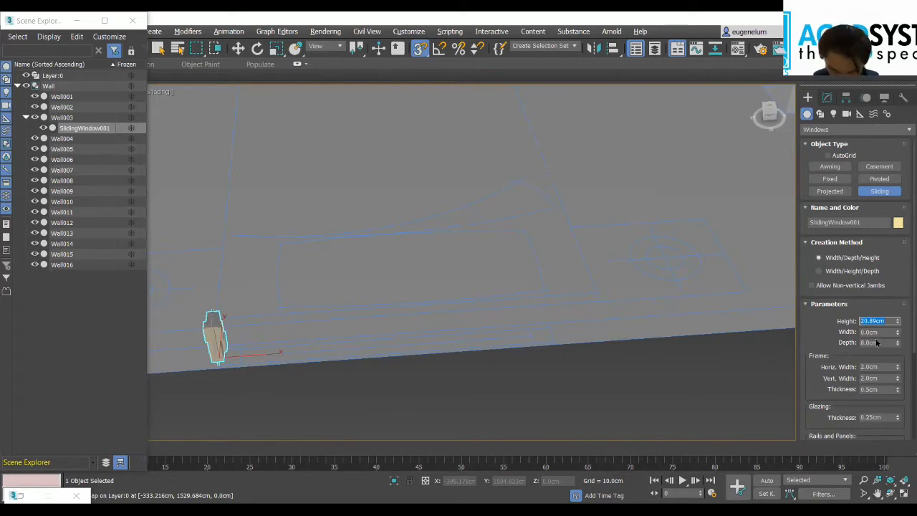
pyautogui.write('100')
pyautogui.press('Tab')
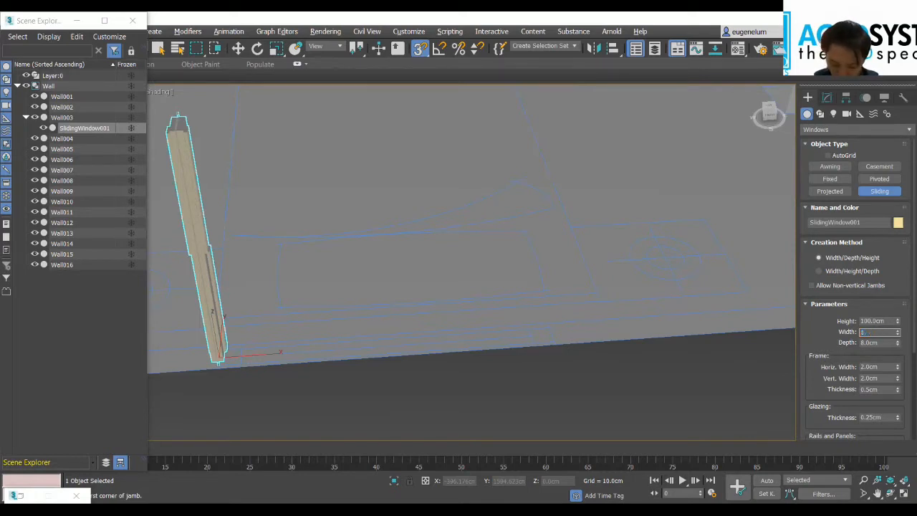
pyautogui.press('Tab')
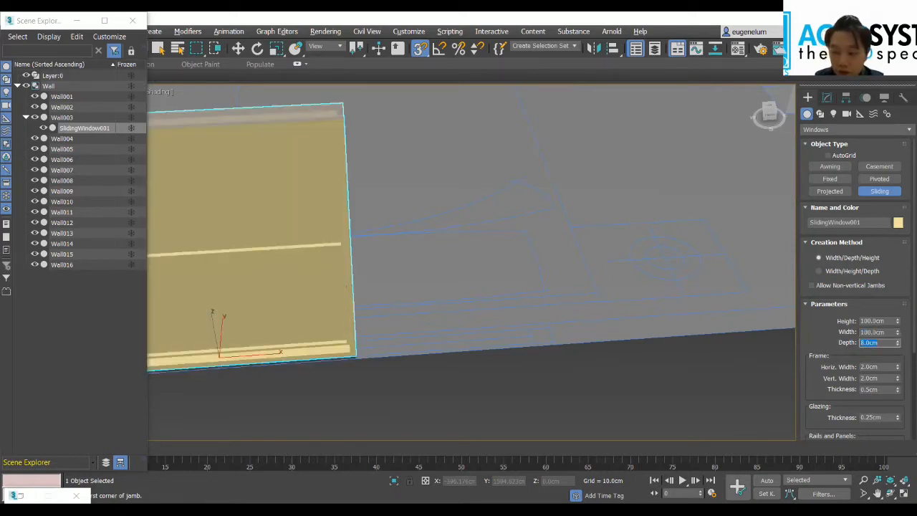
pyautogui.write('10')
pyautogui.press('Return')
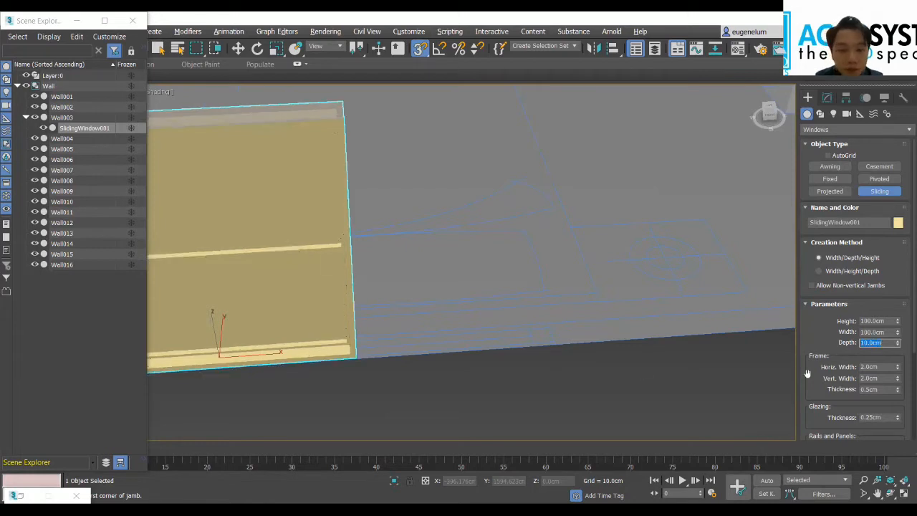
# Step: Move the sliding window east along the bedroom's south wall to an X position of about -438.67 cm
pyautogui.scroll(-2, 489, 405)
pyautogui.scroll(1, 409, 400)
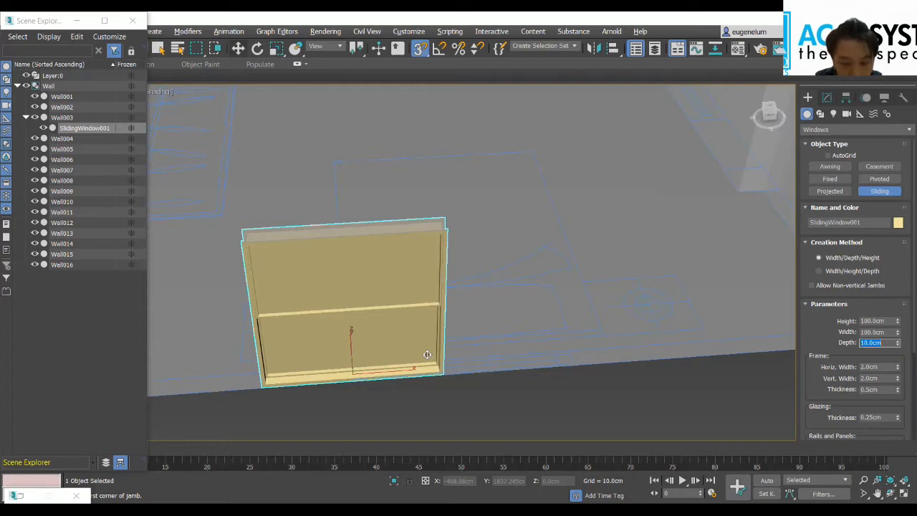
pyautogui.press('w')
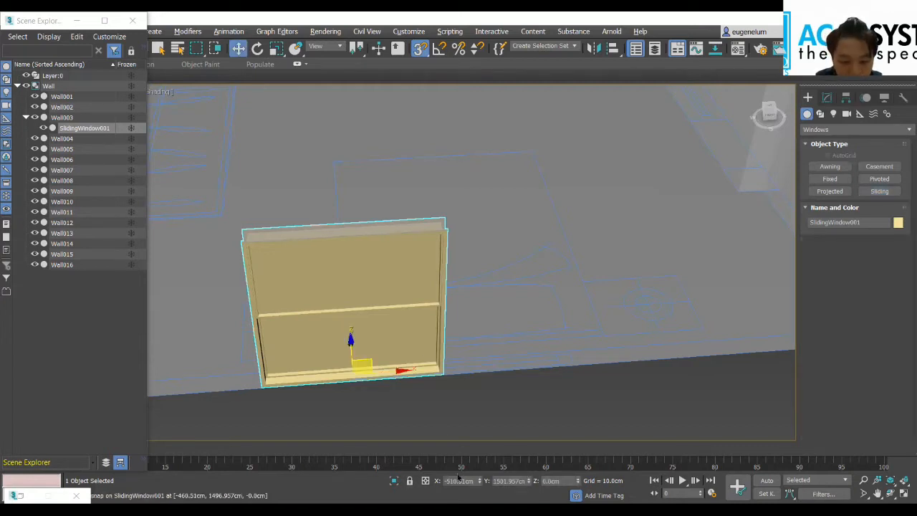
pyautogui.moveTo(482, 481); pyautogui.dragTo(504, 341)
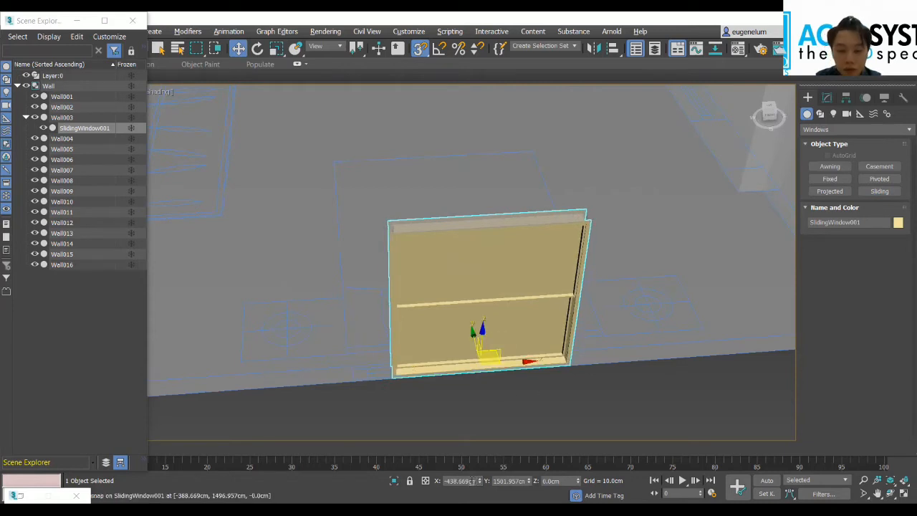
# Step: Examine the window's placement in the south wall and look over the remaining walls toward the kitchen
pyautogui.scroll(-5, 616, 410)
pyautogui.keyDown('alt'); pyautogui.moveTo(624, 409); pyautogui.dragTo(444, 386, button='middle'); pyautogui.keyUp('alt')
pyautogui.keyDown('alt'); pyautogui.moveTo(509, 366); pyautogui.dragTo(378, 267, button='middle'); pyautogui.keyUp('alt')
pyautogui.scroll(3, 402, 276)
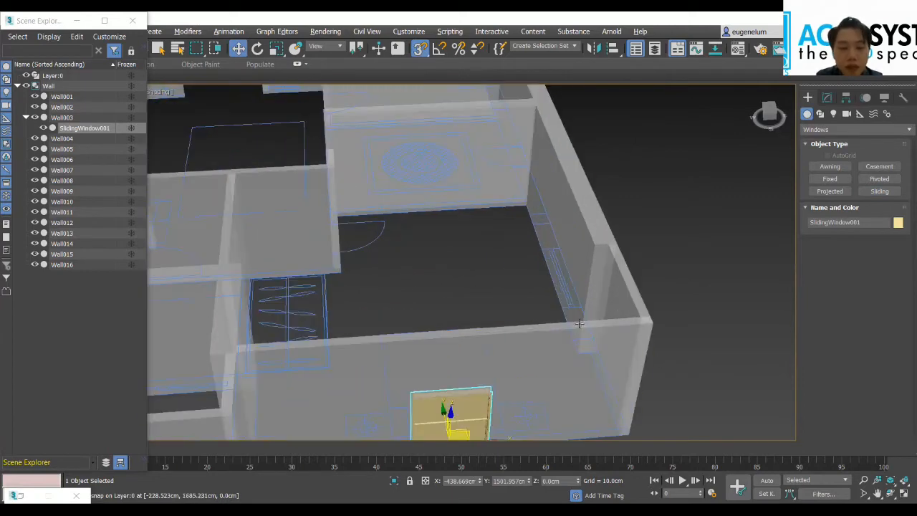
pyautogui.scroll(-3, 414, 294)
pyautogui.moveTo(419, 293); pyautogui.dragTo(663, 361, button='middle')
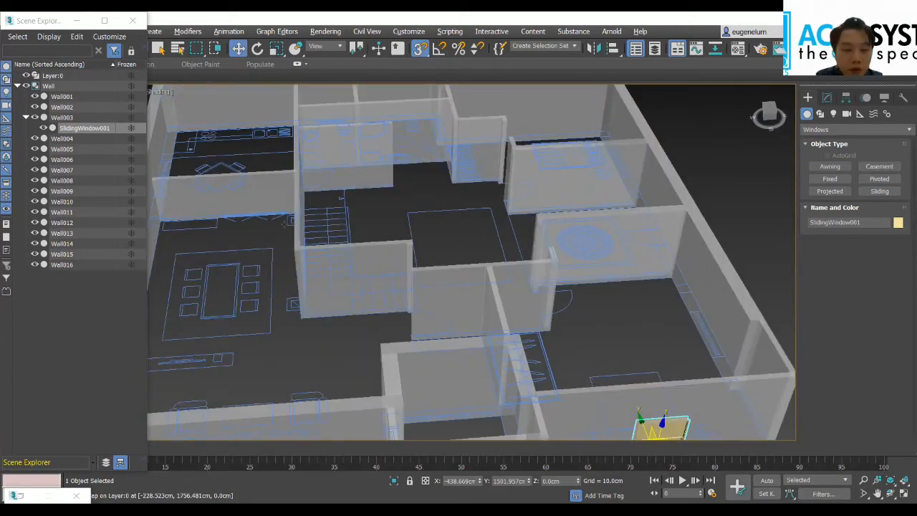
pyautogui.moveTo(419, 260); pyautogui.dragTo(542, 376, button='middle')
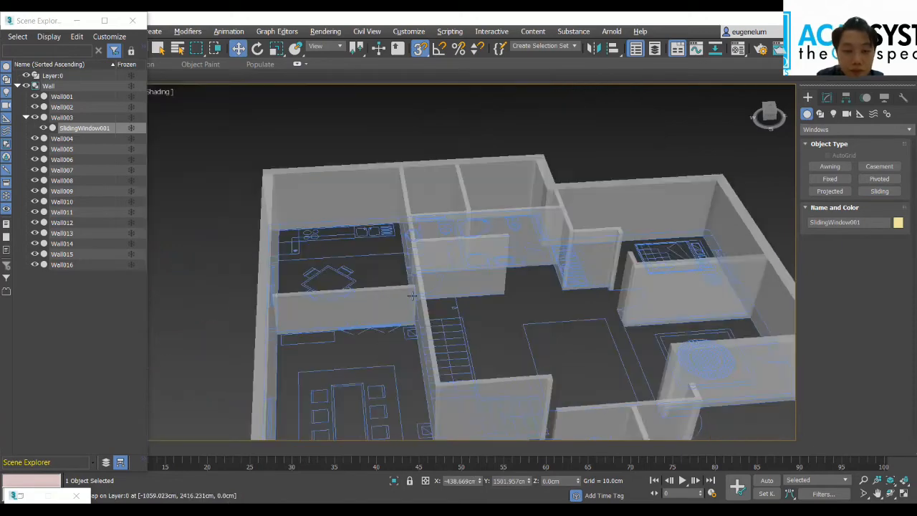
# Step: Create a sliding window about 35 cm high at the base of the north wall, in the small bathroom beside the kitchen
pyautogui.moveTo(348, 254); pyautogui.dragTo(323, 294, button='middle')
pyautogui.scroll(3, 414, 300)
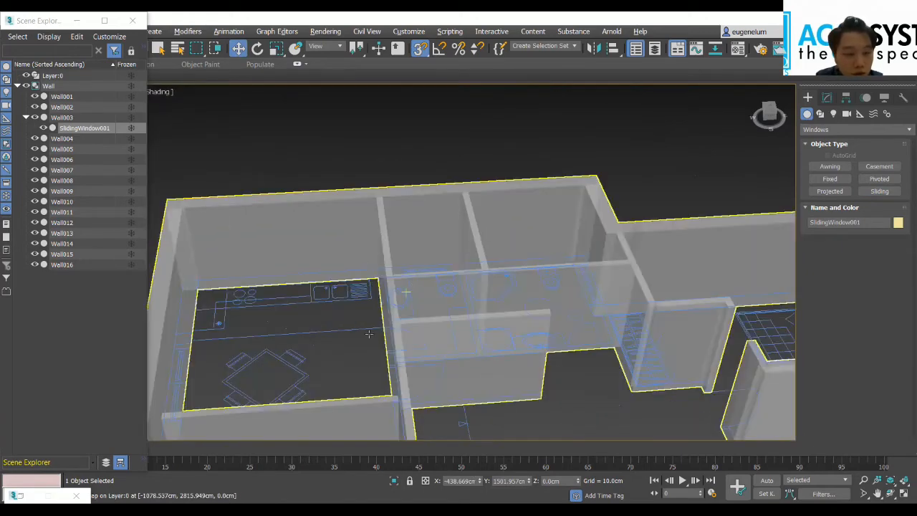
pyautogui.scroll(-2, 420, 325)
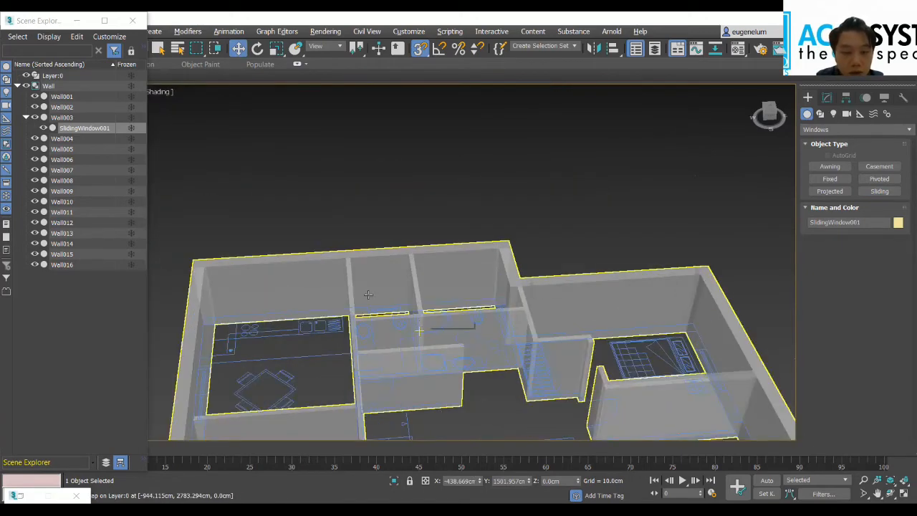
pyautogui.scroll(4, 420, 326)
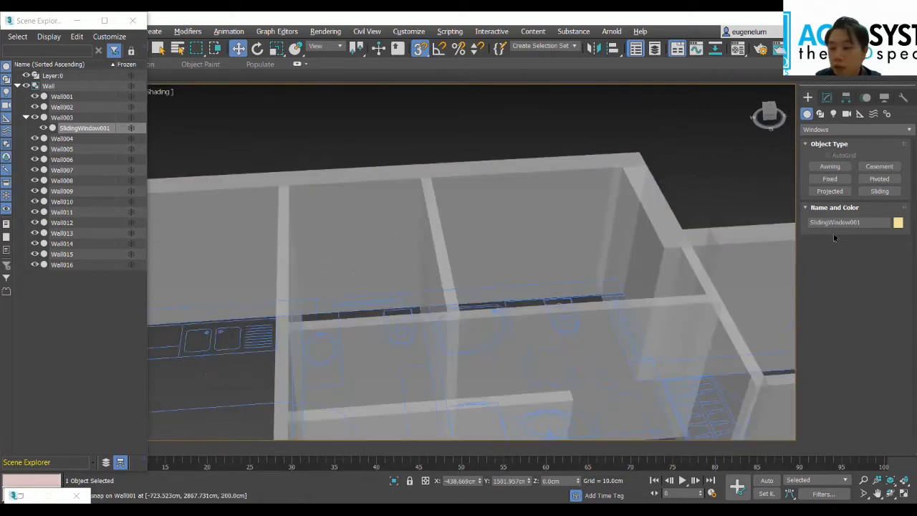
pyautogui.click(881, 191)
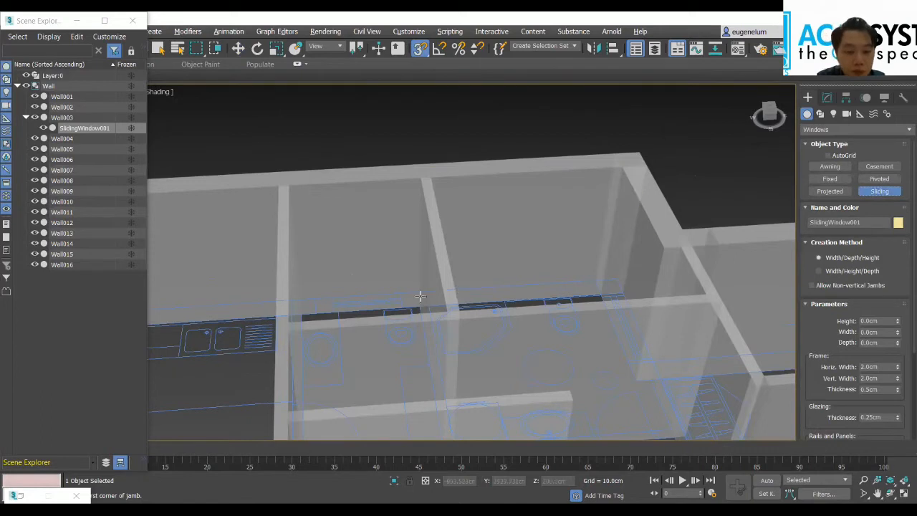
pyautogui.scroll(5, 419, 296)
pyautogui.click(246, 303)
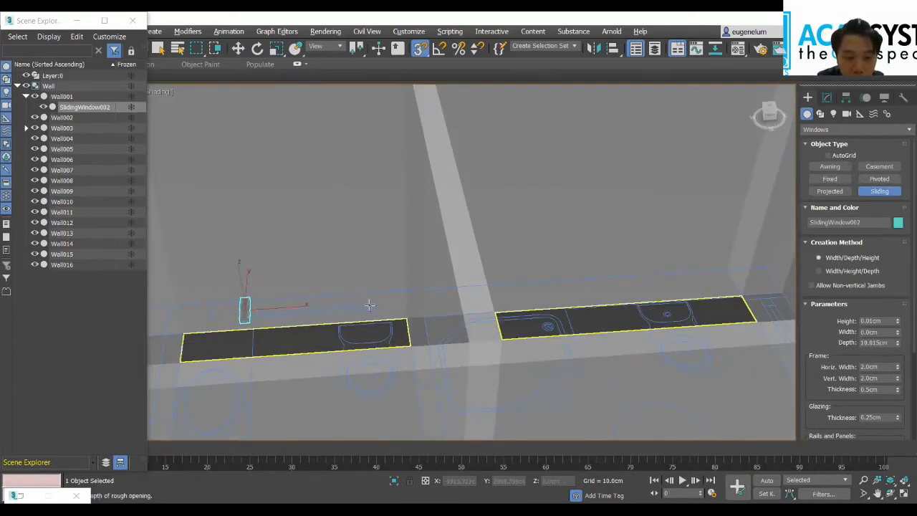
pyautogui.click(360, 247)
# Step: Set the bathroom sliding window's height to 100 cm, its width to 100 cm and its depth to 10 cm
pyautogui.doubleClick(882, 321)
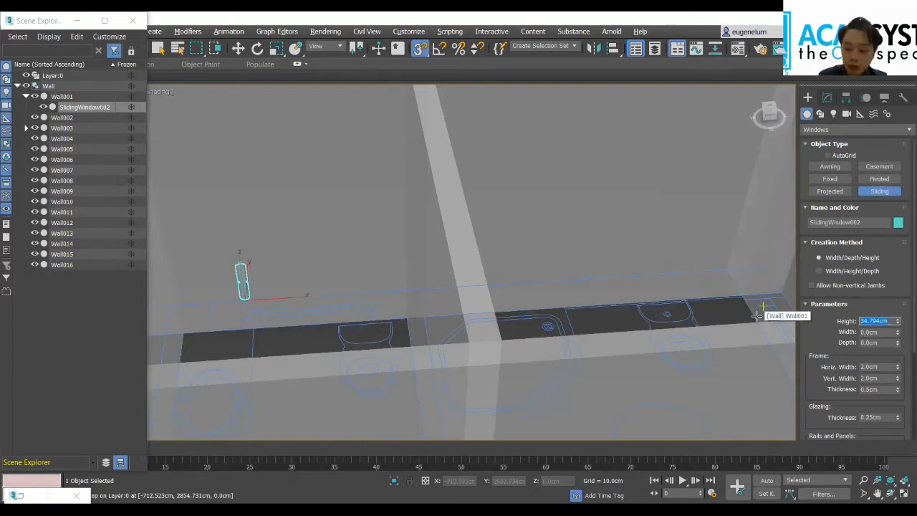
pyautogui.write('2')
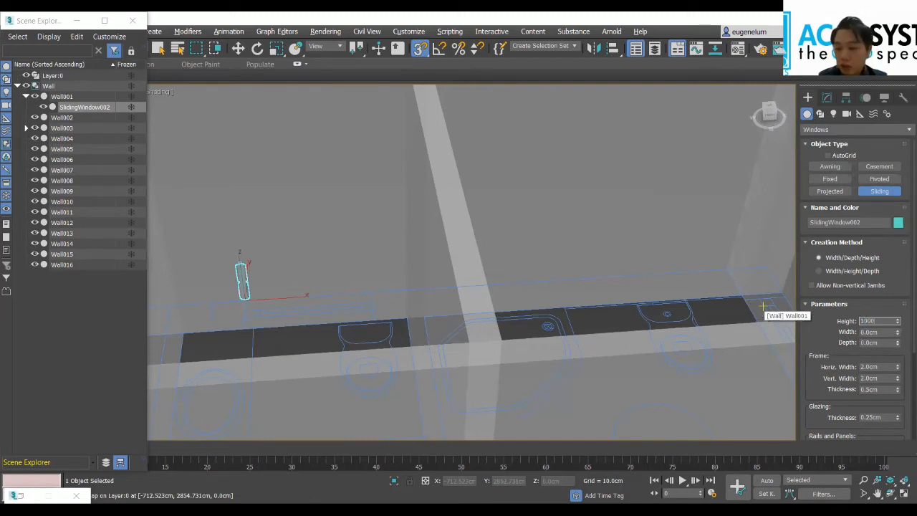
pyautogui.write('00')
pyautogui.press('Tab')
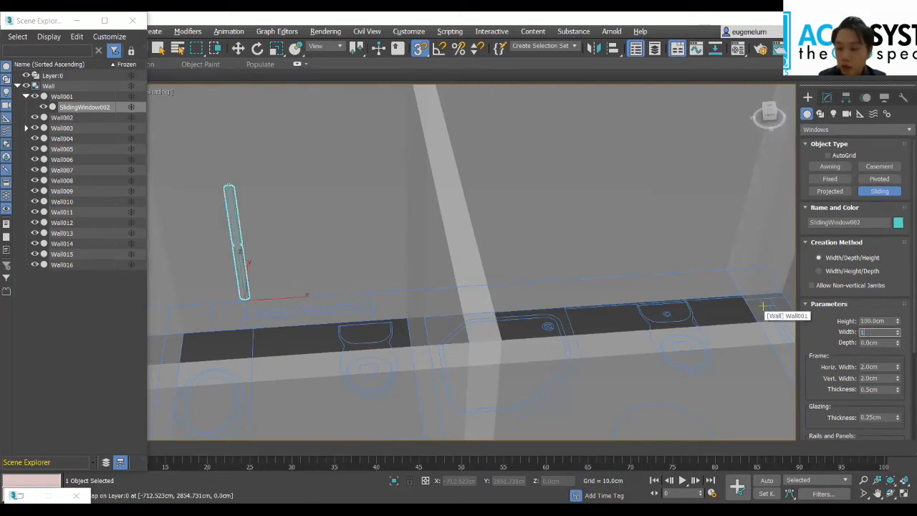
pyautogui.write('100')
pyautogui.press('Tab')
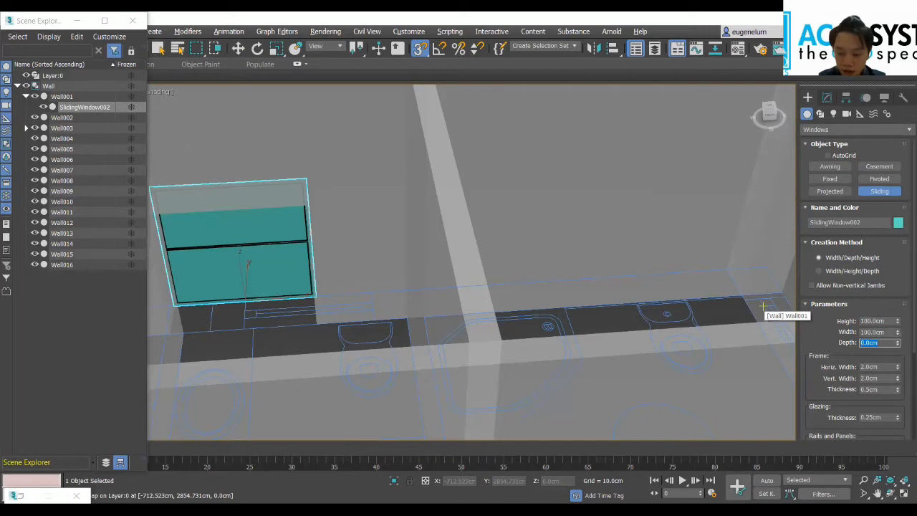
pyautogui.write('10')
pyautogui.press('Return')
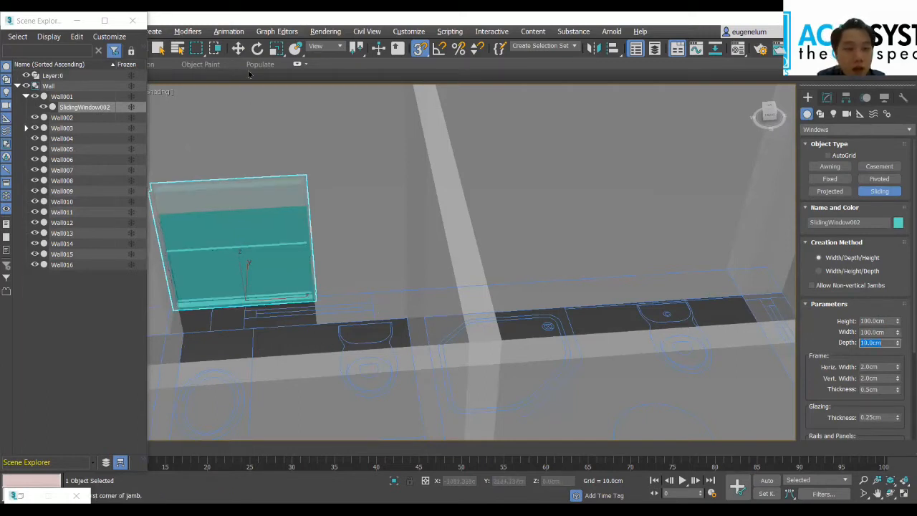
# Step: Move the bathroom window east along the north wall to an X position of about -1039.84 cm
pyautogui.click(238, 48)
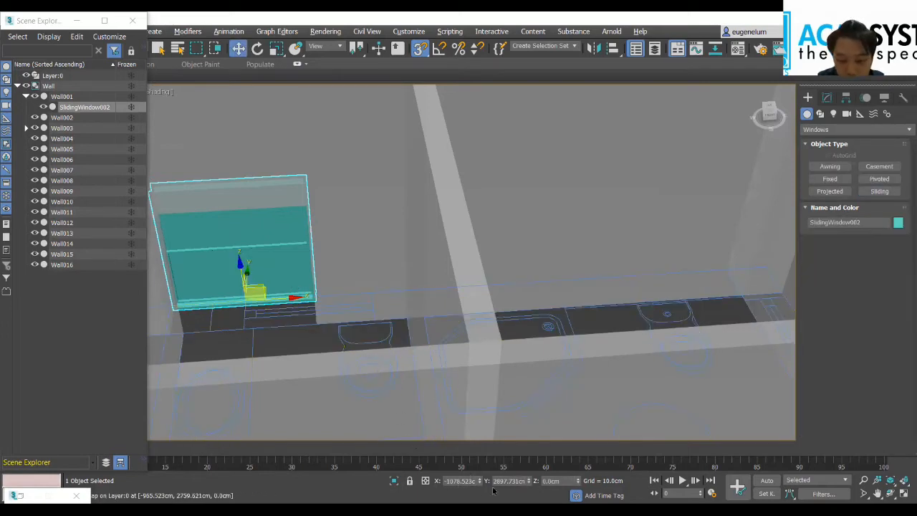
pyautogui.moveTo(479, 481); pyautogui.dragTo(466, 423)
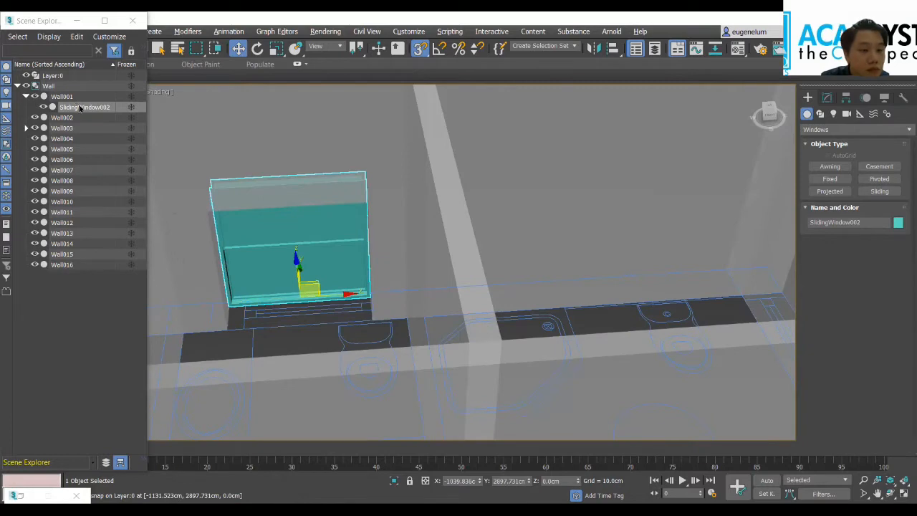
pyautogui.scroll(-5, 401, 434)
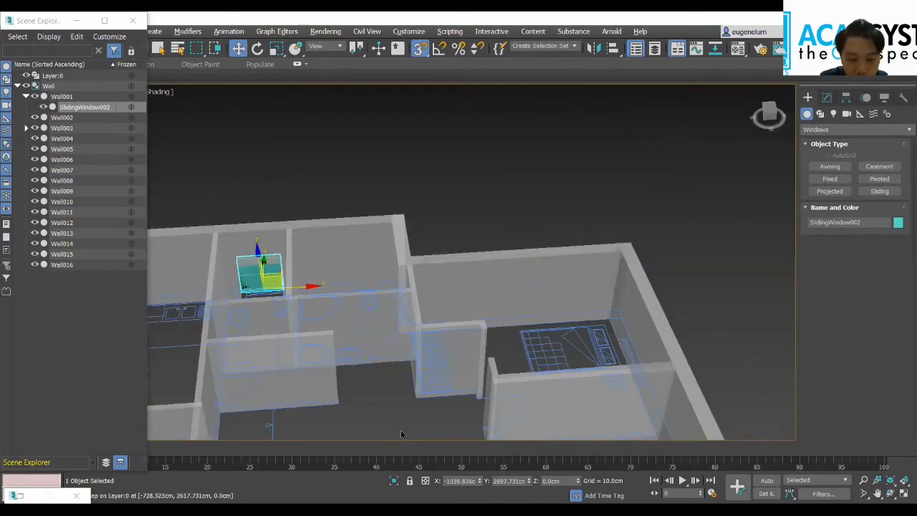
# Step: Try to add the bathroom and southeast bedroom sliding windows to a new group
pyautogui.moveTo(401, 434); pyautogui.dragTo(395, 322, button='middle')
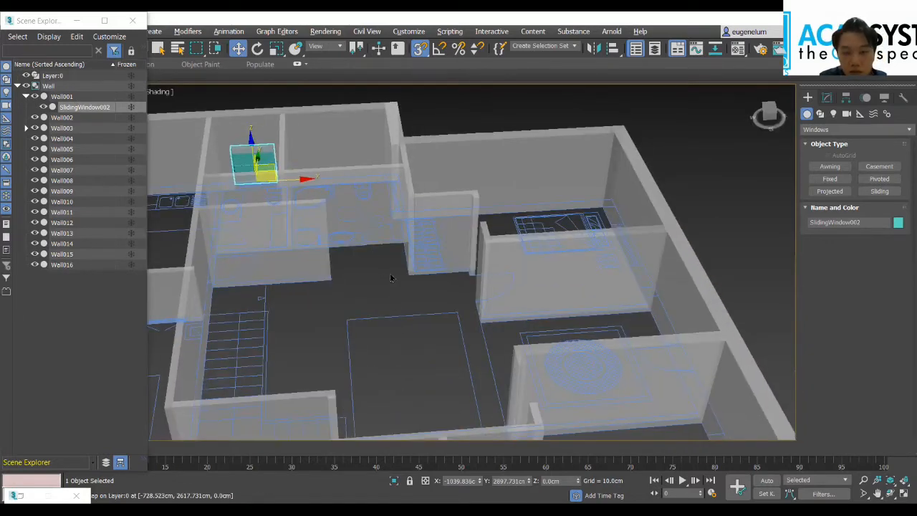
pyautogui.scroll(-3, 367, 235)
pyautogui.moveTo(368, 235); pyautogui.dragTo(408, 275, button='middle')
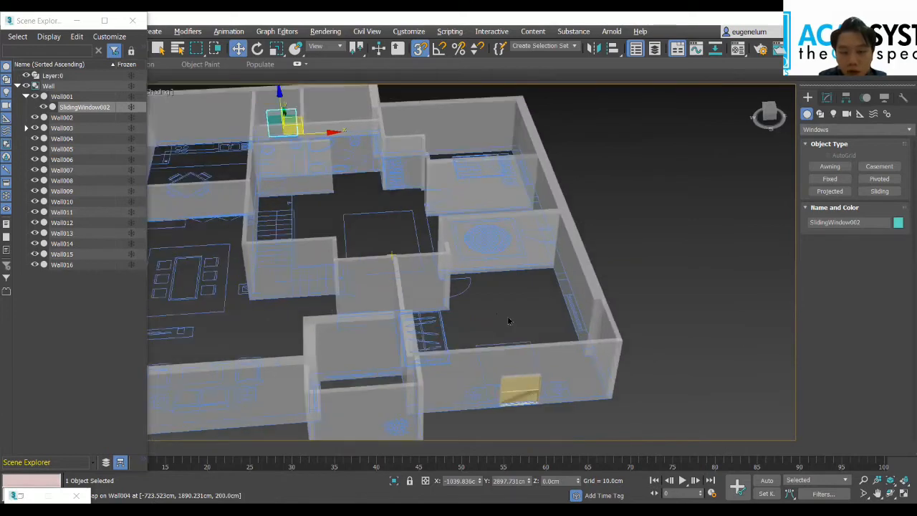
pyautogui.keyDown('ctrl'); pyautogui.click(517, 387); pyautogui.keyUp('ctrl')
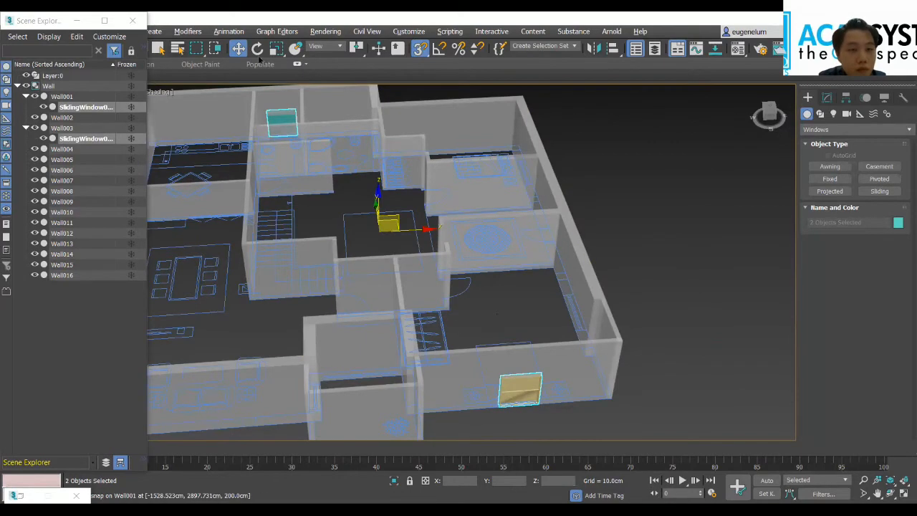
pyautogui.rightClick(101, 138)
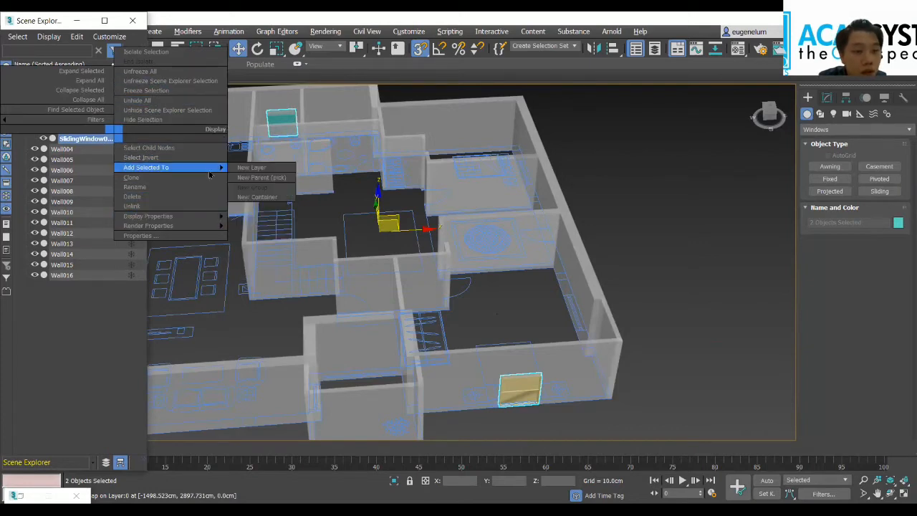
pyautogui.moveTo(210, 174)
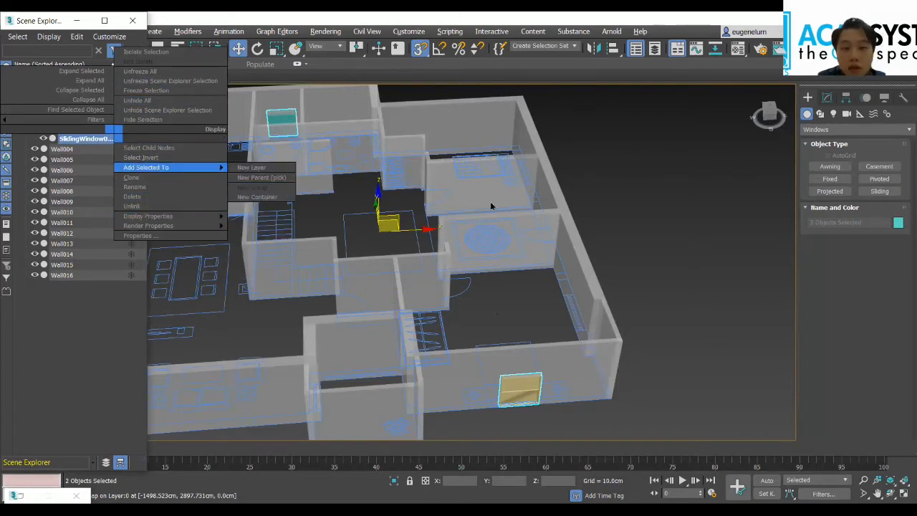
pyautogui.click(259, 187)
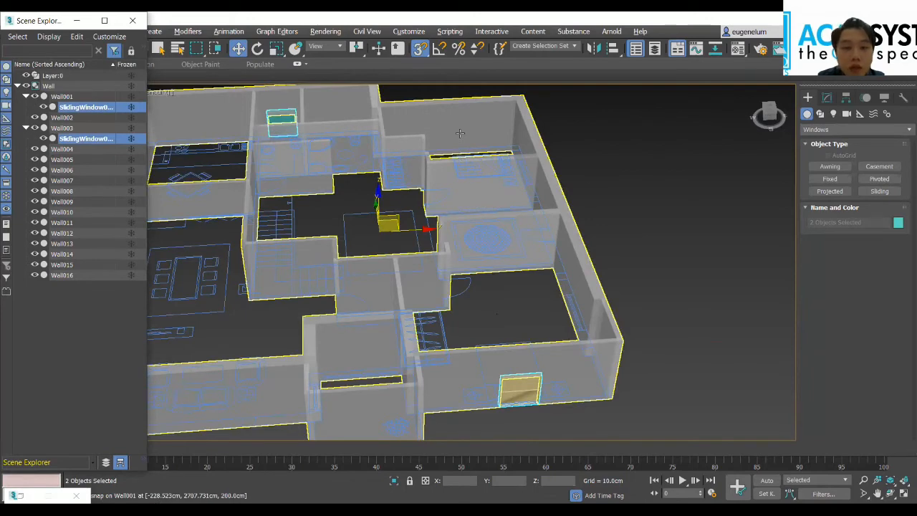
# Step: Shift the southeast bedroom's sliding window to a Y position of about 1503.15 cm and raise it to a Z position of 50 cm
pyautogui.click(534, 396)
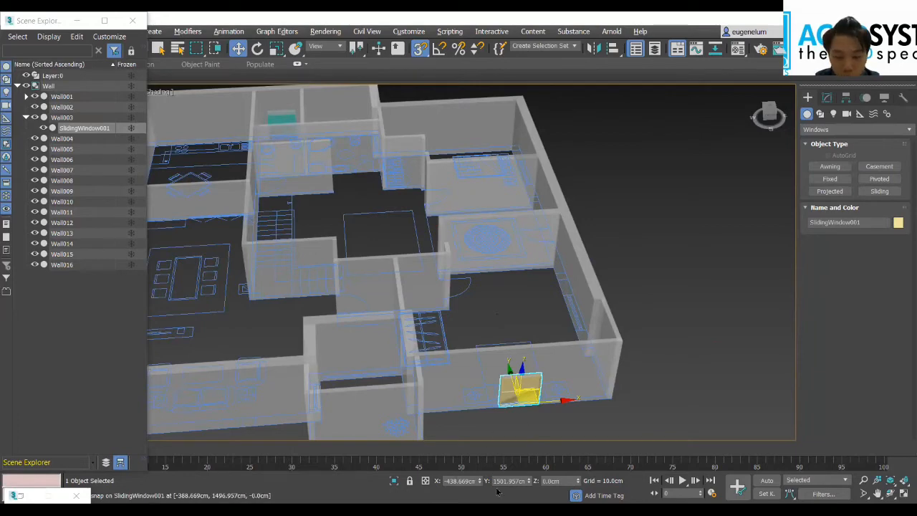
pyautogui.click(529, 480)
pyautogui.click(530, 480)
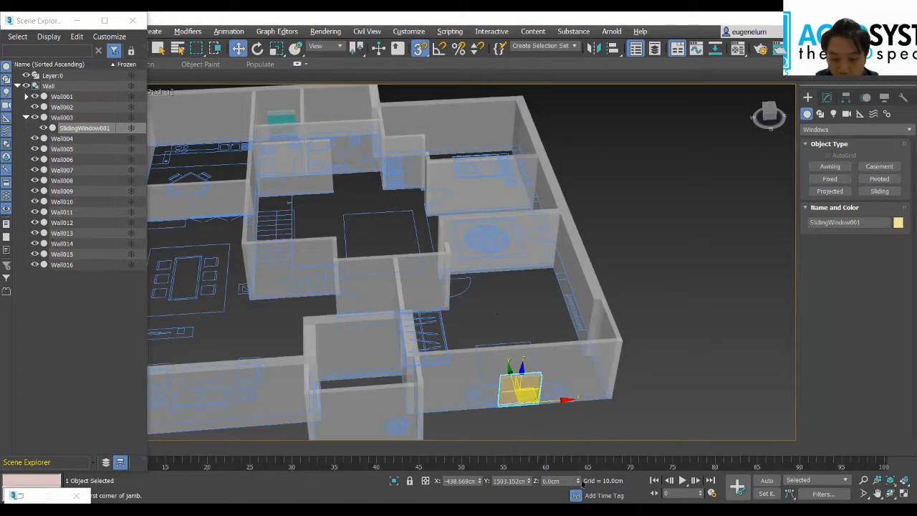
pyautogui.moveTo(578, 481)
pyautogui.mouseDown()
pyautogui.moveTo(578, 473)
pyautogui.moveTo(578, 481)
pyautogui.mouseUp()
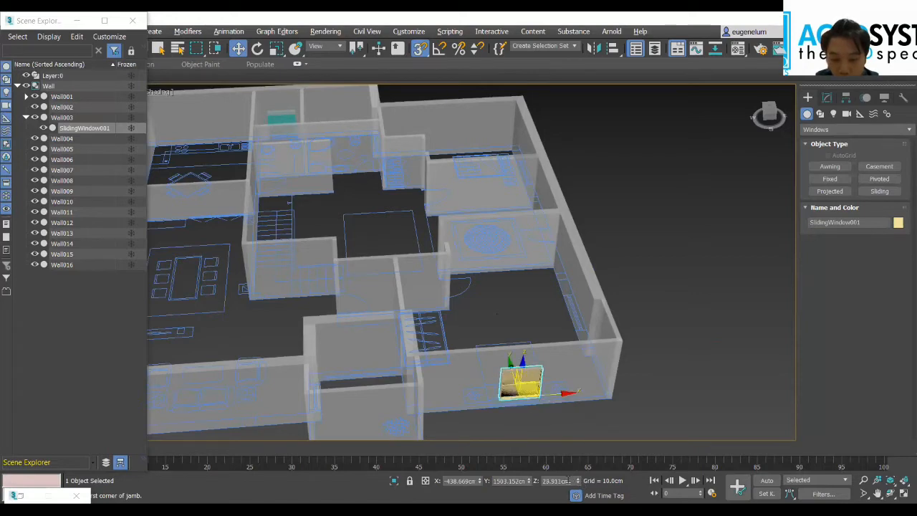
pyautogui.write('50.0cm')
pyautogui.press('Return')
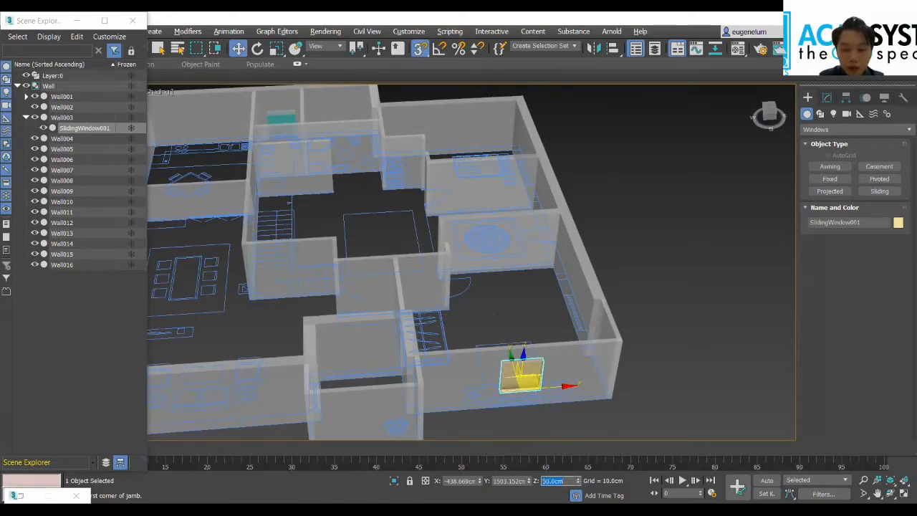
# Step: Raise the bathroom's sliding window in the north wall to a Z position of 50 cm
pyautogui.keyDown('alt'); pyautogui.moveTo(495, 435); pyautogui.dragTo(648, 342, button='middle'); pyautogui.keyUp('alt')
pyautogui.keyDown('alt'); pyautogui.moveTo(294, 339); pyautogui.dragTo(447, 329, button='middle'); pyautogui.keyUp('alt')
pyautogui.moveTo(322, 353)
pyautogui.keyDown('alt'); pyautogui.mouseDown(button='middle')
pyautogui.moveTo(505, 372)
pyautogui.moveTo(350, 310)
pyautogui.mouseUp(button='middle'); pyautogui.keyUp('alt')
pyautogui.scroll(-2, 506, 372)
pyautogui.moveTo(523, 305); pyautogui.dragTo(358, 247, button='middle')
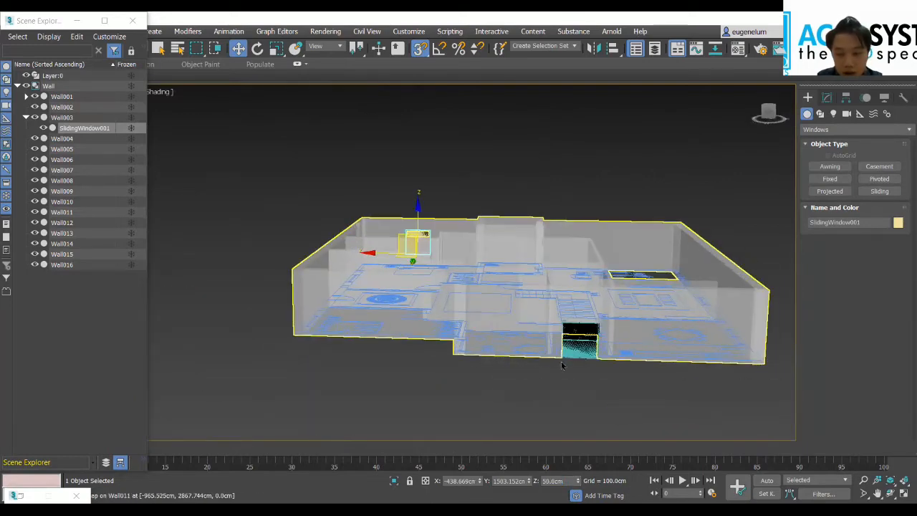
pyautogui.scroll(3, 574, 360)
pyautogui.click(634, 306)
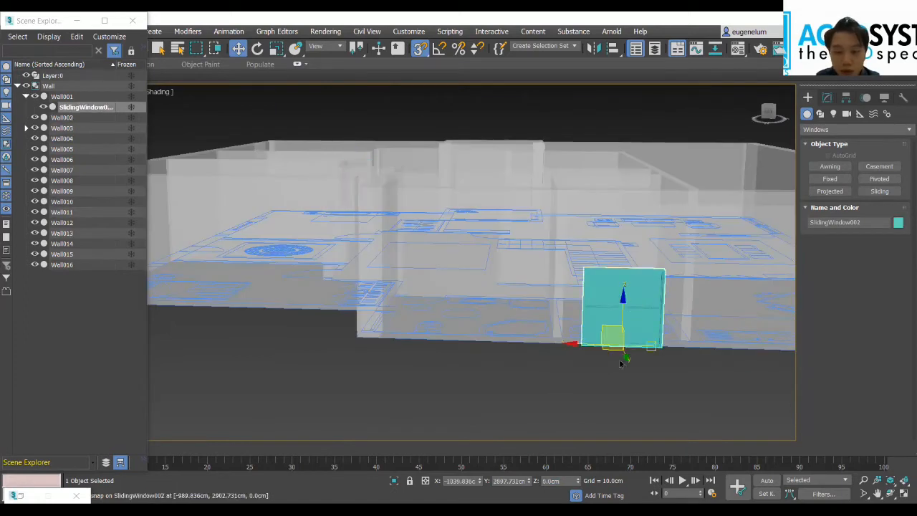
pyautogui.doubleClick(553, 480)
pyautogui.write('50')
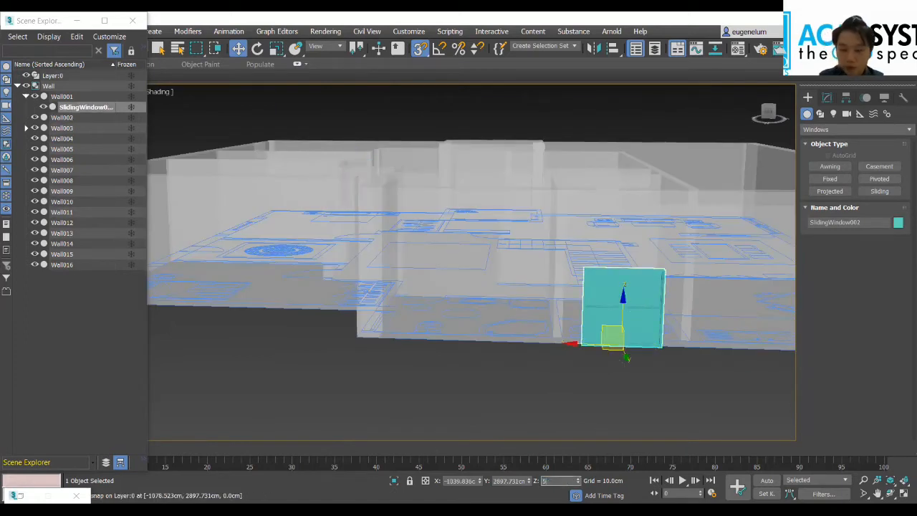
pyautogui.press('Return')
# Step: Examine the raised bathroom window's opening from inside the rooms and look over the whole apartment from above
pyautogui.keyDown('alt'); pyautogui.moveTo(605, 332); pyautogui.dragTo(712, 270, button='middle'); pyautogui.keyUp('alt')
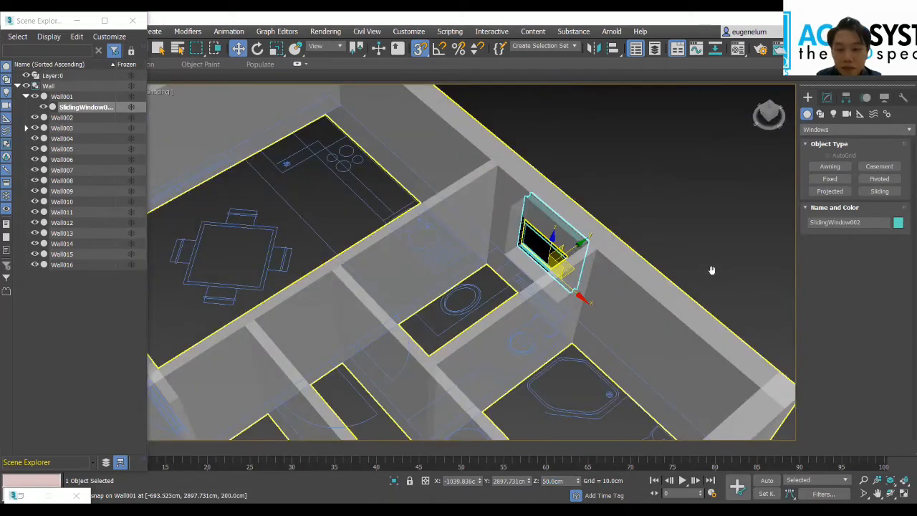
pyautogui.scroll(4, 639, 316)
pyautogui.scroll(-5, 588, 315)
pyautogui.moveTo(594, 297); pyautogui.dragTo(551, 216, button='middle')
pyautogui.moveTo(660, 285); pyautogui.dragTo(639, 234, button='middle')
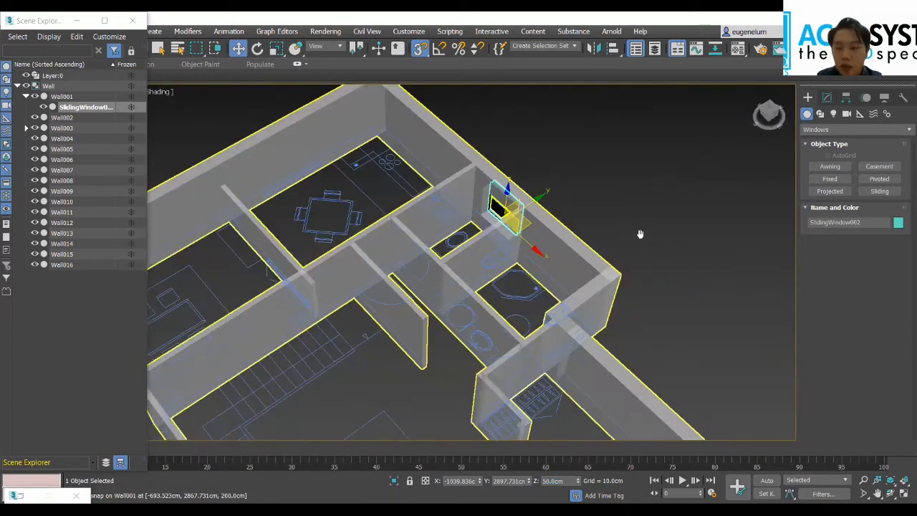
pyautogui.moveTo(770, 112); pyautogui.dragTo(778, 111)
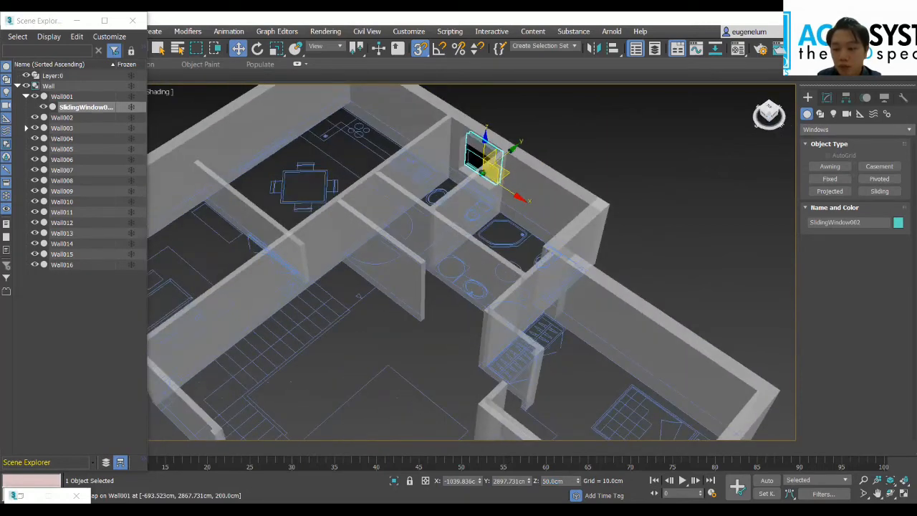
pyautogui.keyDown('alt'); pyautogui.moveTo(534, 227); pyautogui.dragTo(420, 199, button='middle'); pyautogui.keyUp('alt')
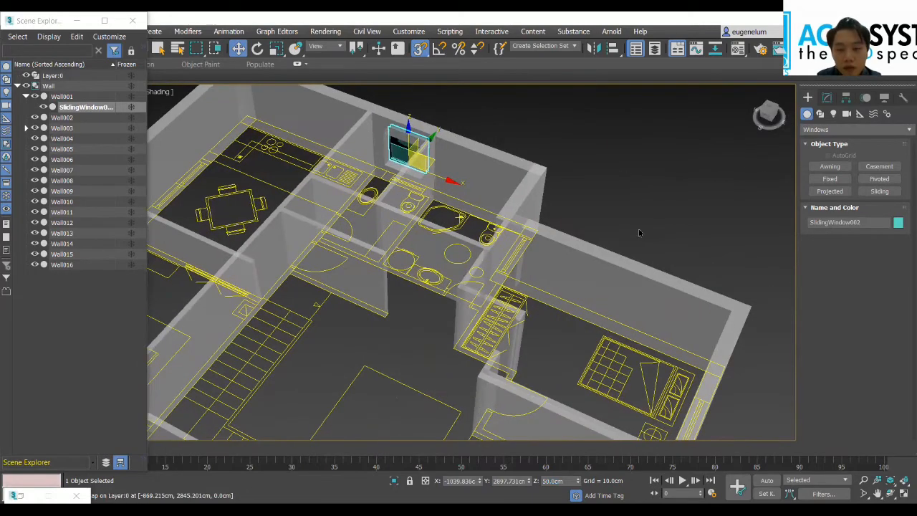
pyautogui.scroll(-5, 458, 313)
pyautogui.moveTo(458, 313); pyautogui.dragTo(544, 256, button='middle')
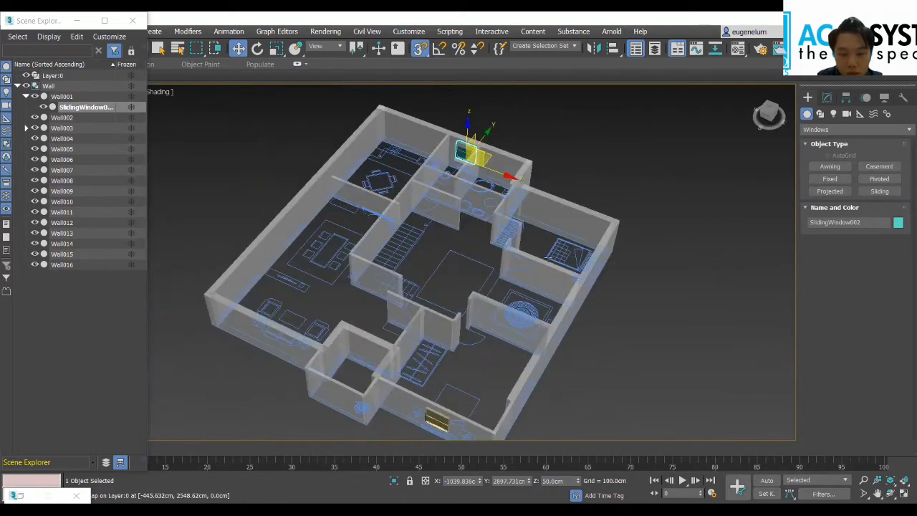
pyautogui.moveTo(769, 129); pyautogui.dragTo(792, 143)
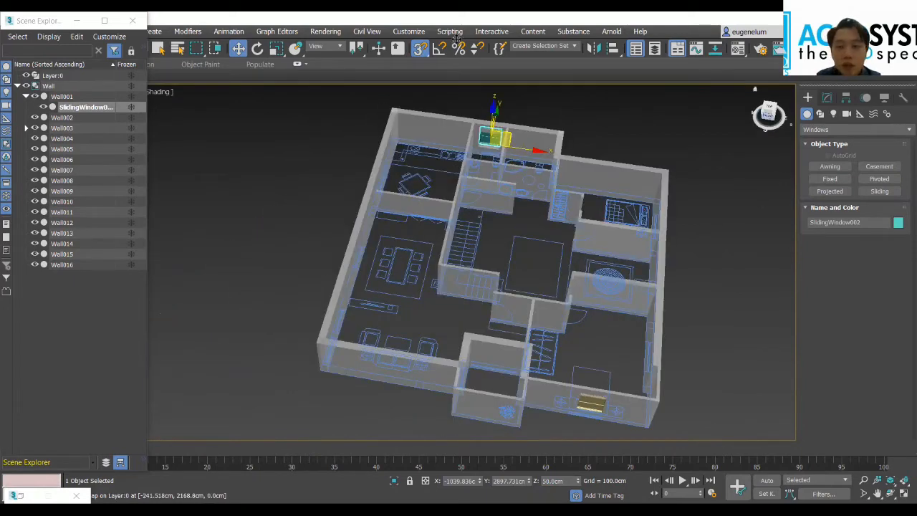
# Step: Switch the geometry creation category to Doors and review the Pivot, Sliding and BiFold door types
pyautogui.click(844, 132)
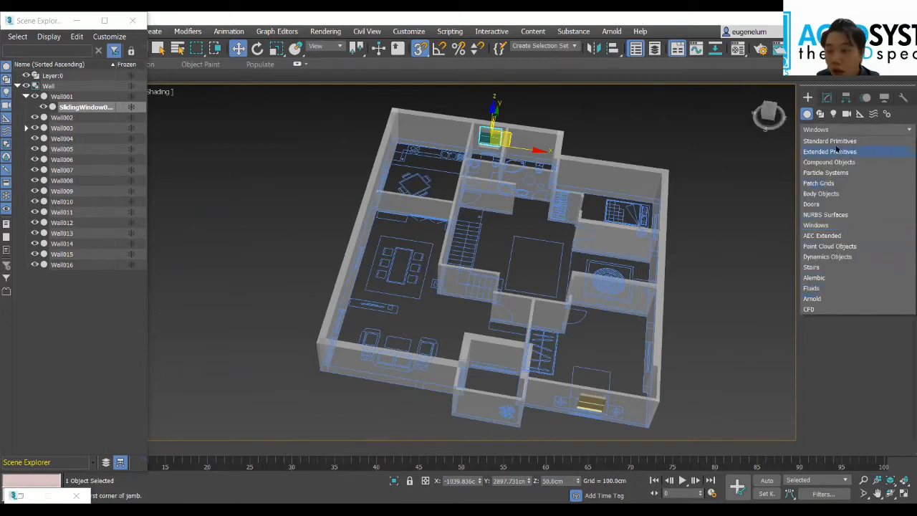
pyautogui.click(811, 204)
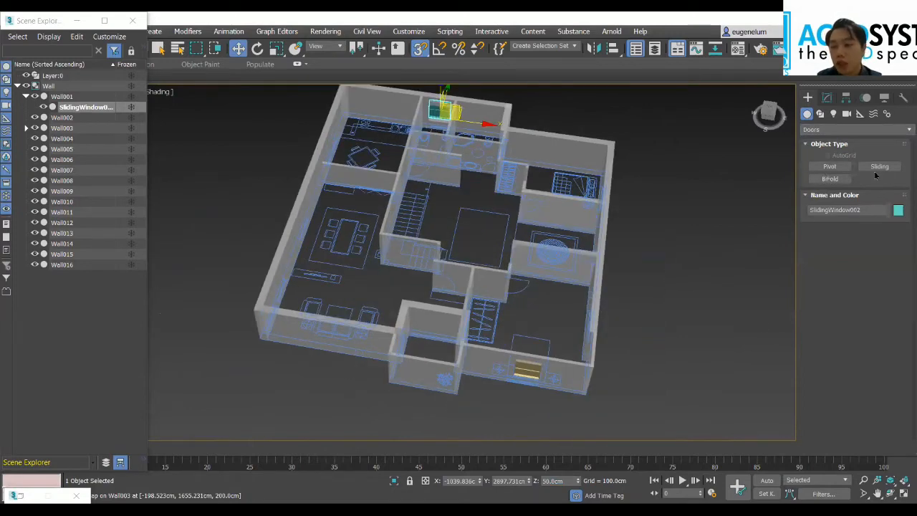
pyautogui.click(877, 169)
pyautogui.click(829, 166)
pyautogui.click(831, 178)
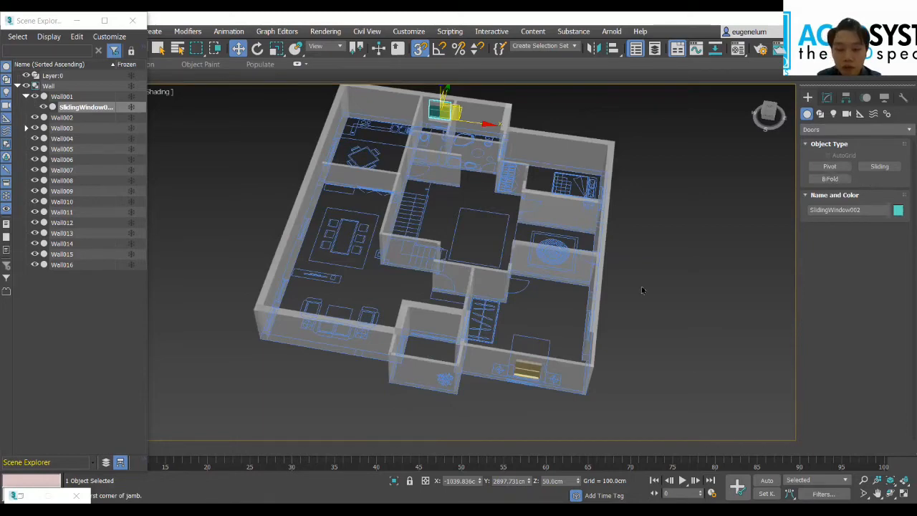
# Step: Draw a BiFold door about 53 cm high and 4 cm deep along the plan's door line in the recess between living room and southeast bedroom
pyautogui.scroll(5, 413, 354)
pyautogui.scroll(-1, 454, 332)
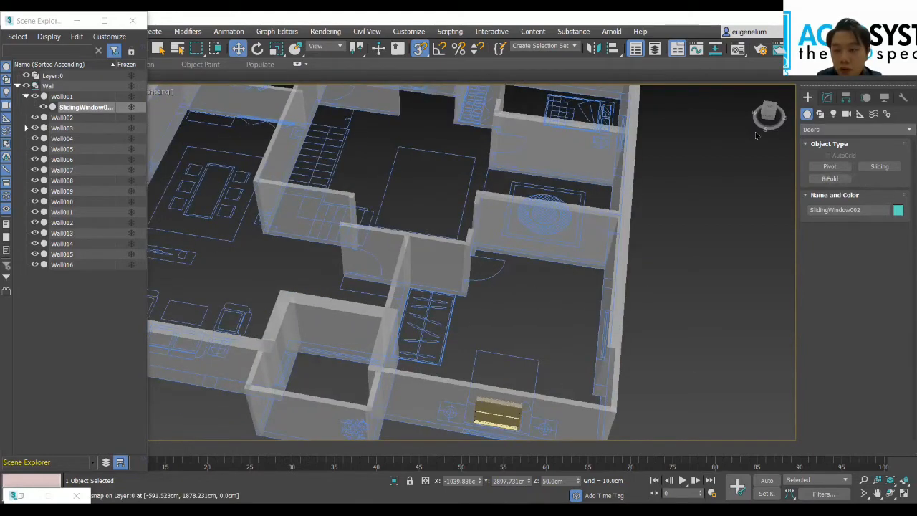
pyautogui.moveTo(755, 131); pyautogui.dragTo(755, 89)
pyautogui.keyDown('alt'); pyautogui.moveTo(581, 338); pyautogui.dragTo(451, 366, button='middle'); pyautogui.keyUp('alt')
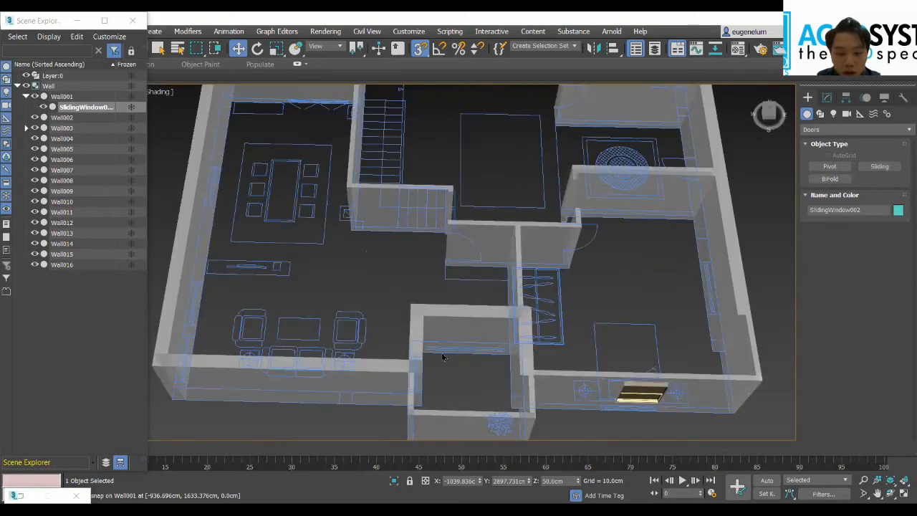
pyautogui.scroll(4, 419, 328)
pyautogui.scroll(-2, 420, 322)
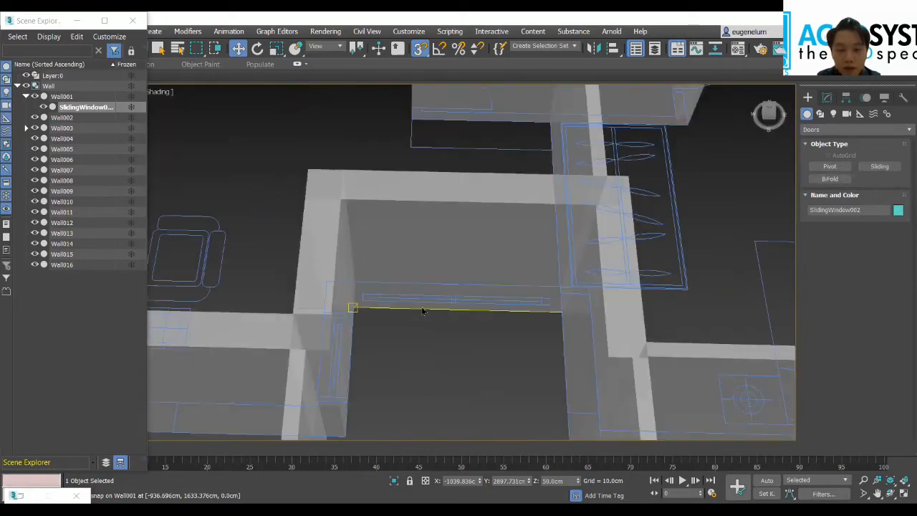
pyautogui.click(831, 179)
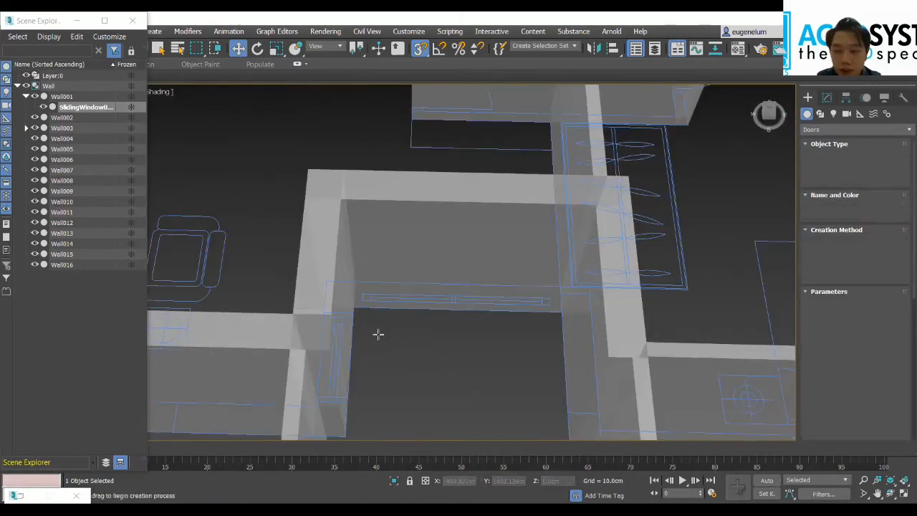
pyautogui.click(365, 295)
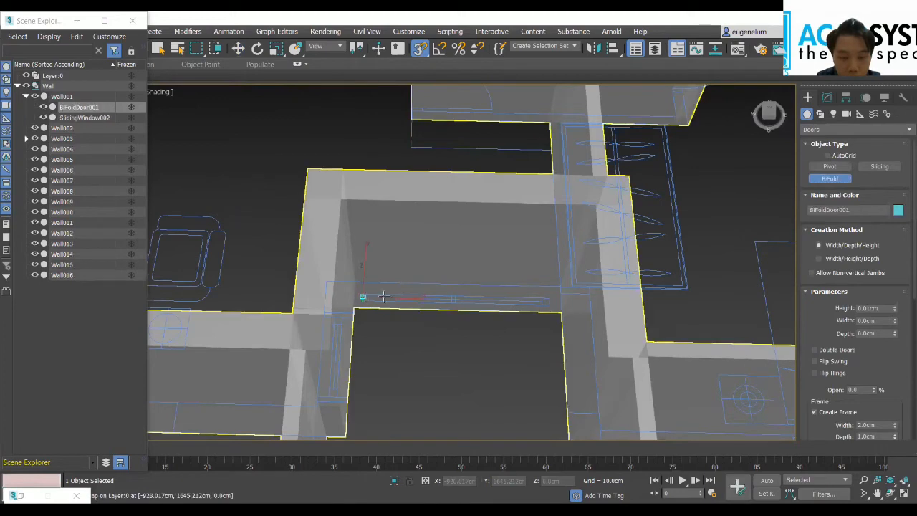
pyautogui.click(549, 300)
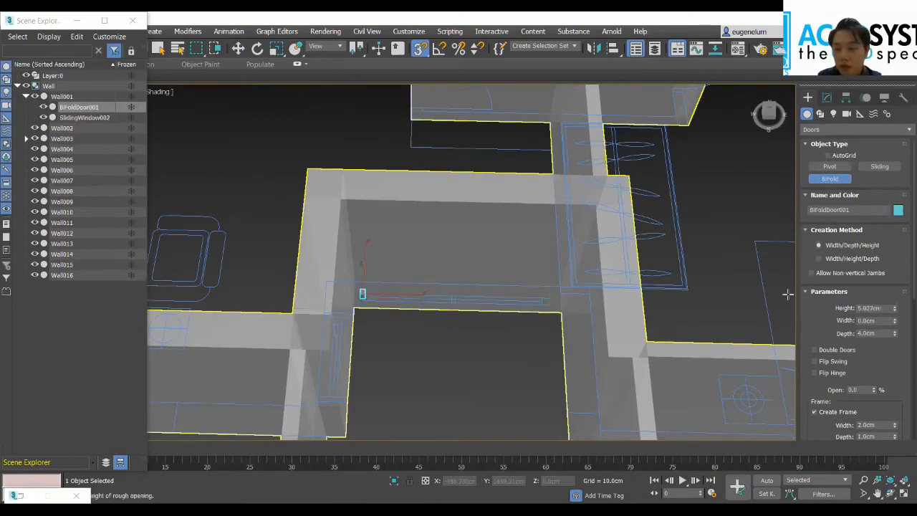
pyautogui.click(514, 249)
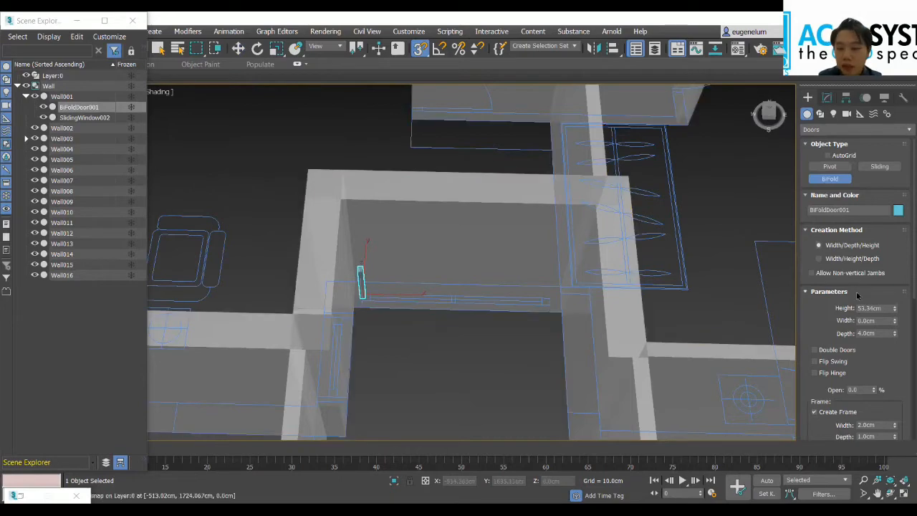
# Step: Set the BiFold door's height to 180 cm, width to 200 cm and depth to 10 cm
pyautogui.doubleClick(883, 308)
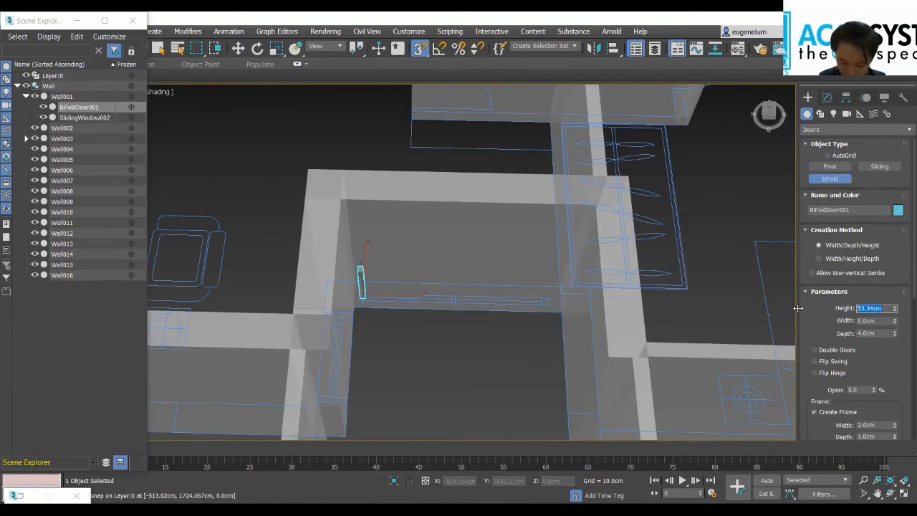
pyautogui.write('180')
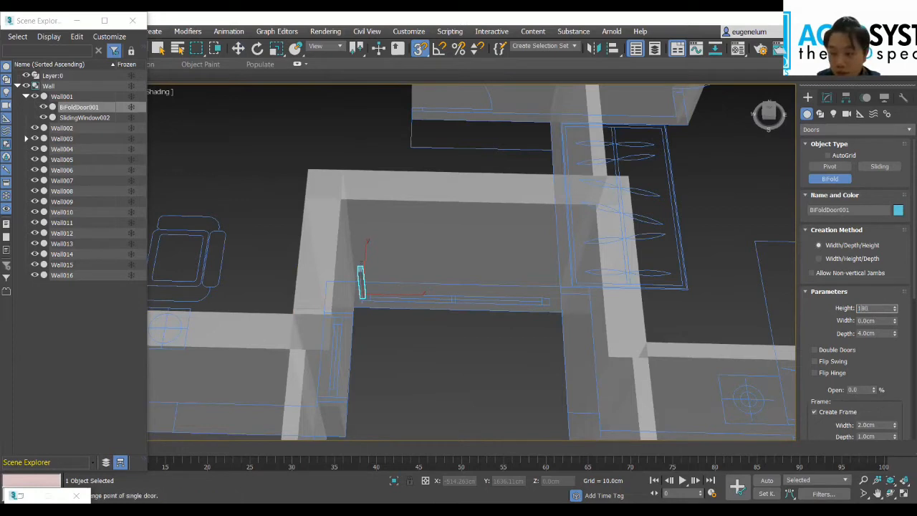
pyautogui.press('Tab')
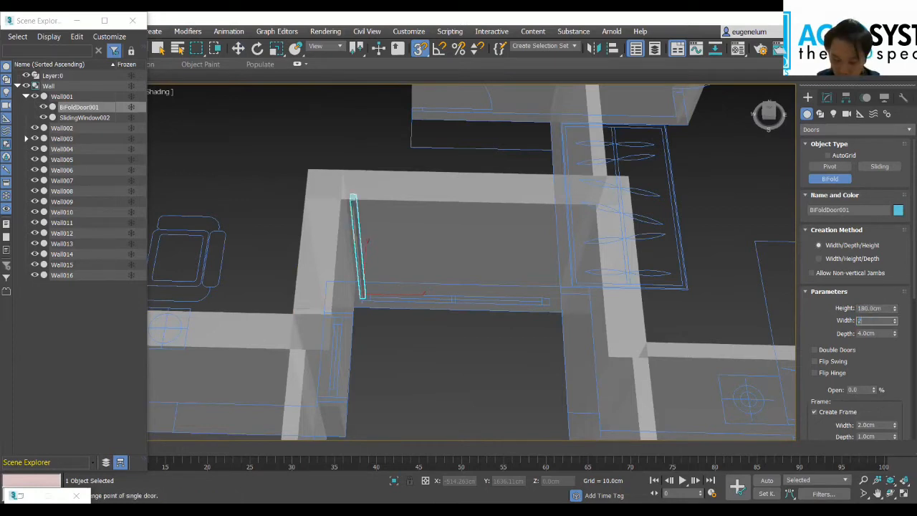
pyautogui.write('200')
pyautogui.press('Tab')
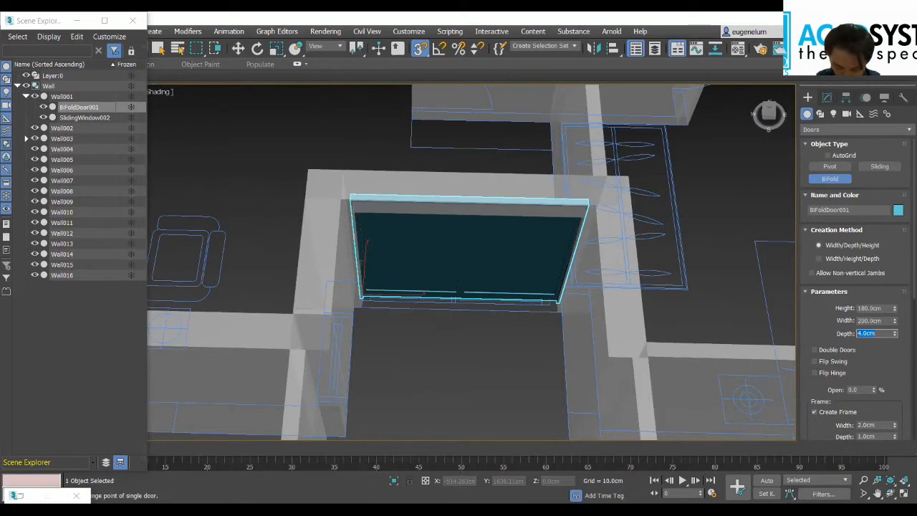
pyautogui.press('Return')
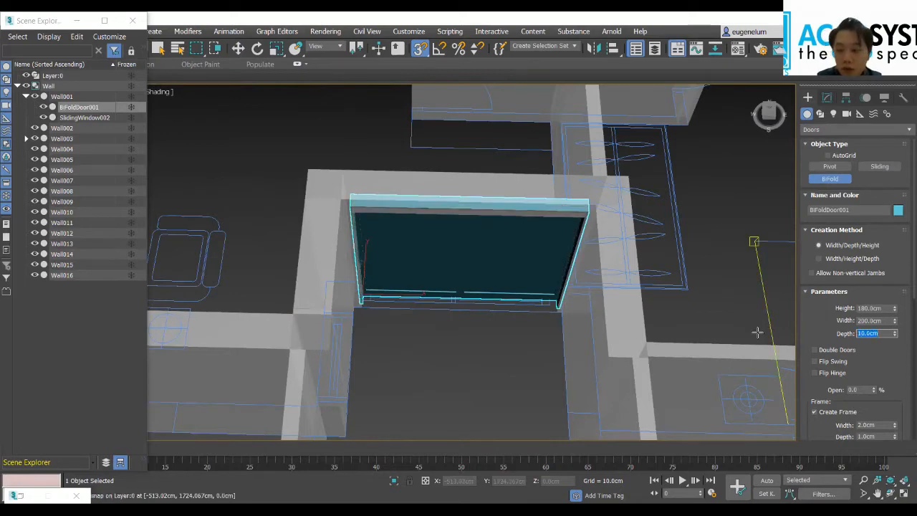
pyautogui.scroll(-3, 520, 262)
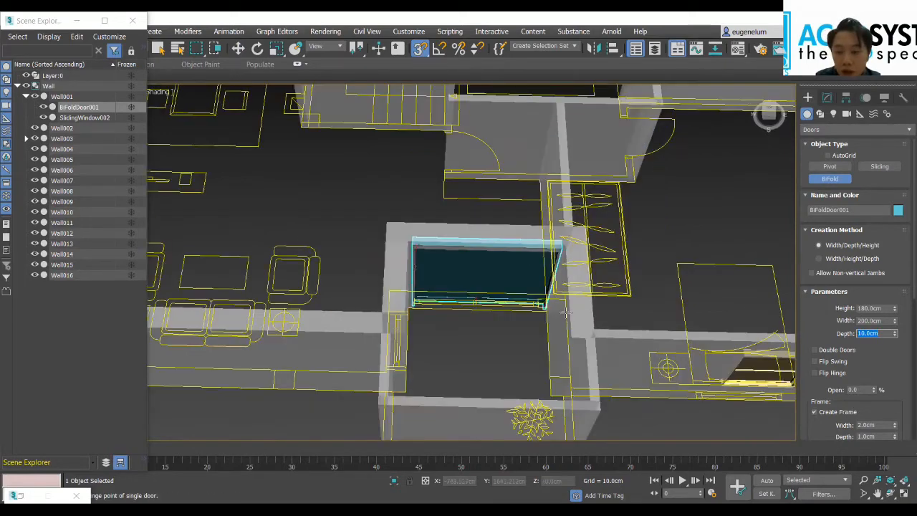
pyautogui.scroll(3, 517, 272)
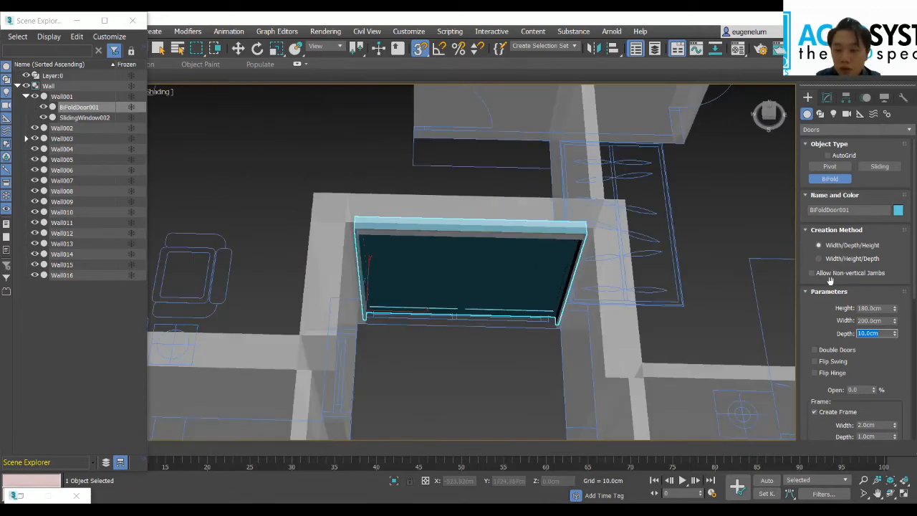
# Step: Open the BiFold door's opening percentage for editing
pyautogui.scroll(-1, 810, 228)
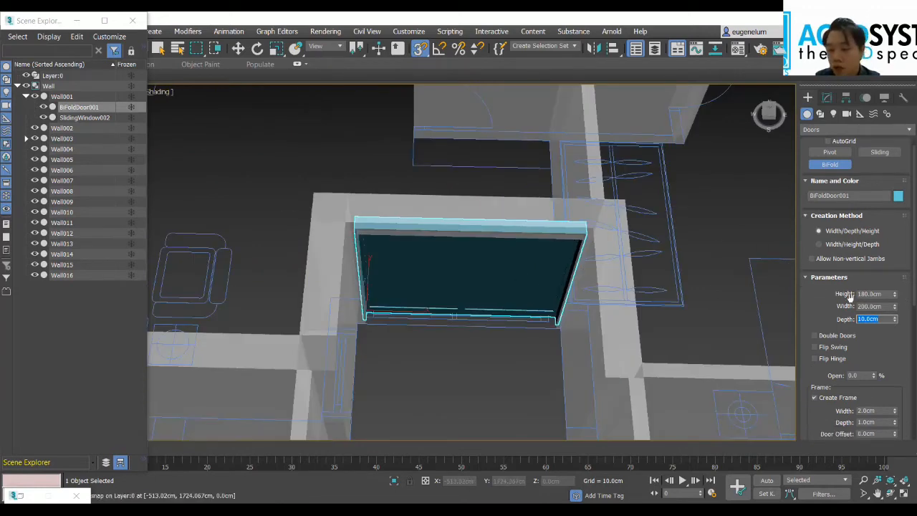
pyautogui.scroll(-1, 853, 307)
pyautogui.doubleClick(860, 361)
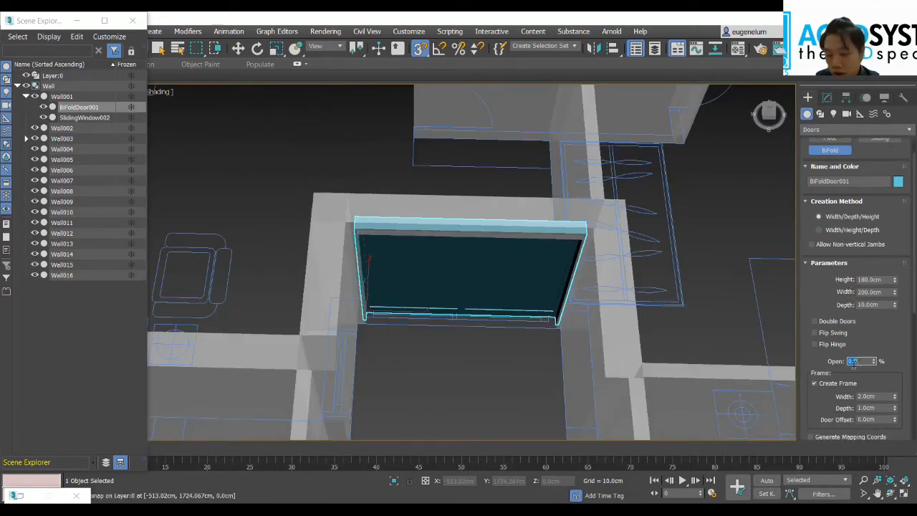
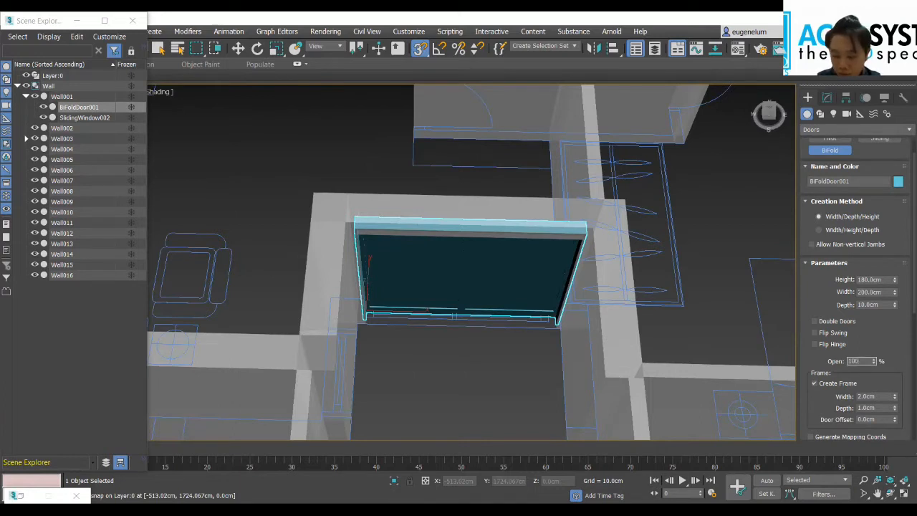
# Step: Set the BiFold door's opening to 100% and enable Double Doors and Flip Swing
pyautogui.press('Return')
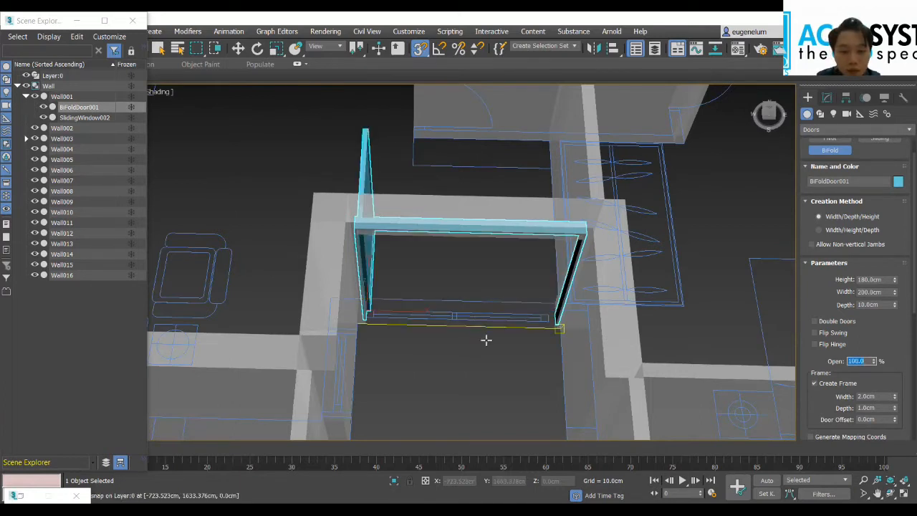
pyautogui.click(814, 322)
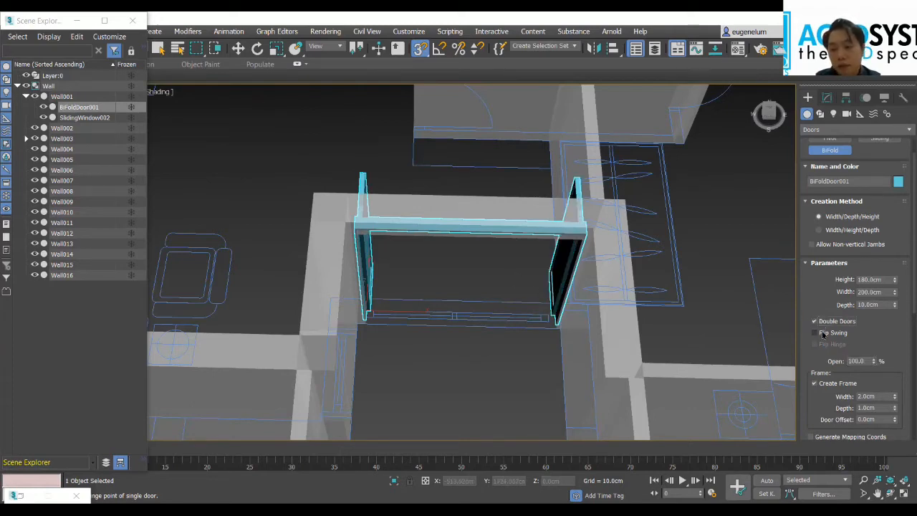
pyautogui.click(815, 333)
pyautogui.click(822, 334)
pyautogui.click(823, 334)
pyautogui.scroll(-5, 306, 213)
pyautogui.scroll(4, 612, 281)
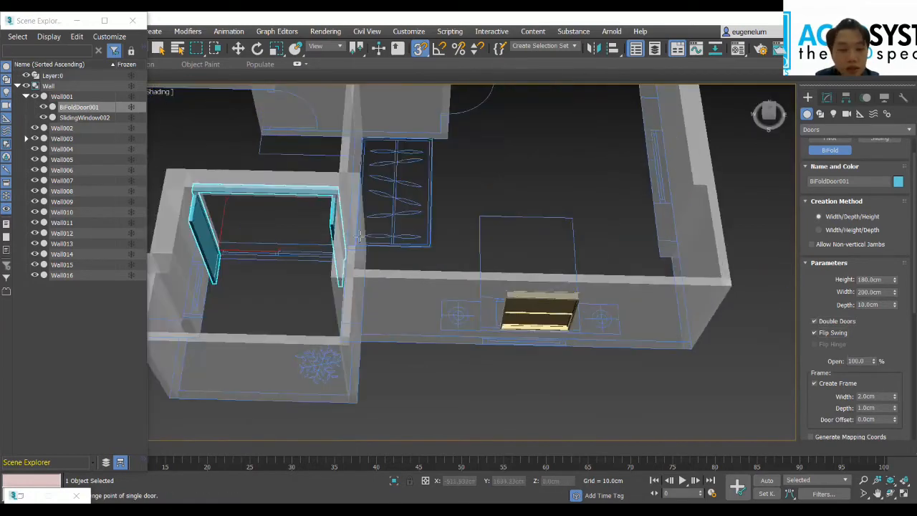
# Step: Draw a Pivot door about 49 cm high and 11 cm deep at the plan's double-door symbol in the wall between kitchen and dining area
pyautogui.moveTo(429, 251); pyautogui.dragTo(602, 336, button='middle')
pyautogui.moveTo(328, 236); pyautogui.dragTo(475, 267, button='middle')
pyautogui.scroll(-5, 470, 255)
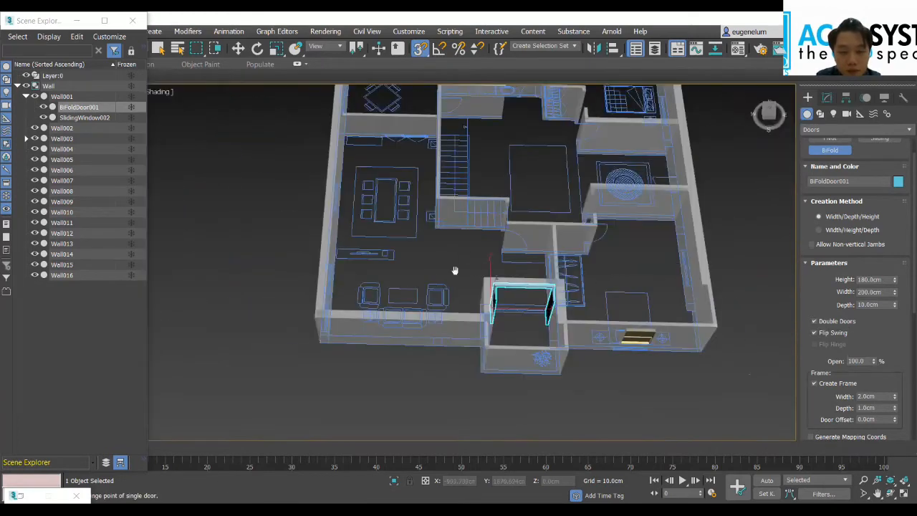
pyautogui.scroll(1, 526, 304)
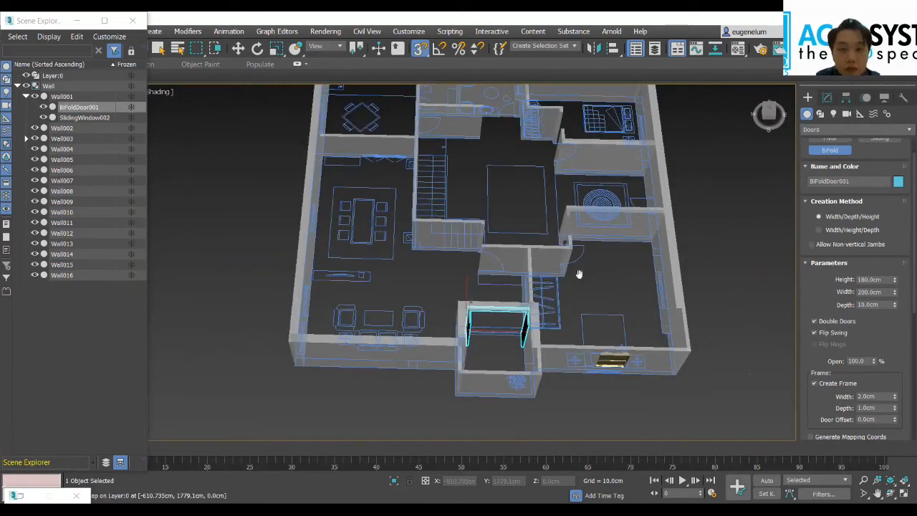
pyautogui.scroll(2, 578, 275)
pyautogui.moveTo(526, 261); pyautogui.dragTo(482, 278, button='middle')
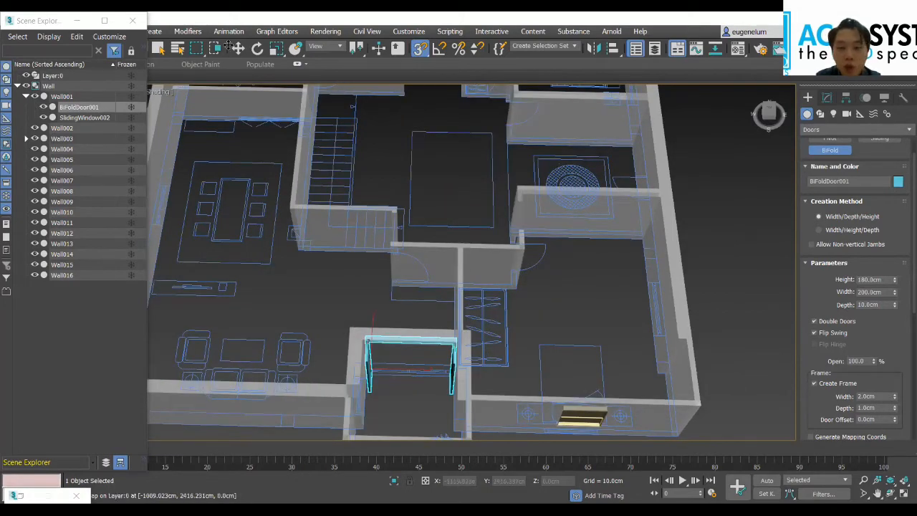
pyautogui.moveTo(542, 253); pyautogui.dragTo(579, 365, button='middle')
pyautogui.moveTo(492, 259); pyautogui.dragTo(517, 283, button='middle')
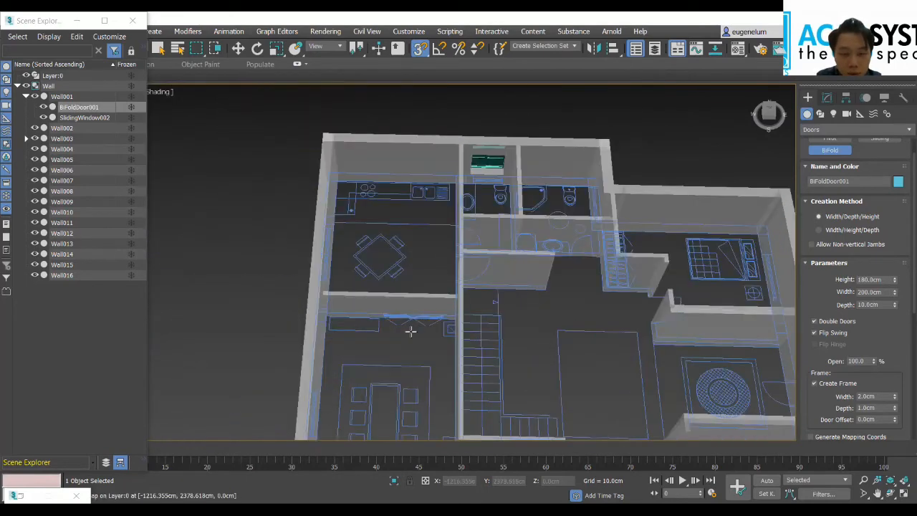
pyautogui.scroll(5, 447, 363)
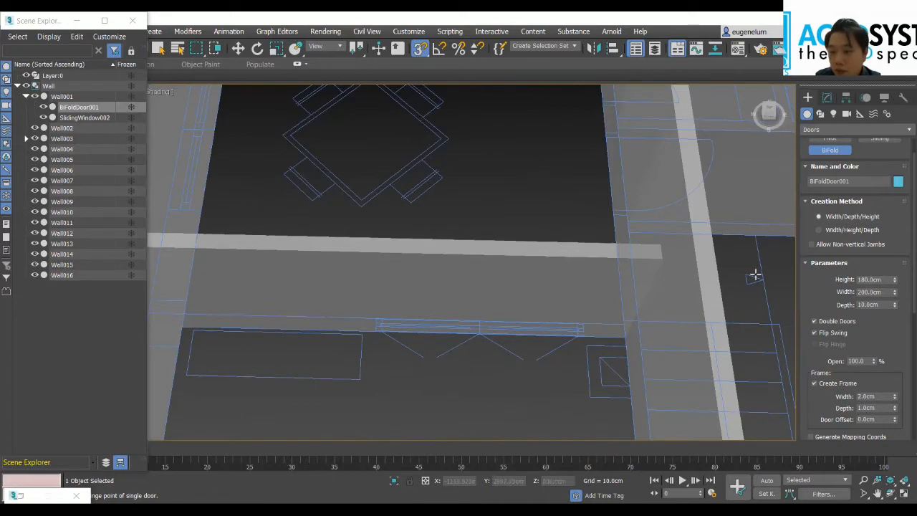
pyautogui.scroll(2, 835, 269)
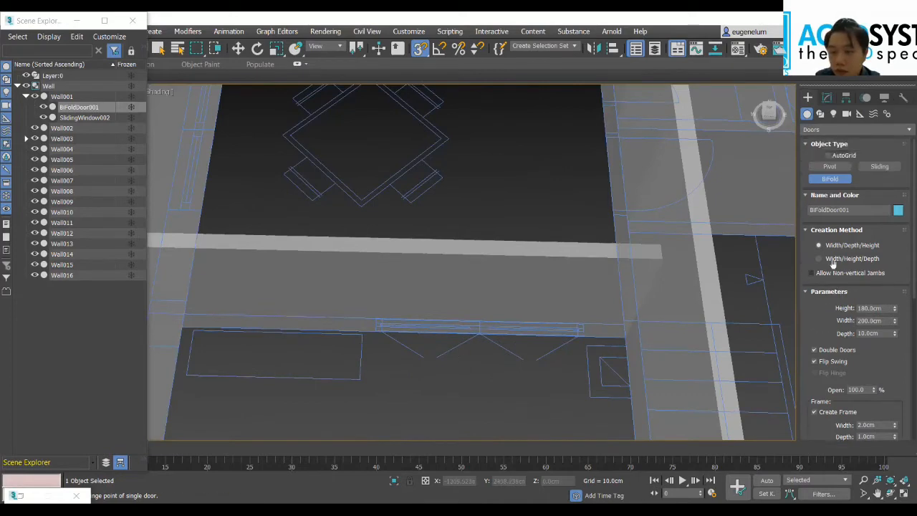
pyautogui.click(831, 166)
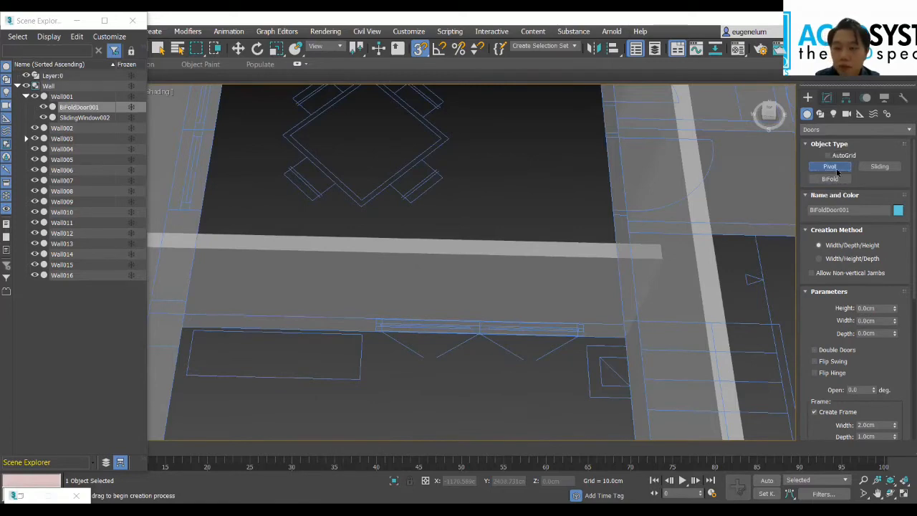
pyautogui.scroll(4, 430, 336)
pyautogui.moveTo(343, 309); pyautogui.dragTo(345, 289)
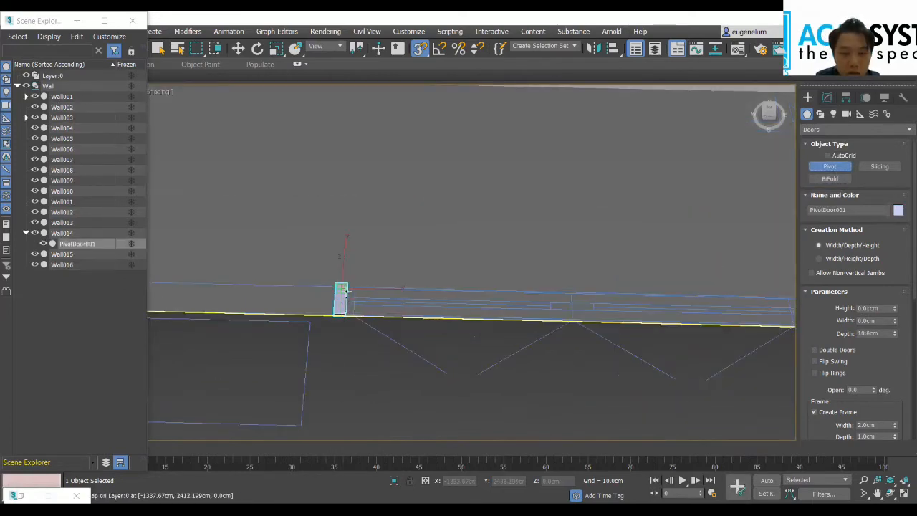
pyautogui.click(440, 217)
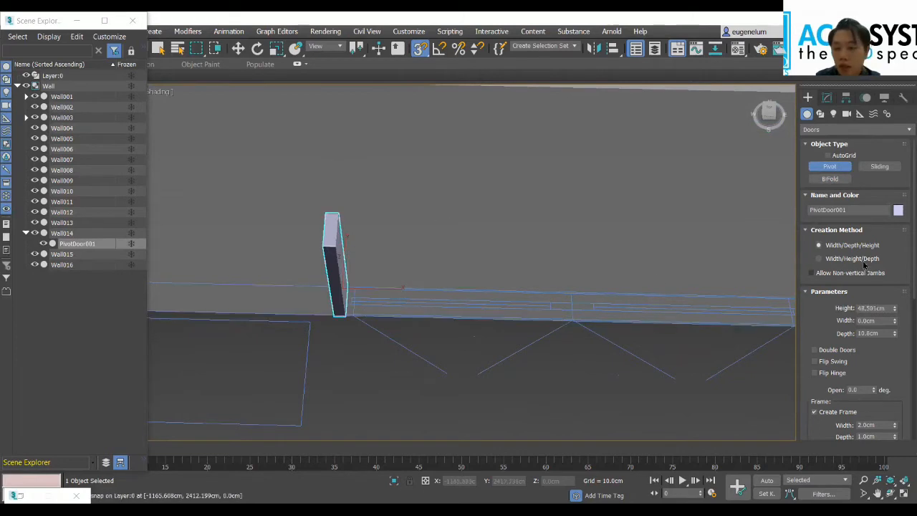
# Step: Set the Pivot door's height to 180 cm
pyautogui.doubleClick(886, 307)
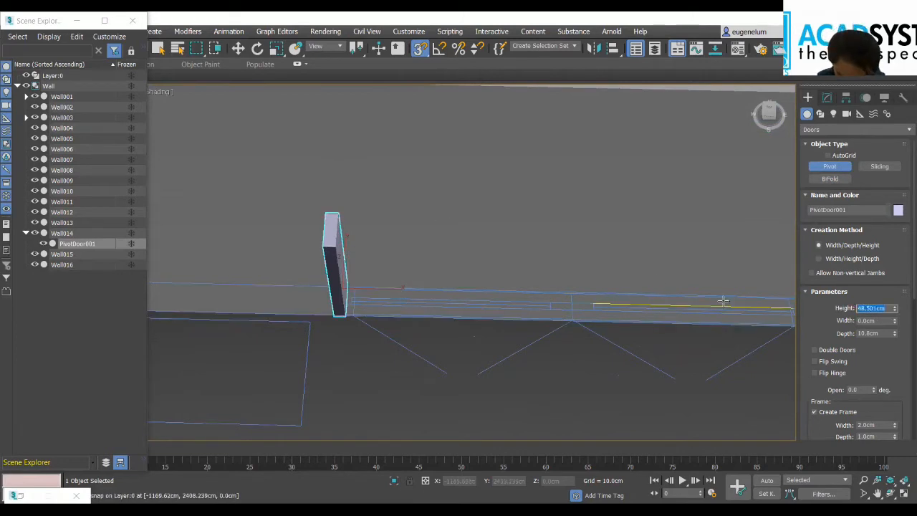
pyautogui.write('180')
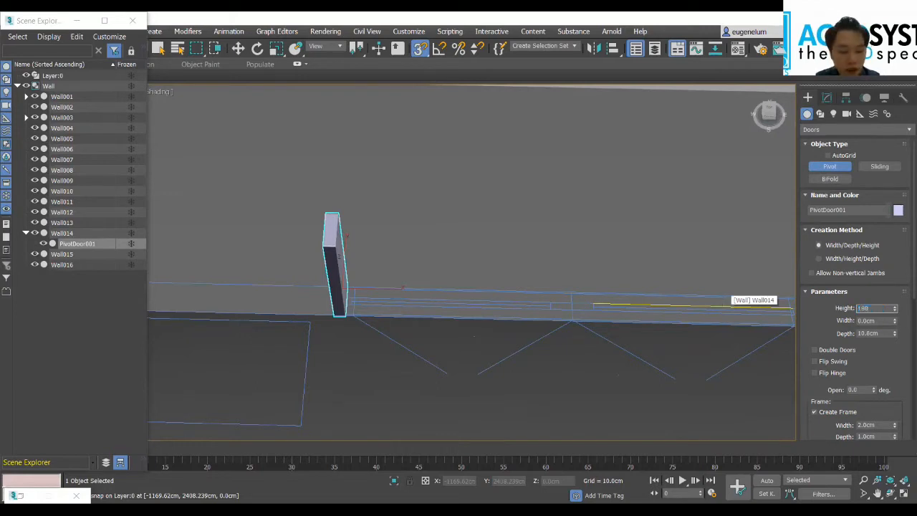
pyautogui.press('Tab')
# Step: Set the Pivot door's width to 170 cm so it fits the door line on the plan
pyautogui.scroll(-3, 706, 374)
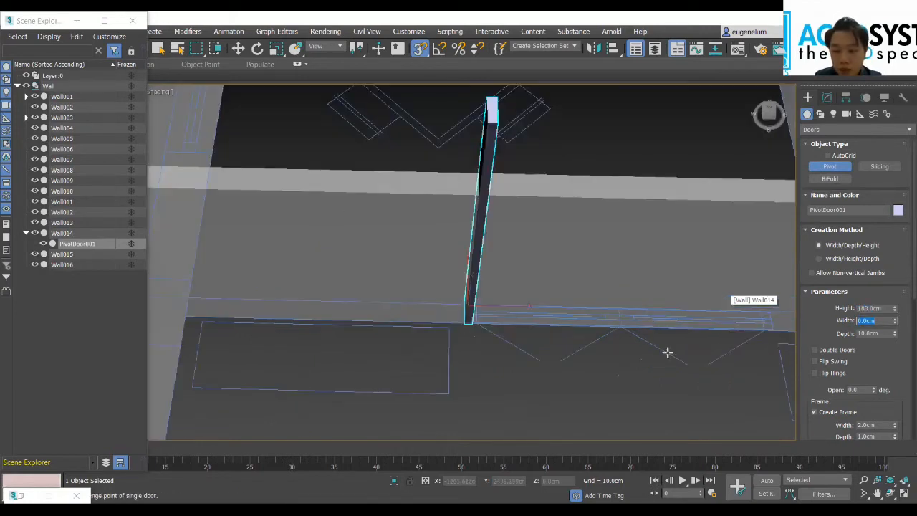
pyautogui.scroll(-3, 642, 328)
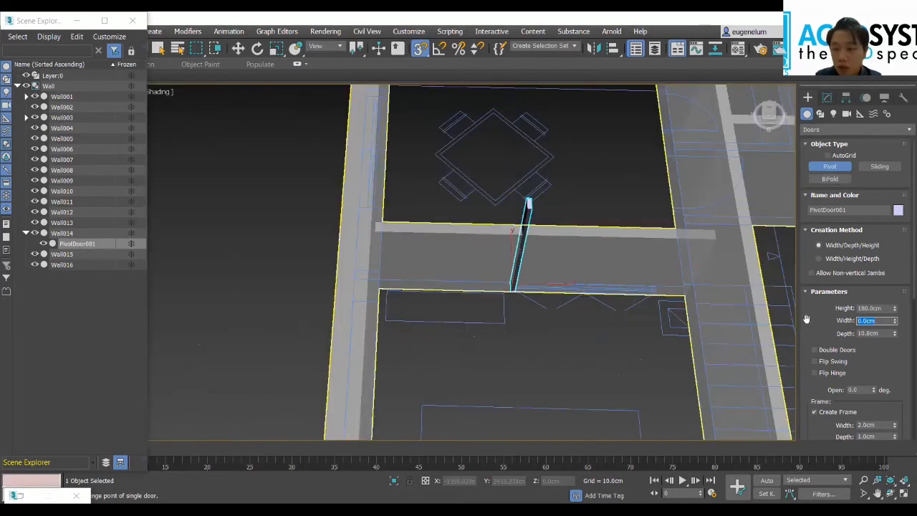
pyautogui.keyDown('alt'); pyautogui.moveTo(588, 355); pyautogui.dragTo(640, 273, button='middle'); pyautogui.keyUp('alt')
pyautogui.moveTo(577, 340); pyautogui.dragTo(549, 379, button='middle')
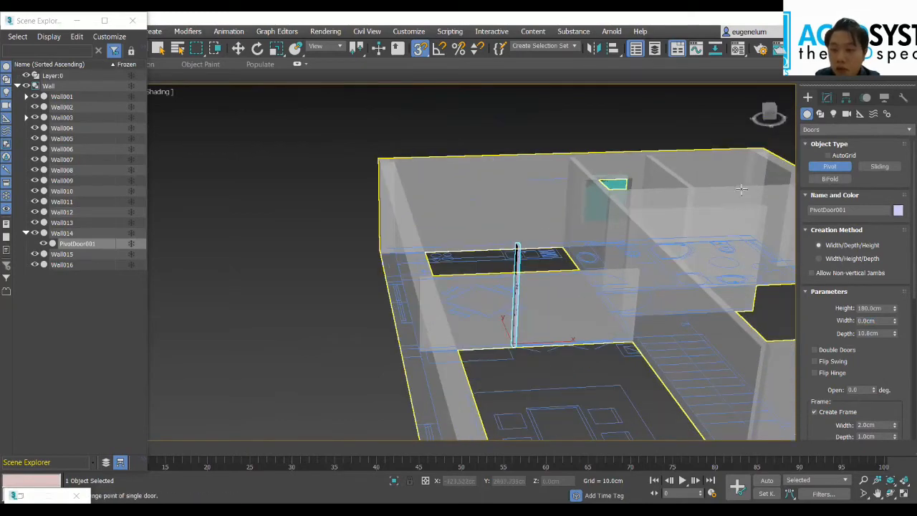
pyautogui.keyDown('alt'); pyautogui.moveTo(749, 116); pyautogui.dragTo(744, 134, button='middle'); pyautogui.keyUp('alt')
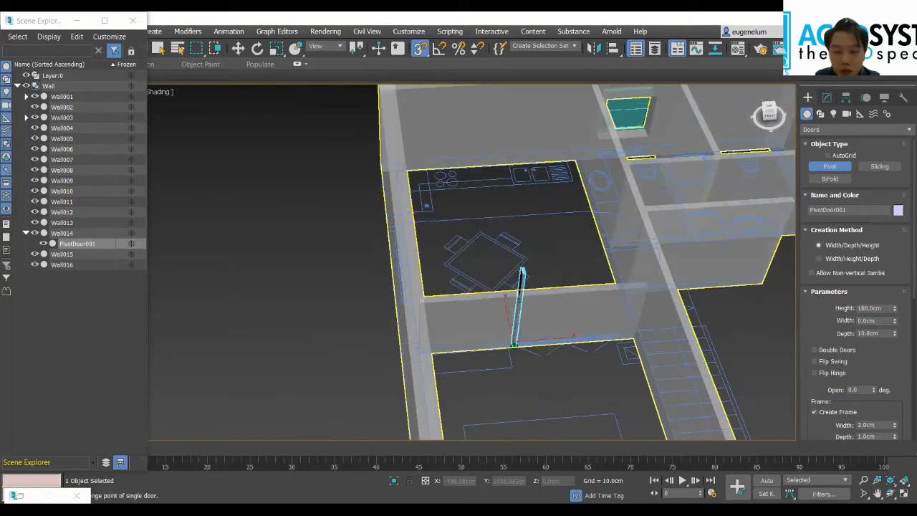
pyautogui.scroll(3, 545, 352)
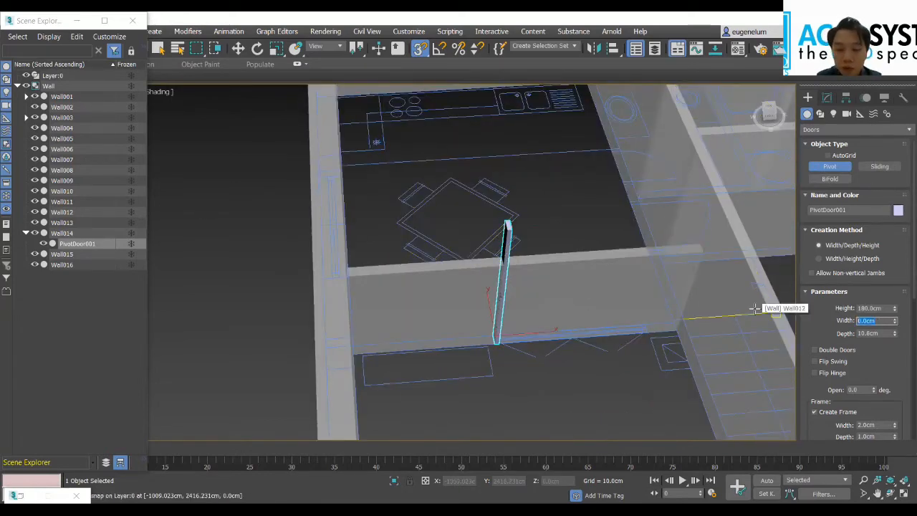
pyautogui.write('180')
pyautogui.press('Return')
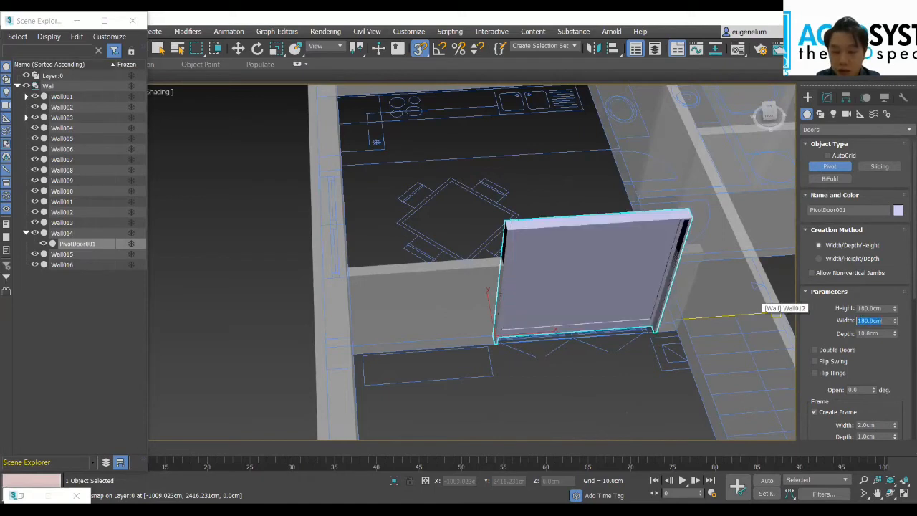
pyautogui.write('170')
pyautogui.press('Return')
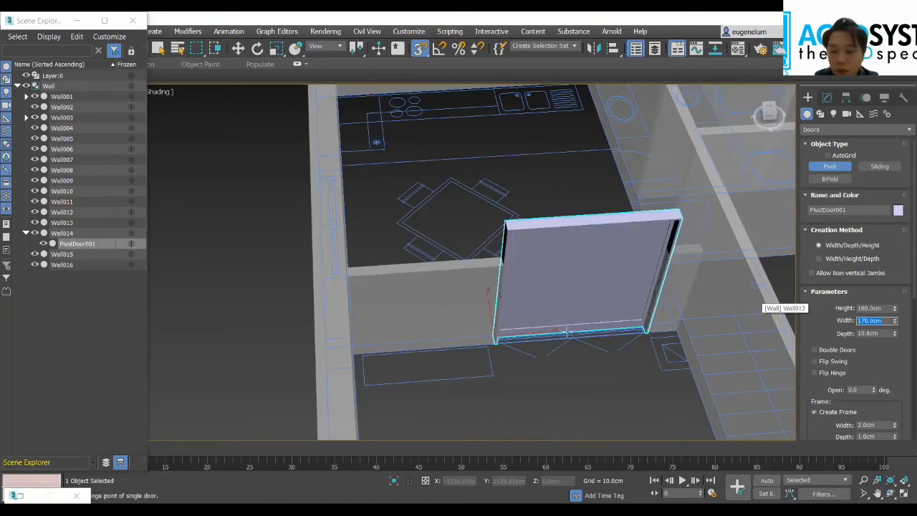
# Step: Set the Pivot door's depth to 10 cm
pyautogui.scroll(3, 561, 336)
pyautogui.moveTo(881, 334); pyautogui.dragTo(848, 338)
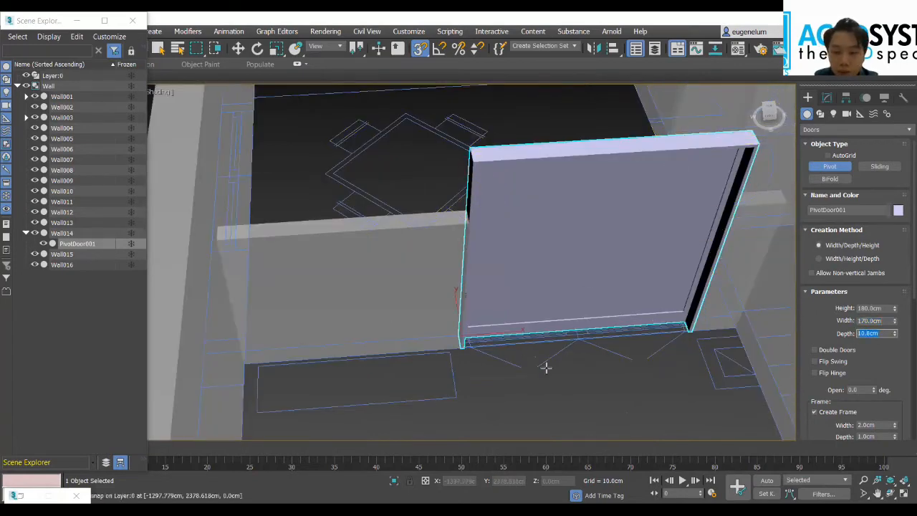
pyautogui.write('10')
pyautogui.press('Return')
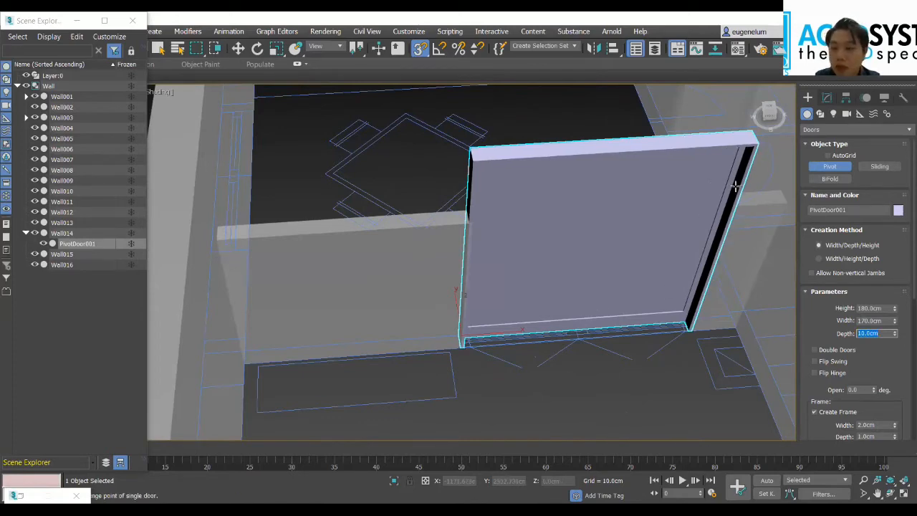
# Step: Set the Pivot door's opening to 50 degrees and enable Double Doors and Flip Swing
pyautogui.moveTo(769, 113); pyautogui.dragTo(719, 166)
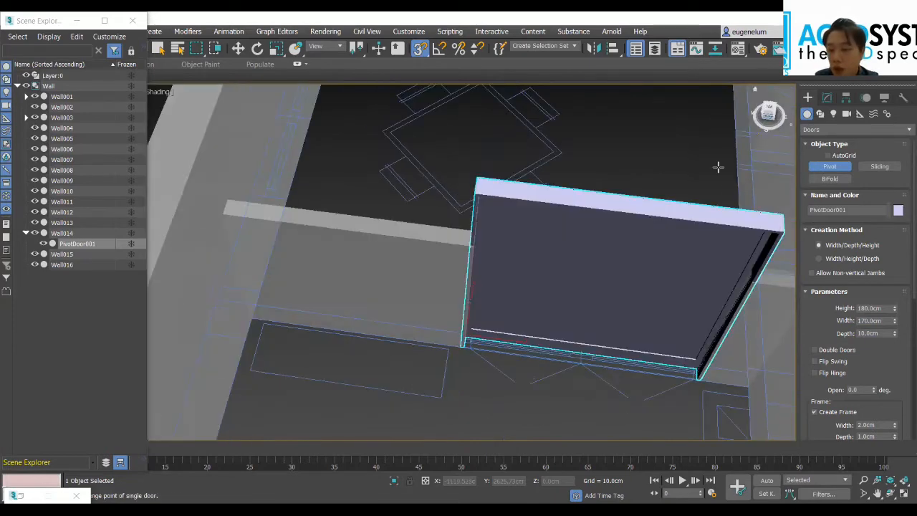
pyautogui.scroll(-1, 860, 363)
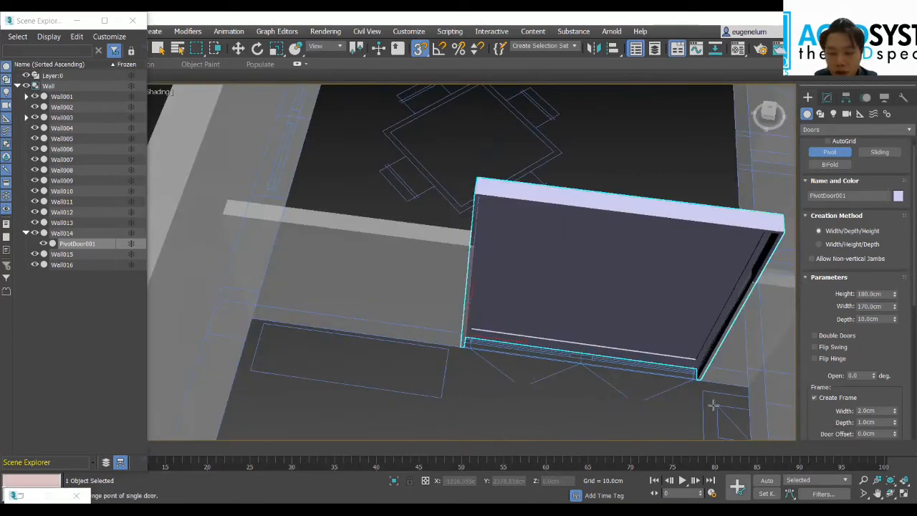
pyautogui.click(852, 376)
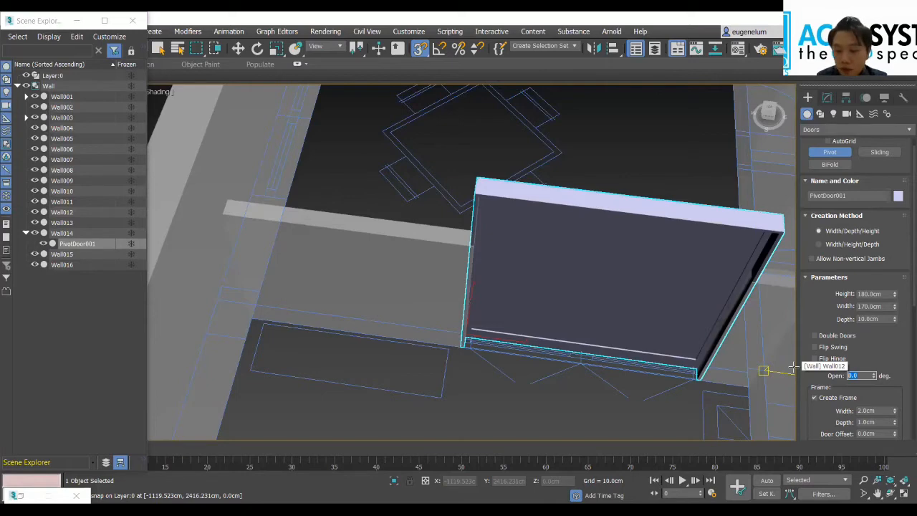
pyautogui.press('Return')
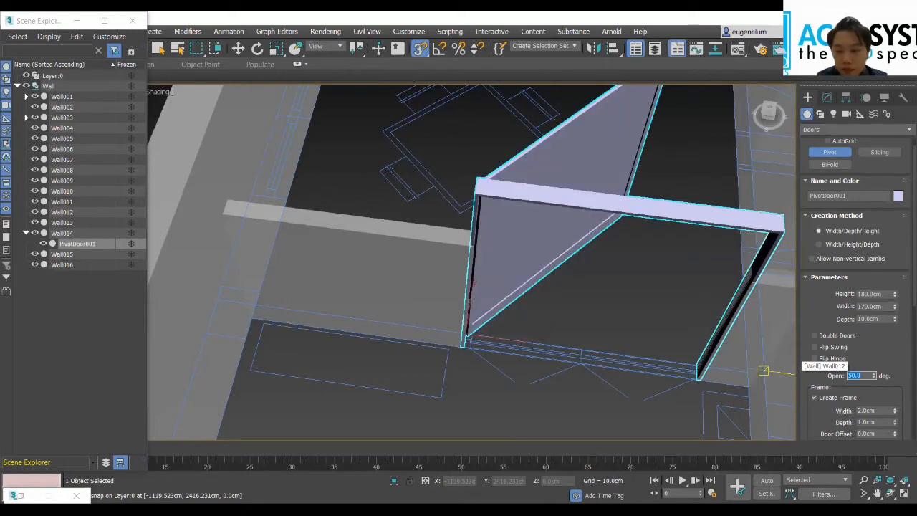
pyautogui.click(833, 336)
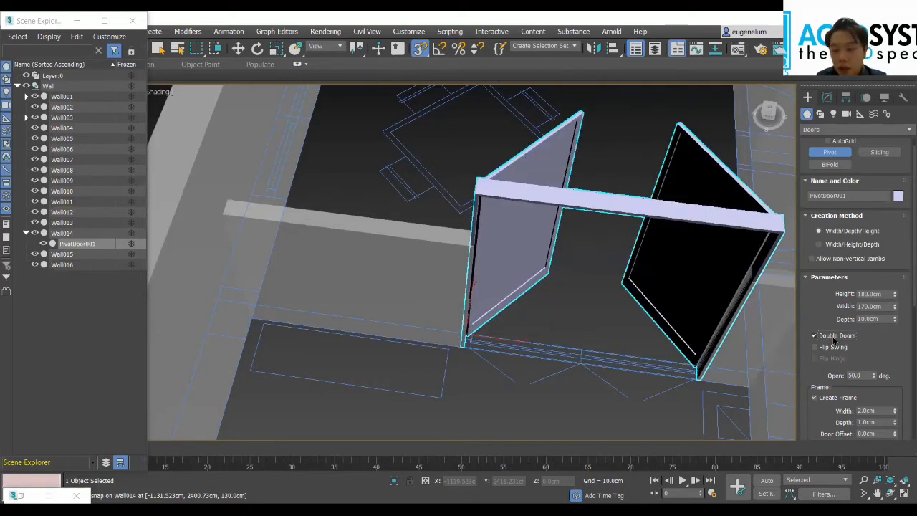
pyautogui.click(830, 347)
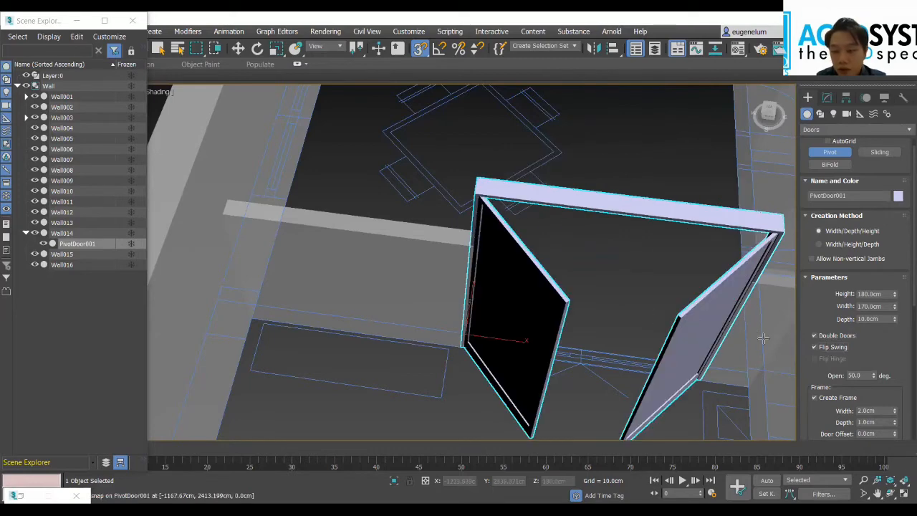
# Step: End door creation and inspect the placed doors, the rest of the apartment and the bathroom corner from several angles
pyautogui.scroll(-5, 581, 256)
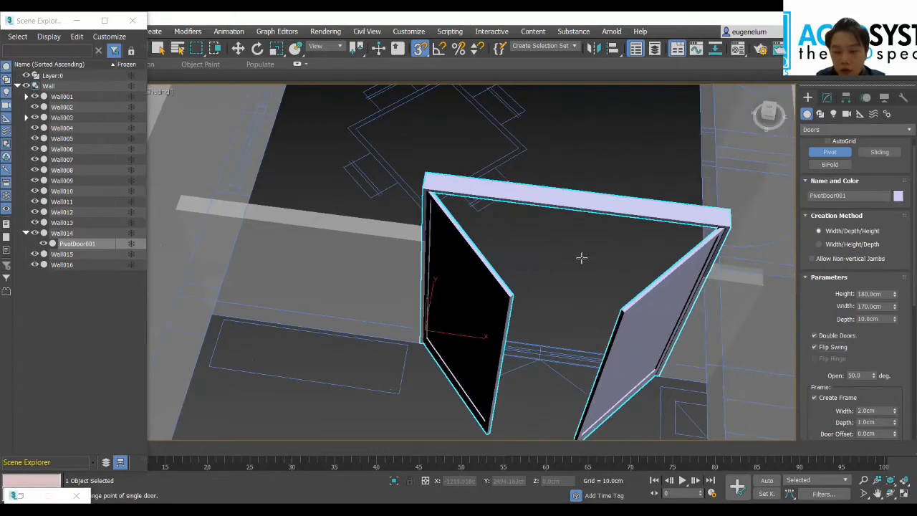
pyautogui.scroll(-5, 579, 254)
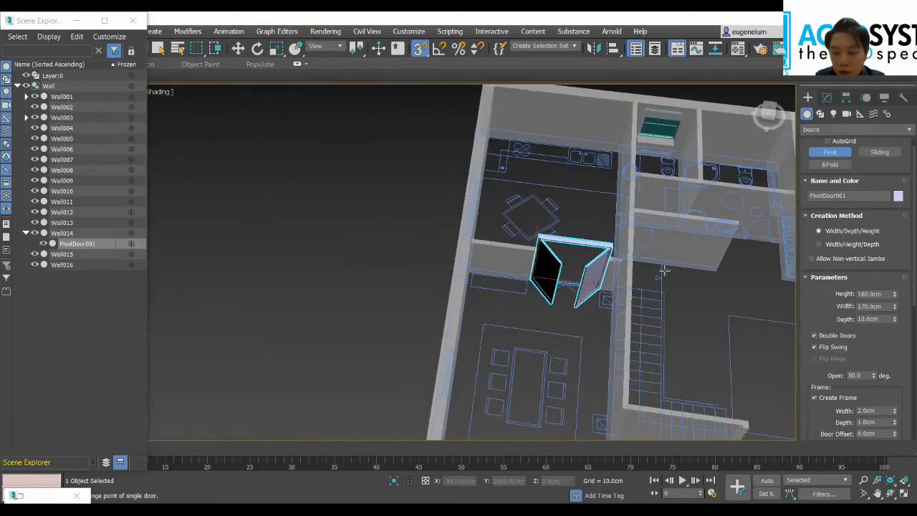
pyautogui.moveTo(715, 304); pyautogui.dragTo(578, 225, button='middle')
pyautogui.moveTo(764, 132); pyautogui.dragTo(776, 131)
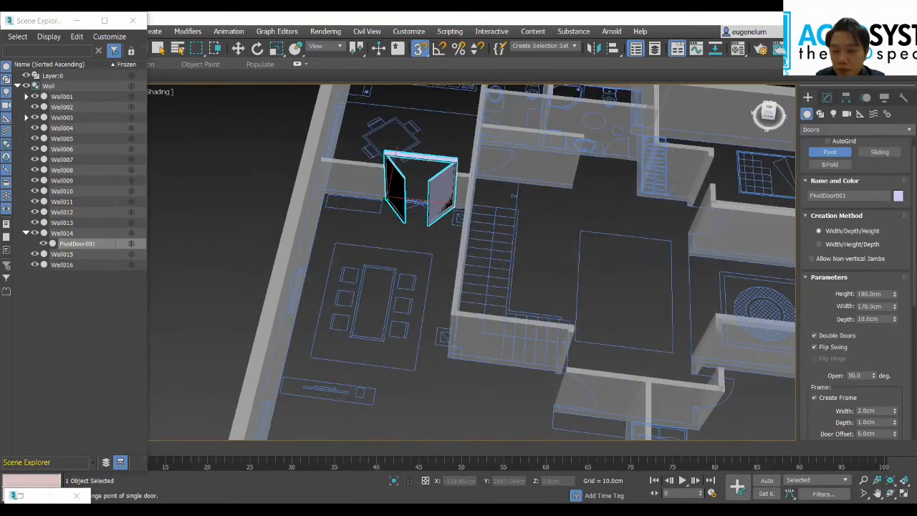
pyautogui.scroll(-5, 649, 231)
pyautogui.moveTo(648, 246); pyautogui.dragTo(502, 262, button='middle')
pyautogui.moveTo(586, 249); pyautogui.dragTo(543, 259, button='middle')
pyautogui.moveTo(772, 132); pyautogui.dragTo(595, 287)
pyautogui.rightClick(577, 311)
pyautogui.moveTo(545, 278); pyautogui.dragTo(499, 288, button='middle')
pyautogui.scroll(4, 595, 275)
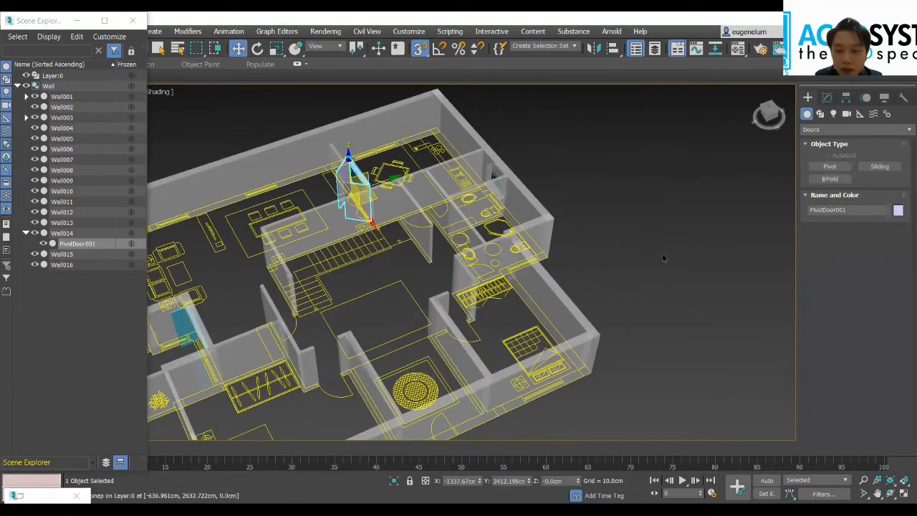
pyautogui.scroll(-3, 572, 268)
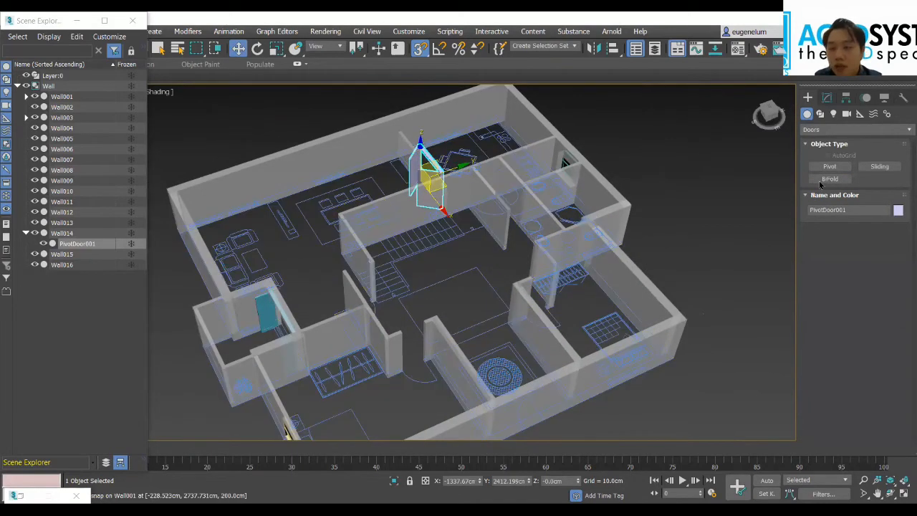
pyautogui.keyDown('alt'); pyautogui.moveTo(613, 261); pyautogui.dragTo(637, 286, button='middle'); pyautogui.keyUp('alt')
pyautogui.scroll(5, 592, 313)
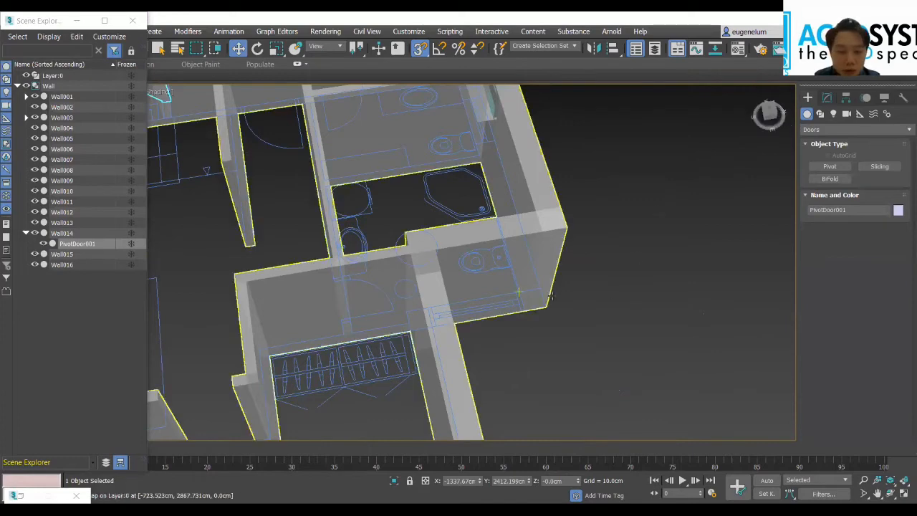
# Step: Create a BiFold door along the back edge of the wardrobe beside the bathroom, about 190.5 cm in depth and 11.2 cm in height
pyautogui.click(833, 180)
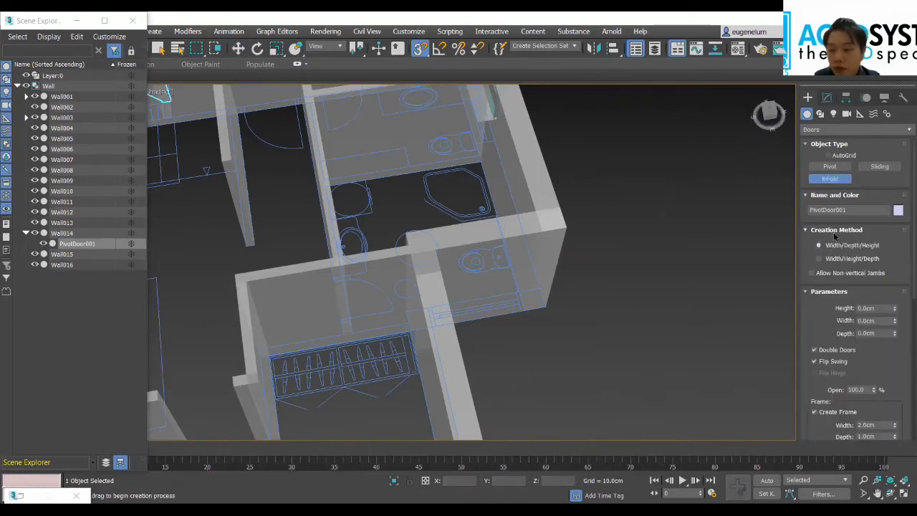
pyautogui.scroll(5, 276, 372)
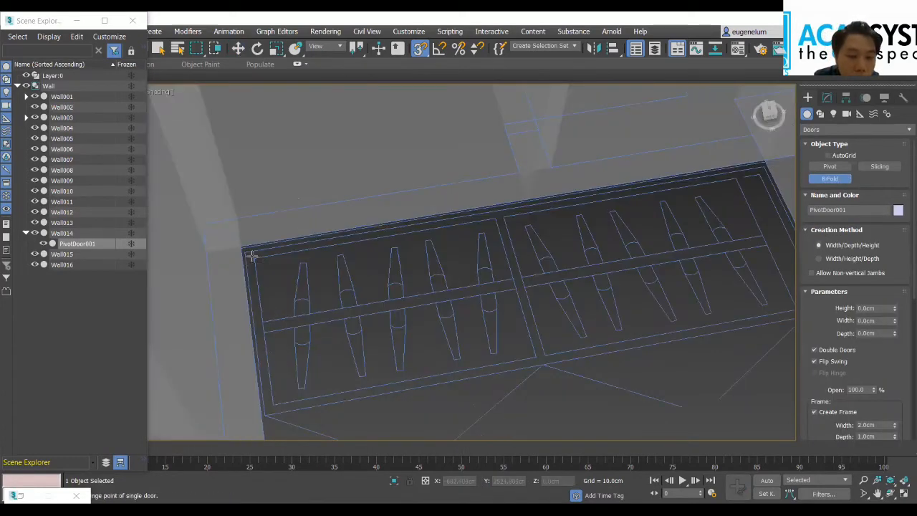
pyautogui.moveTo(246, 251); pyautogui.dragTo(616, 203)
pyautogui.moveTo(678, 204); pyautogui.dragTo(766, 165)
pyautogui.click(766, 166)
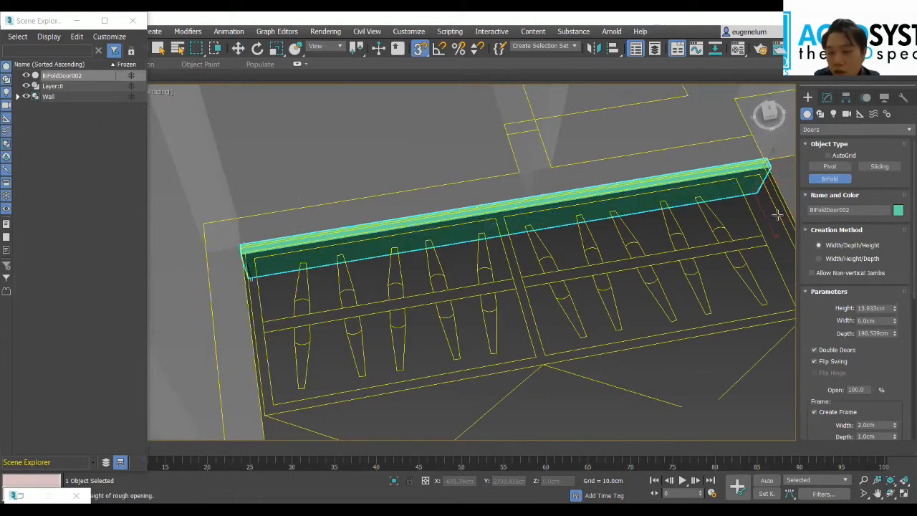
pyautogui.click(708, 135)
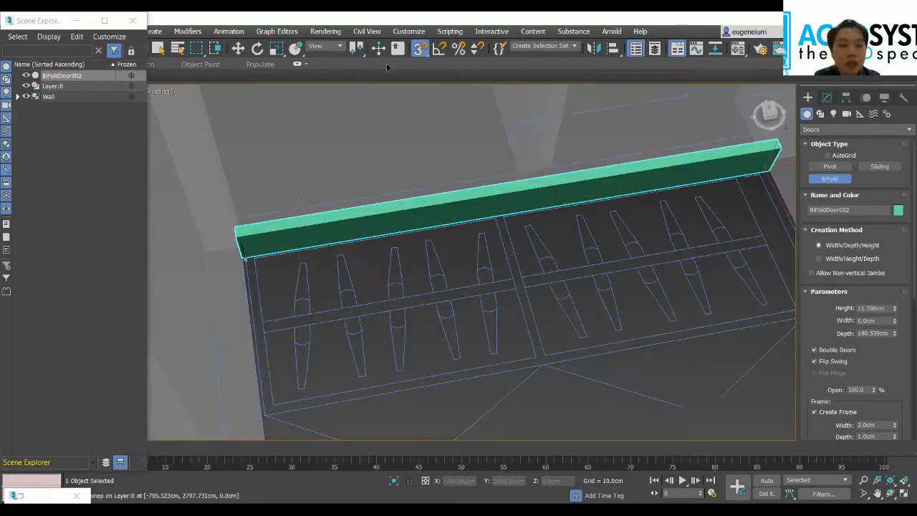
pyautogui.click(421, 48)
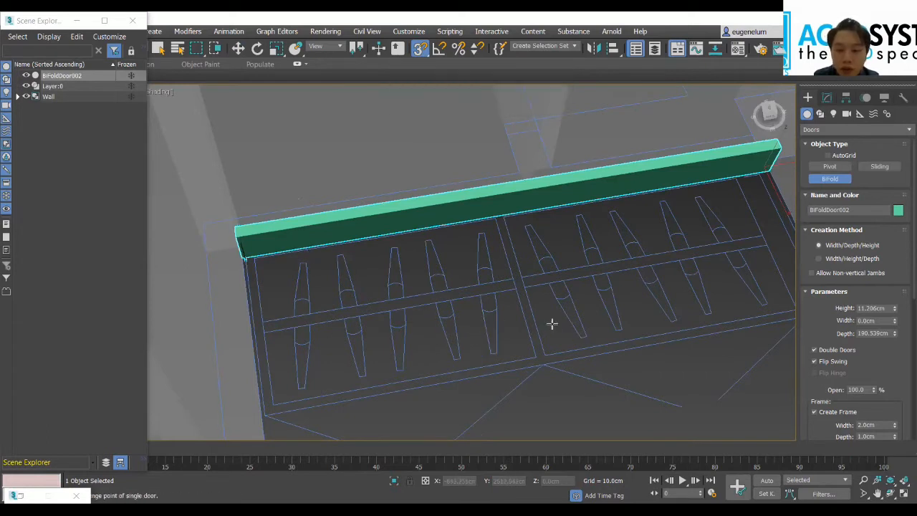
# Step: Set the new BiFold door's height to 180 cm, width to 200 cm and depth to 100 cm
pyautogui.moveTo(551, 321); pyautogui.dragTo(523, 323, button='middle')
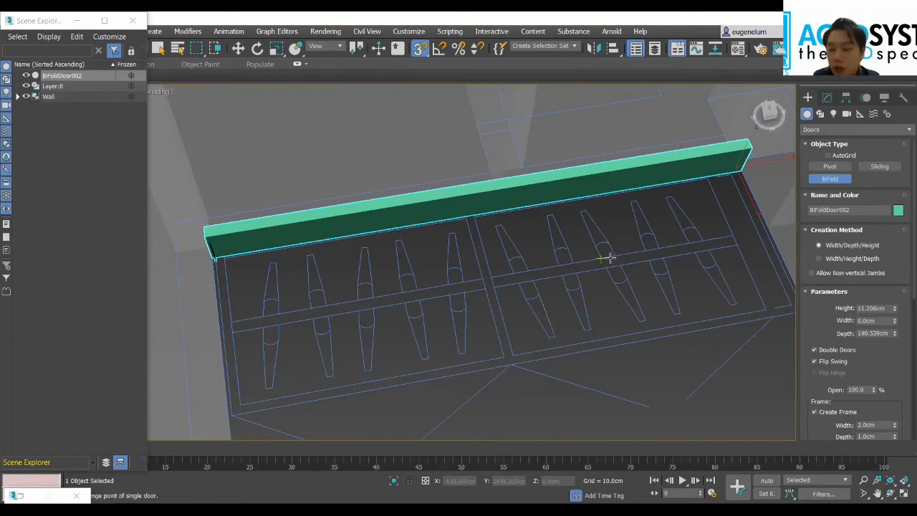
pyautogui.moveTo(737, 241); pyautogui.dragTo(665, 246, button='middle')
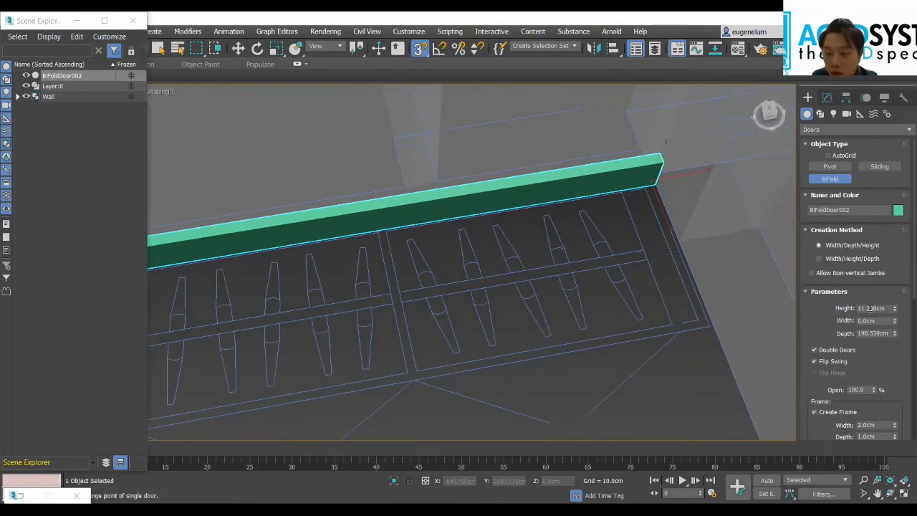
pyautogui.click(887, 308)
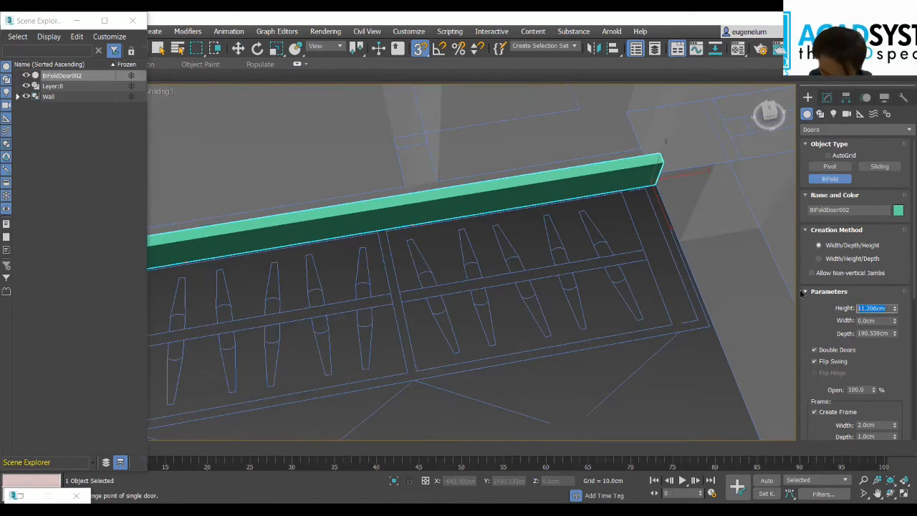
pyautogui.write('190')
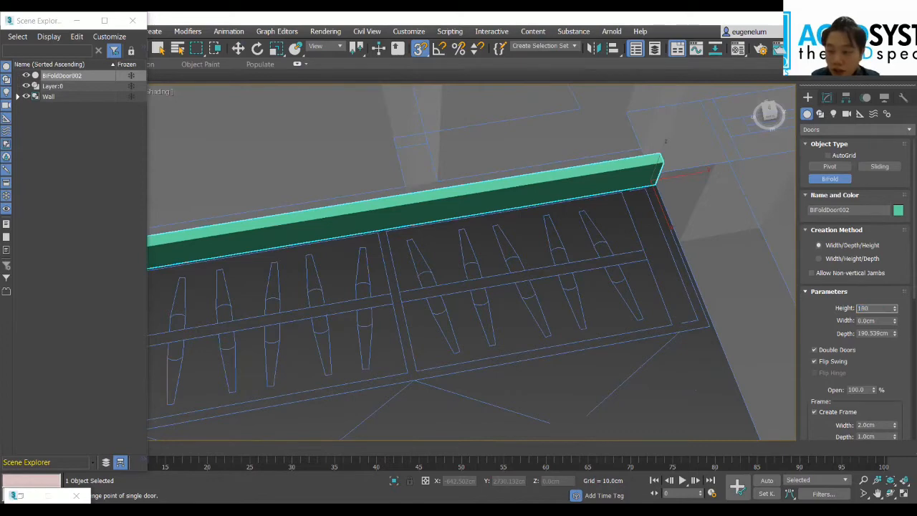
pyautogui.press('Tab')
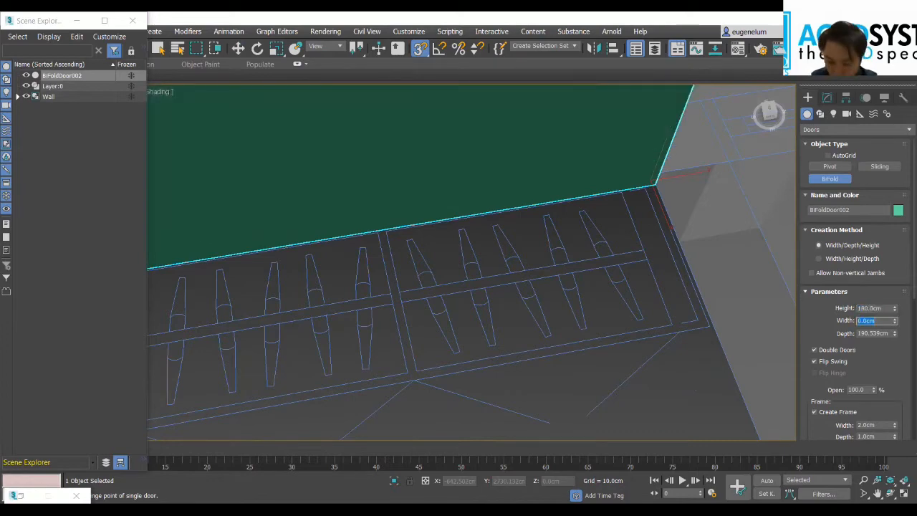
pyautogui.press('Tab')
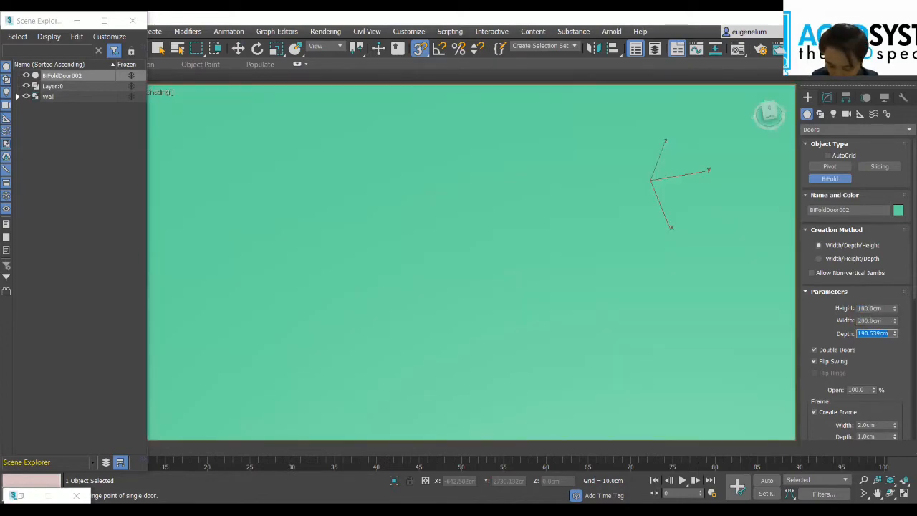
pyautogui.scroll(-5, 589, 256)
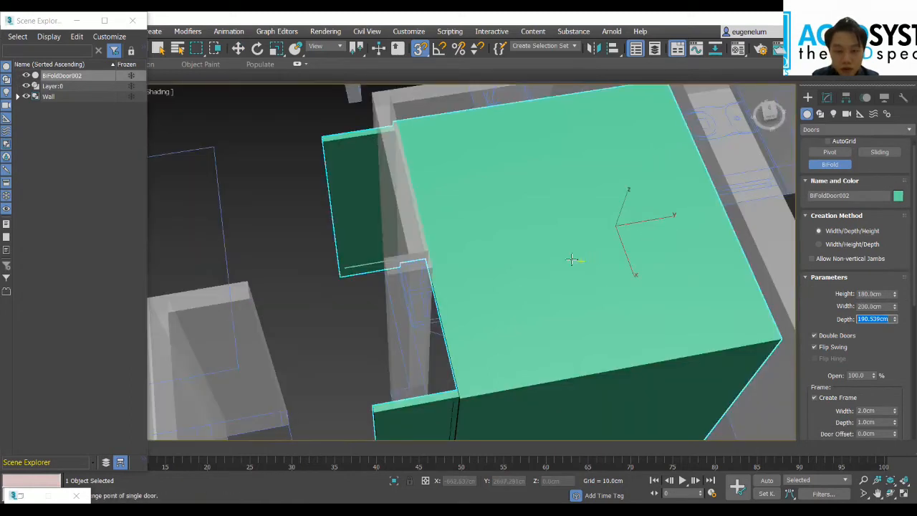
pyautogui.scroll(-3, 570, 259)
pyautogui.scroll(-1, 580, 263)
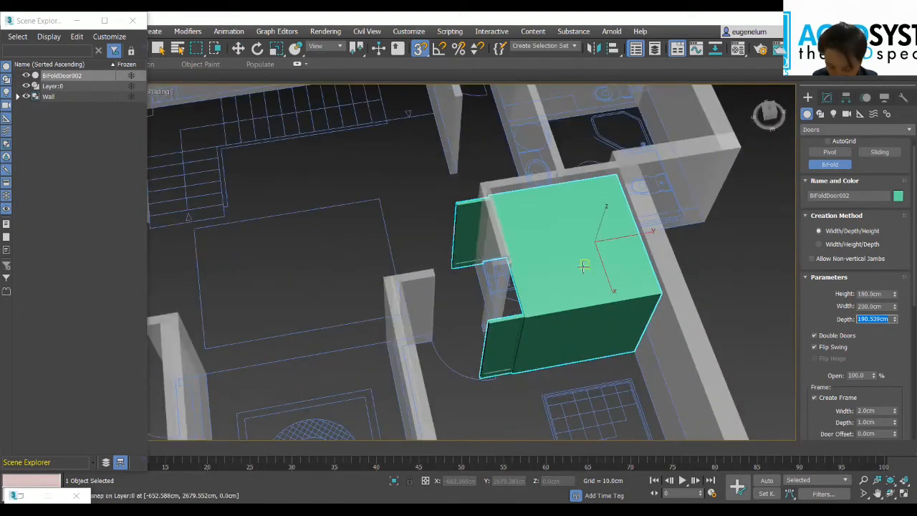
pyautogui.write('100')
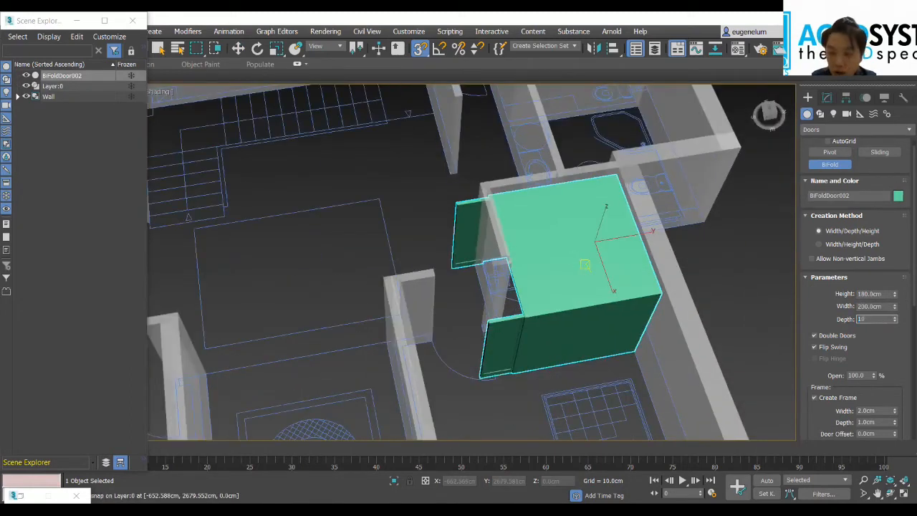
pyautogui.press('Return')
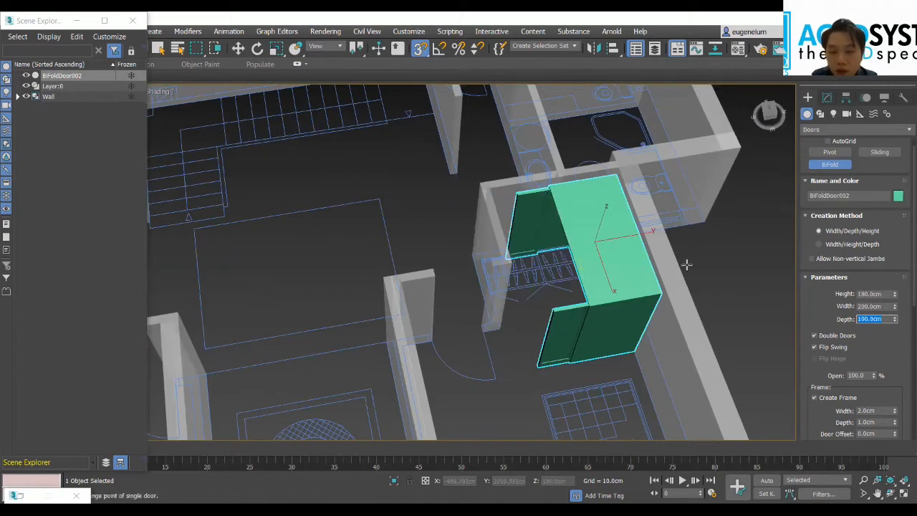
# Step: Try to rotate the wardrobe's BiFold door freely about its vertical axis without angle snapping
pyautogui.scroll(-3, 704, 265)
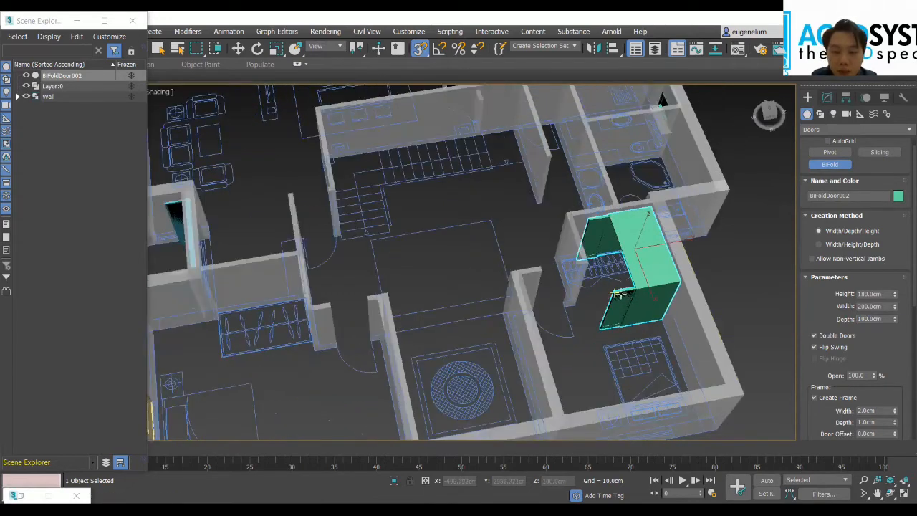
pyautogui.scroll(-2, 624, 293)
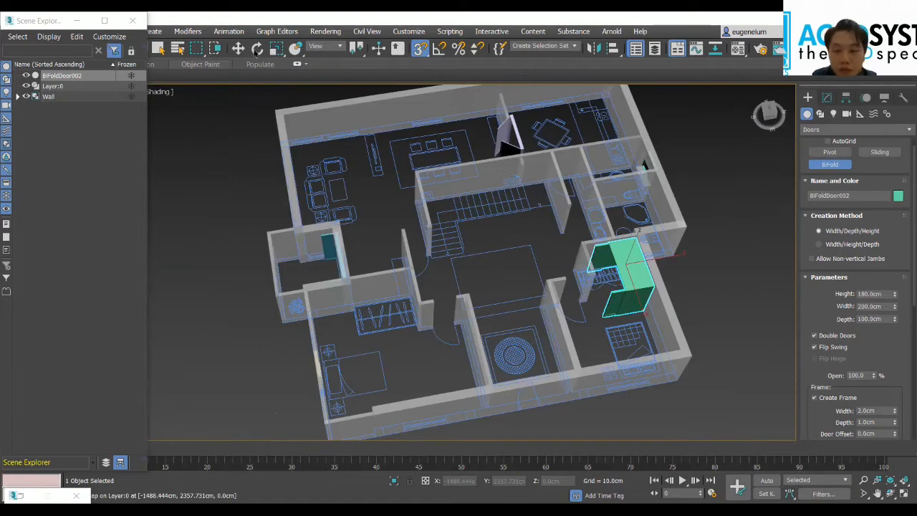
pyautogui.moveTo(745, 252); pyautogui.dragTo(598, 278, button='middle')
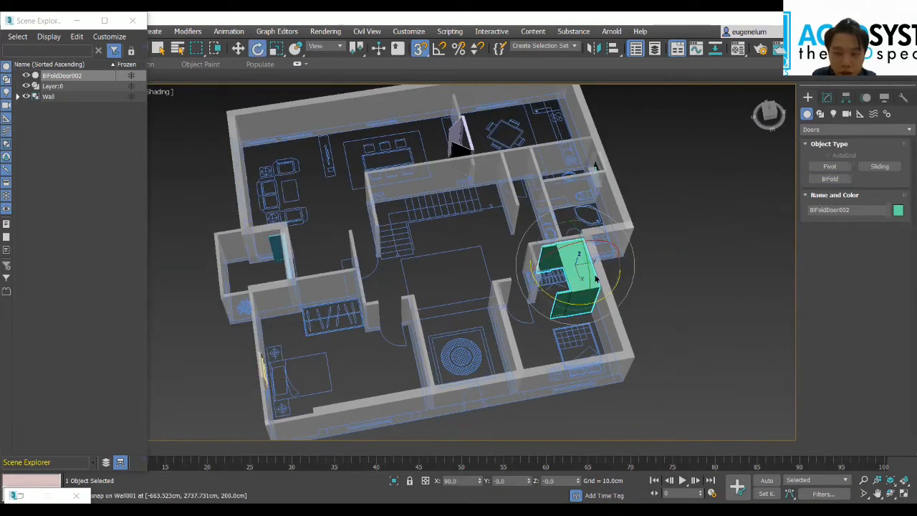
pyautogui.scroll(5, 568, 293)
pyautogui.moveTo(767, 114); pyautogui.dragTo(678, 189)
pyautogui.moveTo(406, 337); pyautogui.dragTo(489, 327)
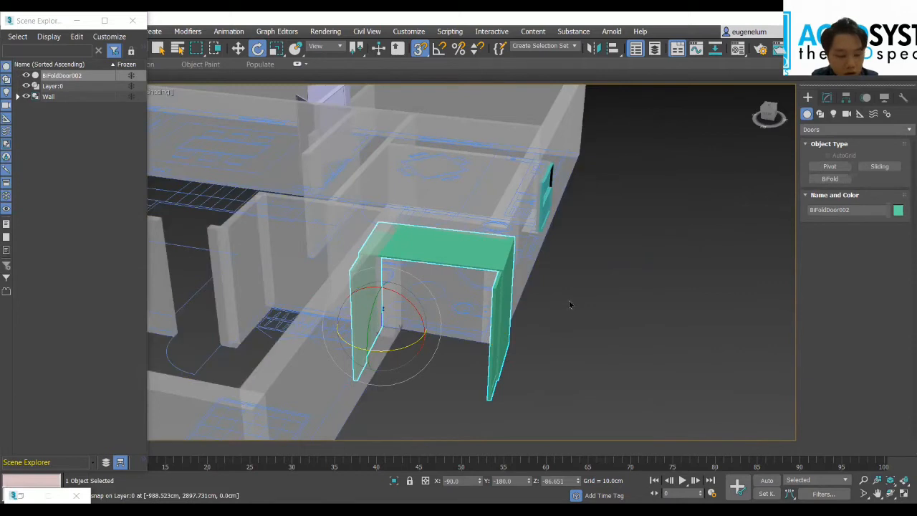
pyautogui.hotkey('ctrl', 'z')
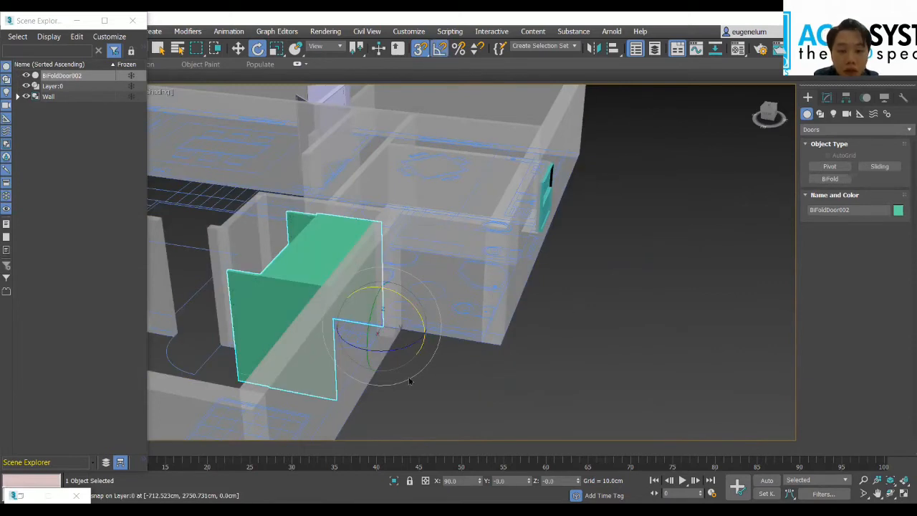
# Step: Enable angle snapping and rotate the BiFold door 90 degrees about its vertical axis
pyautogui.click(438, 50)
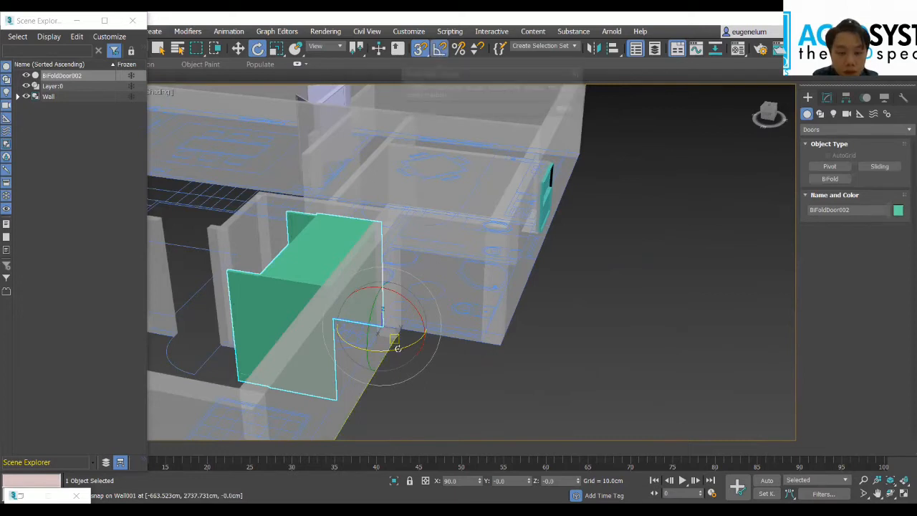
pyautogui.moveTo(404, 345); pyautogui.dragTo(447, 335)
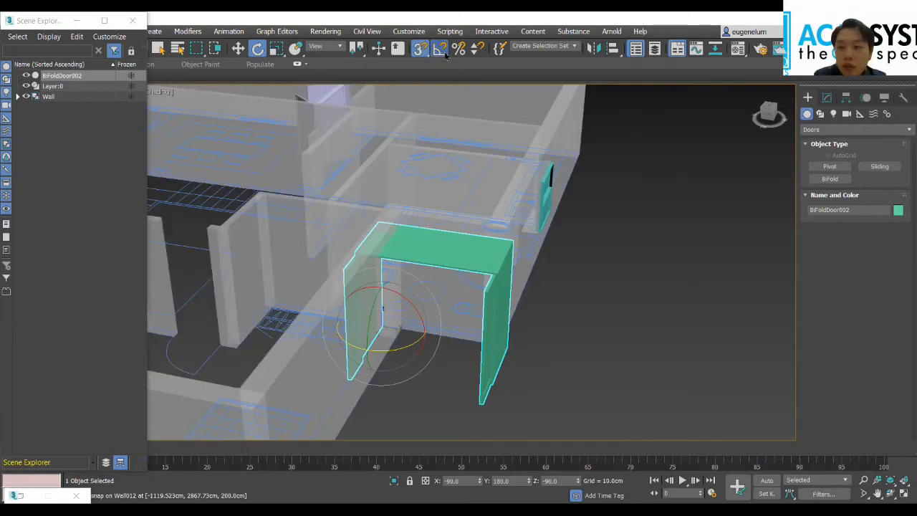
pyautogui.moveTo(768, 112); pyautogui.dragTo(778, 133)
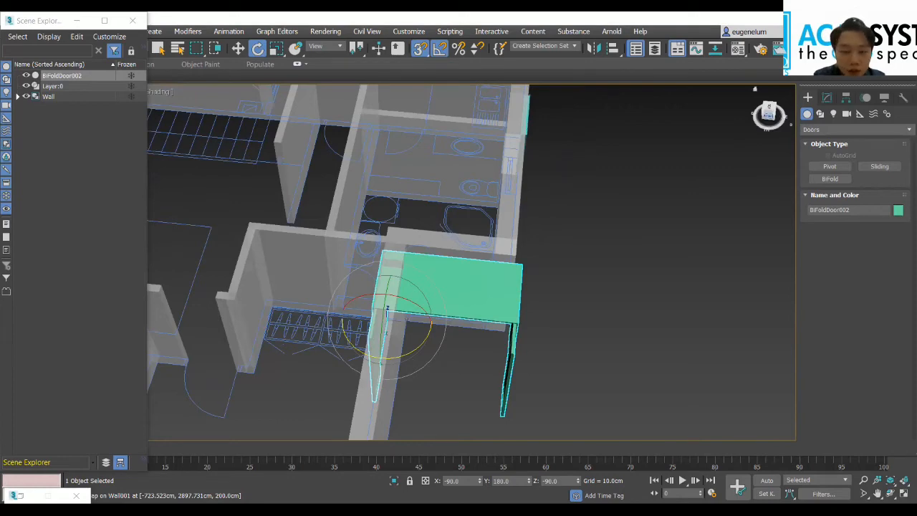
# Step: Move the BiFold door along Y to about 2506.8 cm so it sits over the wardrobe between the walls
pyautogui.moveTo(769, 111); pyautogui.dragTo(769, 126)
pyautogui.moveTo(608, 338); pyautogui.dragTo(659, 335, button='middle')
pyautogui.click(238, 47)
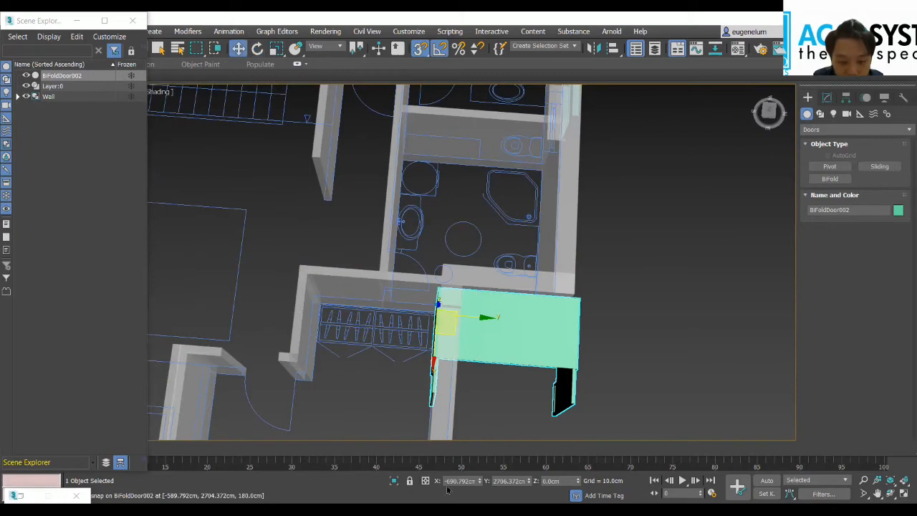
pyautogui.moveTo(530, 484); pyautogui.dragTo(517, 181)
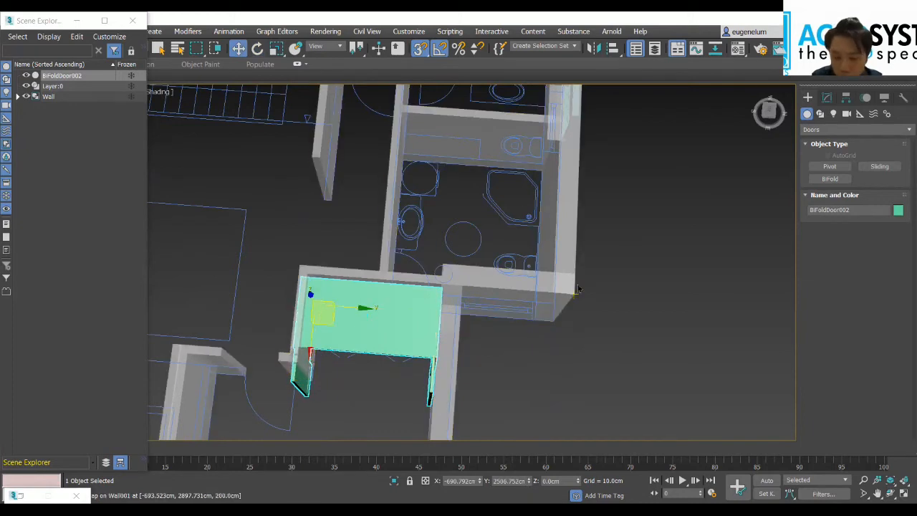
# Step: Set the BiFold door's width to 180 cm and shift it along Y to about 2522 cm to fit the wardrobe recess
pyautogui.click(827, 98)
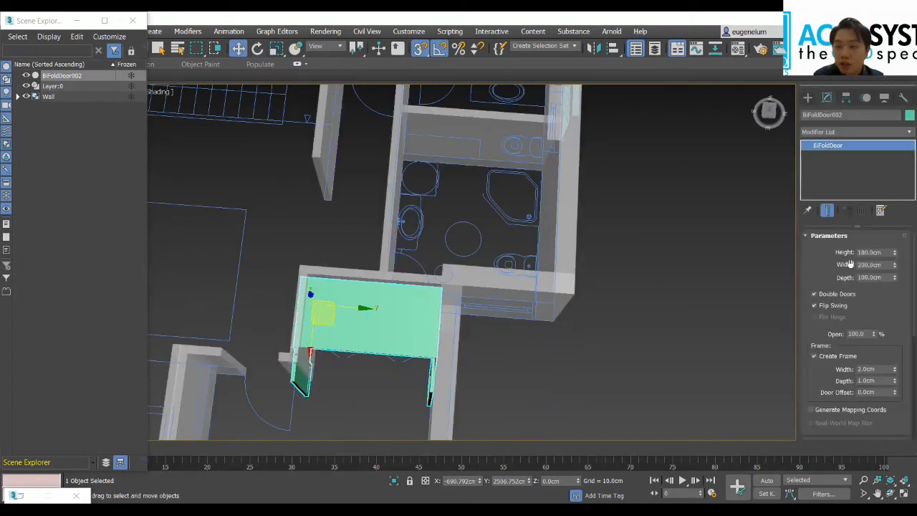
pyautogui.doubleClick(885, 265)
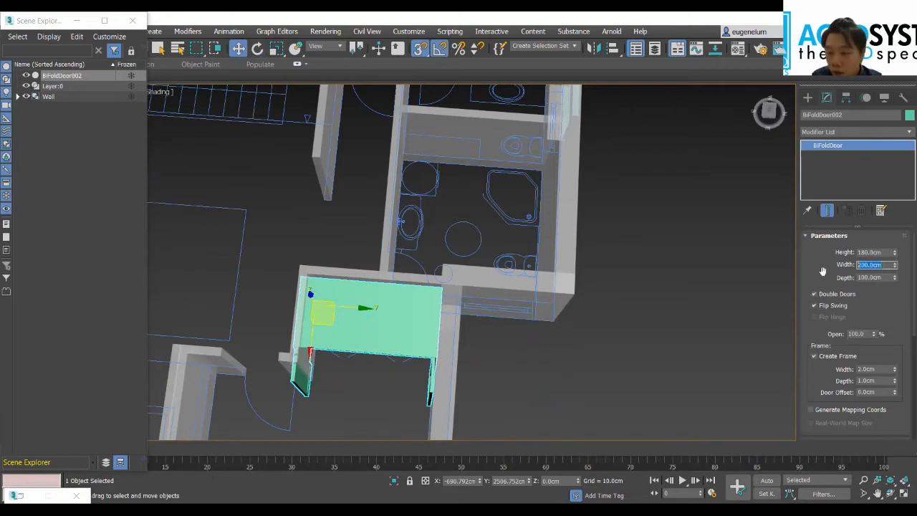
pyautogui.write('180')
pyautogui.press('Return')
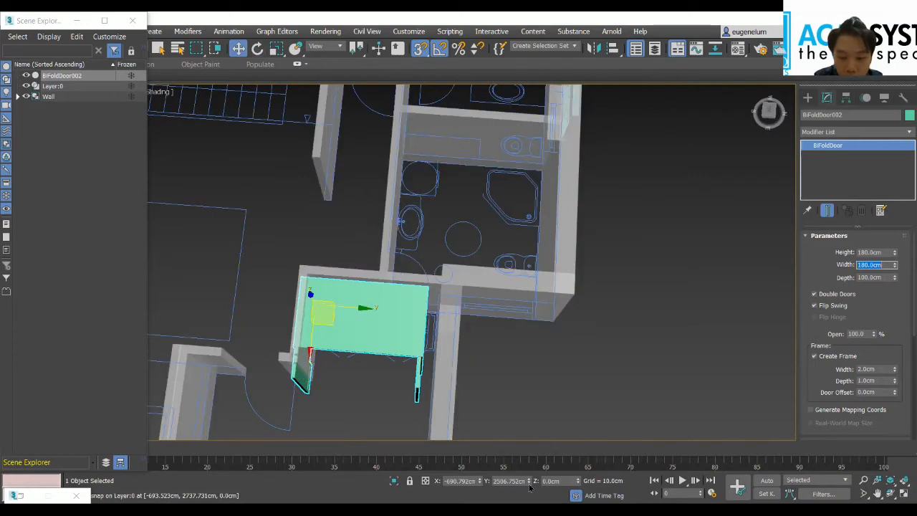
pyautogui.moveTo(531, 484); pyautogui.dragTo(536, 471)
# Step: Set the BiFold door's opening to 50% and switch Flip Swing off and on again to compare the folding direction
pyautogui.moveTo(770, 121); pyautogui.dragTo(768, 115)
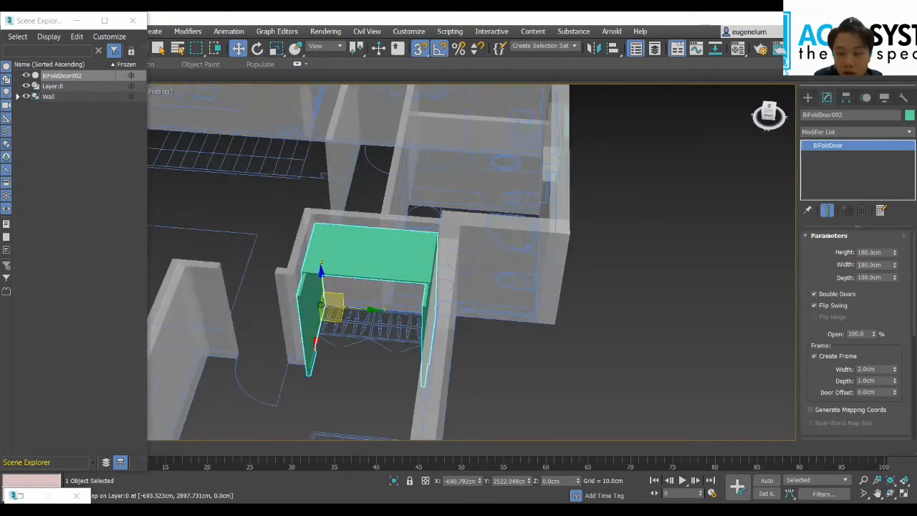
pyautogui.scroll(-1, 879, 315)
pyautogui.moveTo(868, 321); pyautogui.dragTo(797, 318)
pyautogui.write('50')
pyautogui.press('Return')
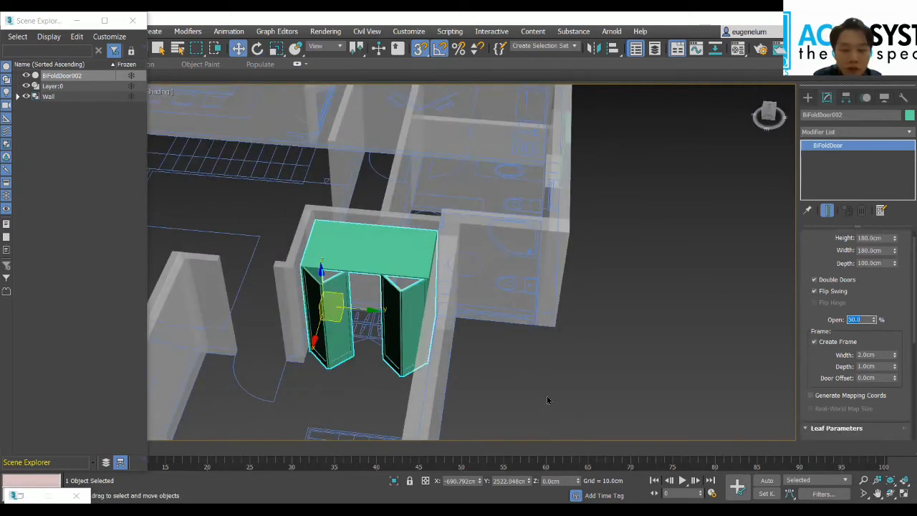
pyautogui.click(814, 291)
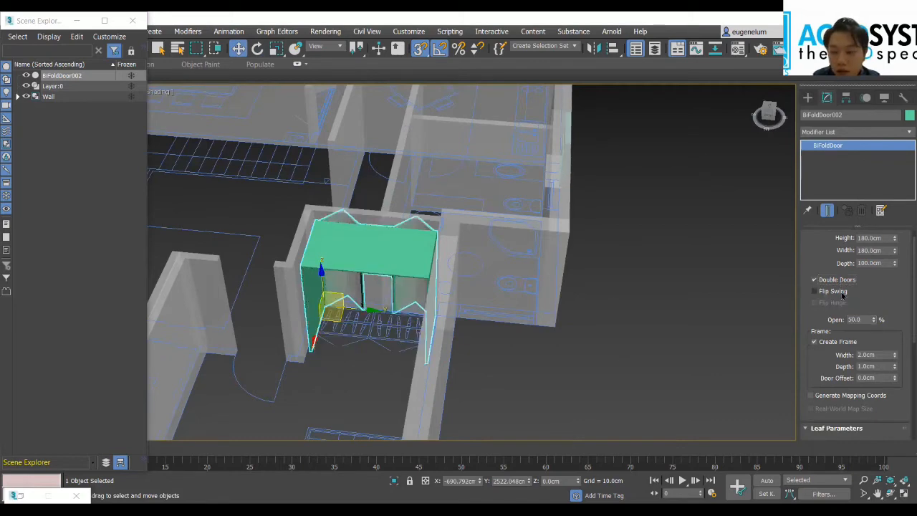
pyautogui.click(814, 290)
# Step: Inspect the placed BiFold door within the apartment and focus on the wardrobe in the other bedroom
pyautogui.scroll(-5, 470, 370)
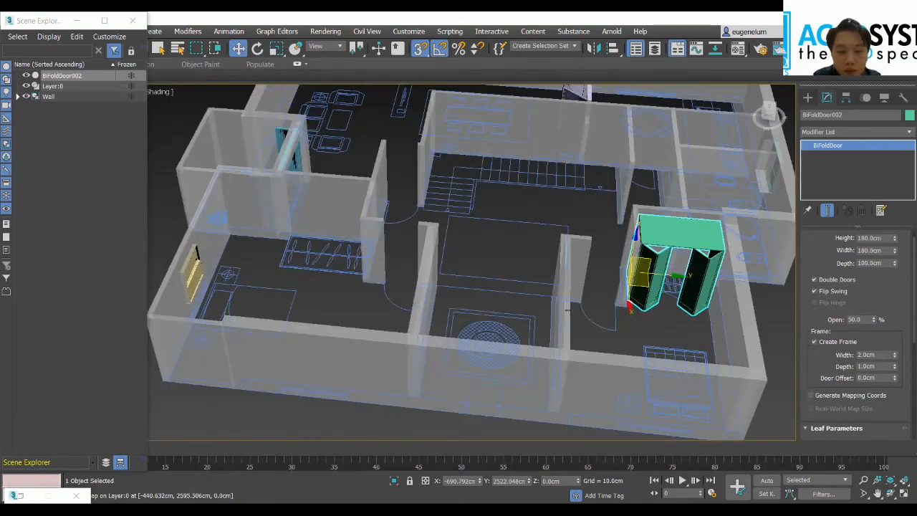
pyautogui.moveTo(568, 310); pyautogui.dragTo(576, 316, button='middle')
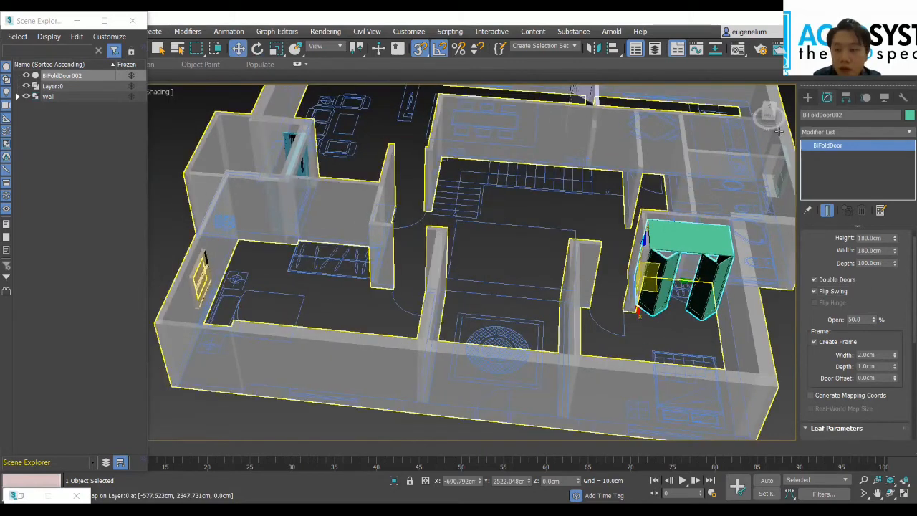
pyautogui.click(767, 111)
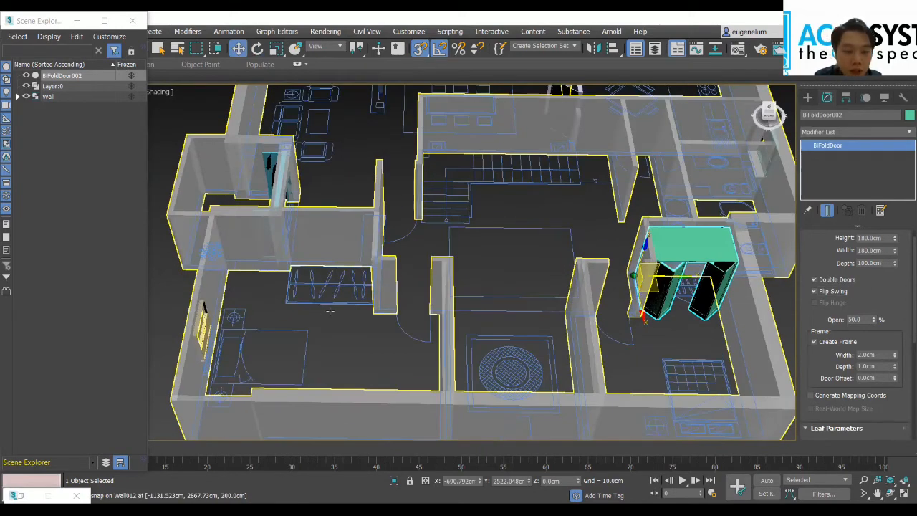
pyautogui.scroll(5, 368, 315)
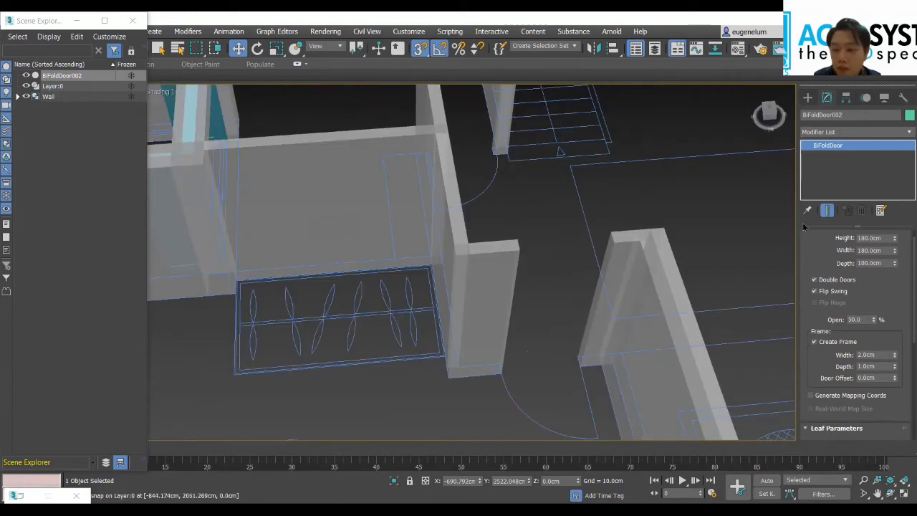
# Step: Draw a BiFold door across the other bedroom's wardrobe, snapped to its back corners, about 212.7 cm deep and 28.7 cm high
pyautogui.click(808, 98)
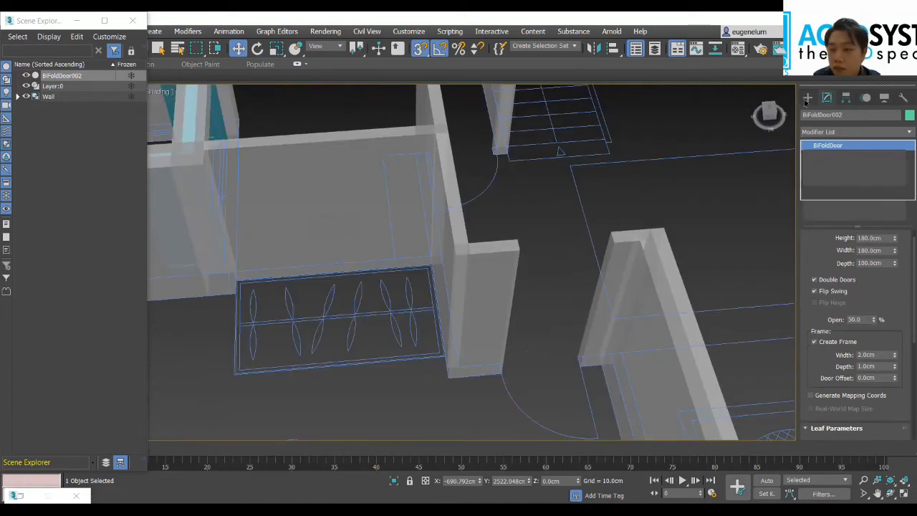
pyautogui.click(825, 182)
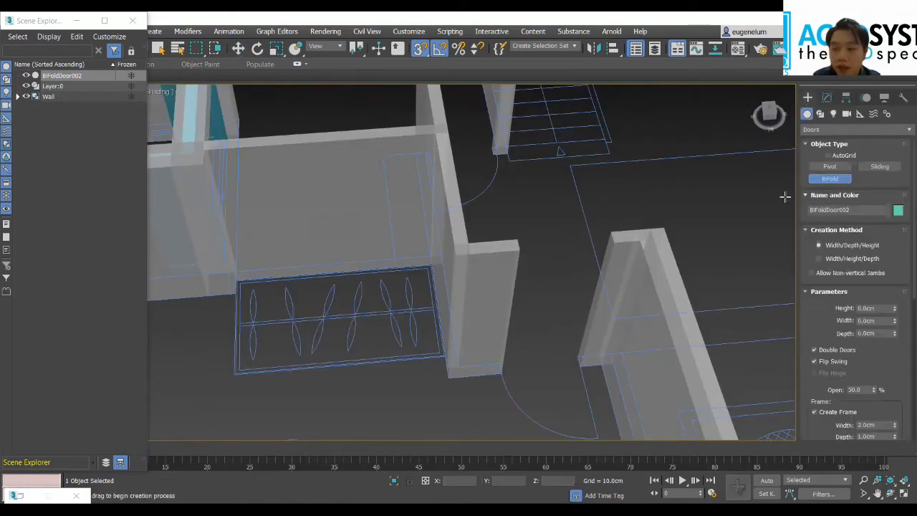
pyautogui.scroll(-8, 475, 255)
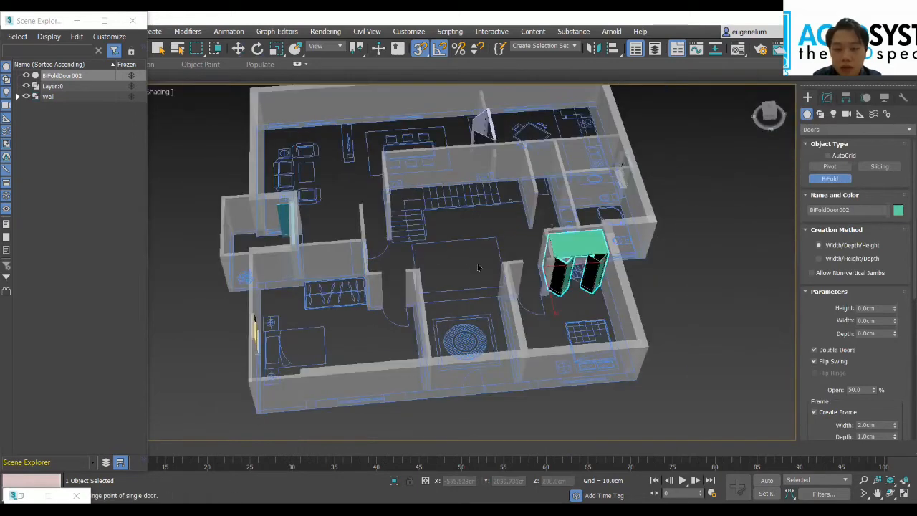
pyautogui.rightClick(770, 214)
pyautogui.click(827, 180)
pyautogui.scroll(5, 184, 307)
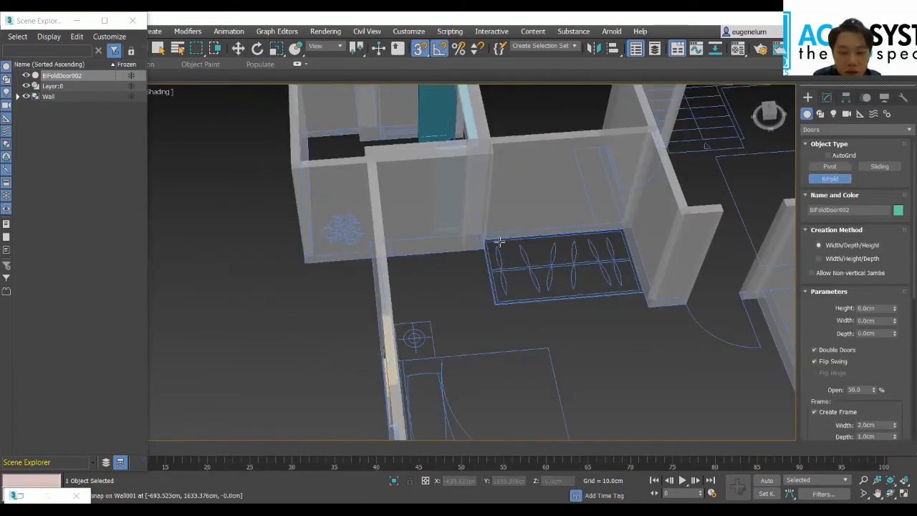
pyautogui.scroll(3, 485, 242)
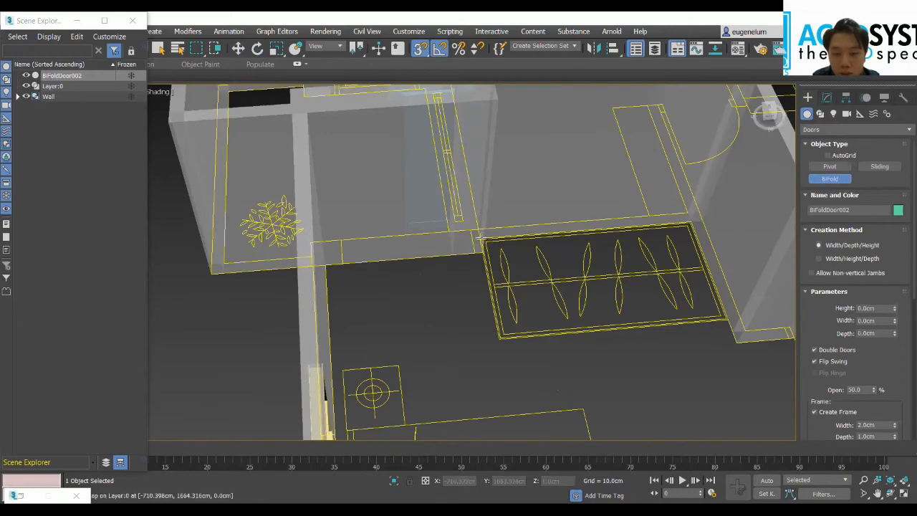
pyautogui.scroll(4, 484, 241)
pyautogui.click(483, 238)
pyautogui.scroll(-2, 666, 251)
pyautogui.moveTo(671, 252); pyautogui.dragTo(330, 292, button='middle')
pyautogui.scroll(3, 517, 287)
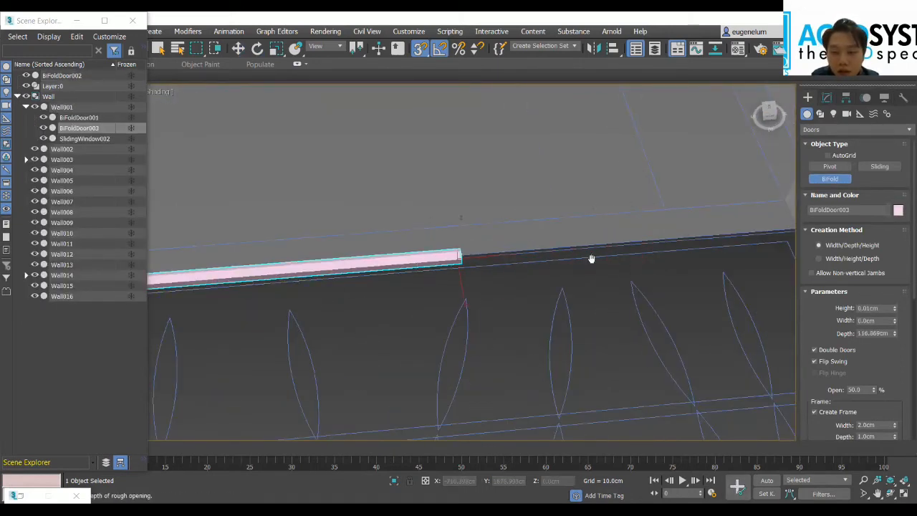
pyautogui.moveTo(575, 247); pyautogui.dragTo(529, 249, button='middle')
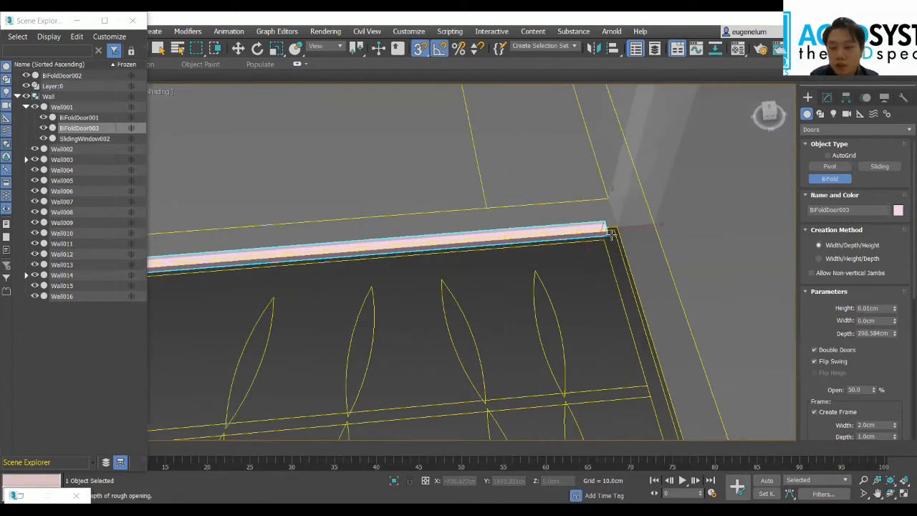
pyautogui.click(614, 240)
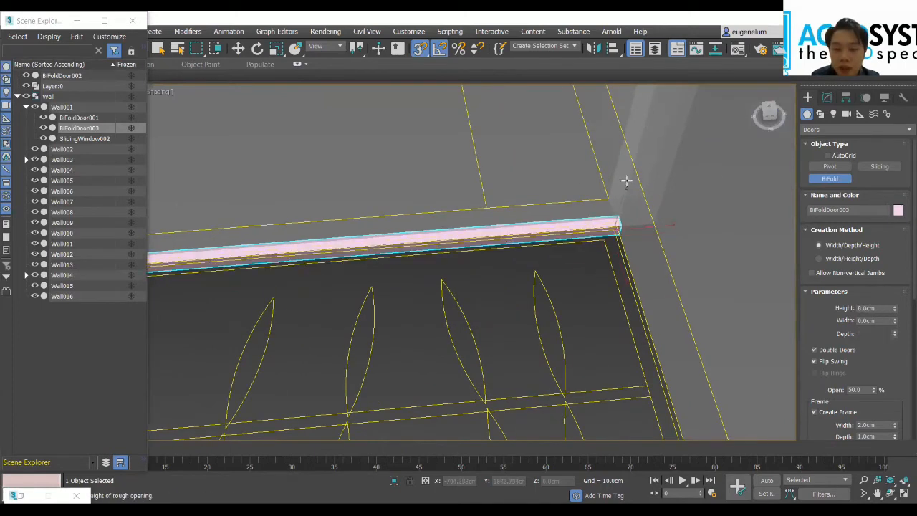
pyautogui.click(569, 143)
pyautogui.press('w')
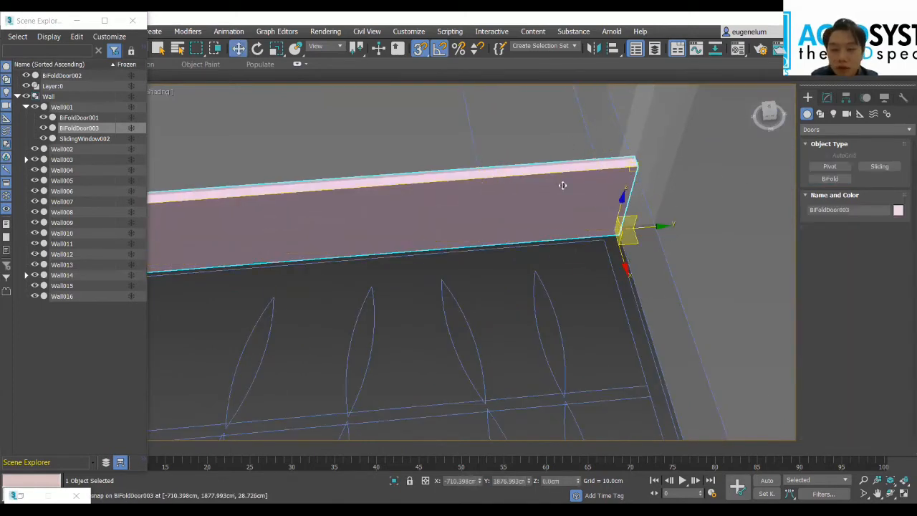
# Step: Set the new BiFold door's height to 180 cm, width to 200 cm and depth to 10 cm
pyautogui.click(826, 97)
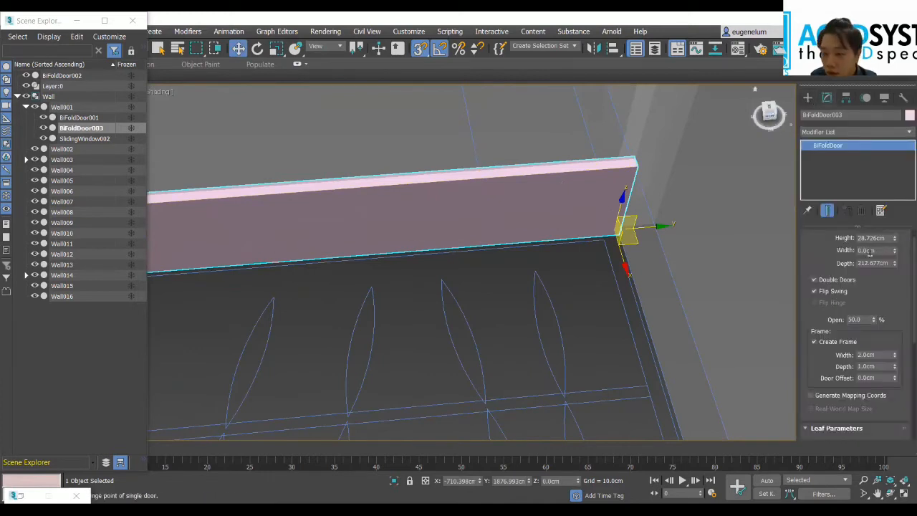
pyautogui.write('180')
pyautogui.press('Tab')
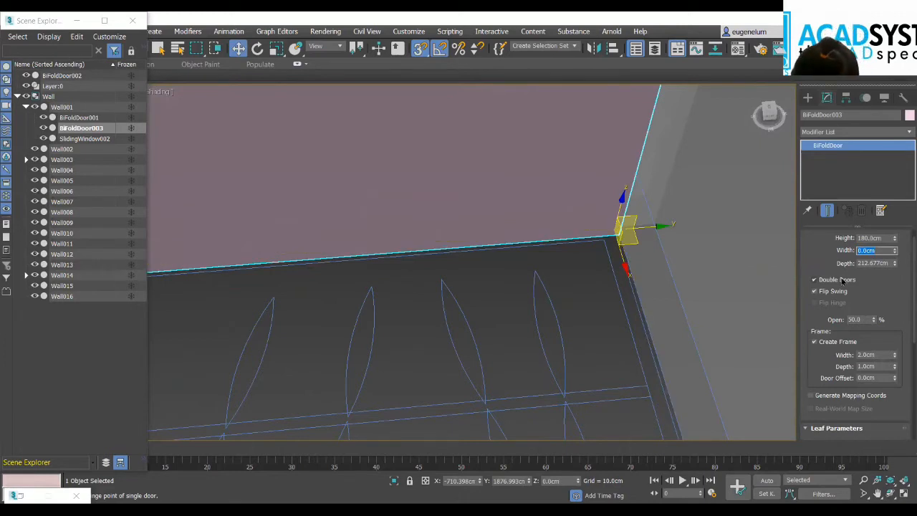
pyautogui.write('200')
pyautogui.press('Tab')
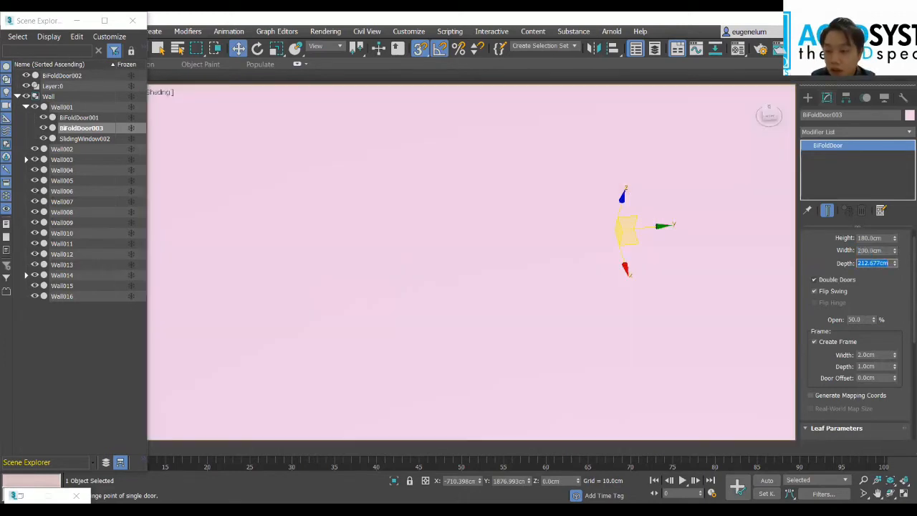
pyautogui.write('10')
pyautogui.press('Return')
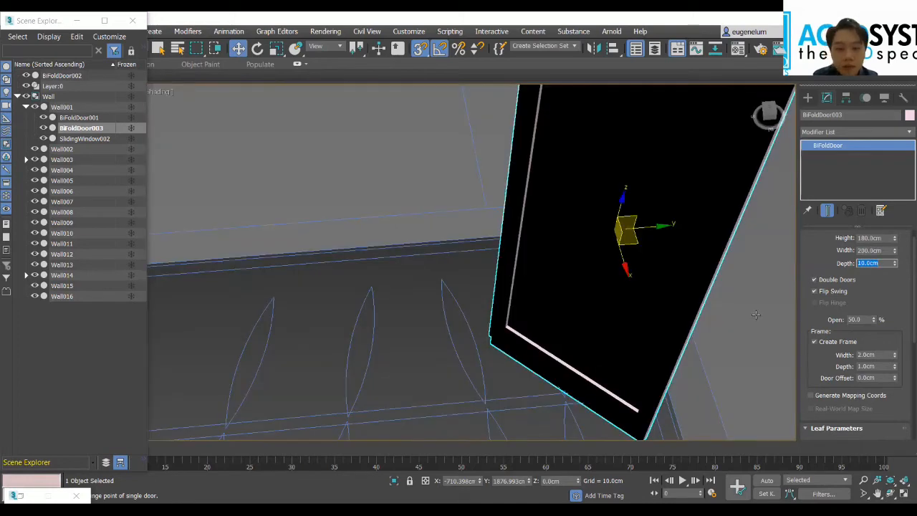
# Step: Set the new BiFold door's depth to 120 cm to fill the wardrobe recess
pyautogui.scroll(-5, 624, 310)
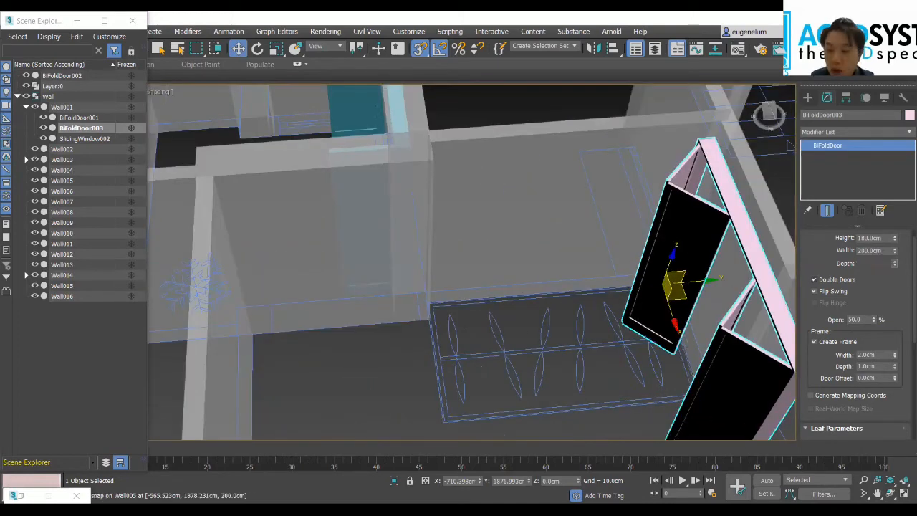
pyautogui.write('120')
pyautogui.press('Return')
# Step: Rotate the new BiFold door 90° about the Z axis so its leaves open into the bedroom
pyautogui.moveTo(408, 372); pyautogui.dragTo(322, 384, button='middle')
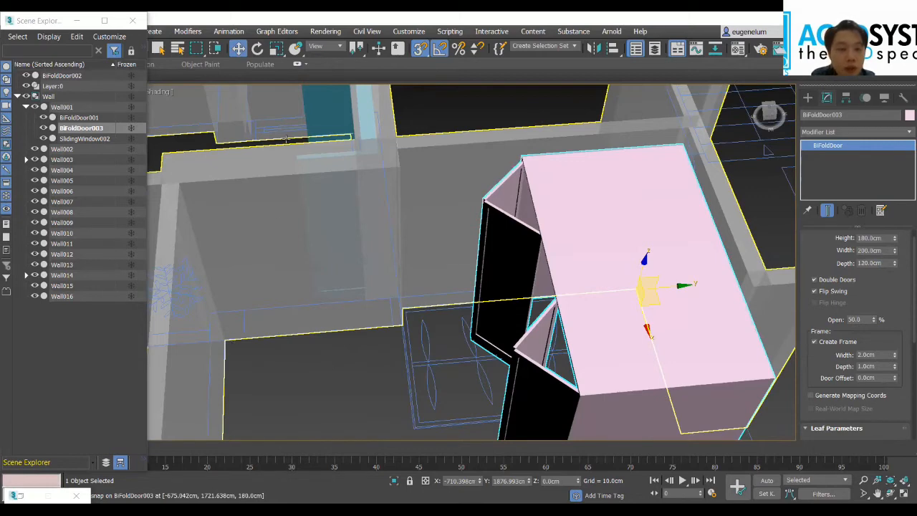
pyautogui.moveTo(457, 138); pyautogui.dragTo(303, 102, button='middle')
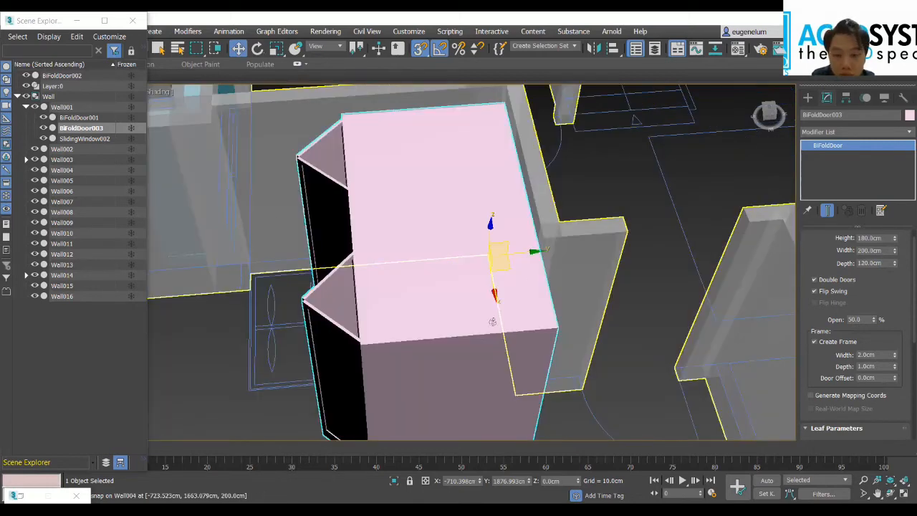
pyautogui.press('e')
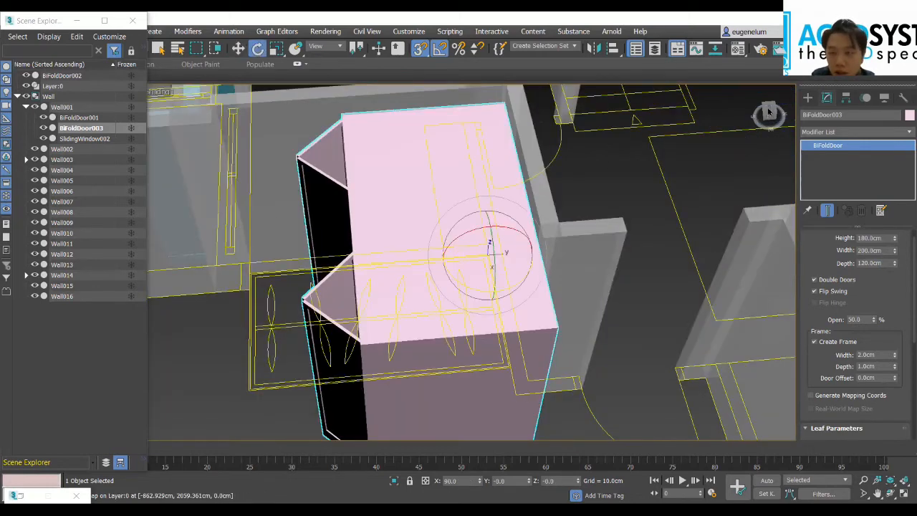
pyautogui.keyDown('alt'); pyautogui.moveTo(504, 244); pyautogui.dragTo(507, 278, button='middle'); pyautogui.keyUp('alt')
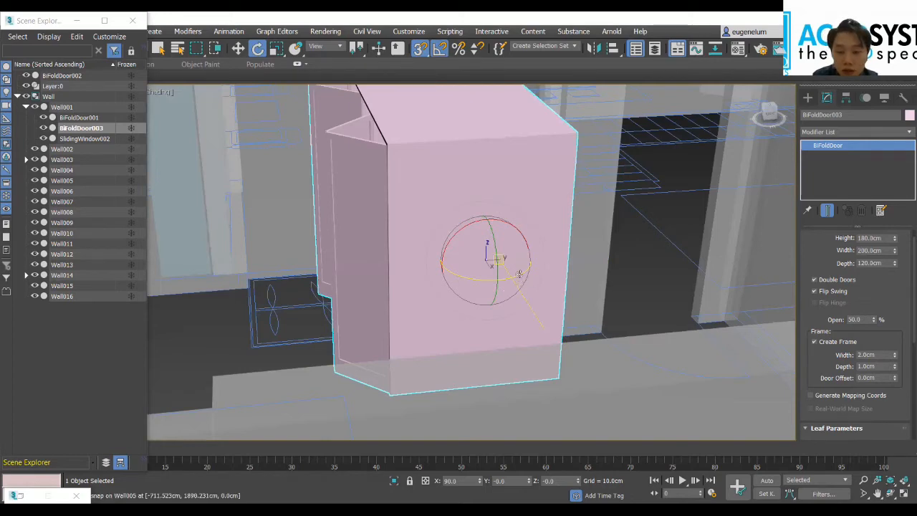
pyautogui.moveTo(520, 272); pyautogui.dragTo(559, 257)
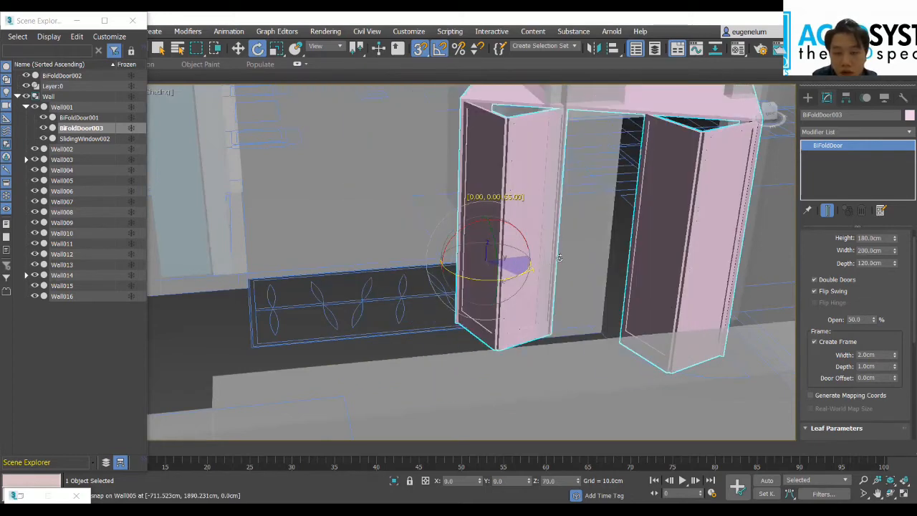
pyautogui.moveTo(495, 244); pyautogui.dragTo(497, 253)
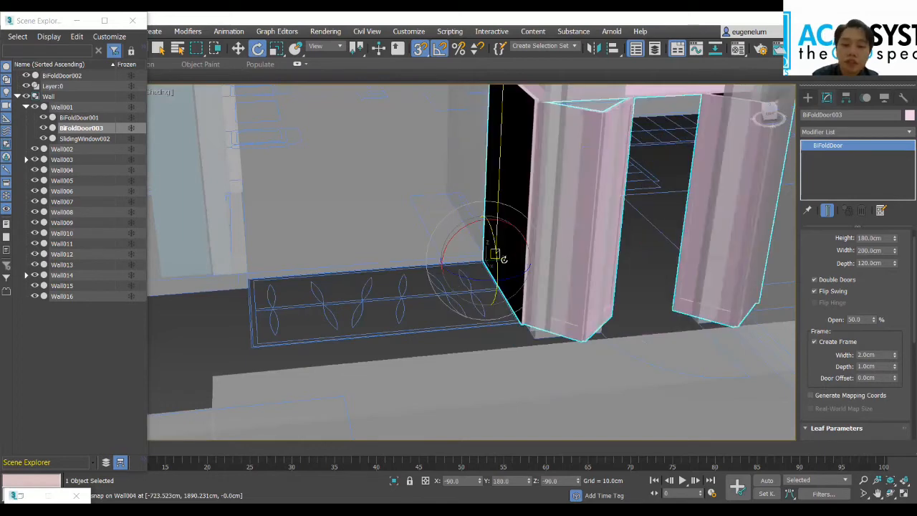
pyautogui.scroll(-3, 413, 98)
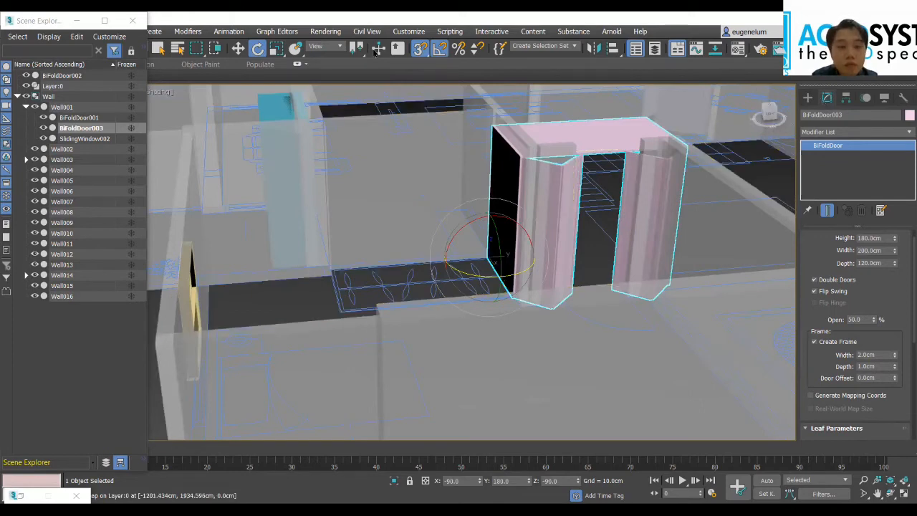
# Step: Move the rotated BiFold door along Y to about 1666.9 cm so it sits over the wardrobe between the walls
pyautogui.press('w')
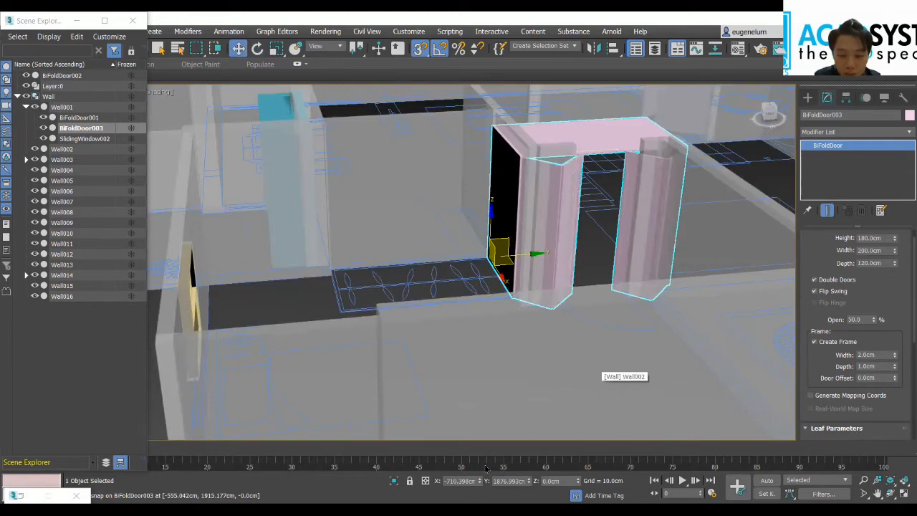
pyautogui.moveTo(530, 485); pyautogui.dragTo(528, 485)
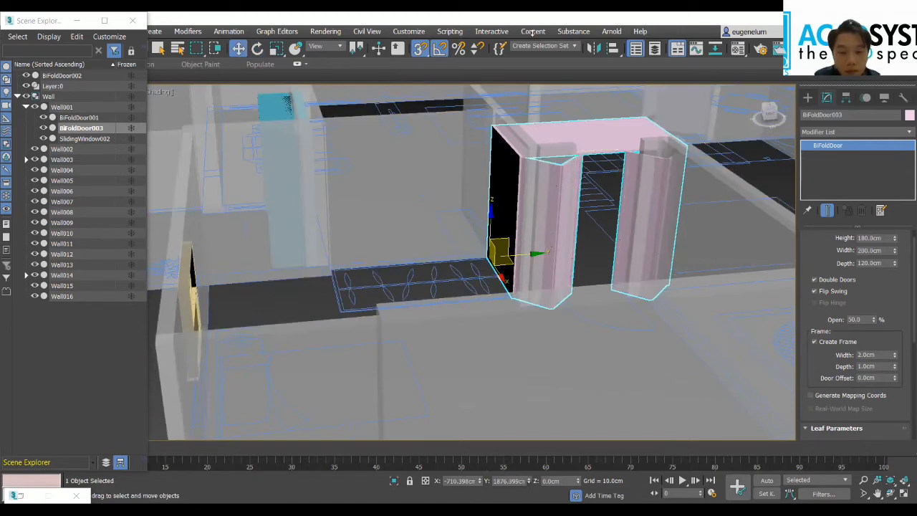
pyautogui.moveTo(532, 31); pyautogui.dragTo(541, 92)
pyautogui.moveTo(550, 140); pyautogui.dragTo(552, 167)
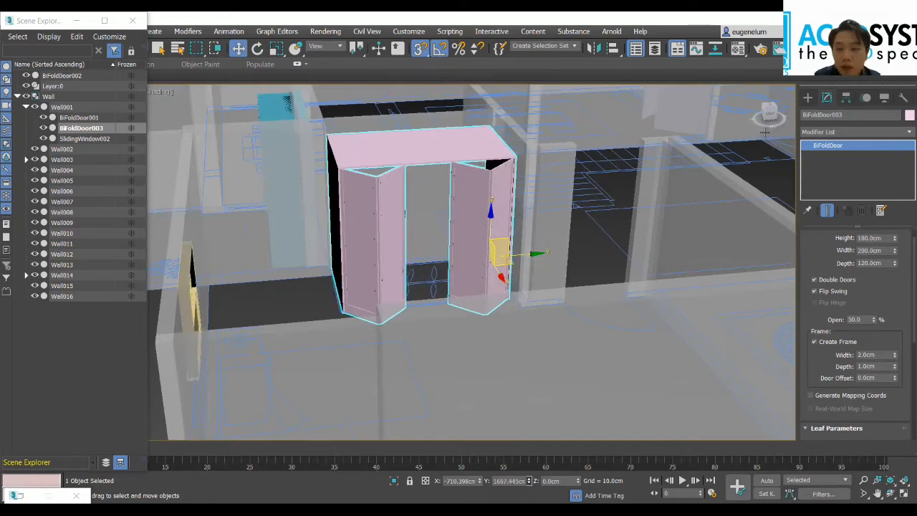
pyautogui.moveTo(765, 133); pyautogui.dragTo(767, 127)
pyautogui.keyDown('alt'); pyautogui.moveTo(411, 192); pyautogui.dragTo(411, 252, button='middle'); pyautogui.keyUp('alt')
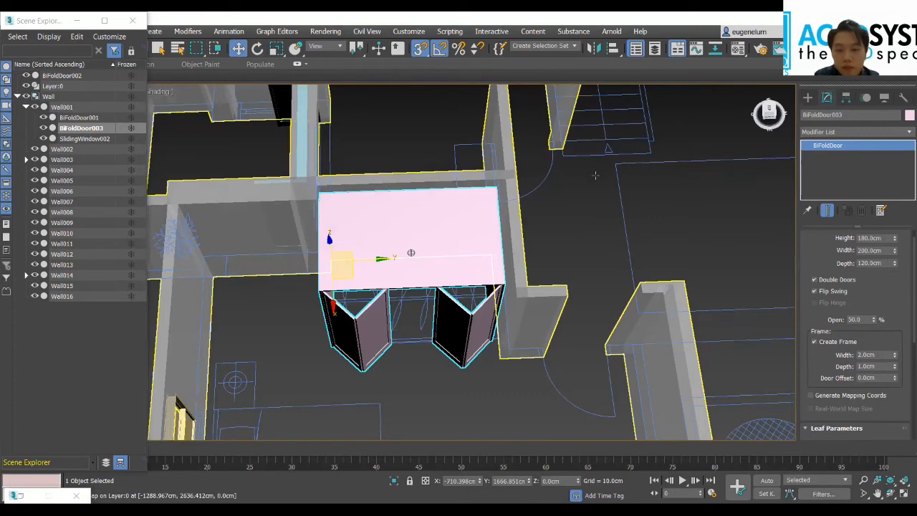
# Step: Turn on see-through display for the new BiFold door, the Pivot door and the other BiFold door, and view the whole apartment
pyautogui.scroll(-5, 595, 175)
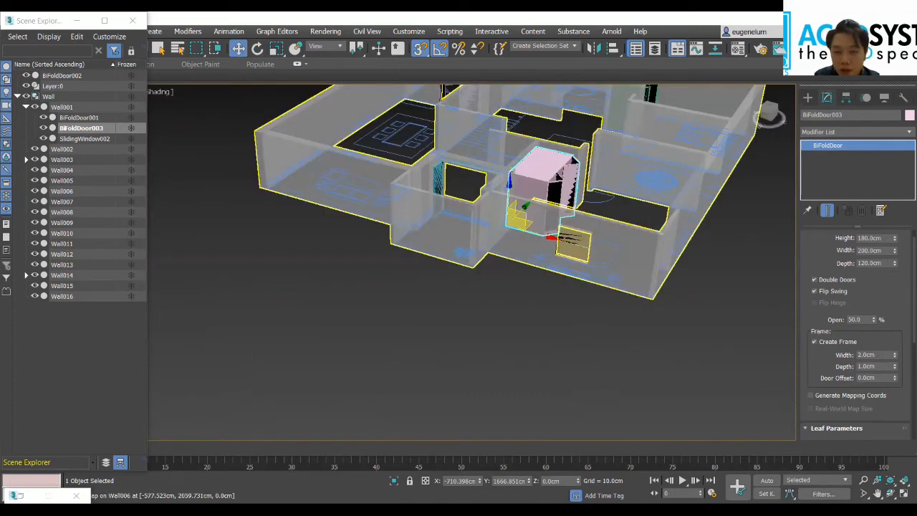
pyautogui.keyDown('alt'); pyautogui.moveTo(594, 179); pyautogui.dragTo(629, 201, button='middle'); pyautogui.keyUp('alt')
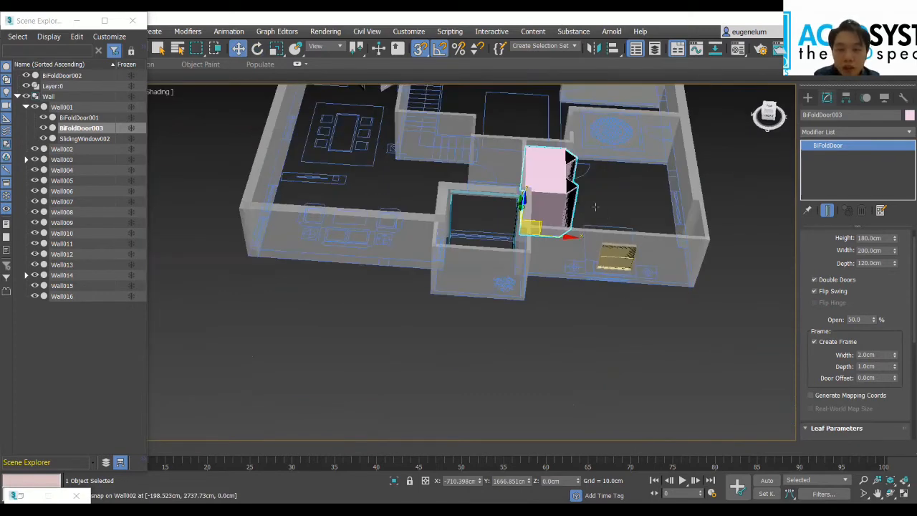
pyautogui.scroll(-4, 594, 207)
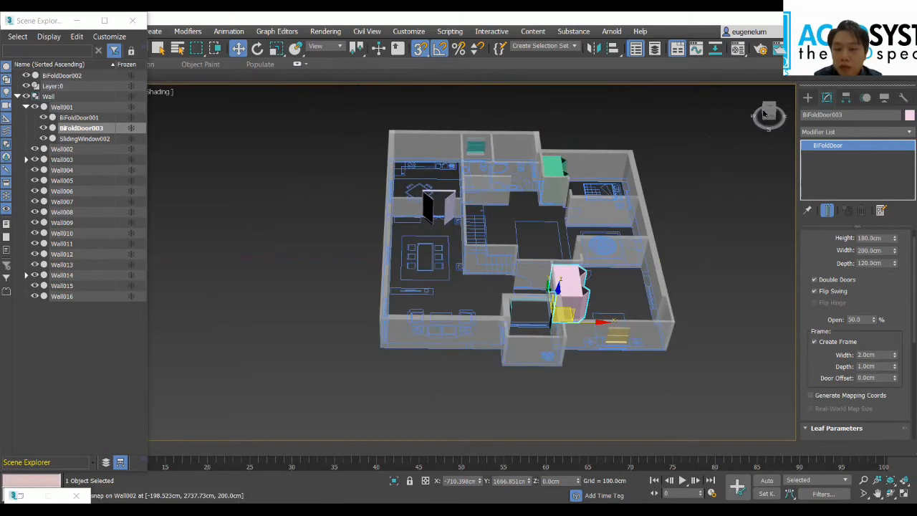
pyautogui.moveTo(769, 114); pyautogui.dragTo(769, 115)
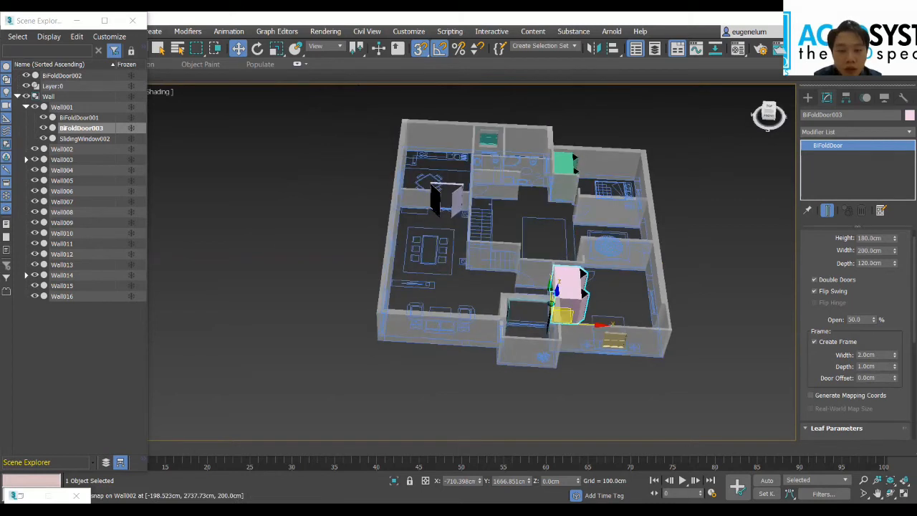
pyautogui.keyDown('alt'); pyautogui.moveTo(580, 308); pyautogui.dragTo(582, 305, button='middle'); pyautogui.keyUp('alt')
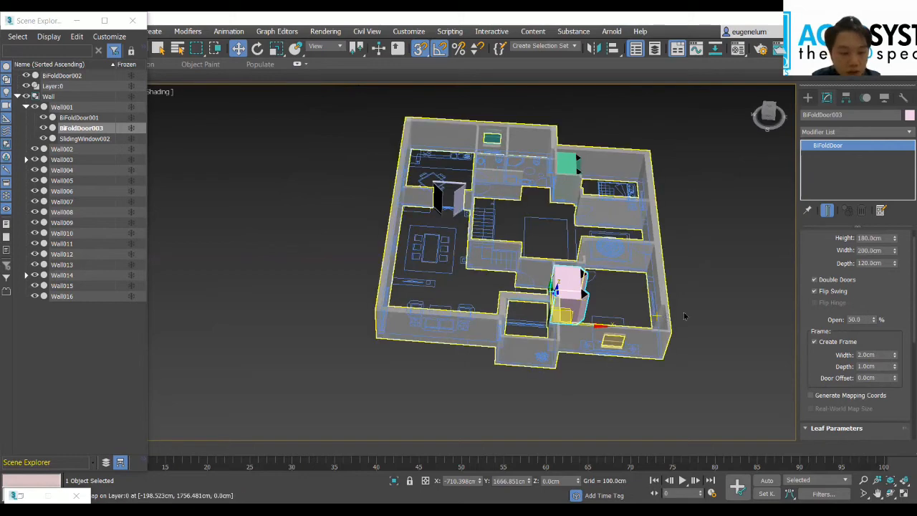
pyautogui.hotkey('alt', 'x')
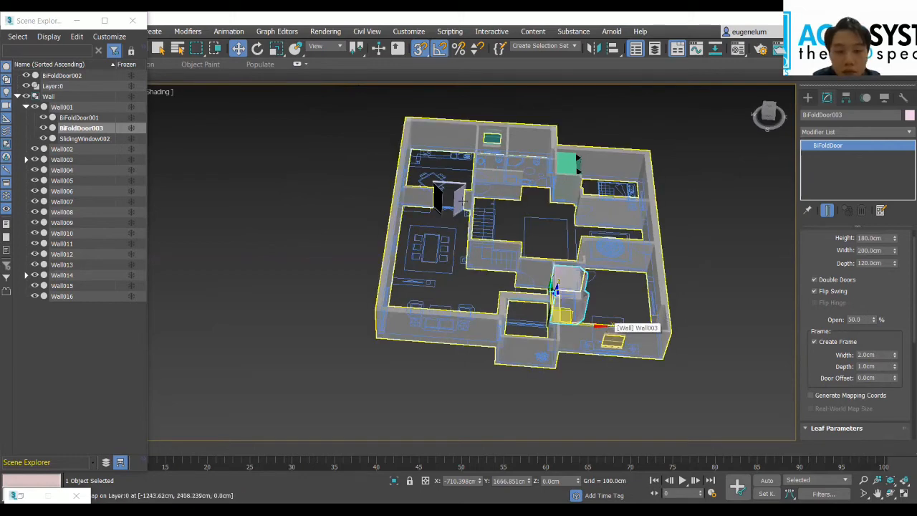
pyautogui.click(459, 200)
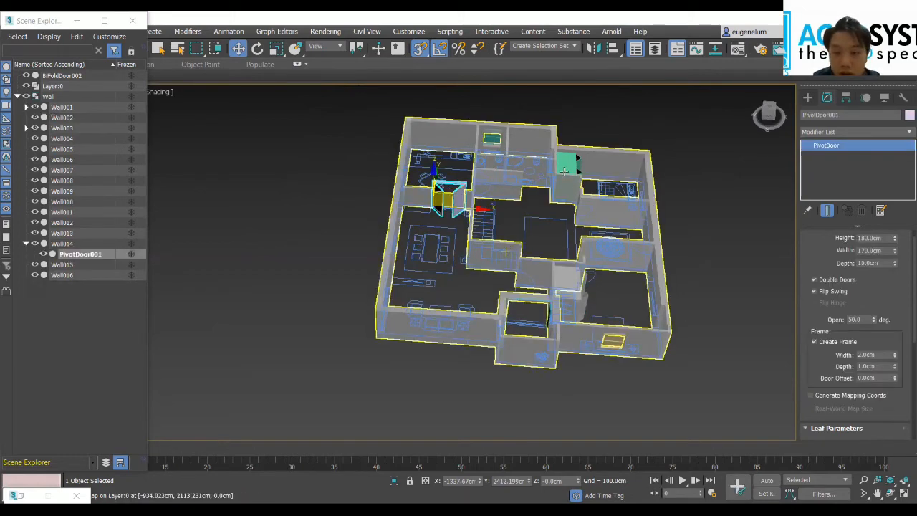
pyautogui.click(565, 172)
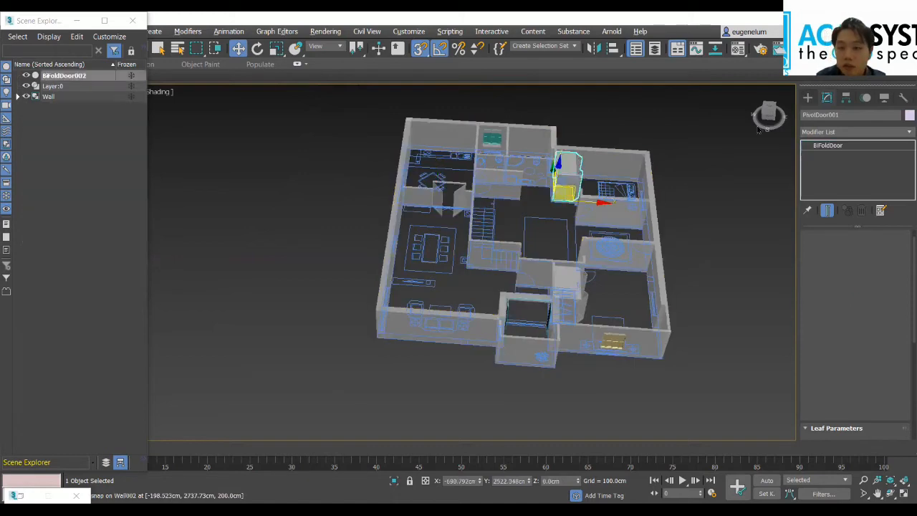
pyautogui.moveTo(768, 113); pyautogui.dragTo(762, 118)
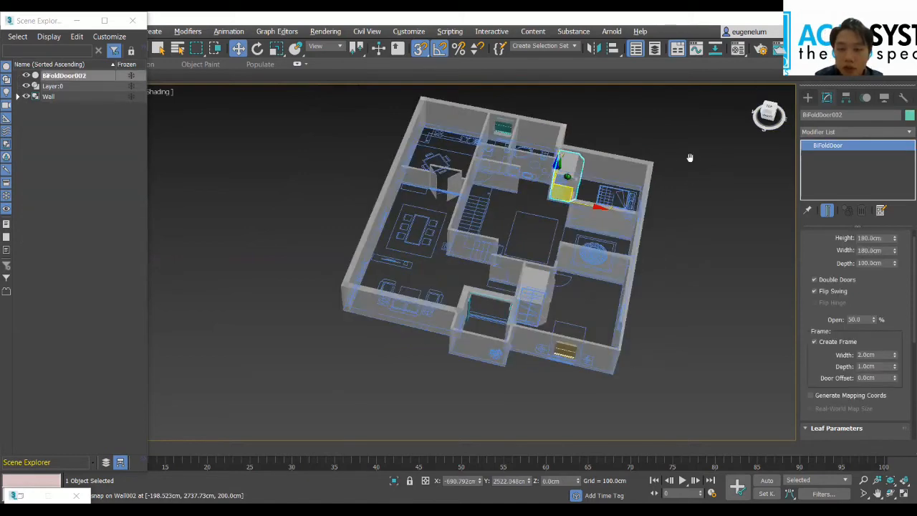
pyautogui.keyDown('alt'); pyautogui.moveTo(698, 253); pyautogui.dragTo(384, 262, button='middle'); pyautogui.keyUp('alt')
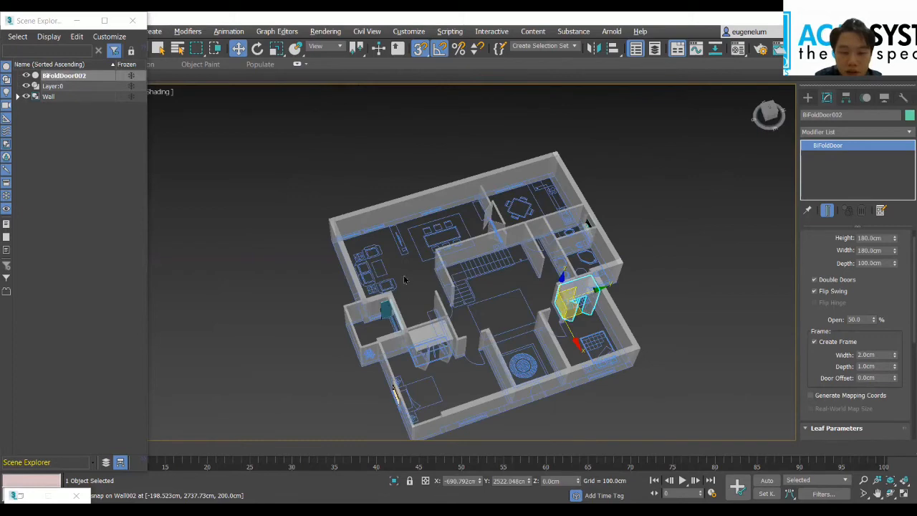
# Step: Draw an L-Type Stair along the stairwell walls over the floor-plan stairs, with flights about 222 cm and 266 cm long
pyautogui.scroll(3, 429, 297)
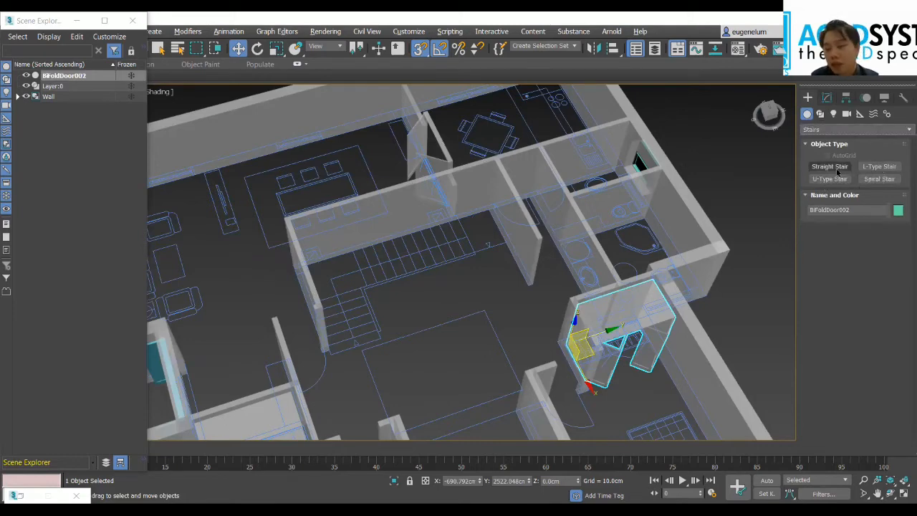
pyautogui.click(874, 167)
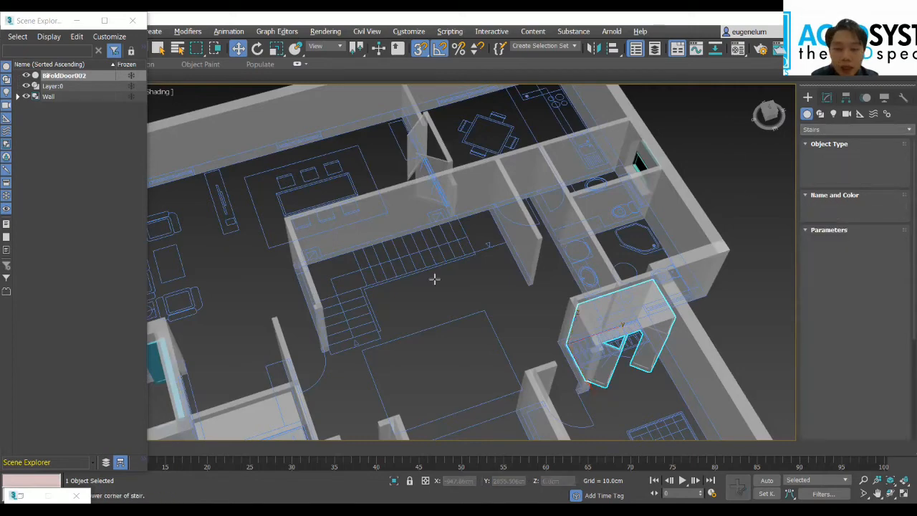
pyautogui.scroll(3, 421, 315)
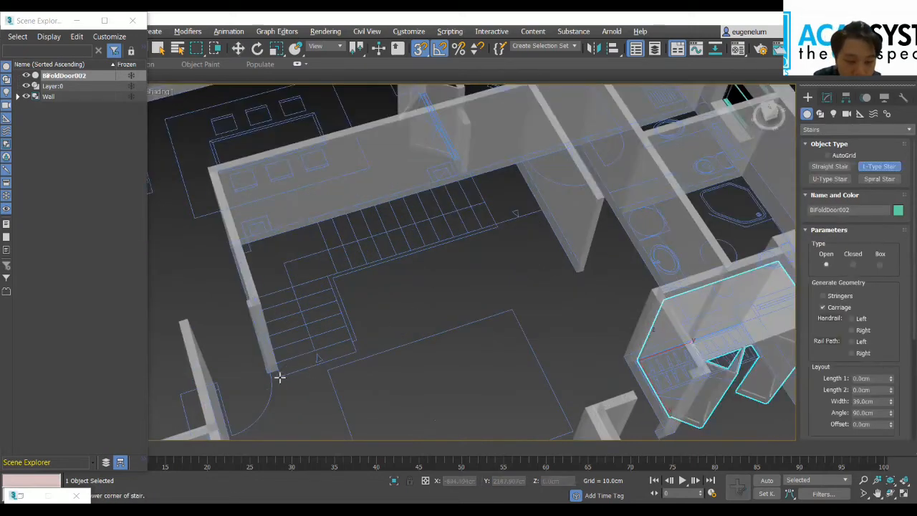
pyautogui.scroll(5, 279, 377)
pyautogui.moveTo(279, 376); pyautogui.dragTo(194, 105)
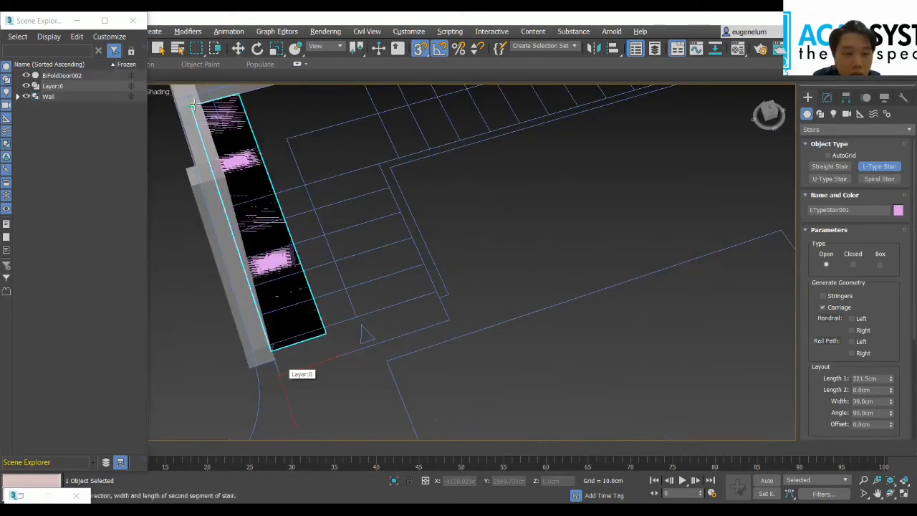
pyautogui.moveTo(282, 138); pyautogui.dragTo(272, 156, button='middle')
pyautogui.moveTo(520, 167); pyautogui.dragTo(398, 275, button='middle')
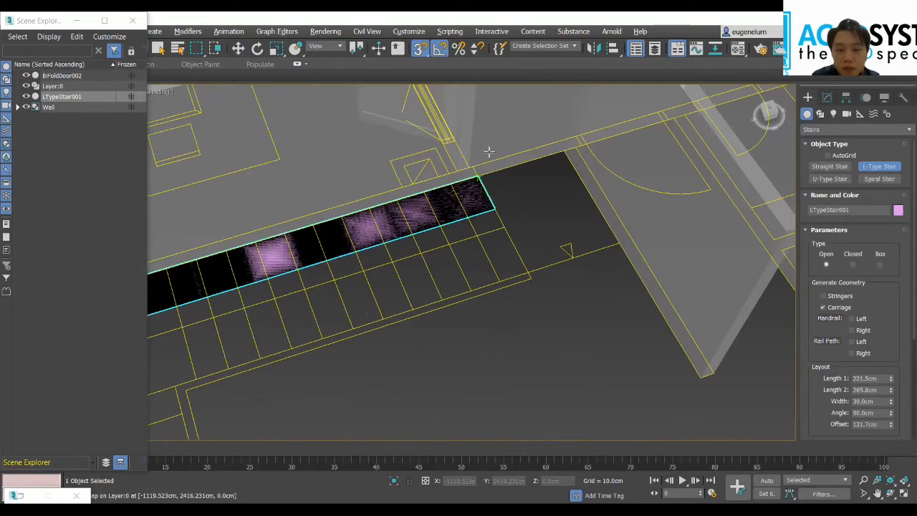
pyautogui.scroll(-3, 517, 300)
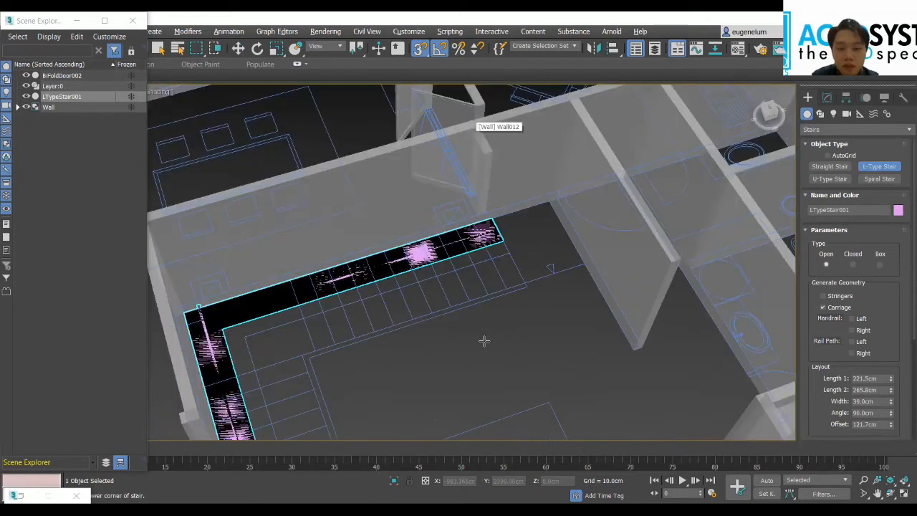
pyautogui.scroll(-2, 527, 365)
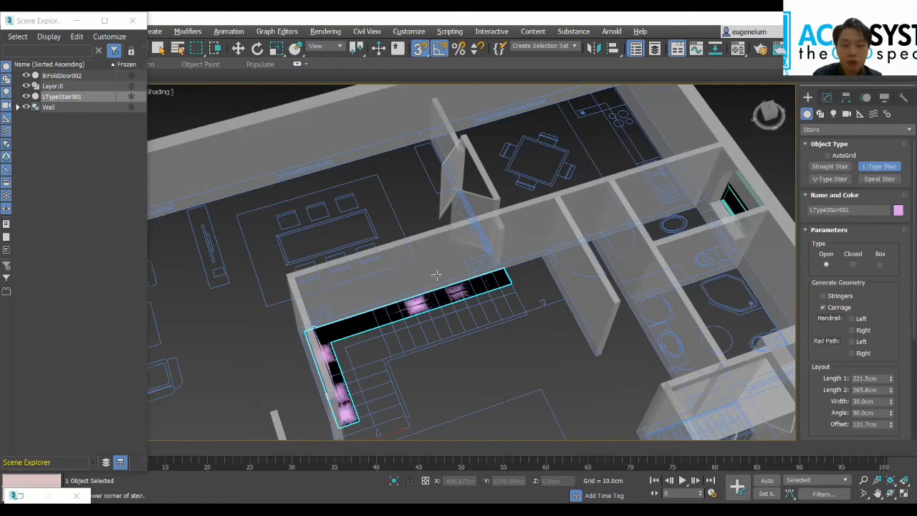
pyautogui.moveTo(436, 275); pyautogui.dragTo(368, 192, button='middle')
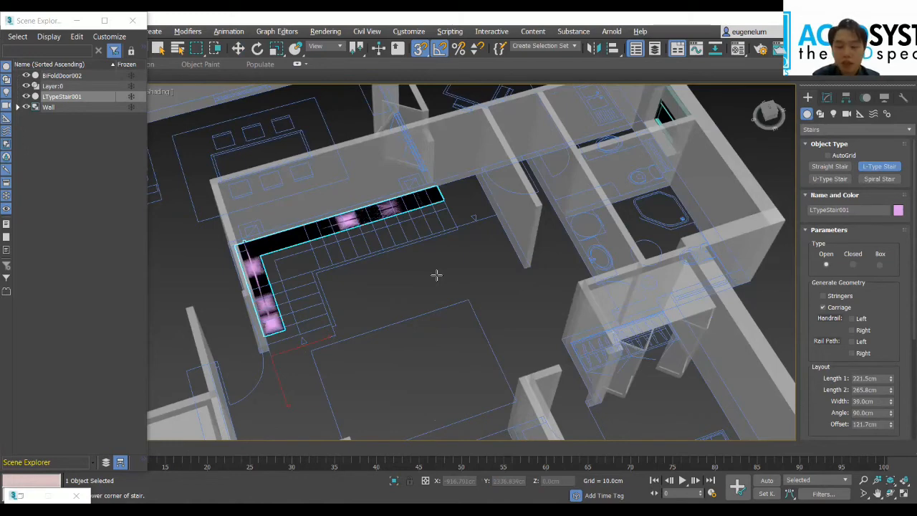
# Step: Set the L-type stair's Length 1 to 140 cm and Length 2 to 245 cm
pyautogui.click(870, 378)
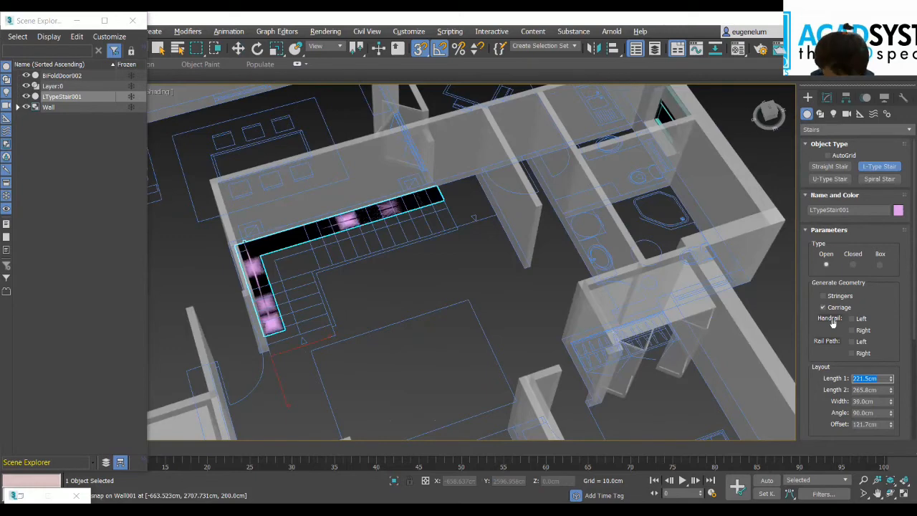
pyautogui.write('3')
pyautogui.write('40')
pyautogui.press('Tab')
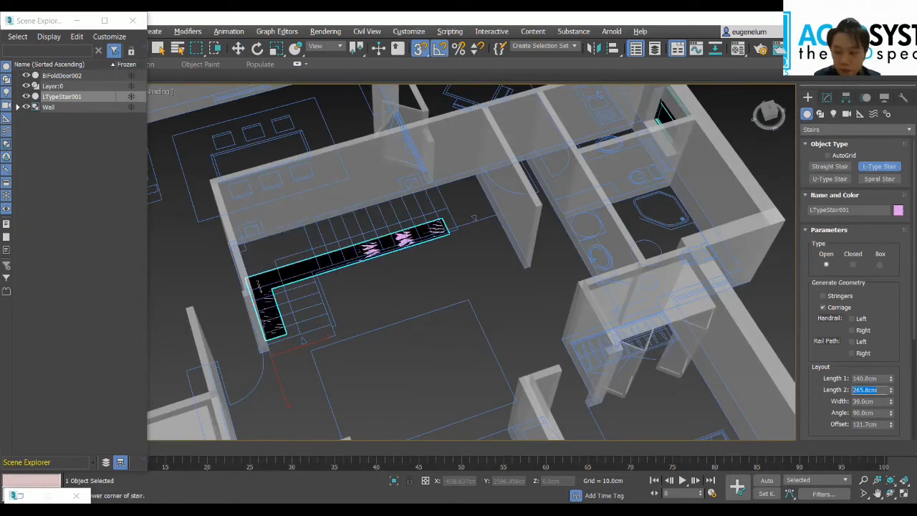
pyautogui.write('24')
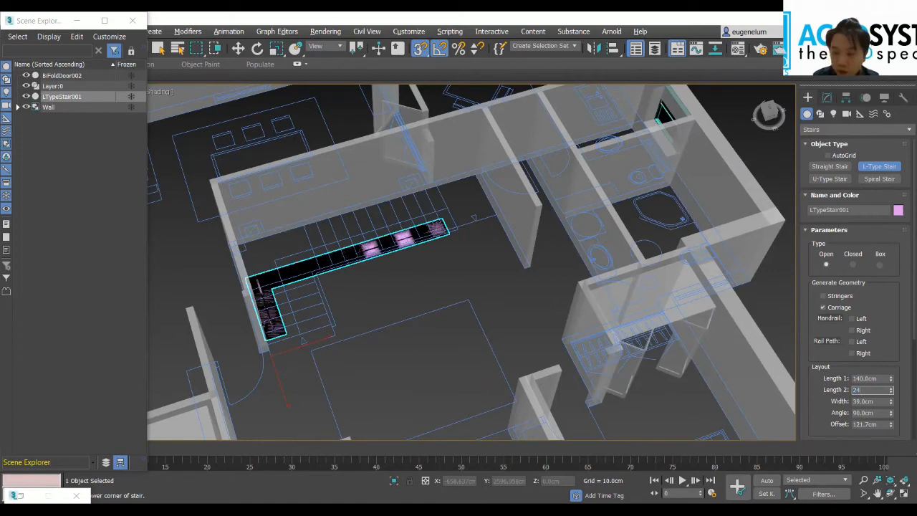
pyautogui.write('5')
pyautogui.press('Tab')
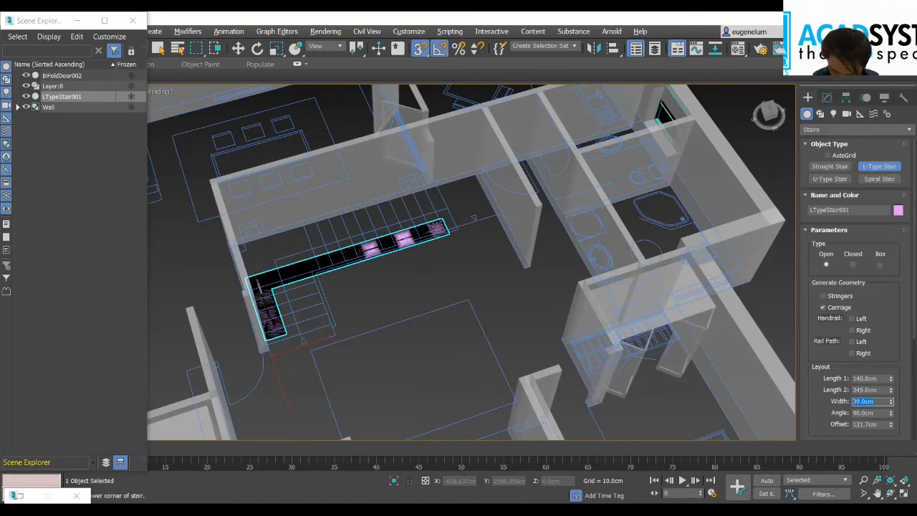
# Step: Set the L-type stair's width to 120 cm and its offset to 60 cm
pyautogui.write('120')
pyautogui.press('Tab')
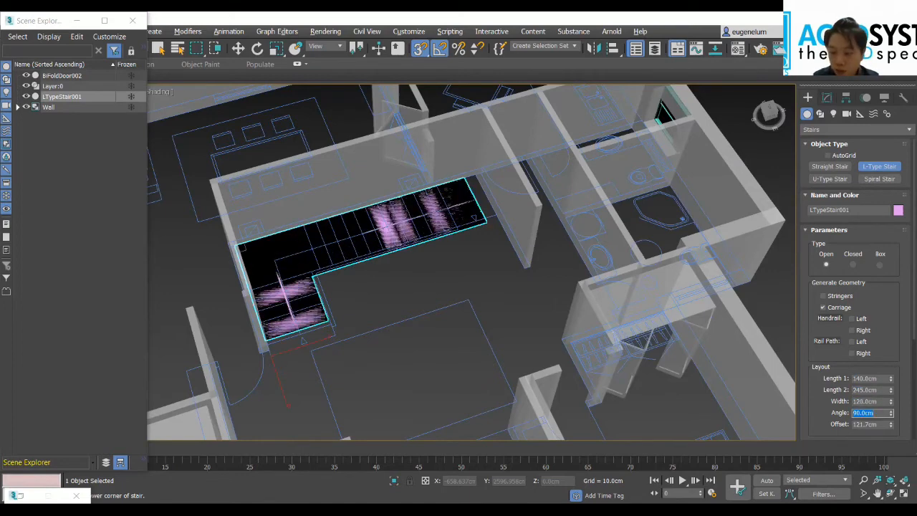
pyautogui.press('Tab')
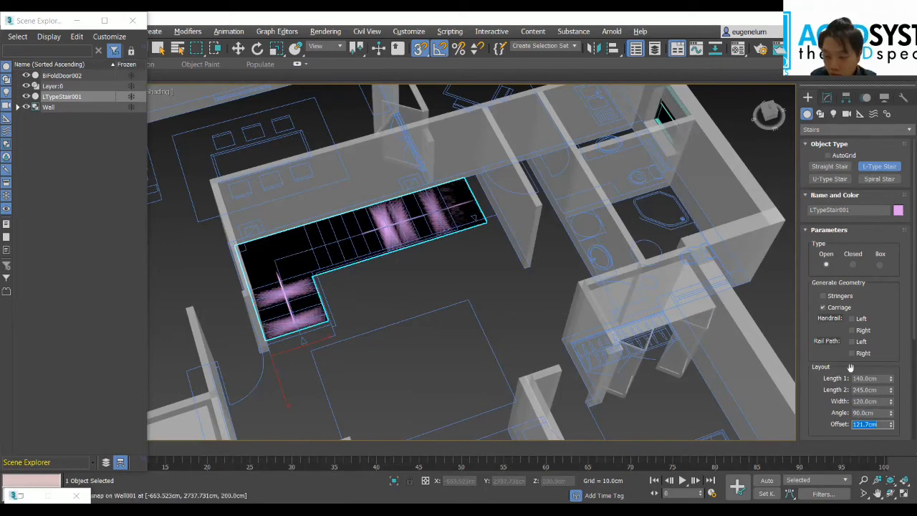
pyautogui.scroll(-1, 837, 358)
pyautogui.write('60')
pyautogui.press('Return')
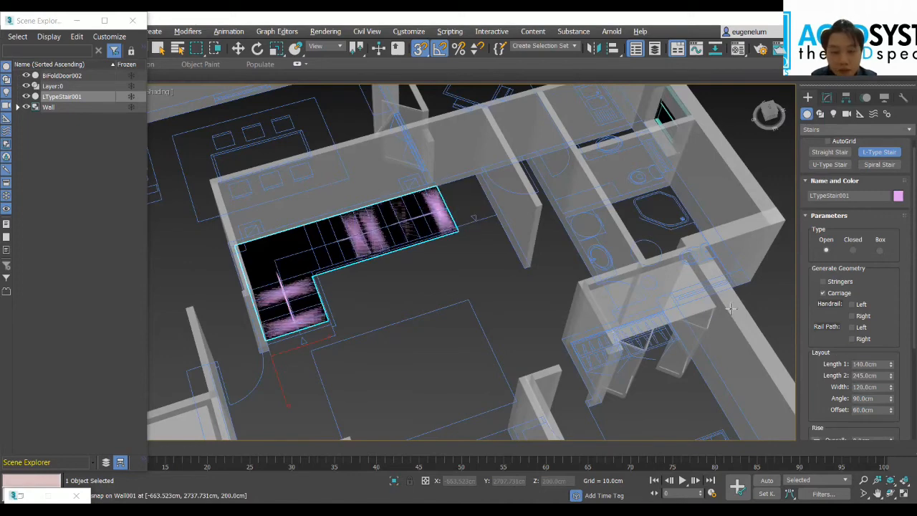
# Step: Set the stair's overall rise to 200 cm
pyautogui.scroll(-2, 835, 273)
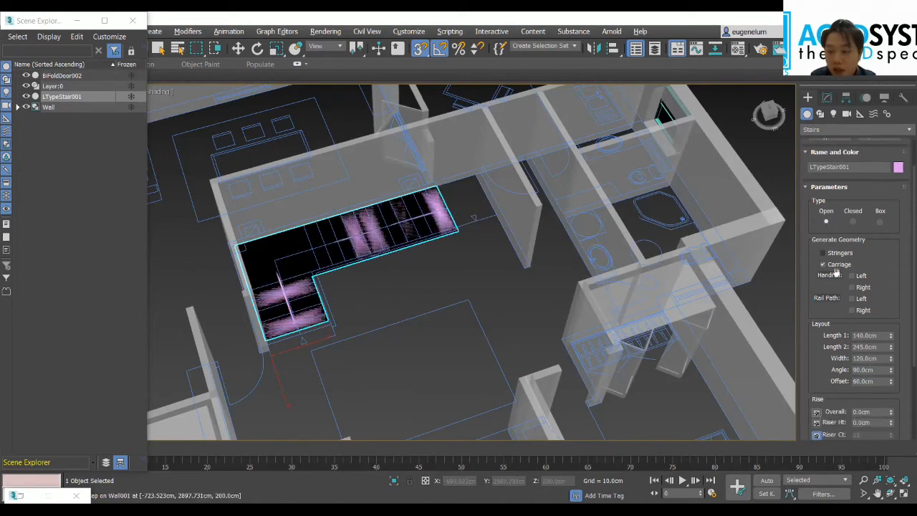
pyautogui.moveTo(770, 115); pyautogui.dragTo(772, 101)
pyautogui.scroll(-2, 868, 345)
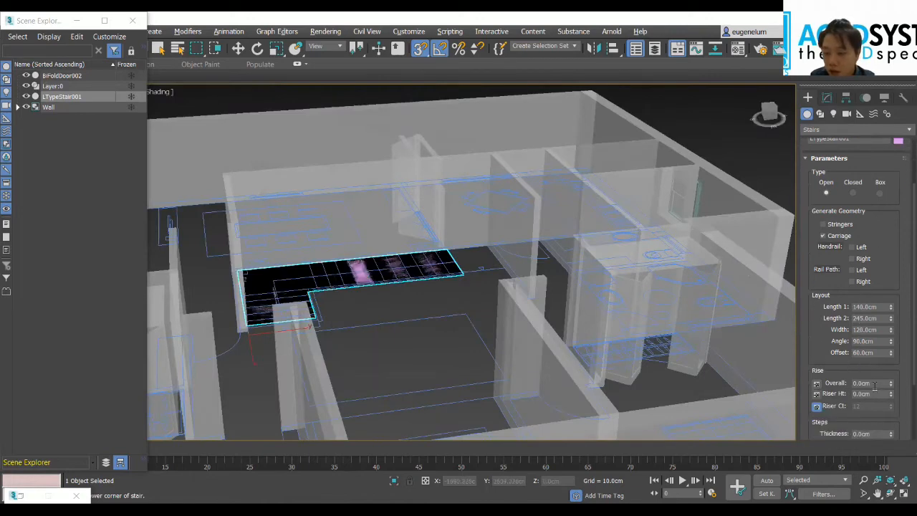
pyautogui.doubleClick(870, 383)
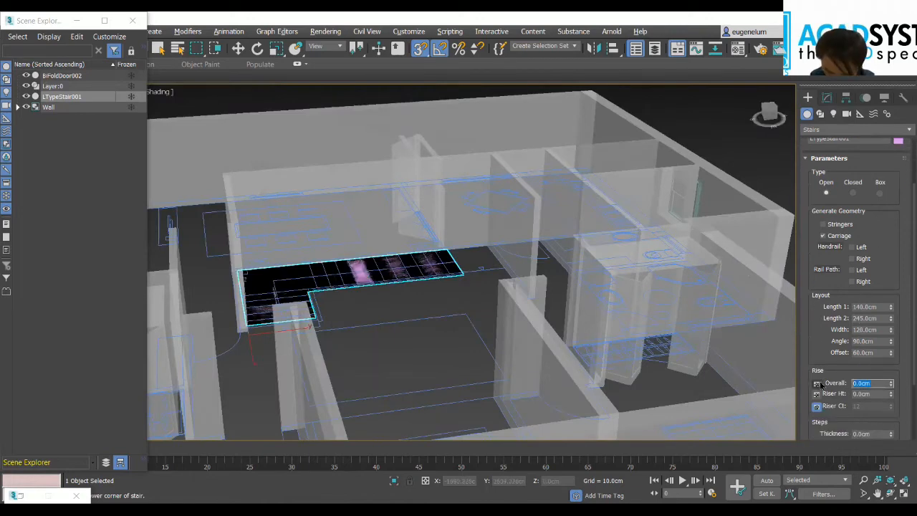
pyautogui.write('200')
pyautogui.press('Return')
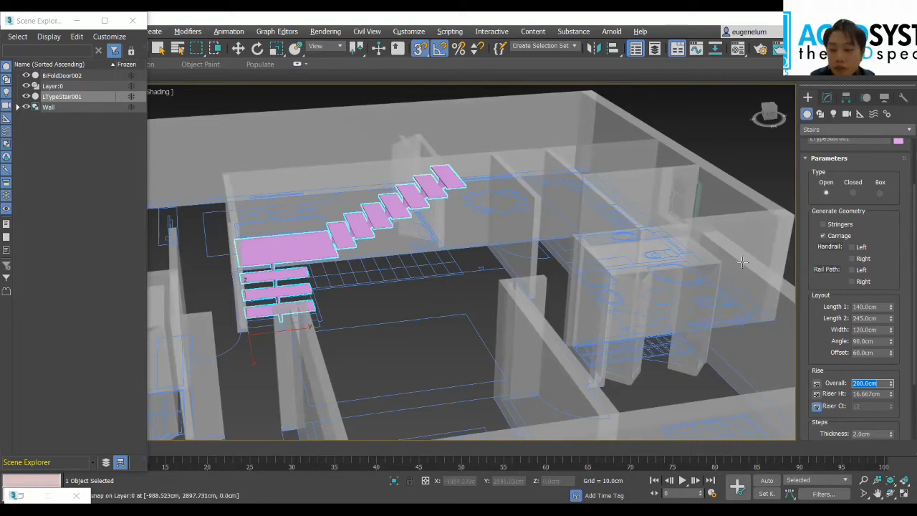
# Step: Change the stair's object color to blue from the 3ds Max palette
pyautogui.scroll(2, 866, 193)
pyautogui.click(901, 170)
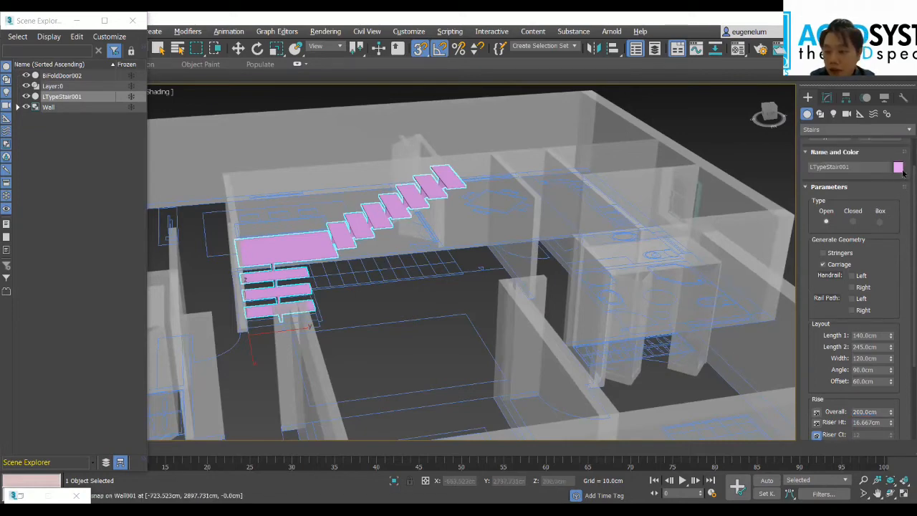
pyautogui.click(512, 243)
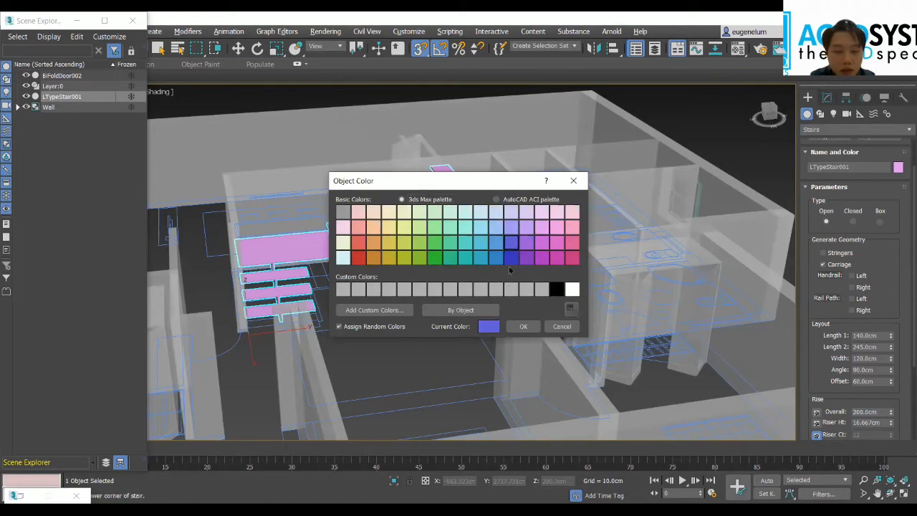
pyautogui.click(519, 327)
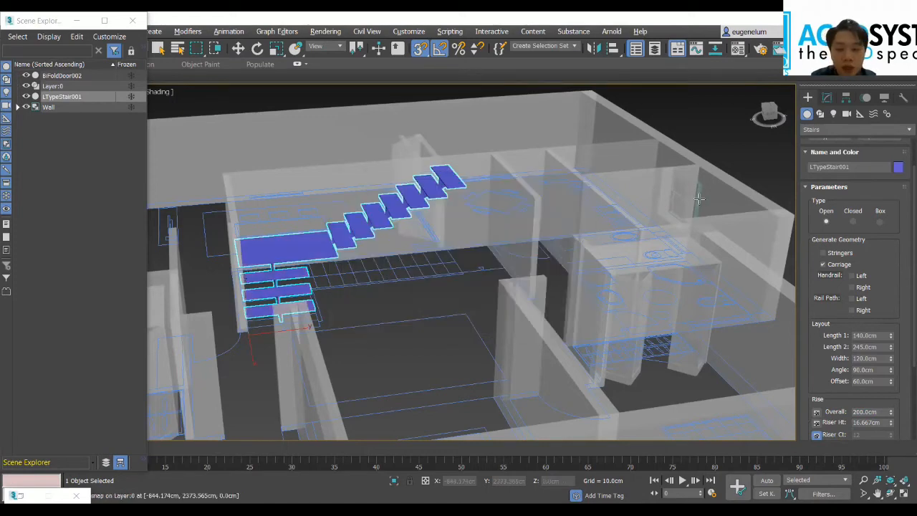
# Step: Inspect the stair from several angles and bring the whole apartment into a top view
pyautogui.moveTo(766, 113); pyautogui.dragTo(775, 124)
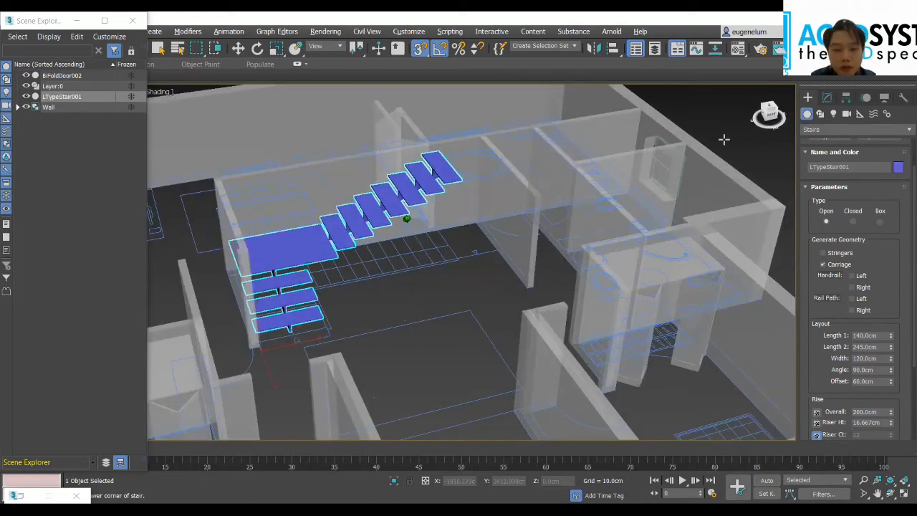
pyautogui.moveTo(724, 139); pyautogui.dragTo(502, 247)
pyautogui.moveTo(773, 112); pyautogui.dragTo(771, 126)
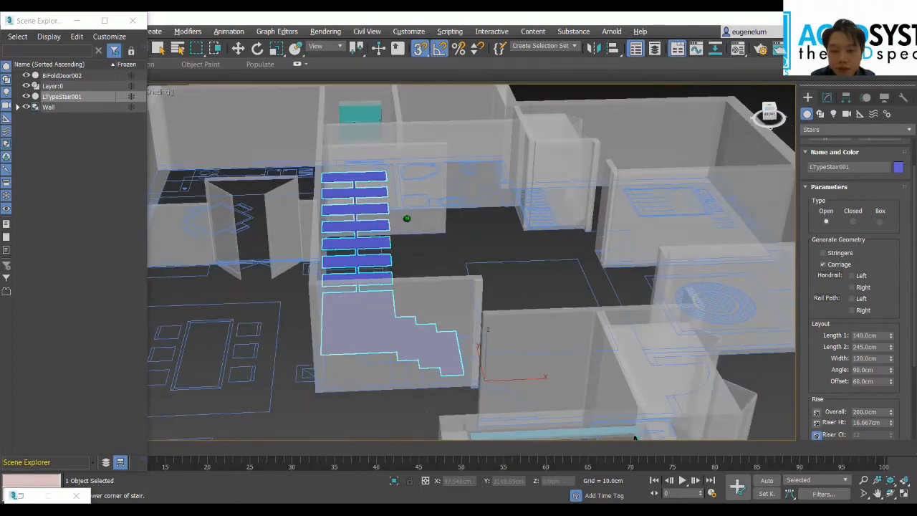
pyautogui.hotkey('shift', 'z')
pyautogui.hotkey('shift', 'z')
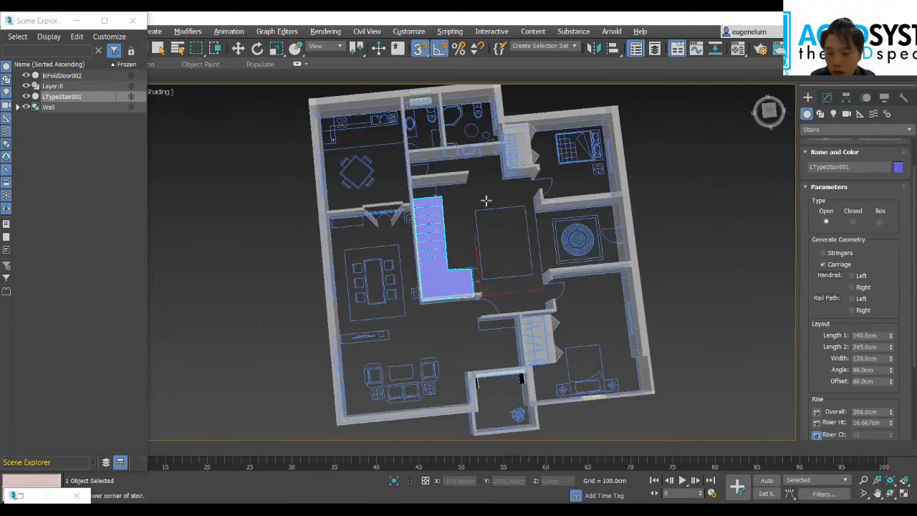
pyautogui.moveTo(503, 210); pyautogui.dragTo(506, 217, button='middle')
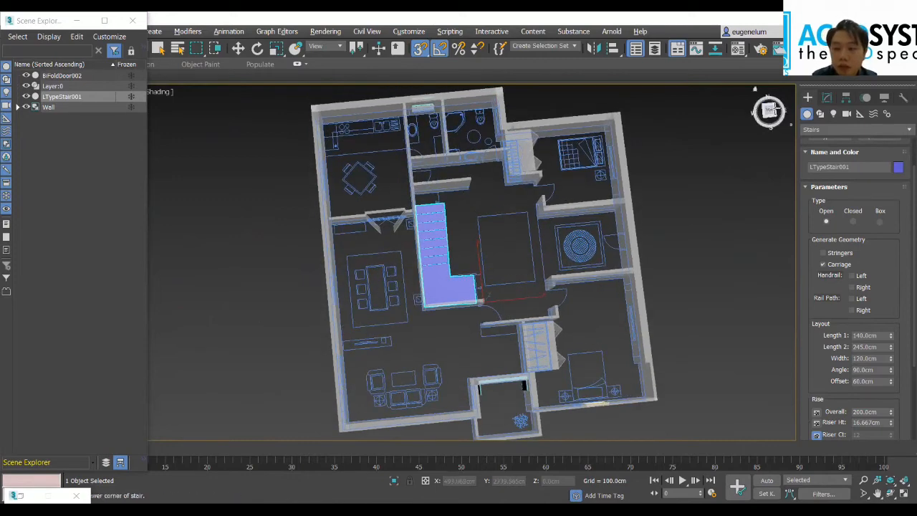
pyautogui.press('t')
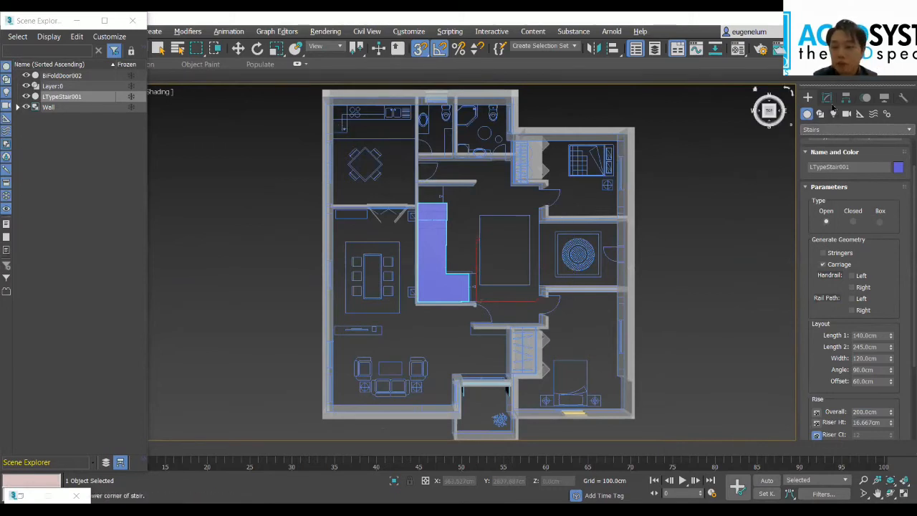
# Step: Start a spline Line at the kitchen's inner wall corner beside the stove counter, snapped to the floor plan
pyautogui.click(820, 115)
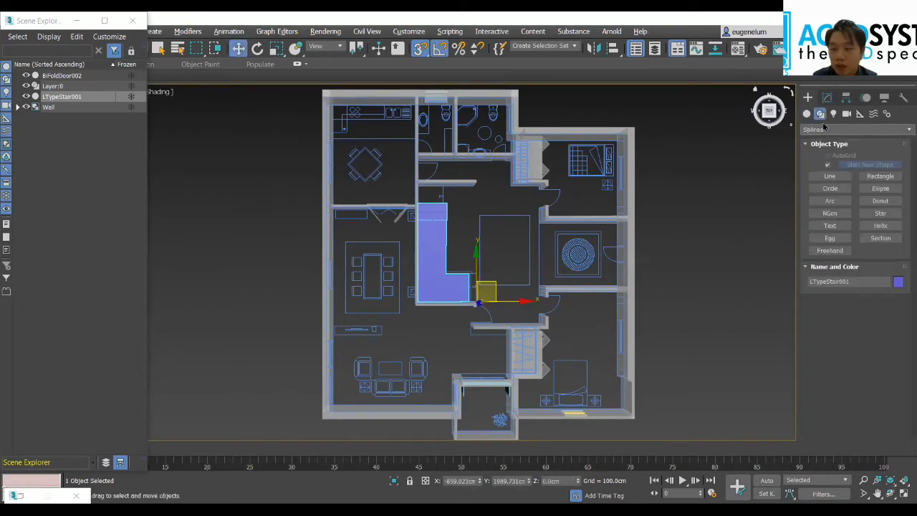
pyautogui.click(829, 176)
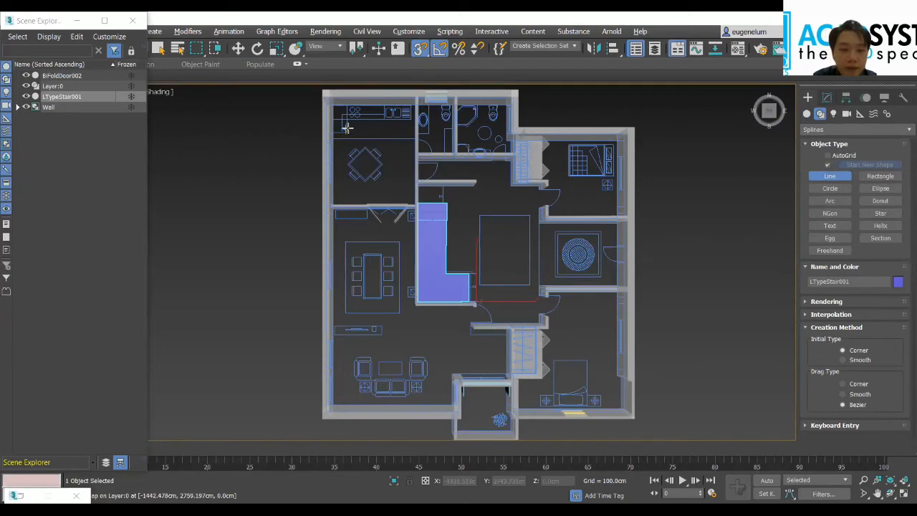
pyautogui.scroll(2, 401, 139)
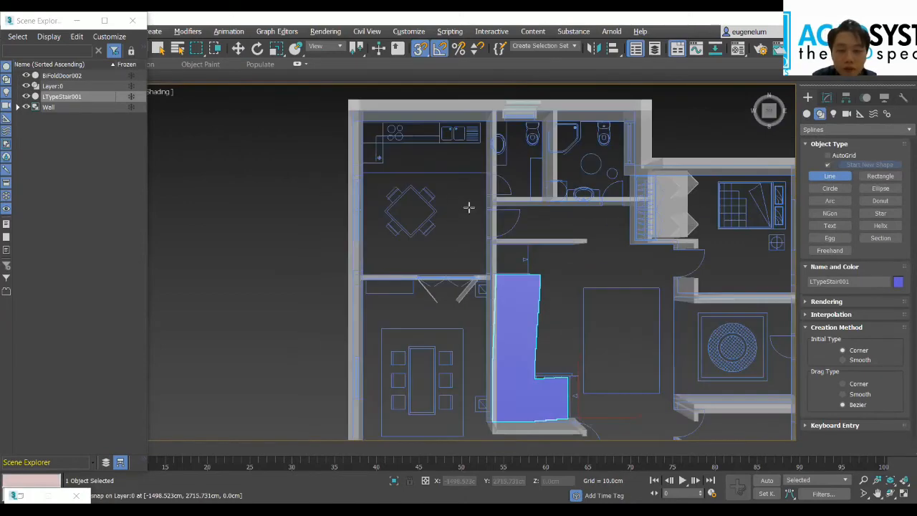
pyautogui.scroll(3, 469, 207)
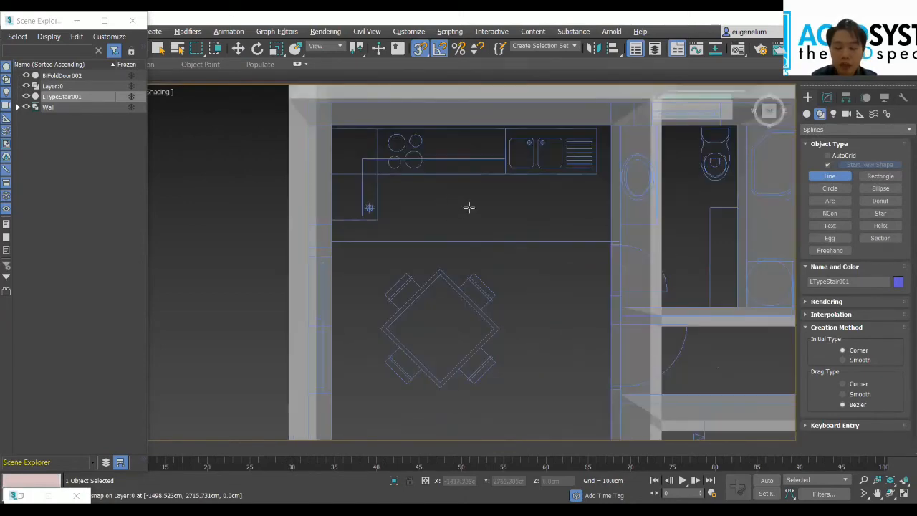
pyautogui.click(331, 127)
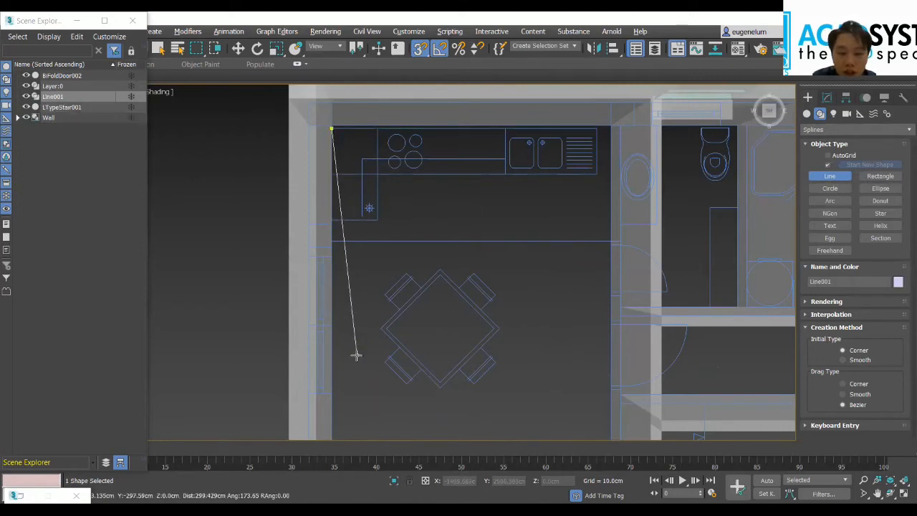
# Step: Extend the outline spline along the outer wall from the kitchen to the living room's inner corner near the sofas
pyautogui.scroll(-2, 354, 358)
pyautogui.moveTo(355, 367); pyautogui.dragTo(422, 174, button='middle')
pyautogui.scroll(-2, 422, 293)
pyautogui.moveTo(421, 292); pyautogui.dragTo(401, 156, button='middle')
pyautogui.moveTo(475, 274); pyautogui.dragTo(515, 143, button='middle')
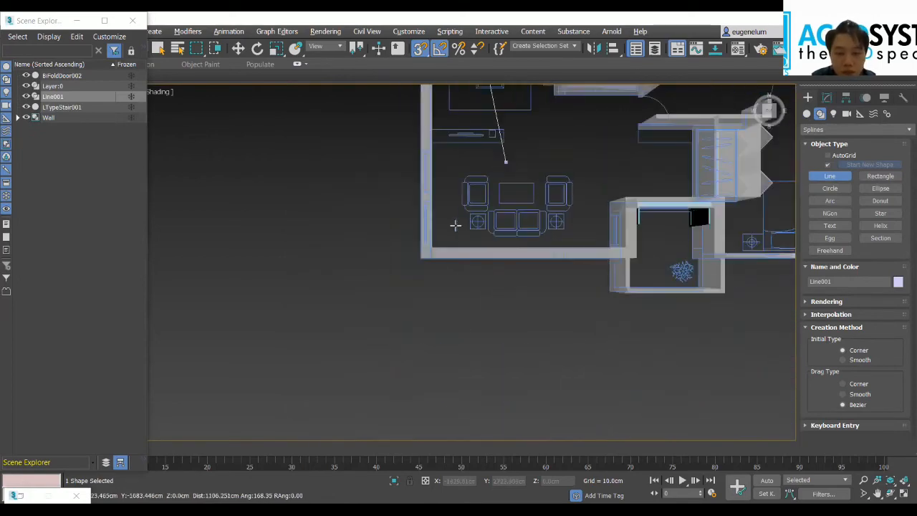
pyautogui.scroll(3, 432, 242)
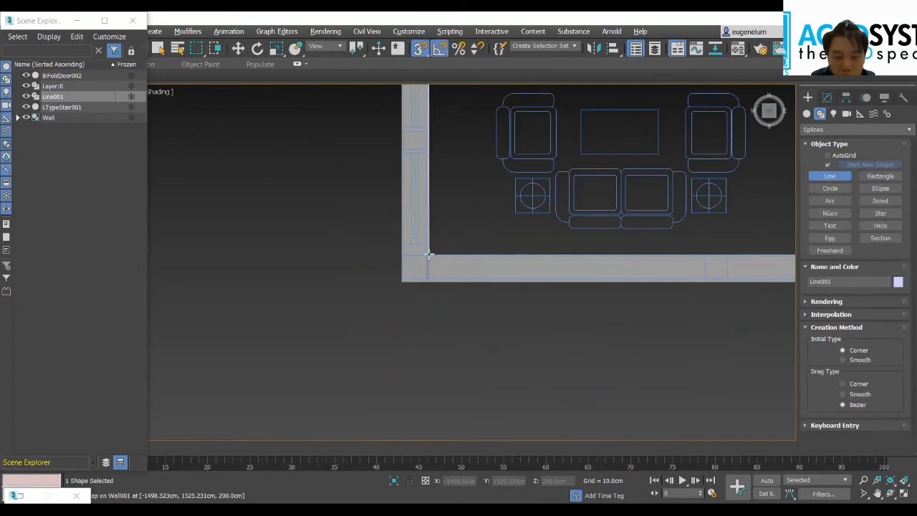
# Step: Continue the outline along the living room's sofa-side wall, up the balcony's side wall, and over towards the bi-fold door
pyautogui.moveTo(709, 249); pyautogui.dragTo(334, 230, button='middle')
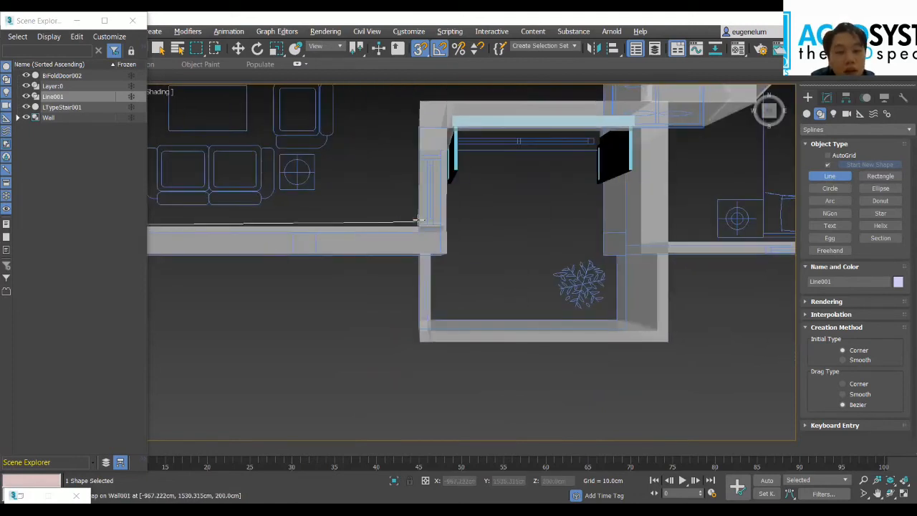
pyautogui.click(414, 128)
pyautogui.scroll(3, 641, 88)
pyautogui.moveTo(641, 89); pyautogui.dragTo(338, 265, button='middle')
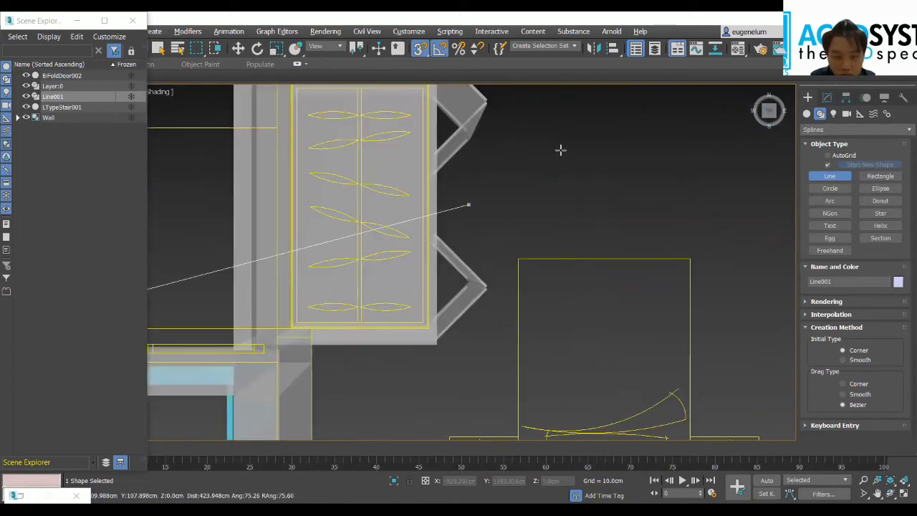
pyautogui.moveTo(231, 240); pyautogui.dragTo(493, 190, button='middle')
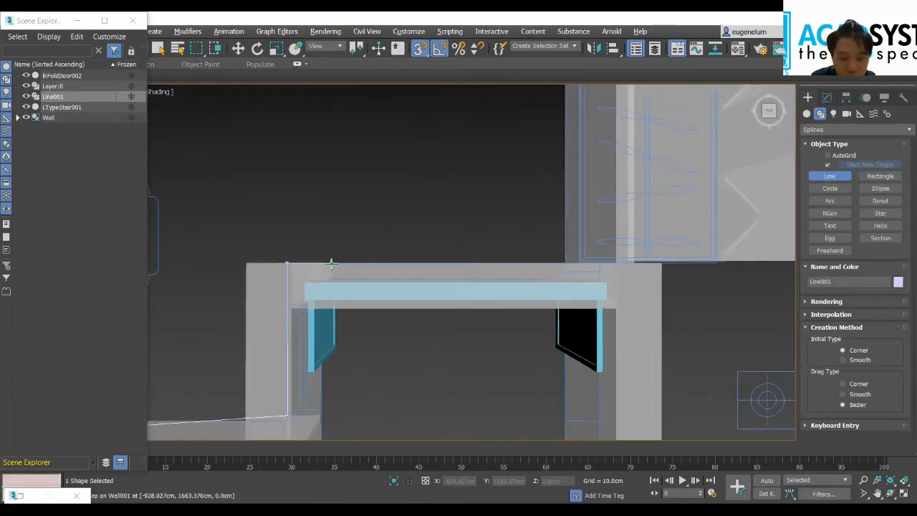
pyautogui.click(330, 264)
# Step: Trace the balcony-side face of that wall to its end and step over to the balcony's narrower side wall
pyautogui.moveTo(354, 377); pyautogui.dragTo(430, 202, button='middle')
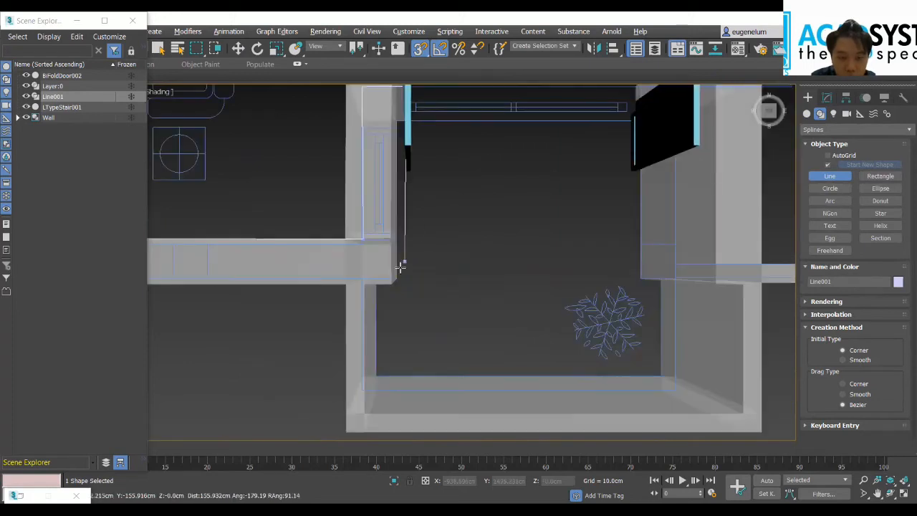
pyautogui.click(397, 277)
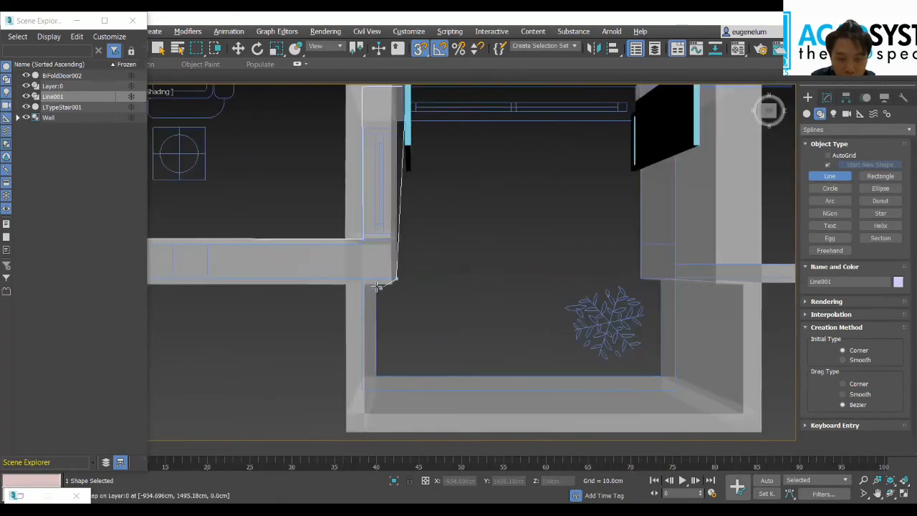
pyautogui.moveTo(399, 293); pyautogui.dragTo(430, 262, button='middle')
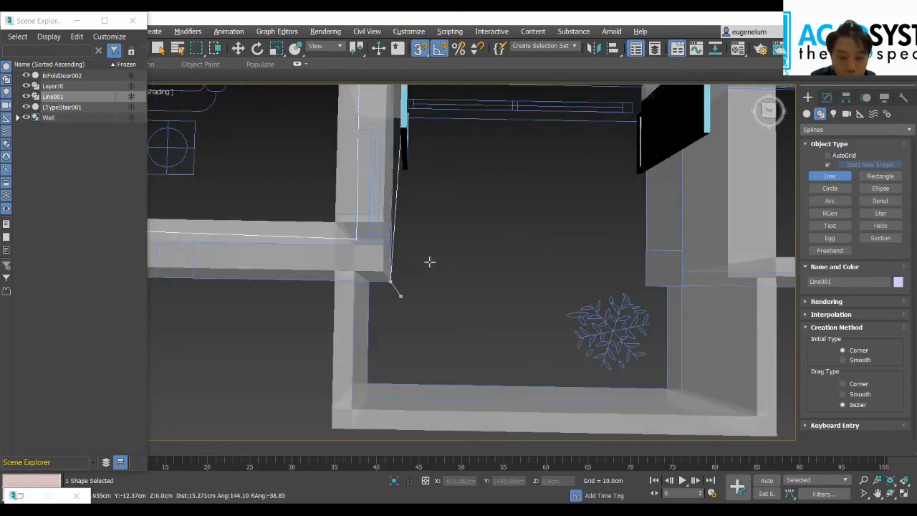
pyautogui.scroll(2, 357, 297)
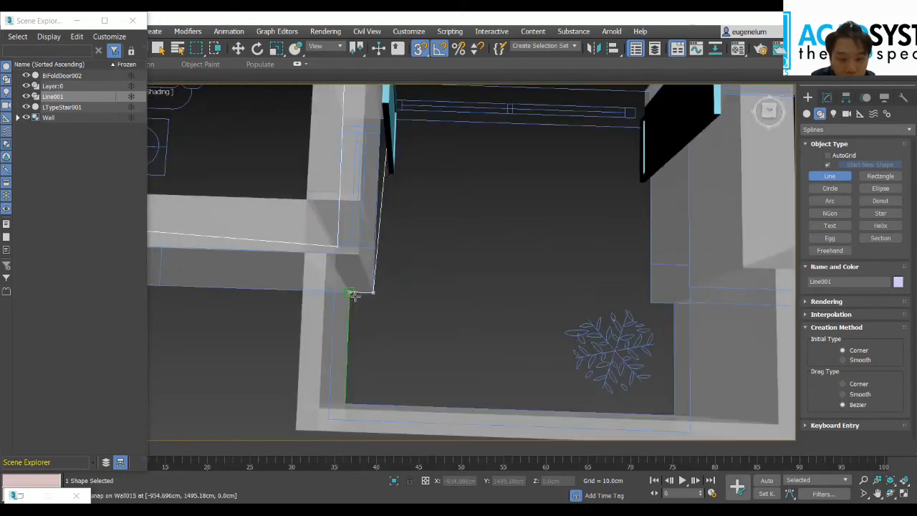
pyautogui.scroll(-3, 411, 307)
pyautogui.keyDown('alt'); pyautogui.moveTo(431, 268); pyautogui.dragTo(399, 271, button='middle'); pyautogui.keyUp('alt')
pyautogui.keyDown('alt'); pyautogui.moveTo(416, 214); pyautogui.dragTo(477, 259, button='middle'); pyautogui.keyUp('alt')
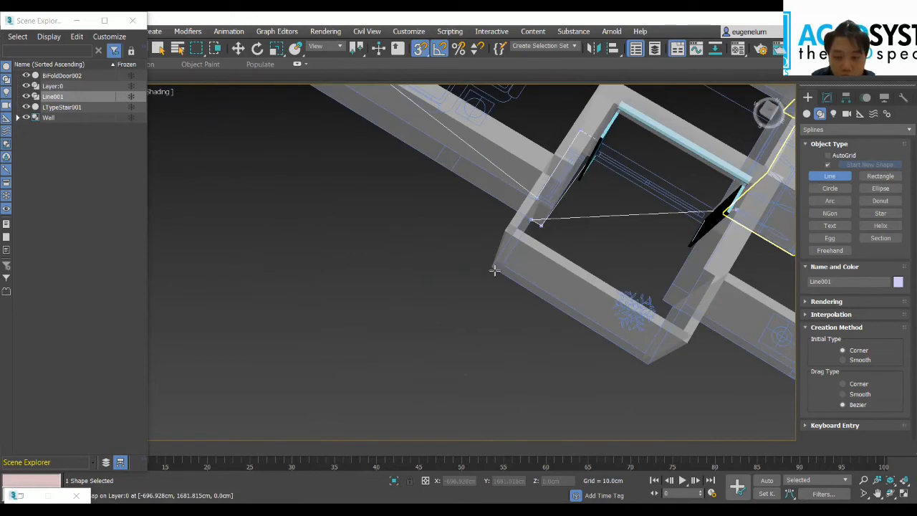
# Step: Trace the outline around the balcony's two outer corners to the wall end beside the plant
pyautogui.click(494, 269)
pyautogui.click(636, 354)
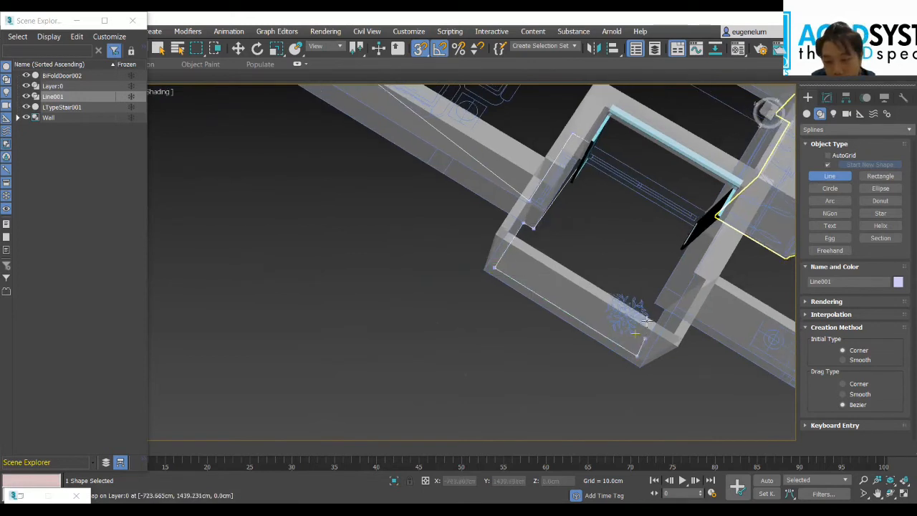
pyautogui.click(655, 303)
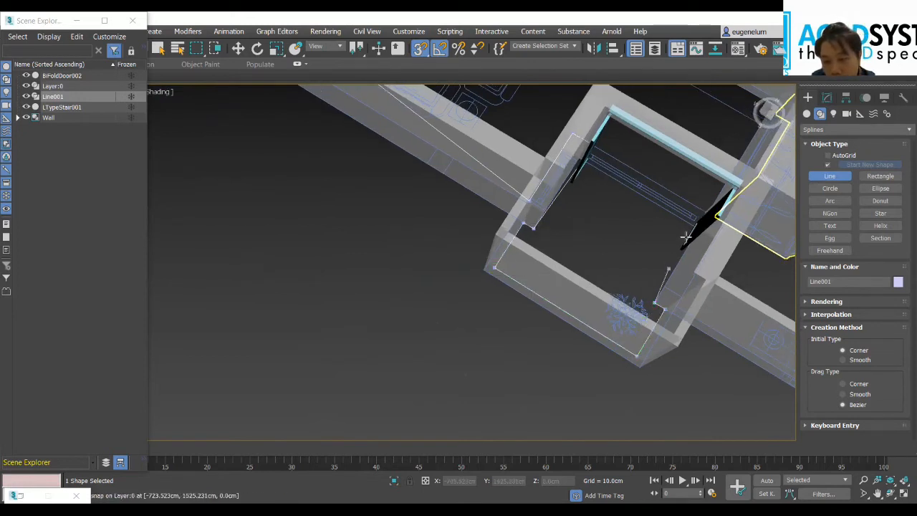
pyautogui.moveTo(727, 199); pyautogui.dragTo(532, 226, button='middle')
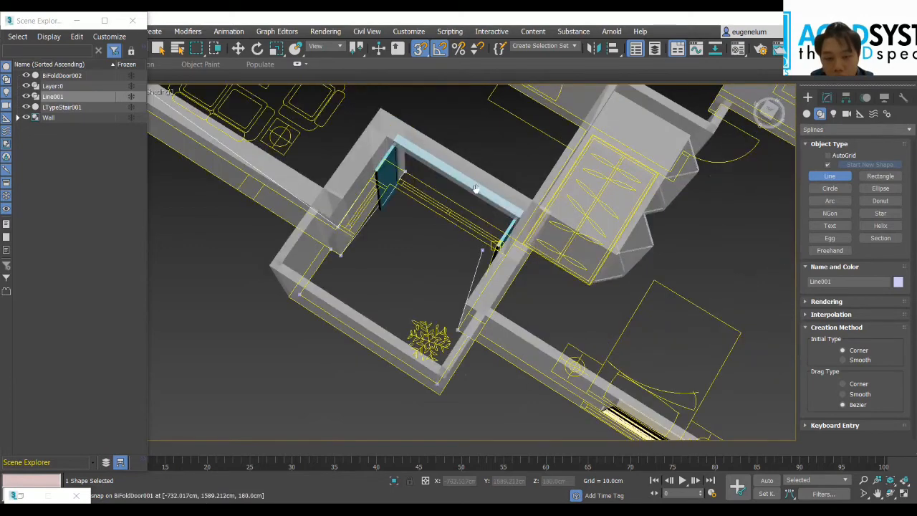
# Step: Run the outline up to the wall end beside the wardrobe, across its thickness, and down to the bedroom's inner corner
pyautogui.moveTo(474, 187); pyautogui.dragTo(402, 179, button='middle')
pyautogui.scroll(4, 434, 267)
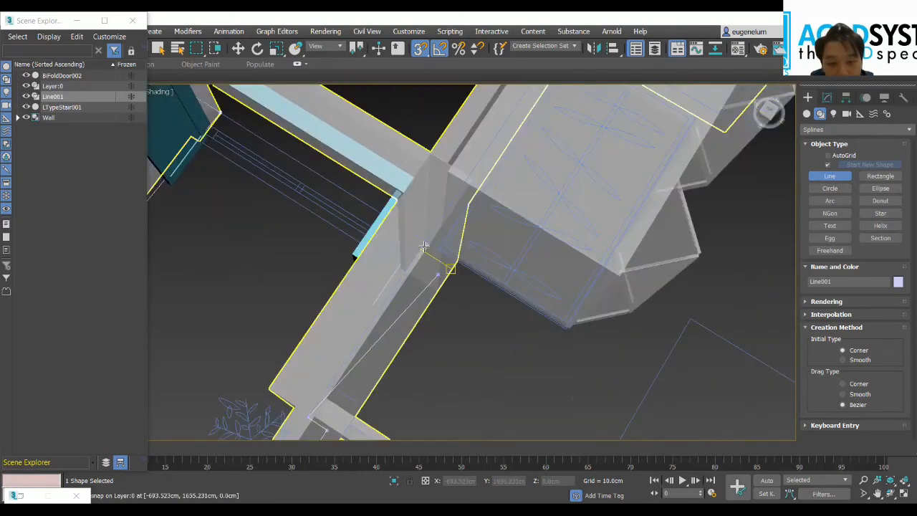
pyautogui.click(428, 243)
pyautogui.click(457, 261)
pyautogui.moveTo(528, 236); pyautogui.dragTo(595, 117, button='middle')
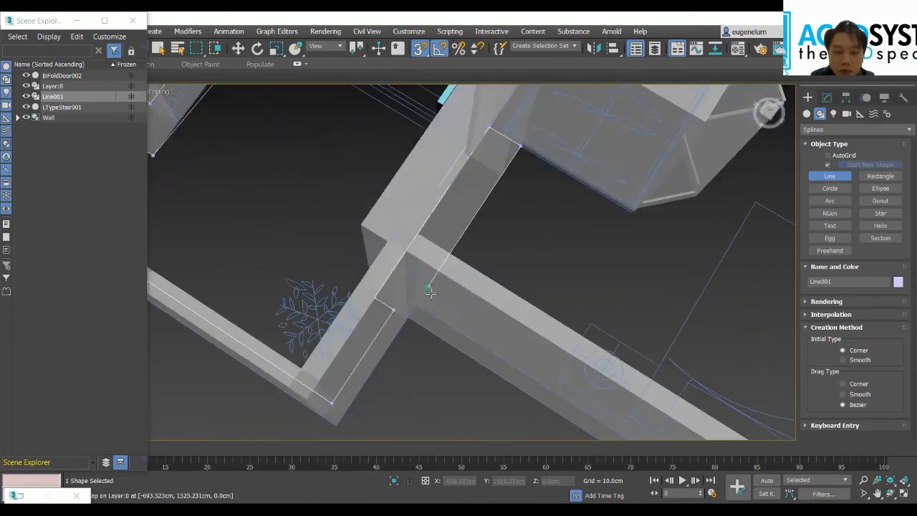
pyautogui.click(418, 302)
# Step: Trace the bedroom's window wall to its far corner and follow the step in the adjoining outer wall
pyautogui.moveTo(539, 295); pyautogui.dragTo(424, 142, button='middle')
pyautogui.moveTo(596, 299); pyautogui.dragTo(408, 123, button='middle')
pyautogui.moveTo(599, 262); pyautogui.dragTo(414, 169, button='middle')
pyautogui.click(550, 272)
pyautogui.moveTo(593, 162); pyautogui.dragTo(387, 351, button='middle')
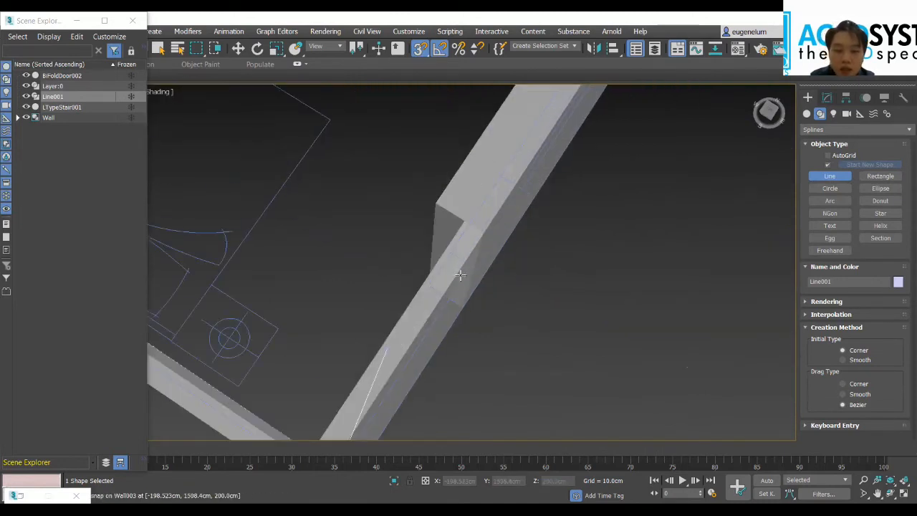
pyautogui.click(426, 293)
pyautogui.scroll(3, 397, 267)
pyautogui.moveTo(397, 267); pyautogui.dragTo(443, 287, button='middle')
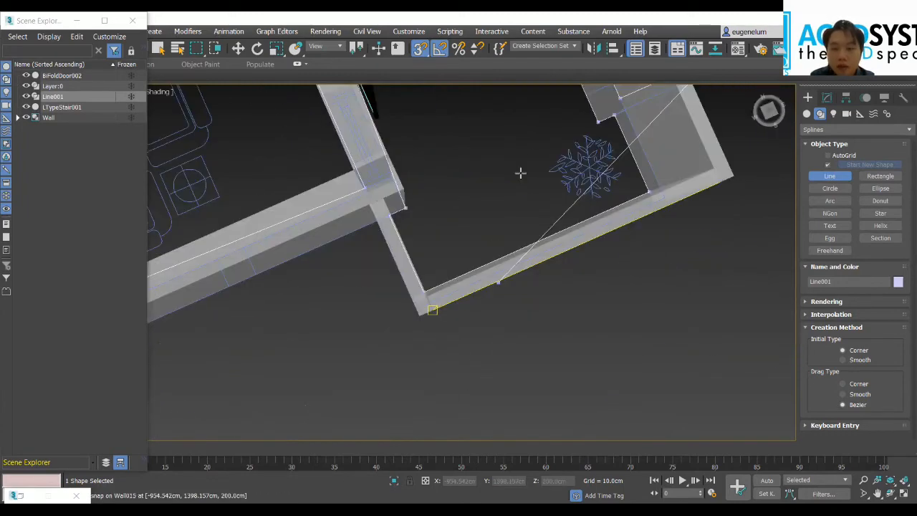
# Step: Continue the outline along the long outer wall past the round-carpet room to the second bedroom's far corner
pyautogui.scroll(-3, 521, 173)
pyautogui.moveTo(520, 173); pyautogui.dragTo(425, 333, button='middle')
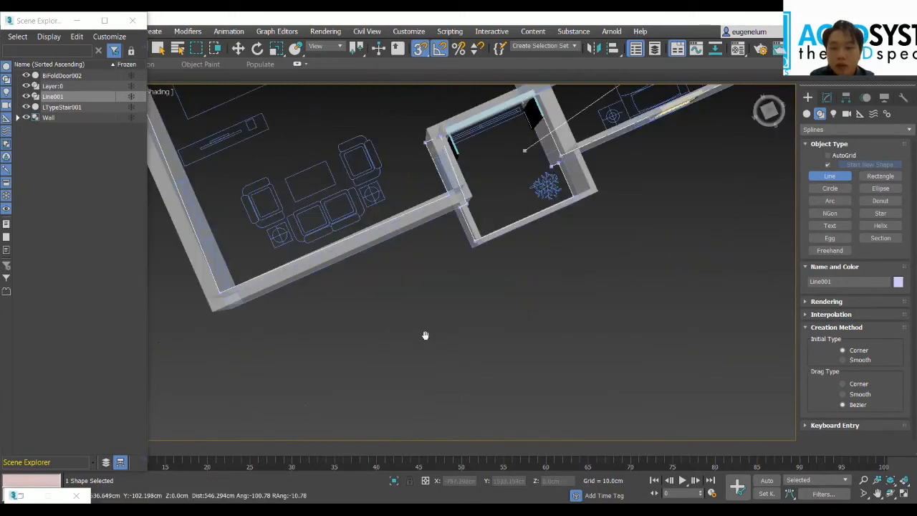
pyautogui.moveTo(526, 181); pyautogui.dragTo(520, 249, button='middle')
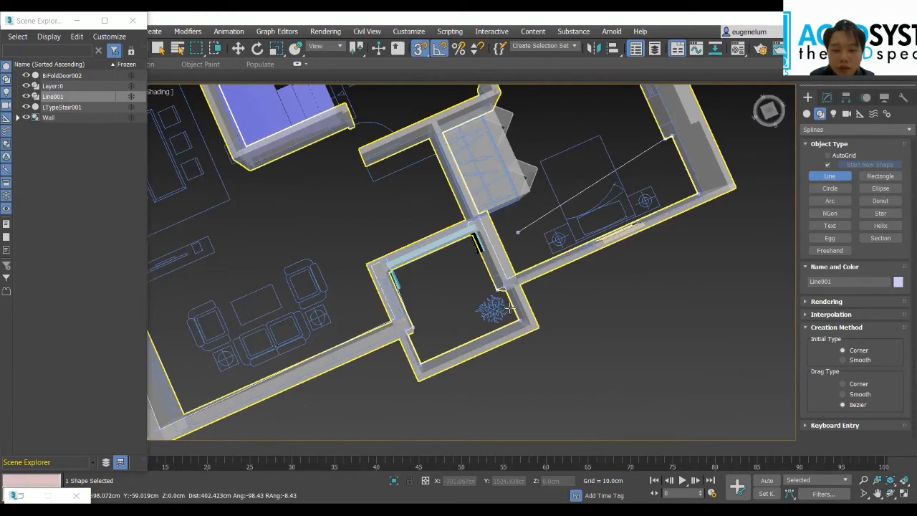
pyautogui.scroll(4, 516, 310)
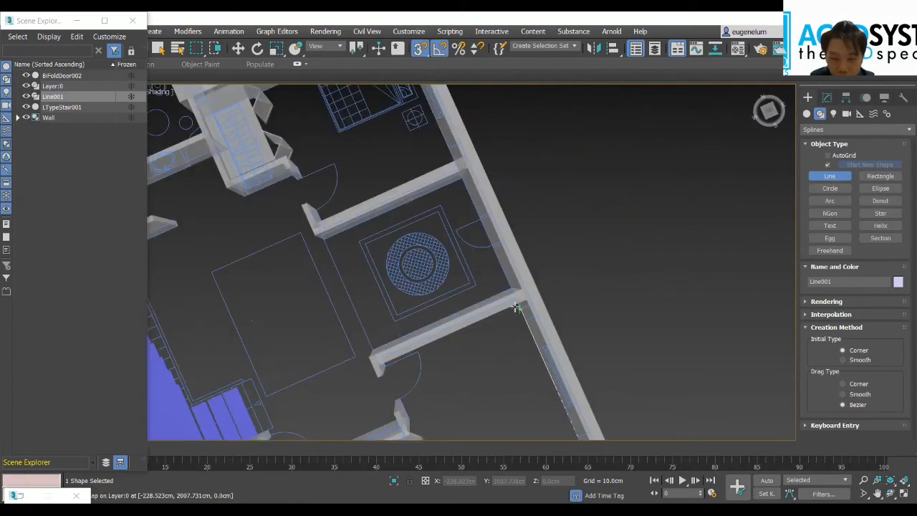
pyautogui.click(407, 164)
pyautogui.moveTo(444, 227); pyautogui.dragTo(504, 334, button='middle')
pyautogui.click(496, 206)
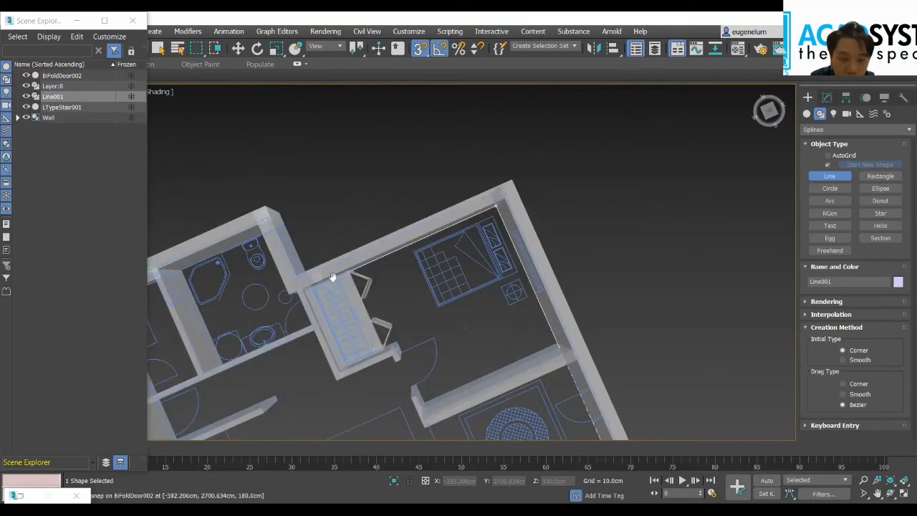
# Step: Trace the outline past the second bedroom's wardrobe and along the bathroom's outer wall to the corner beside the toilet
pyautogui.scroll(2, 361, 282)
pyautogui.click(403, 252)
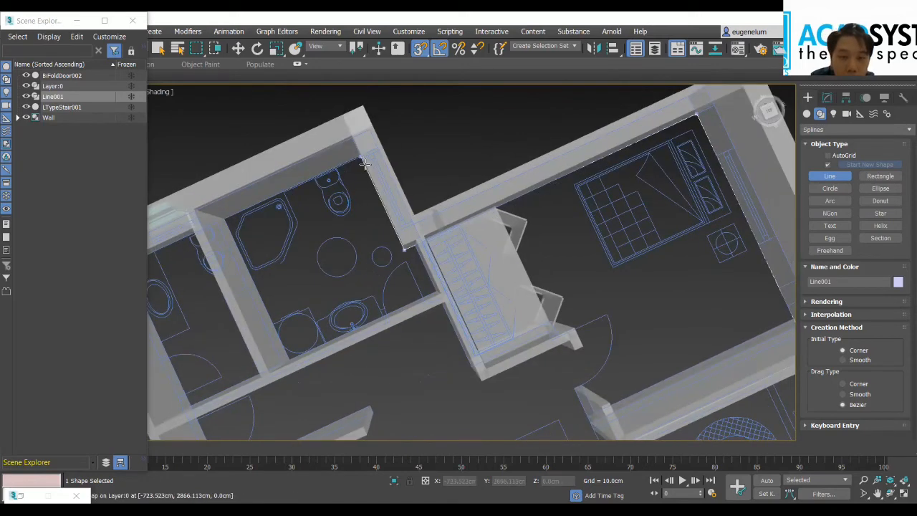
pyautogui.click(364, 160)
# Step: Run the outline along the bathroom and kitchen outer wall back to its start point and close the spline
pyautogui.scroll(2, 336, 182)
pyautogui.moveTo(360, 180); pyautogui.dragTo(490, 194, button='middle')
pyautogui.scroll(-2, 317, 269)
pyautogui.moveTo(317, 269); pyautogui.dragTo(542, 199, button='middle')
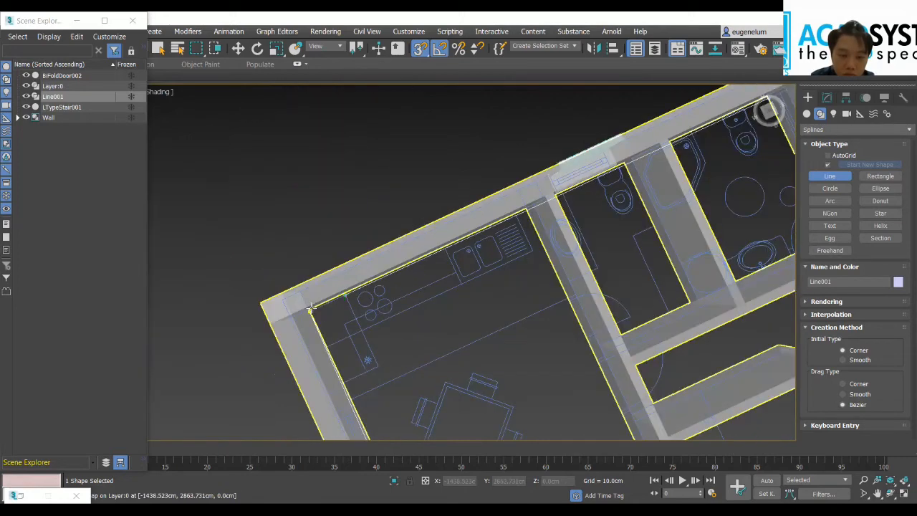
pyautogui.click(313, 308)
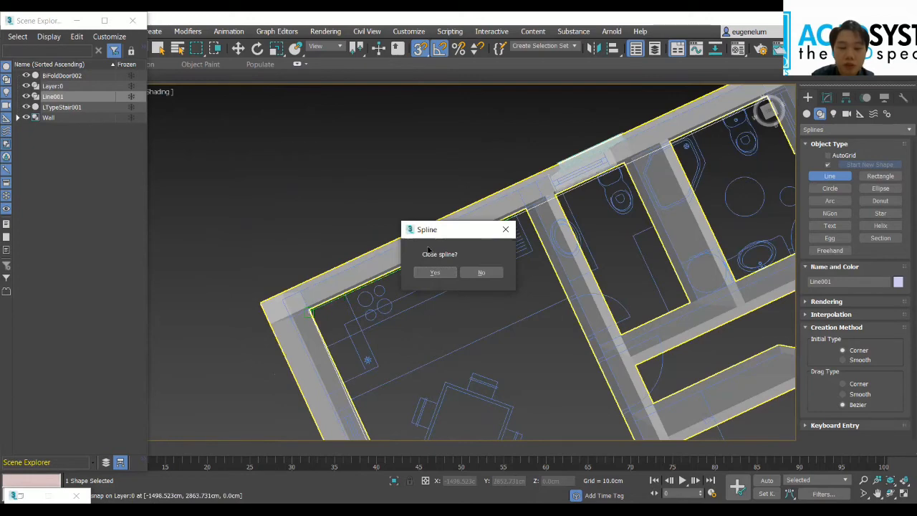
pyautogui.click(430, 272)
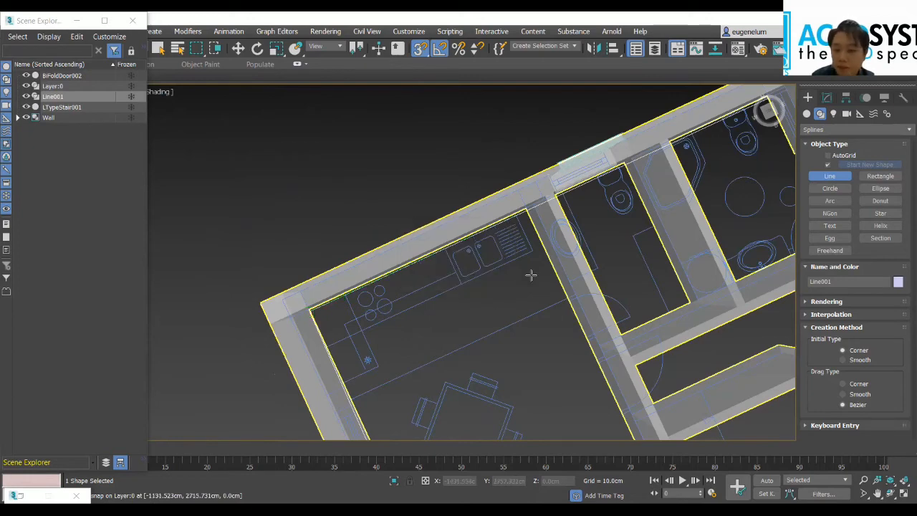
# Step: Try to apply the FloorGenerator modifier to the closed outline, accepting and dismissing the Input Mesh Warning dialogs
pyautogui.moveTo(505, 220); pyautogui.dragTo(403, 167, button='middle')
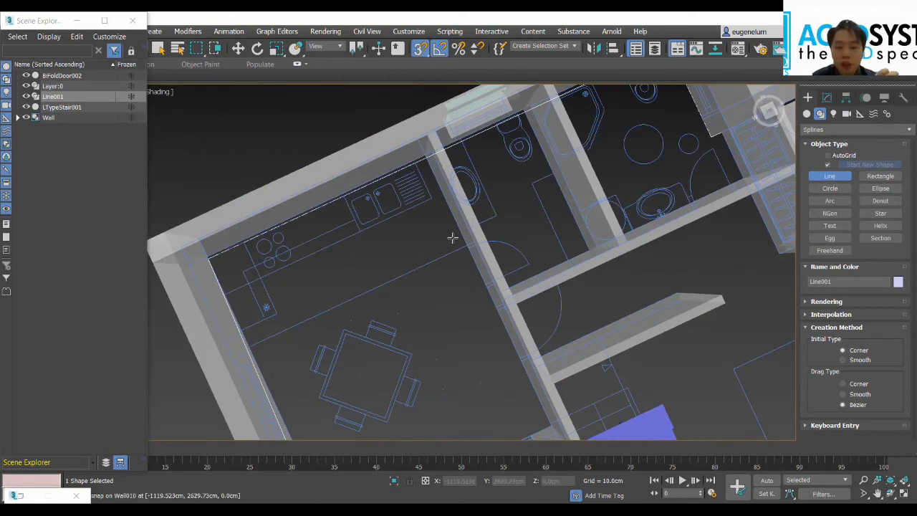
pyautogui.click(831, 100)
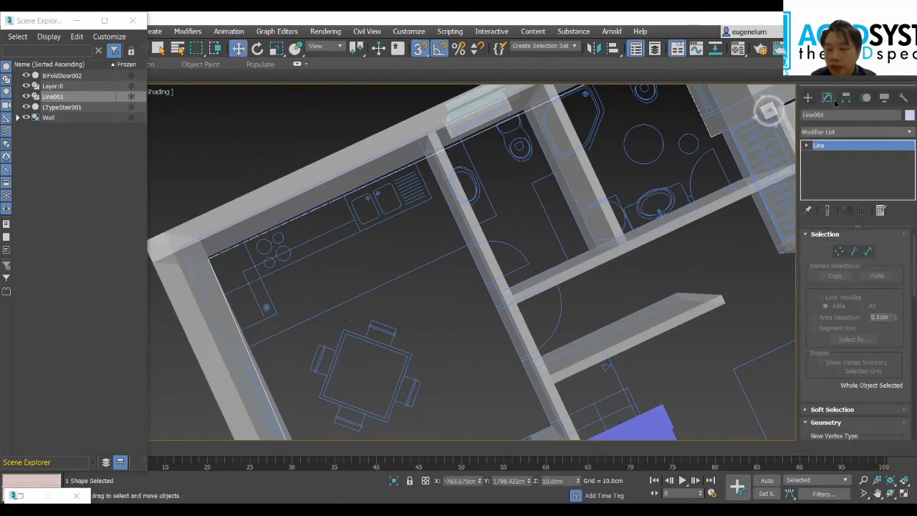
pyautogui.click(849, 134)
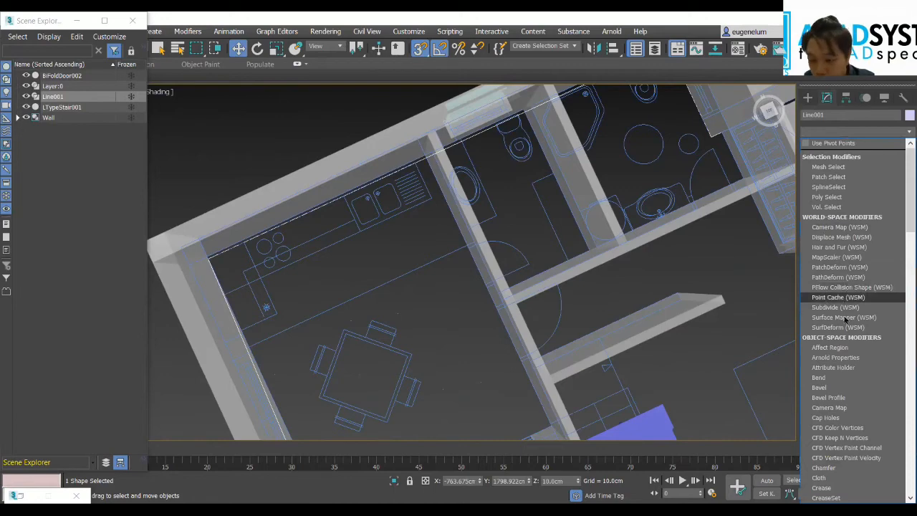
pyautogui.scroll(-8, 849, 451)
pyautogui.scroll(-4, 848, 451)
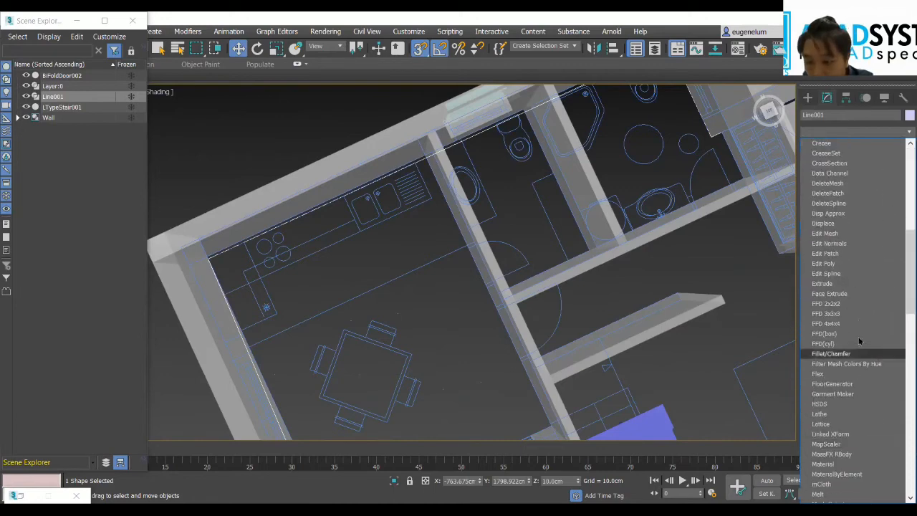
pyautogui.click(864, 383)
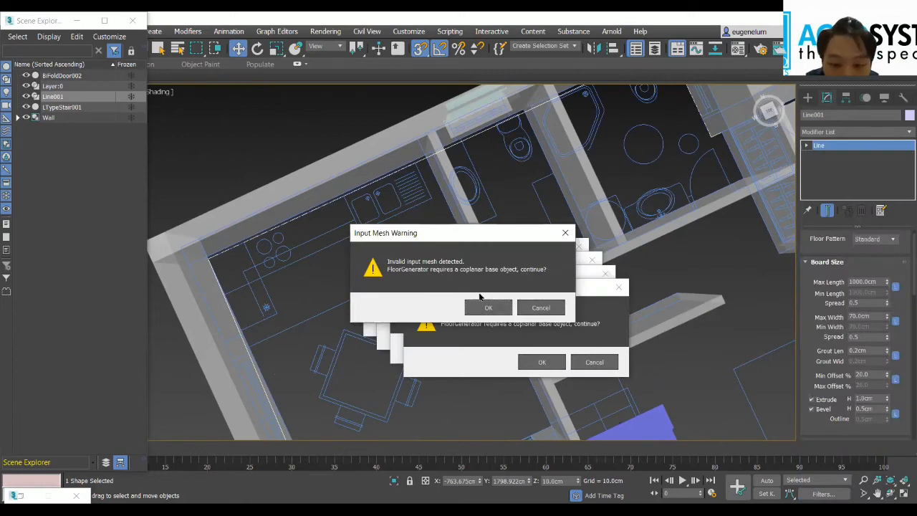
pyautogui.click(543, 363)
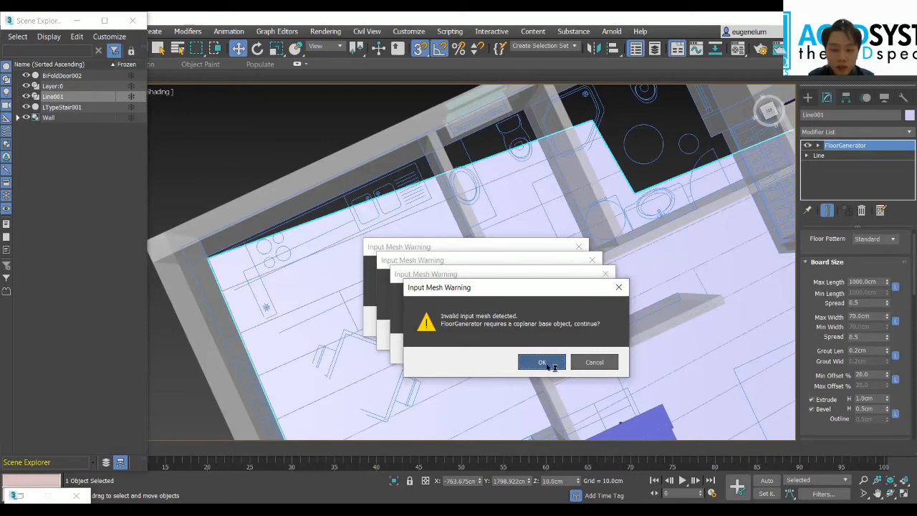
pyautogui.click(579, 249)
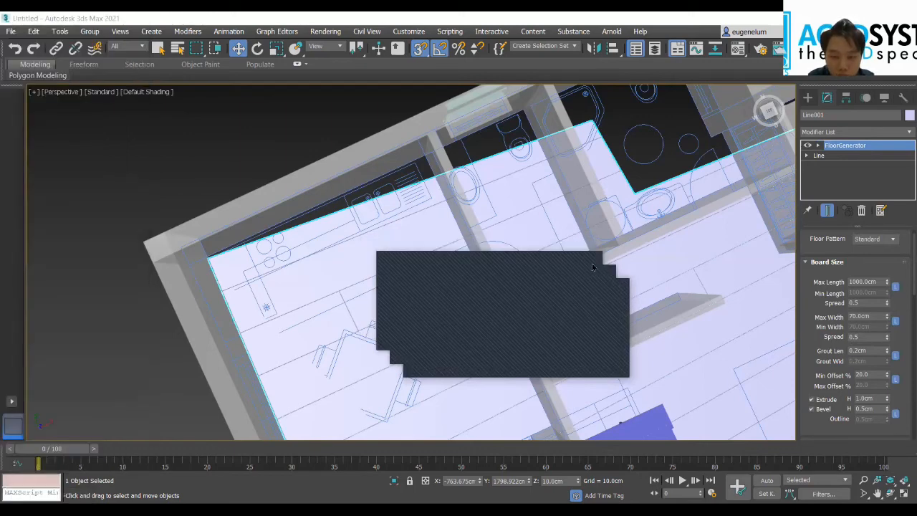
pyautogui.moveTo(393, 258); pyautogui.dragTo(245, 227)
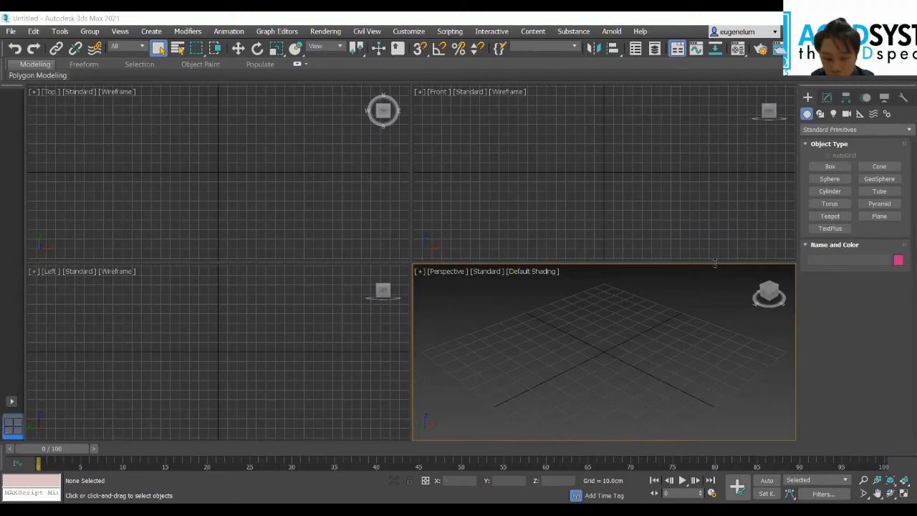
# Step: Import FLOOR PLAN.DWG from the 12 August folder into the empty scene, with centimetres as incoming file units and rescaling on
pyautogui.scroll(-3, 659, 363)
pyautogui.scroll(1, 526, 326)
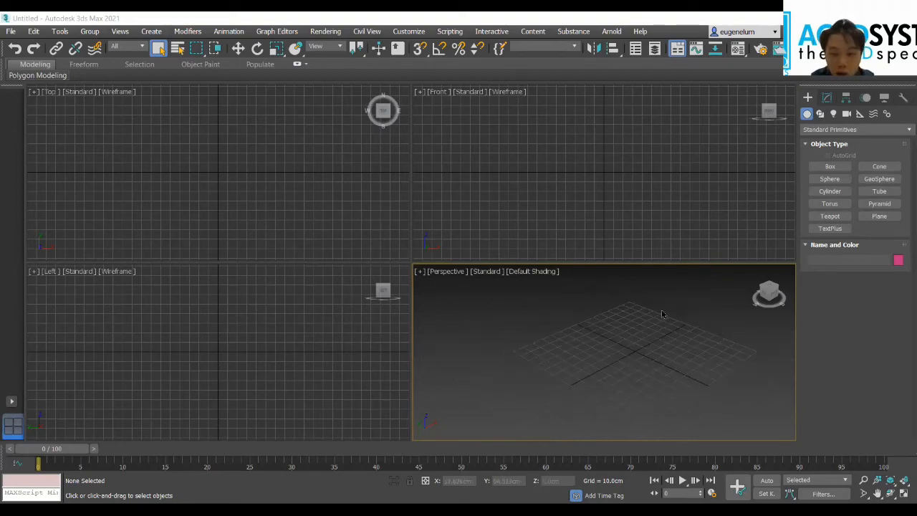
pyautogui.click(771, 288)
pyautogui.click(10, 32)
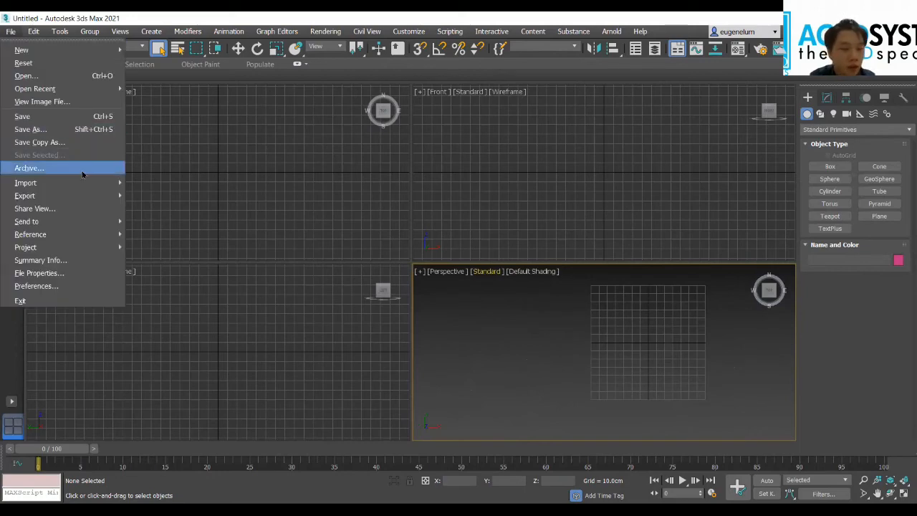
pyautogui.moveTo(76, 182)
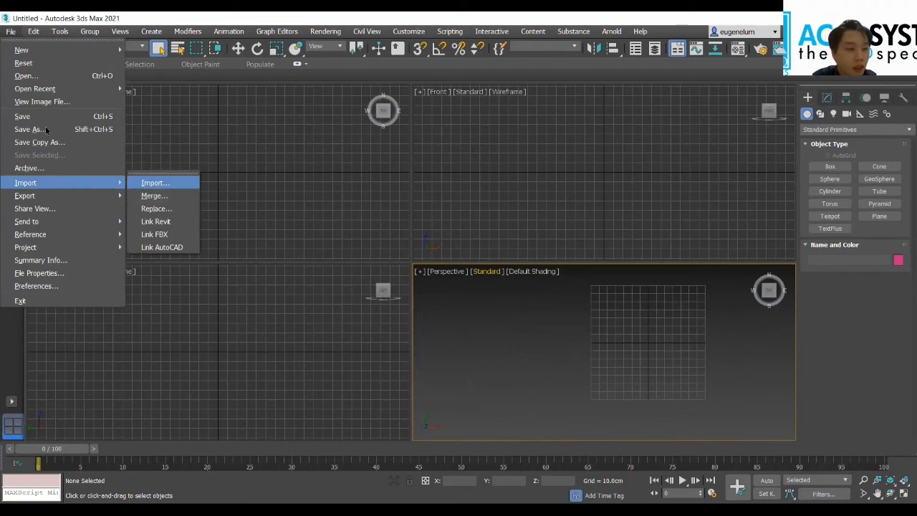
pyautogui.click(156, 183)
pyautogui.doubleClick(347, 137)
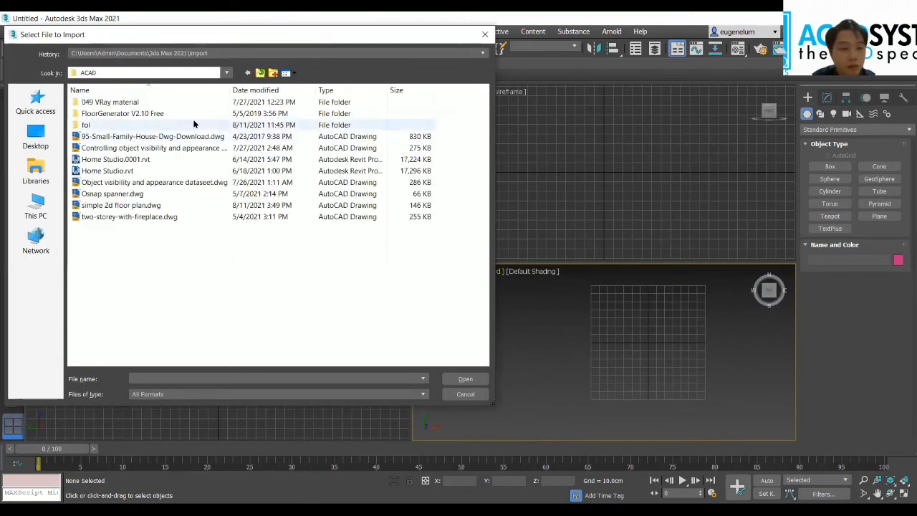
pyautogui.doubleClick(143, 101)
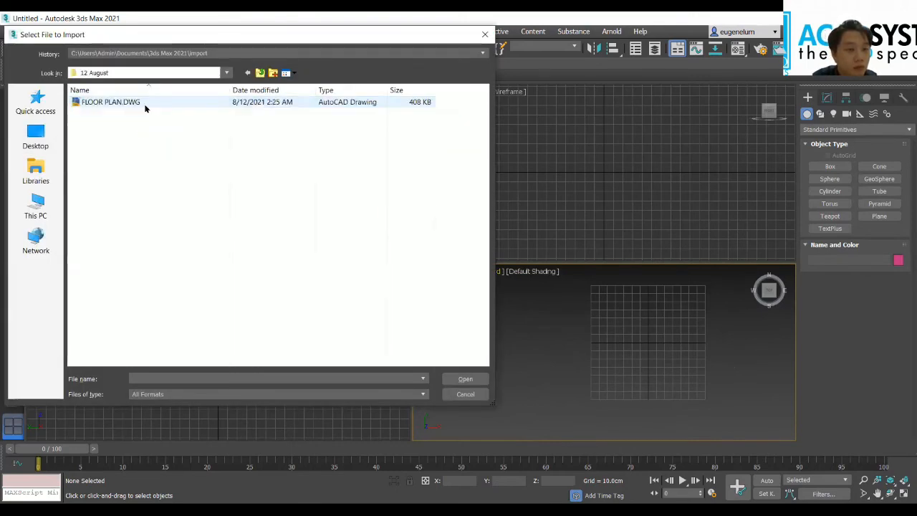
pyautogui.click(143, 103)
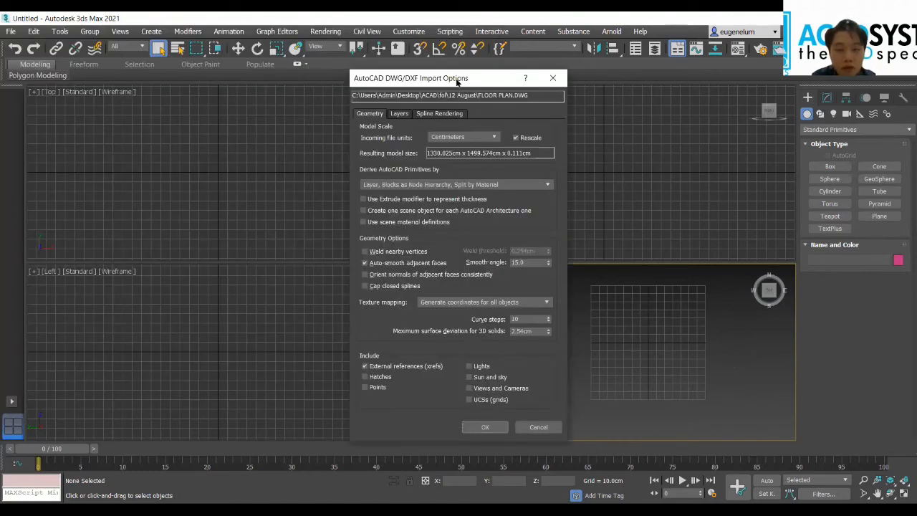
pyautogui.moveTo(458, 80); pyautogui.dragTo(310, 44)
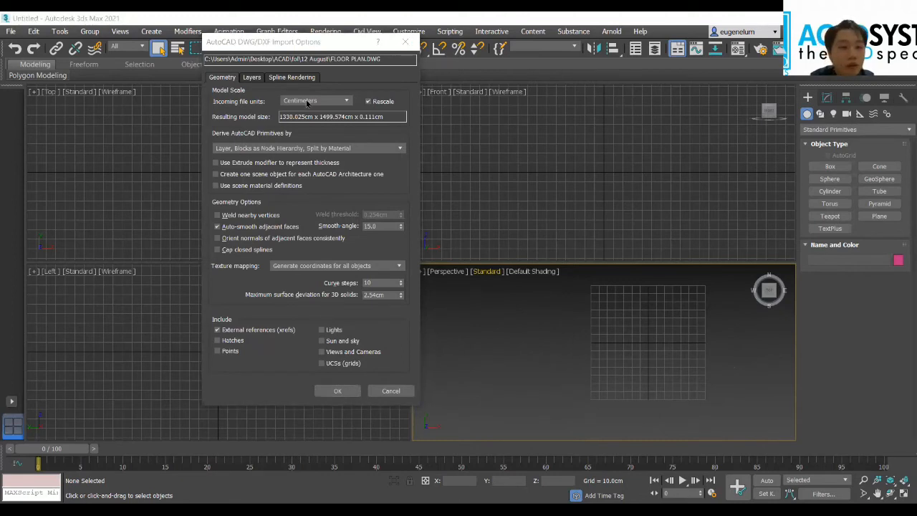
pyautogui.moveTo(316, 45); pyautogui.dragTo(332, 39)
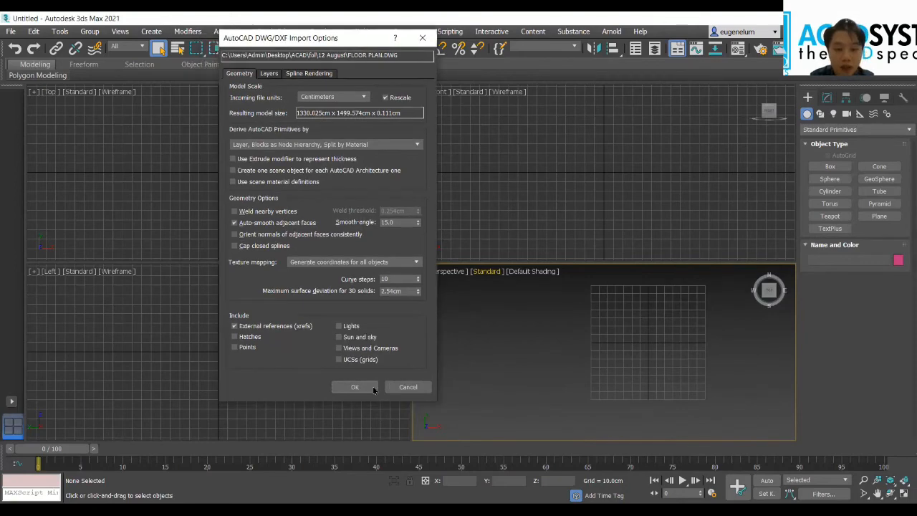
pyautogui.click(373, 387)
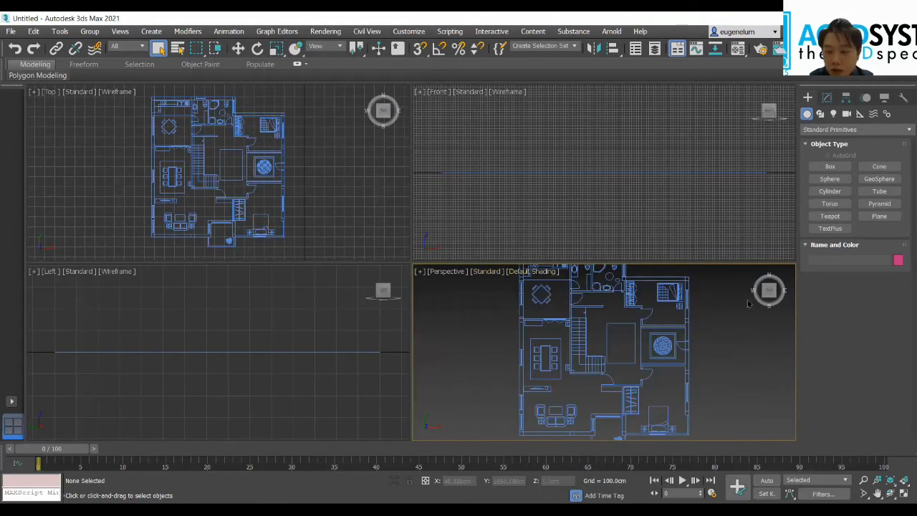
# Step: Tilt the Perspective view over the imported floor plan and maximize that viewport
pyautogui.moveTo(769, 289); pyautogui.dragTo(769, 294)
pyautogui.scroll(-4, 696, 340)
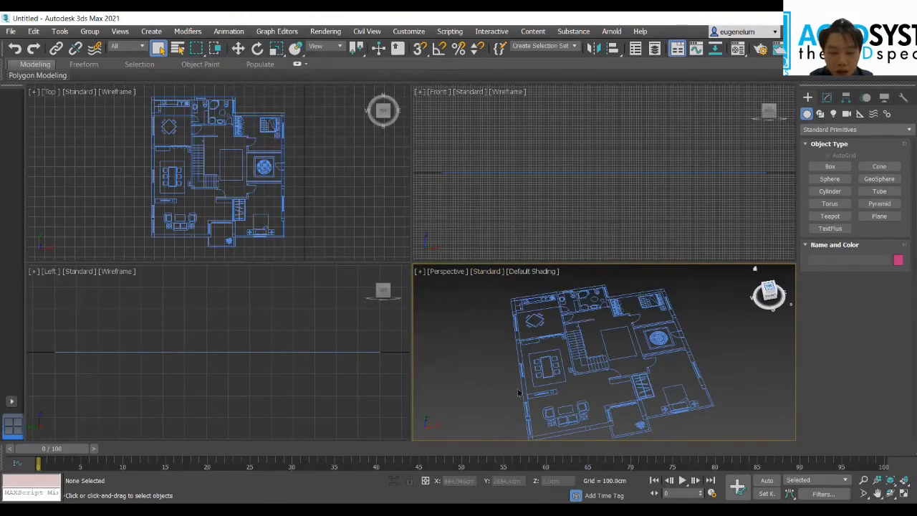
pyautogui.press('z')
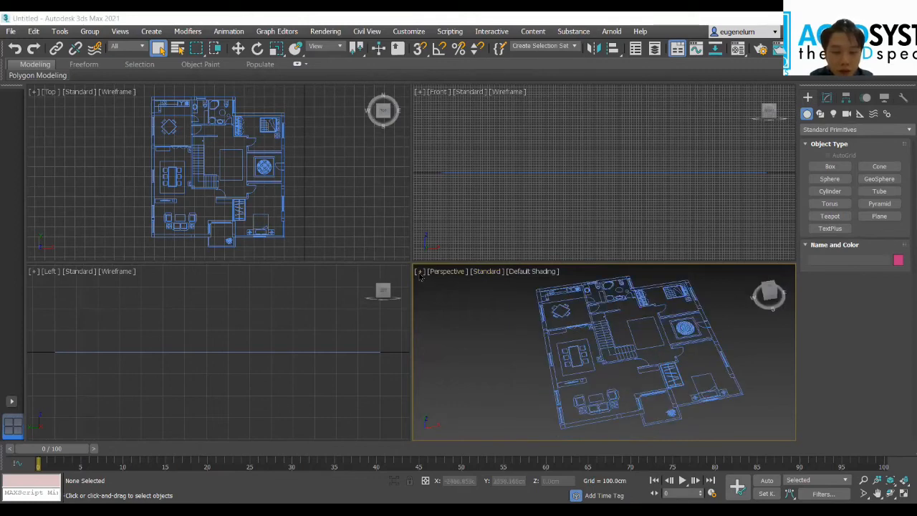
pyautogui.click(420, 277)
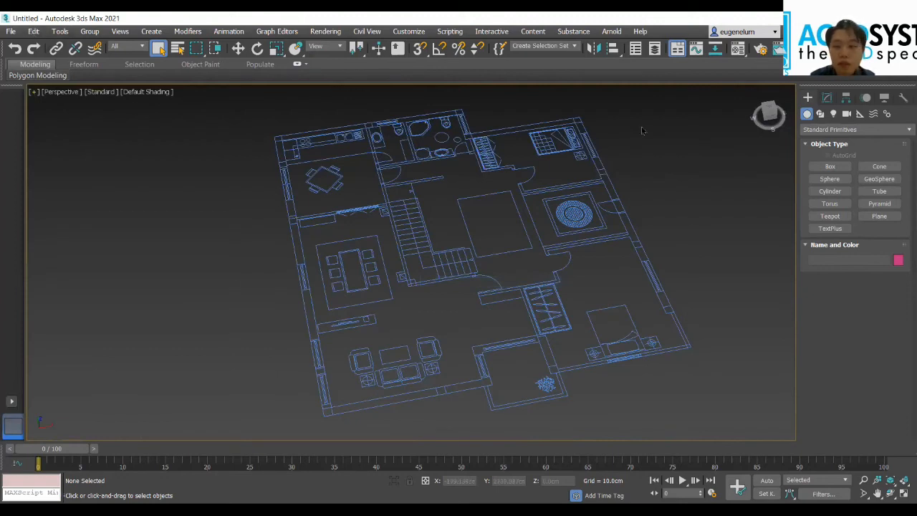
# Step: Start the Line spline tool and turn on 3D snapping, checking that Vertex and Endpoint are the enabled snap types
pyautogui.click(820, 113)
pyautogui.click(826, 176)
pyautogui.scroll(6, 265, 130)
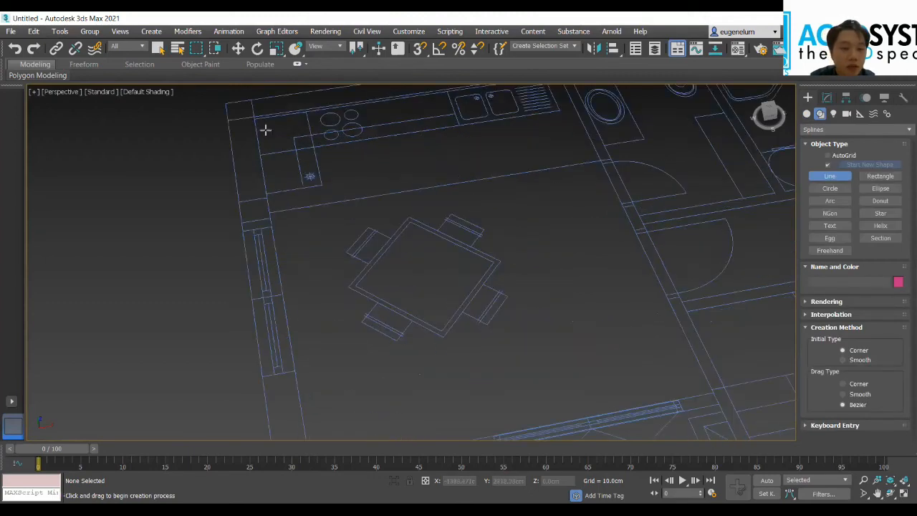
pyautogui.scroll(4, 253, 113)
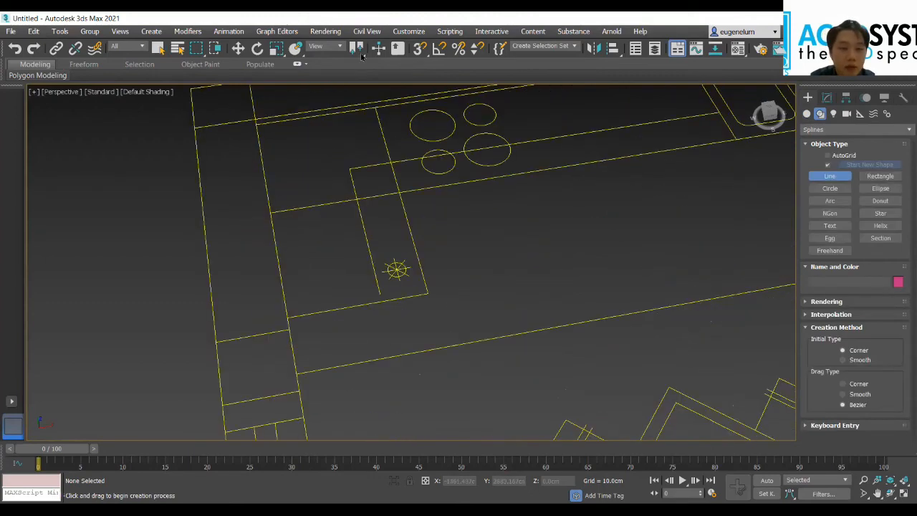
pyautogui.click(420, 50)
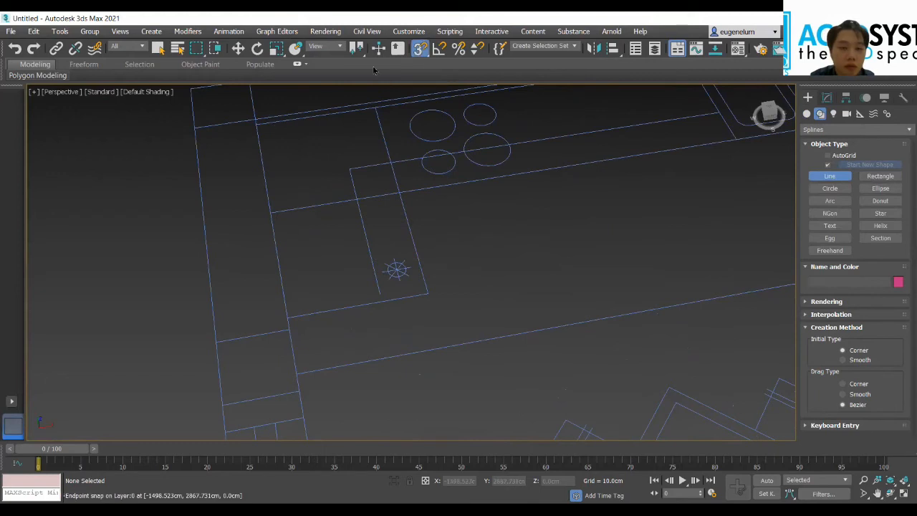
pyautogui.rightClick(421, 52)
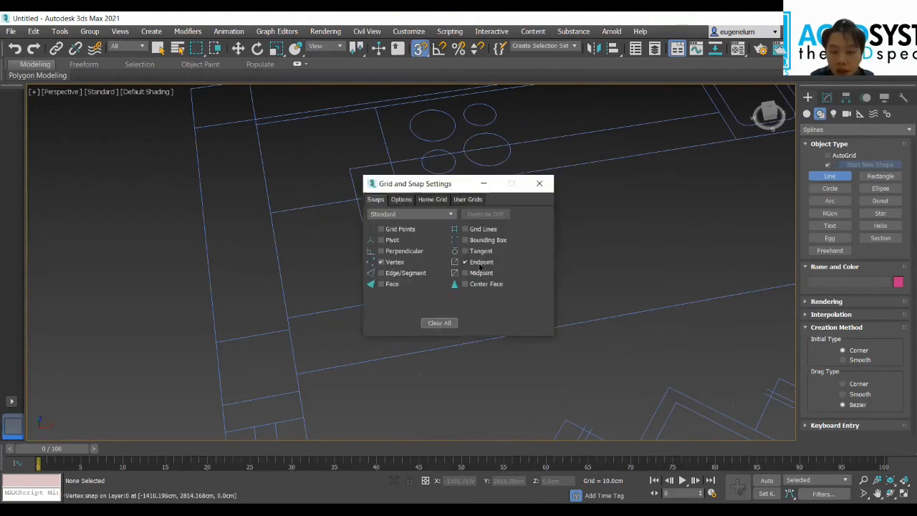
pyautogui.click(539, 183)
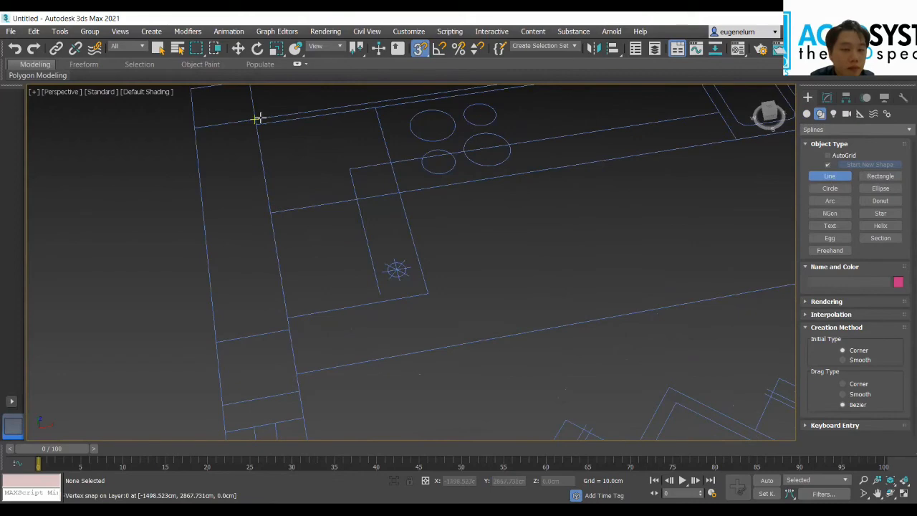
# Step: Start the interior outline at the kitchen's inner corner and run it along the outer wall to the living room's far corner
pyautogui.click(254, 119)
pyautogui.scroll(-4, 370, 346)
pyautogui.moveTo(358, 311); pyautogui.dragTo(323, 210, button='middle')
pyautogui.scroll(-4, 399, 381)
pyautogui.moveTo(373, 313); pyautogui.dragTo(346, 151, button='middle')
pyautogui.scroll(-5, 356, 350)
pyautogui.scroll(6, 344, 351)
pyautogui.click(310, 351)
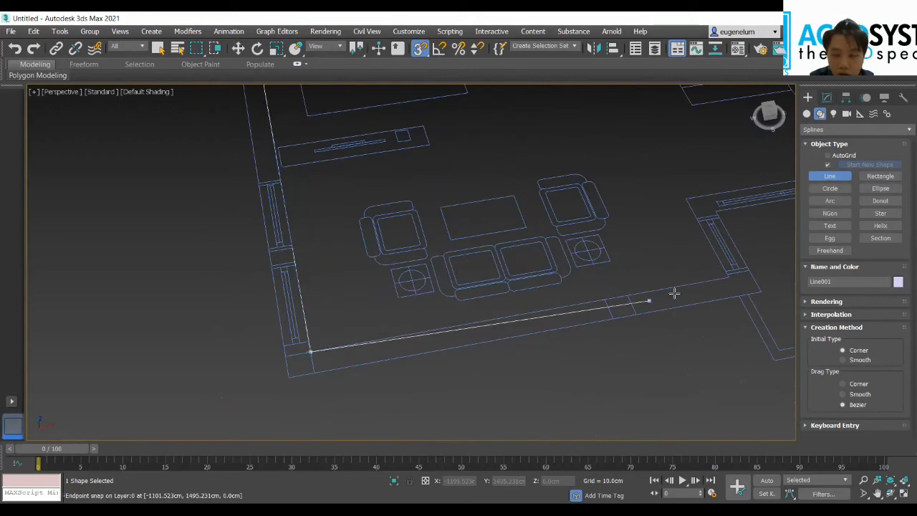
# Step: Continue the outline along the living room wall, around the recessed balcony with the plant, and along the bedroom wall to its outer corner
pyautogui.click(725, 275)
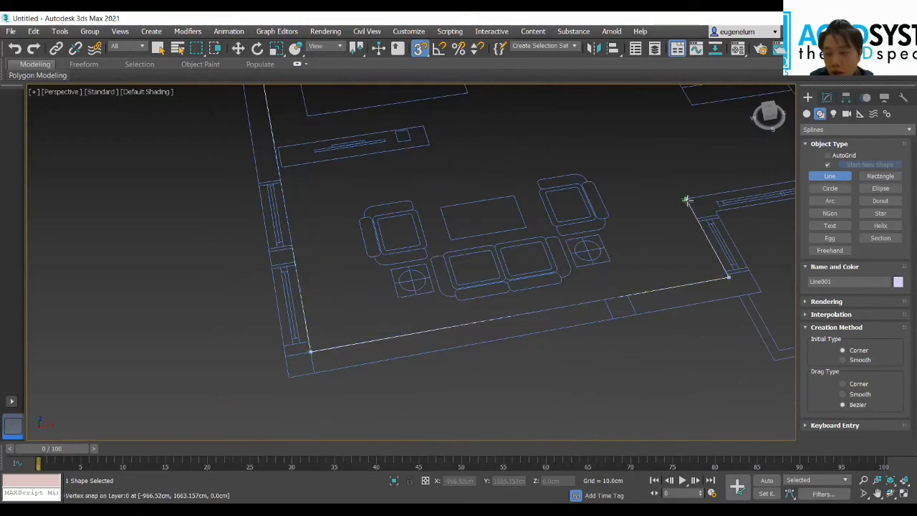
pyautogui.moveTo(695, 192); pyautogui.dragTo(279, 257, button='middle')
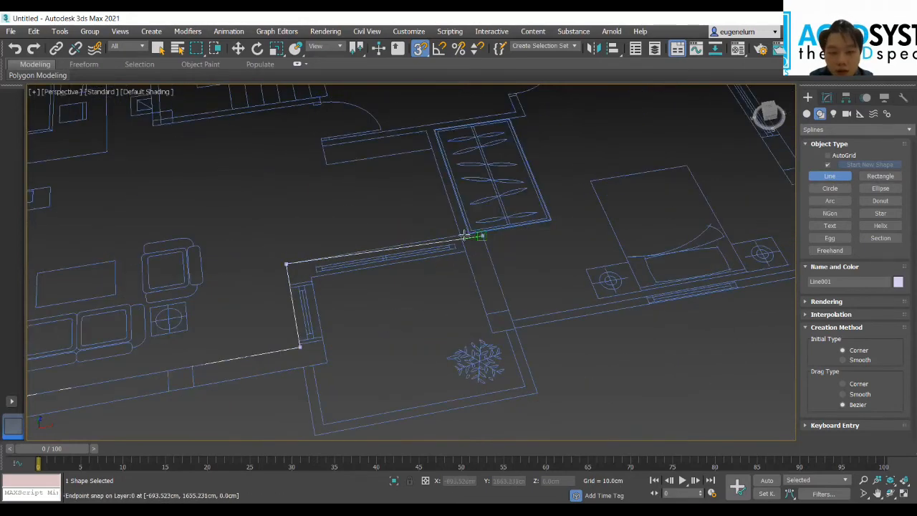
pyautogui.click(479, 232)
pyautogui.click(508, 311)
pyautogui.moveTo(629, 269); pyautogui.dragTo(417, 316, button='middle')
pyautogui.click(592, 319)
# Step: Trace the long outer wall to the second bedroom's far corner, and past its wardrobe to the bathroom corner beside the toilet
pyautogui.scroll(-10, 475, 176)
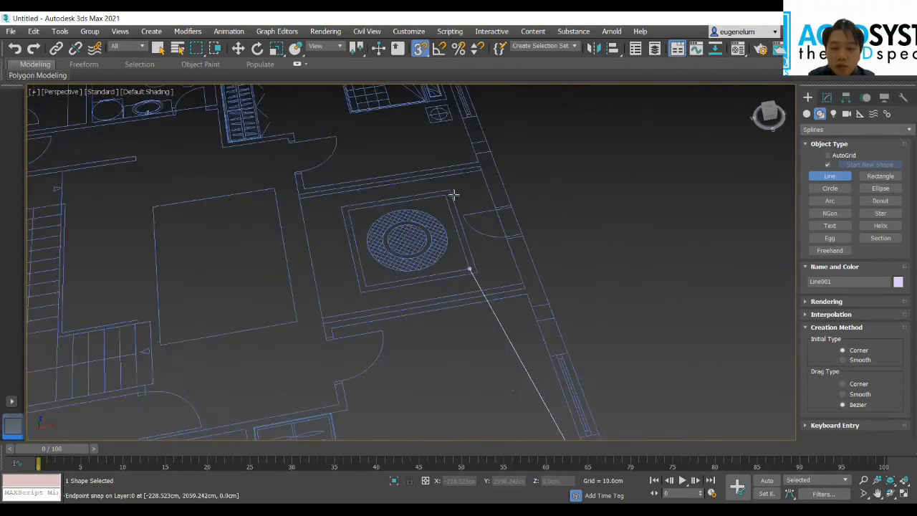
pyautogui.scroll(10, 494, 315)
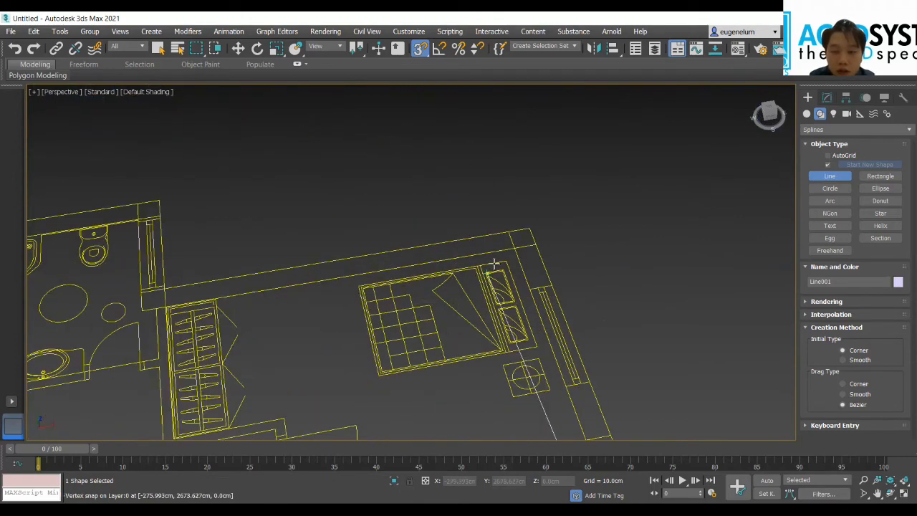
pyautogui.moveTo(285, 290); pyautogui.dragTo(544, 364, button='middle')
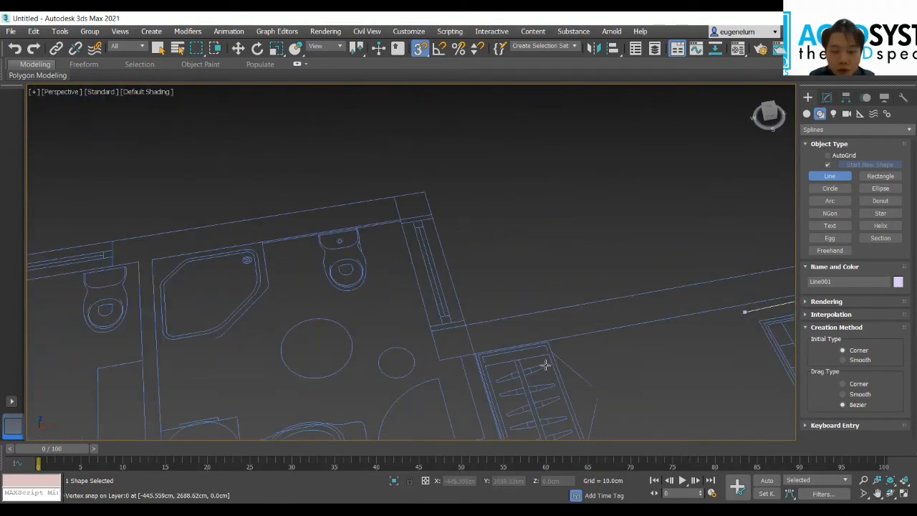
pyautogui.click(439, 360)
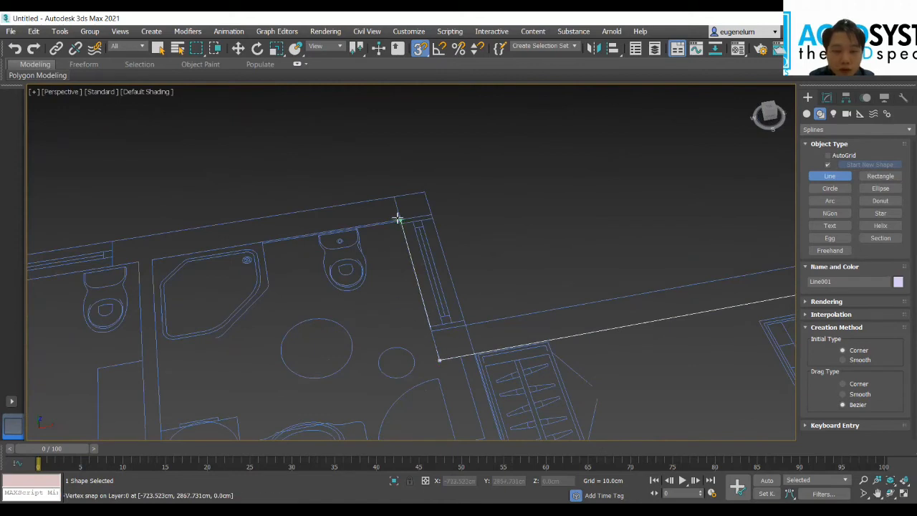
pyautogui.click(399, 220)
# Step: Run the outline along the bathroom and kitchen outer wall to its start point at the kitchen corner and close the spline
pyautogui.moveTo(128, 315); pyautogui.dragTo(491, 381, button='middle')
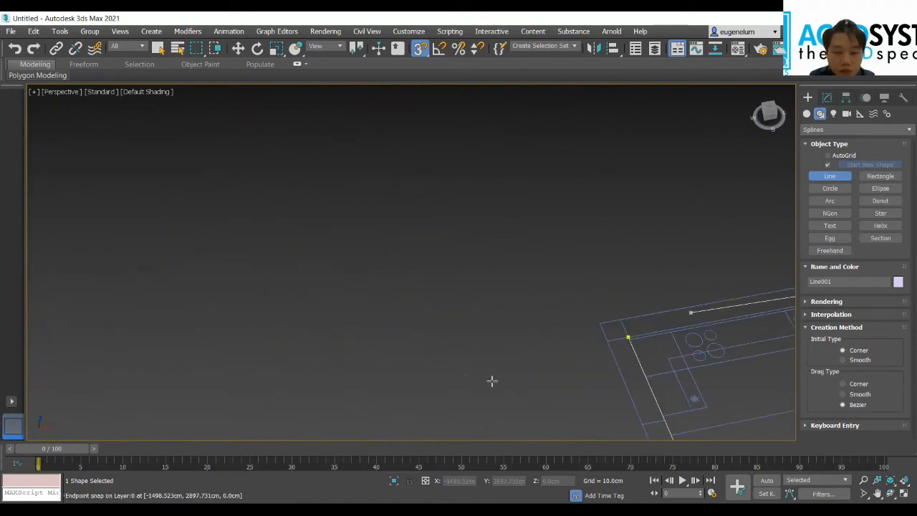
pyautogui.click(628, 337)
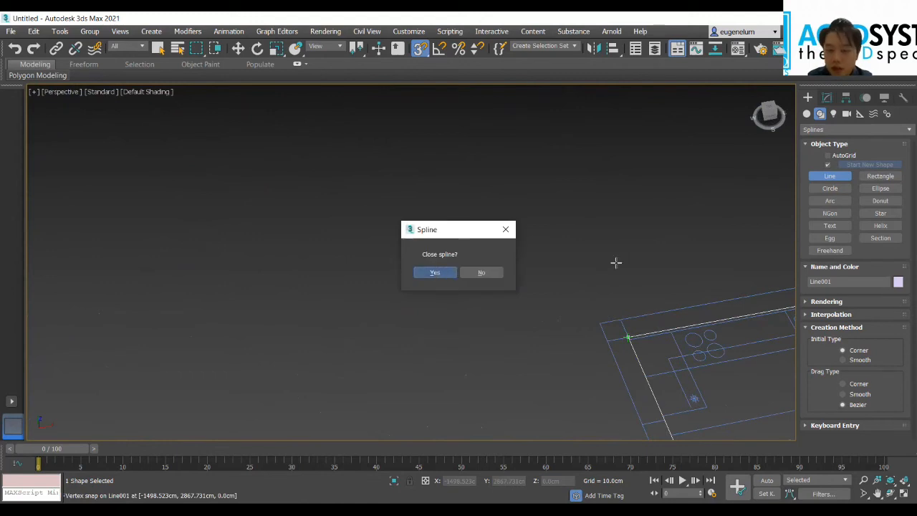
pyautogui.click(434, 272)
pyautogui.scroll(-3, 644, 264)
pyautogui.moveTo(644, 265); pyautogui.dragTo(337, 221, button='middle')
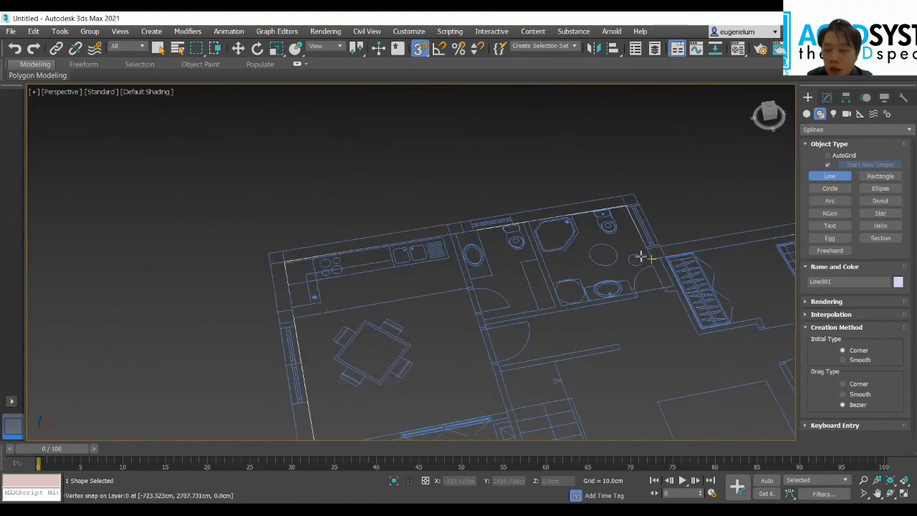
# Step: Apply the FloorGenerator modifier to the closed interior outline and view the generated floorboards across the whole apartment
pyautogui.click(827, 100)
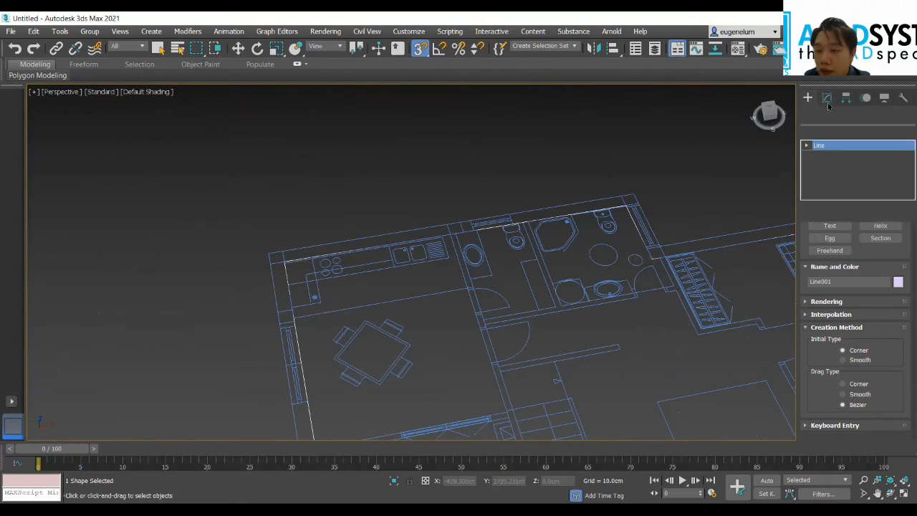
pyautogui.click(866, 132)
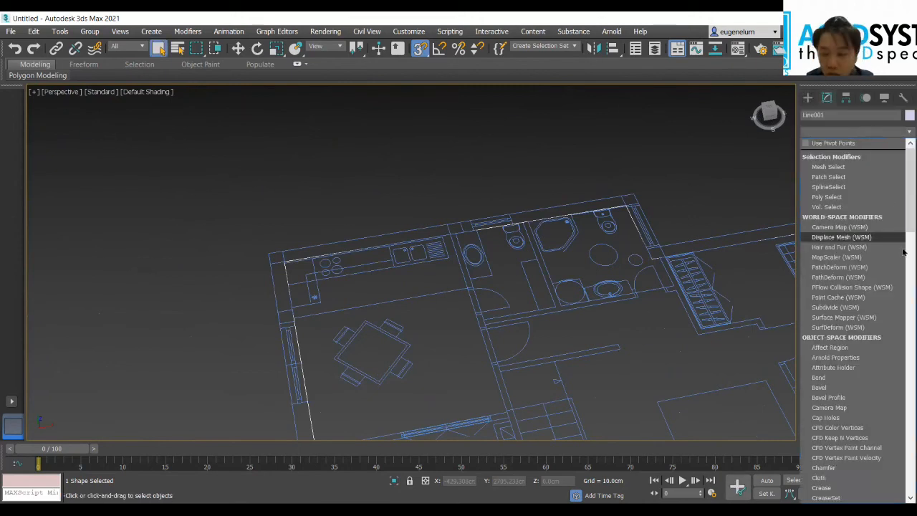
pyautogui.scroll(-4, 851, 403)
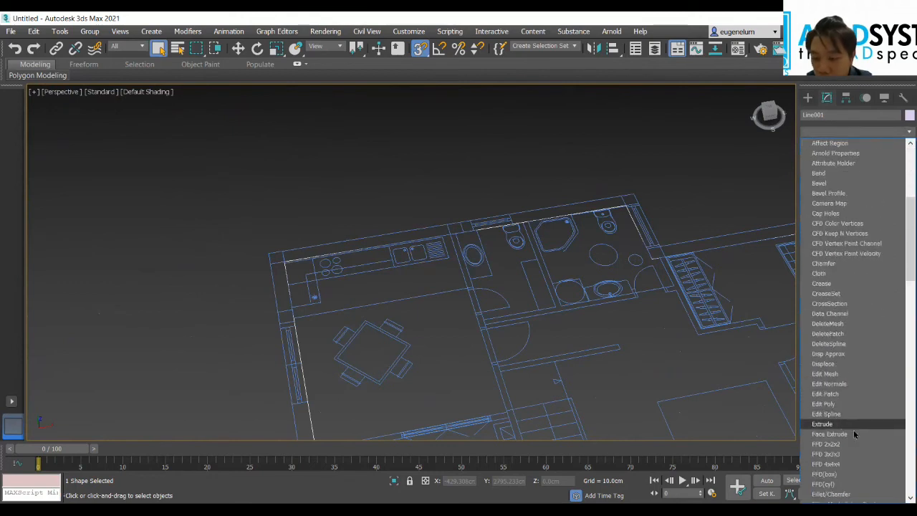
pyautogui.scroll(-7, 869, 437)
pyautogui.scroll(-2, 868, 437)
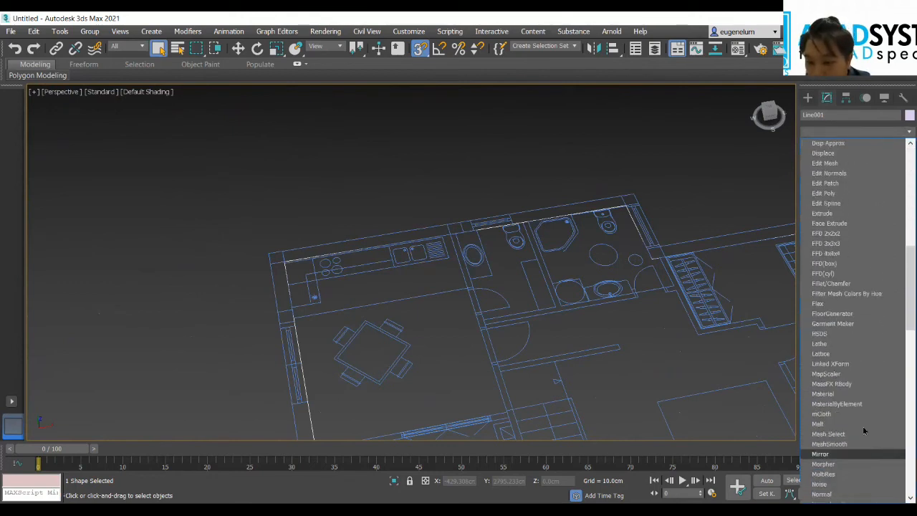
pyautogui.scroll(-2, 865, 433)
pyautogui.scroll(4, 856, 412)
pyautogui.scroll(2, 847, 368)
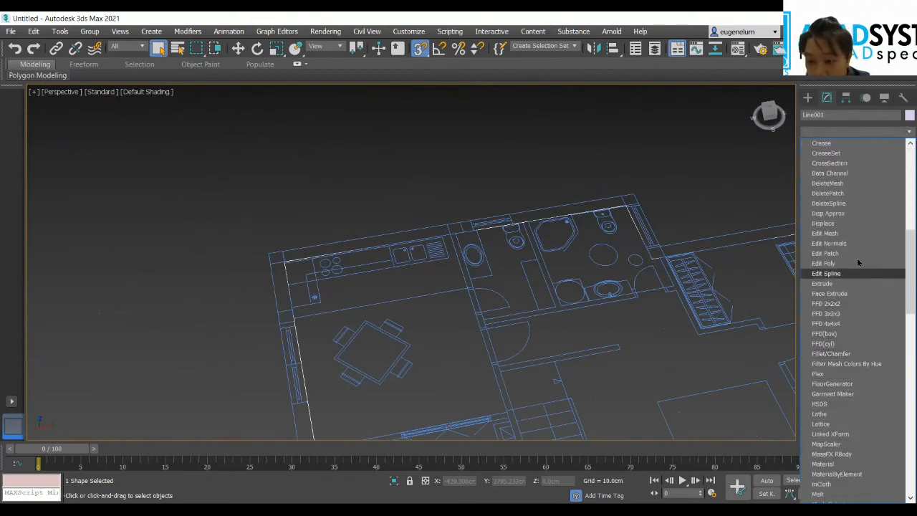
pyautogui.click(832, 384)
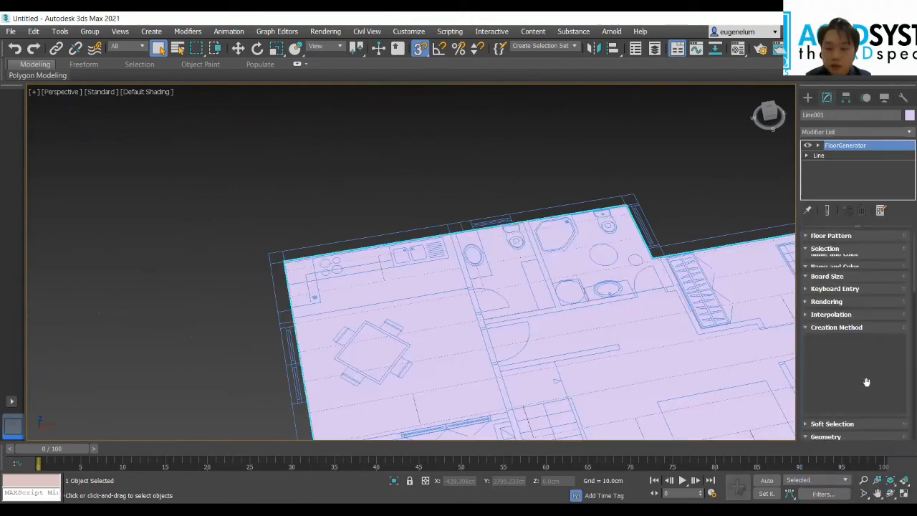
pyautogui.scroll(-2, 580, 272)
pyautogui.moveTo(560, 169); pyautogui.dragTo(449, 113, button='middle')
pyautogui.moveTo(657, 208); pyautogui.dragTo(565, 174, button='middle')
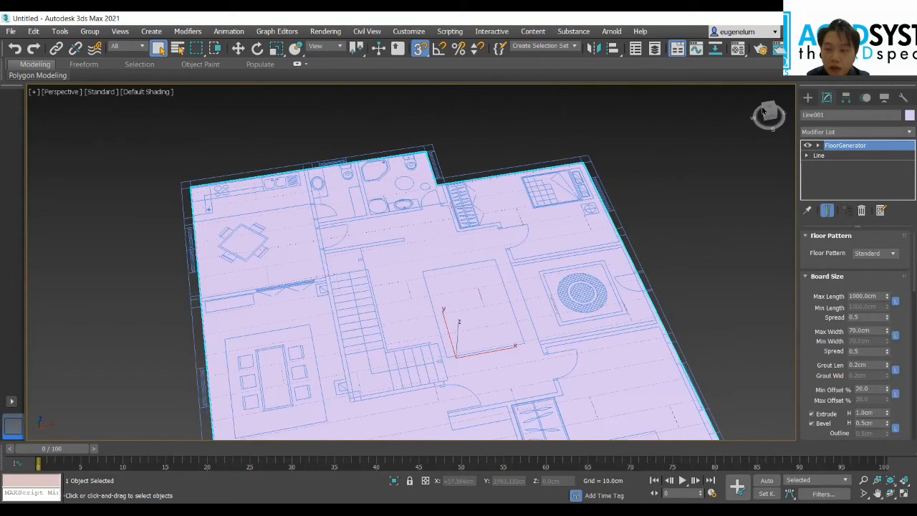
pyautogui.moveTo(767, 112); pyautogui.dragTo(746, 108)
pyautogui.scroll(-5, 493, 283)
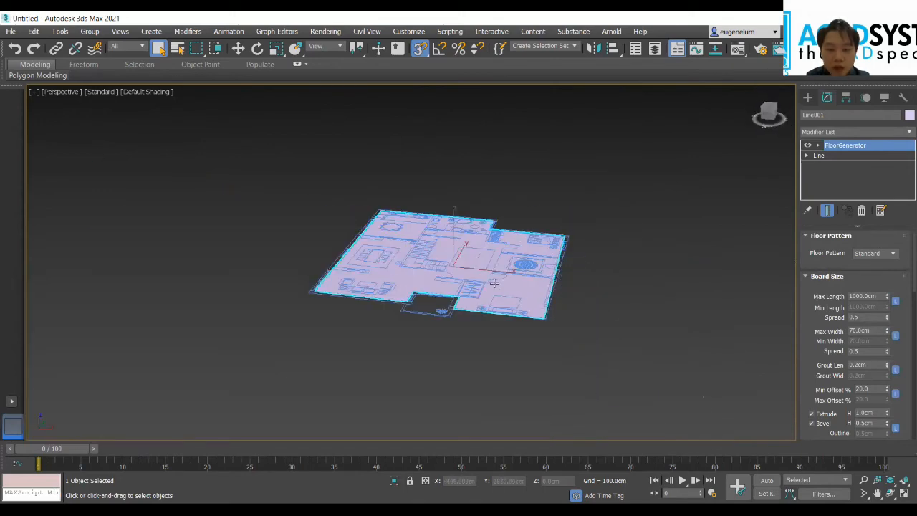
# Step: Examine the generated floor up close in a tilted perspective view, and look through the geometry and shape creation tools
pyautogui.scroll(4, 362, 284)
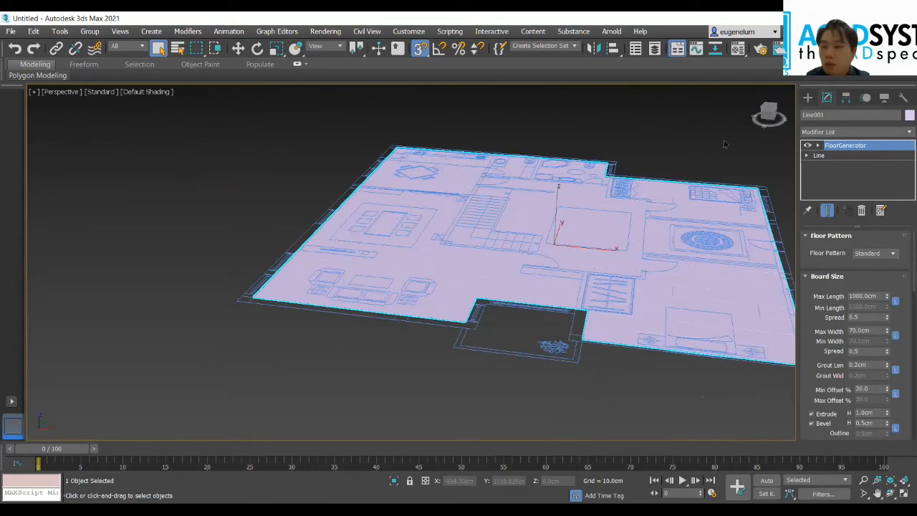
pyautogui.moveTo(764, 107); pyautogui.dragTo(766, 111)
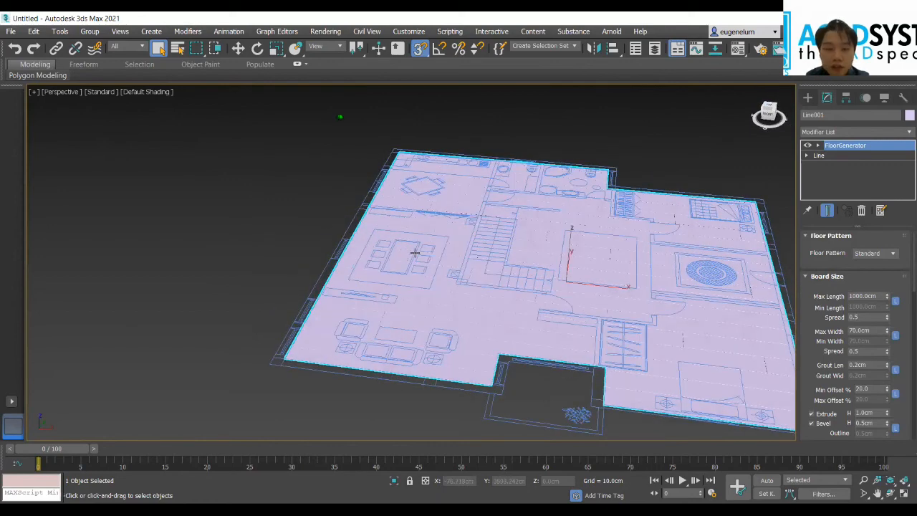
pyautogui.moveTo(599, 293); pyautogui.dragTo(600, 294)
pyautogui.click(808, 98)
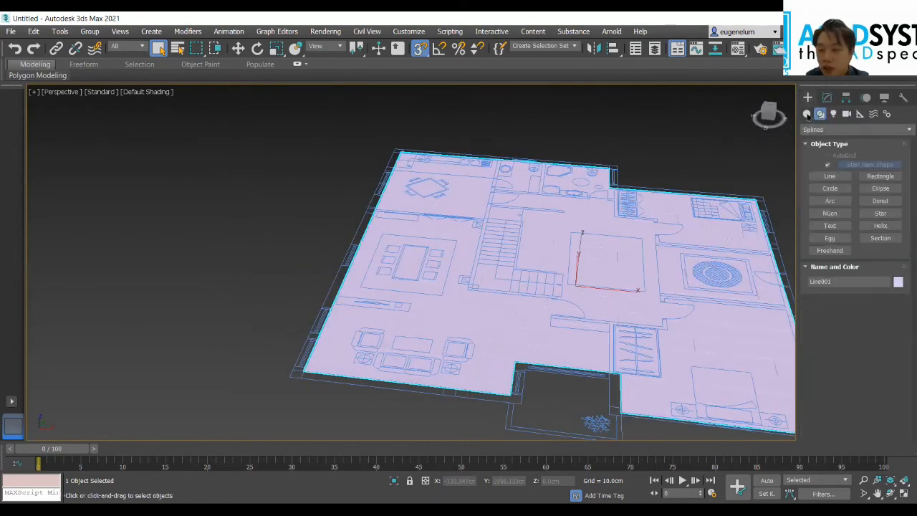
pyautogui.click(806, 114)
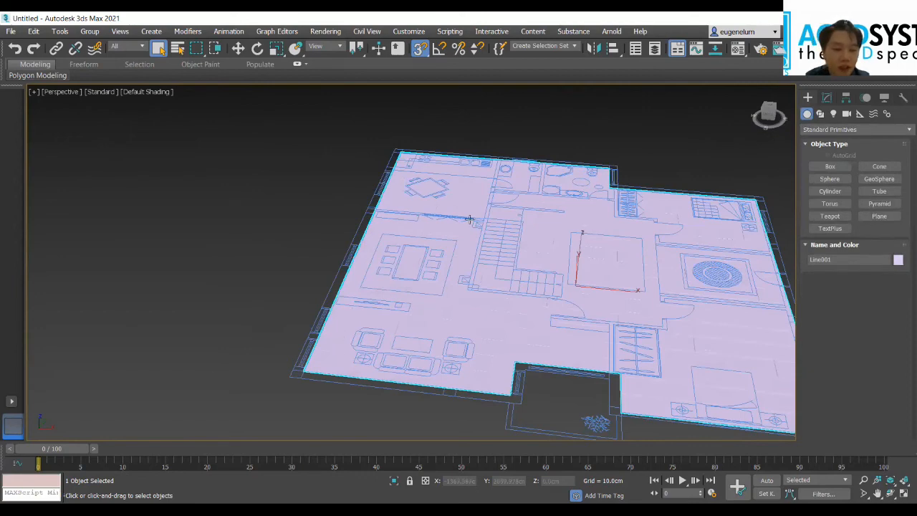
pyautogui.moveTo(661, 170); pyautogui.dragTo(581, 199, button='middle')
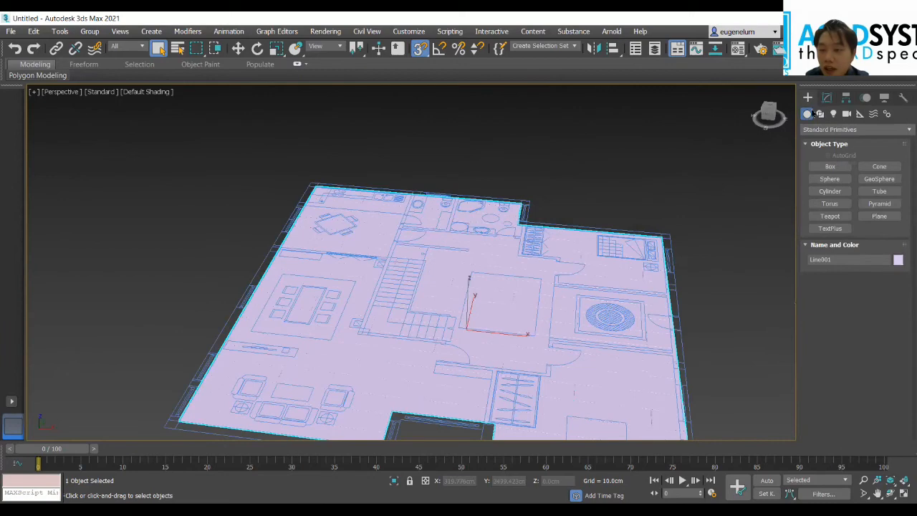
pyautogui.click(820, 114)
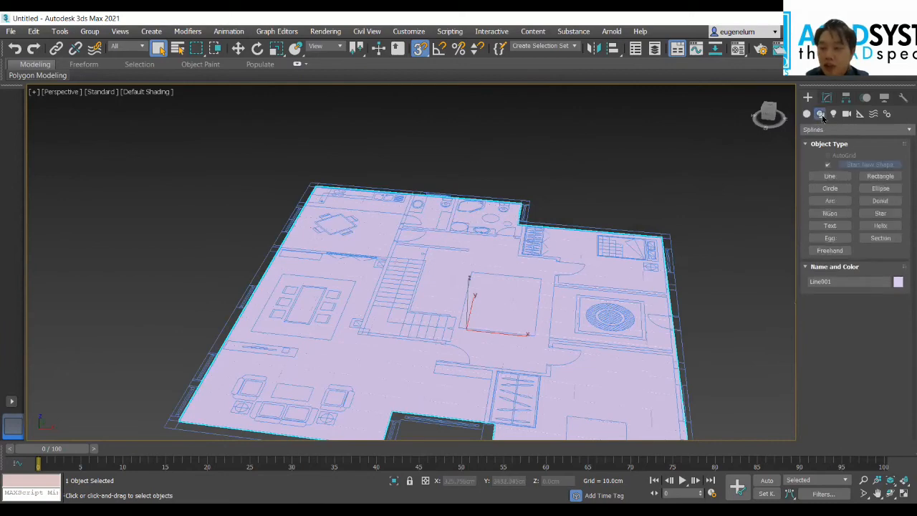
# Step: Return to the FloorGenerator settings and check the available floor patterns, keeping Standard
pyautogui.click(826, 96)
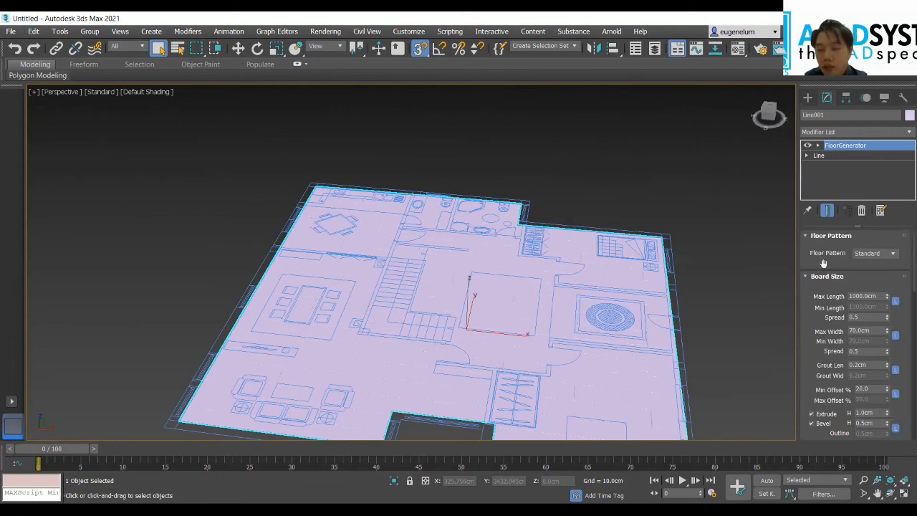
pyautogui.click(891, 259)
pyautogui.click(892, 262)
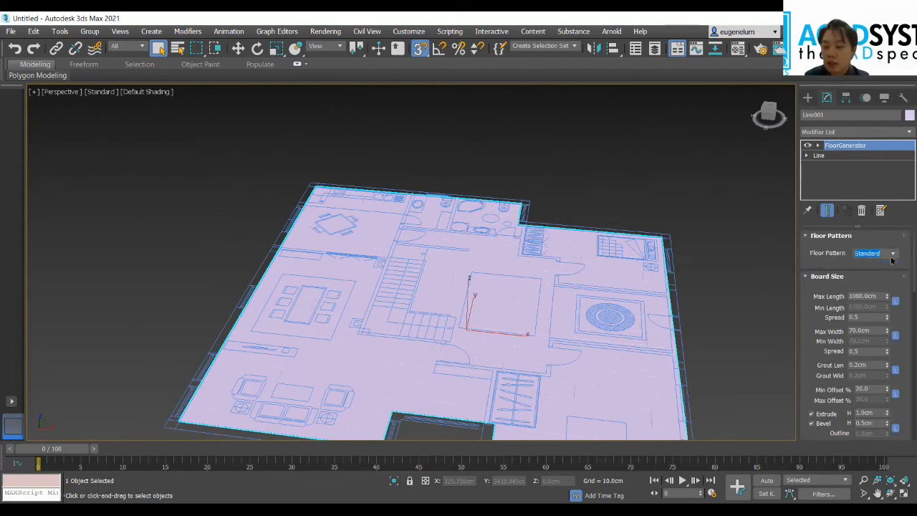
pyautogui.click(891, 260)
pyautogui.click(892, 263)
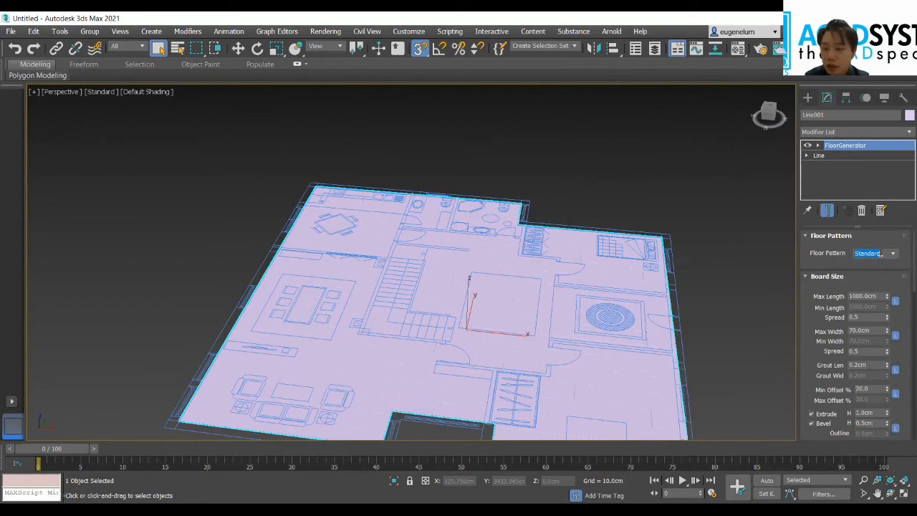
# Step: Inspect the generated floor from directly above, checking its coverage across the whole apartment plan
pyautogui.click(773, 111)
pyautogui.scroll(-4, 501, 252)
pyautogui.moveTo(142, 281); pyautogui.dragTo(251, 281, button='middle')
pyautogui.moveTo(764, 113); pyautogui.dragTo(781, 118)
pyautogui.moveTo(651, 159); pyautogui.dragTo(558, 159, button='middle')
pyautogui.moveTo(766, 117); pyautogui.dragTo(768, 109)
pyautogui.click(767, 108)
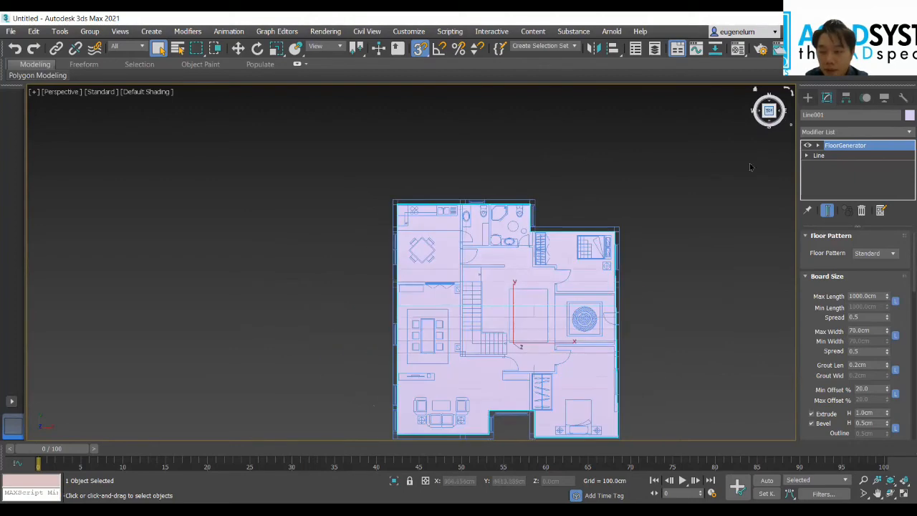
pyautogui.moveTo(668, 305); pyautogui.dragTo(638, 266, button='middle')
pyautogui.scroll(-2, 638, 266)
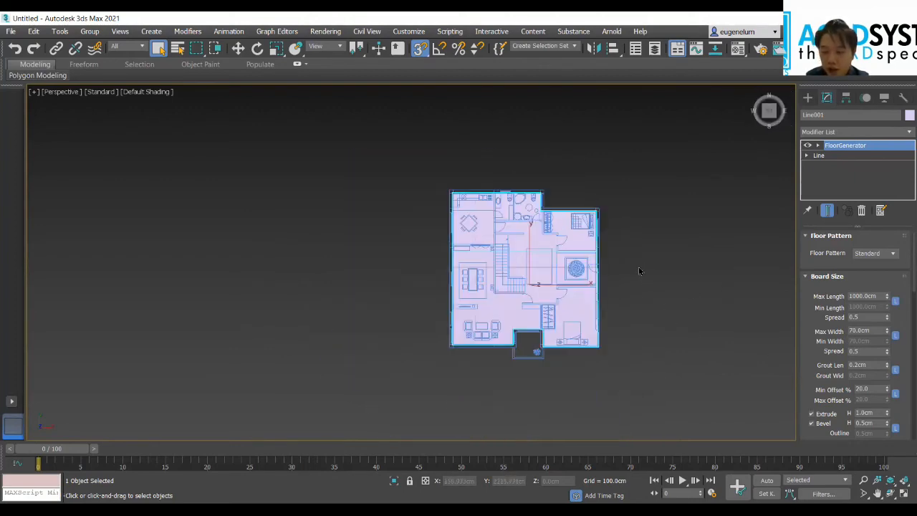
pyautogui.scroll(3, 638, 267)
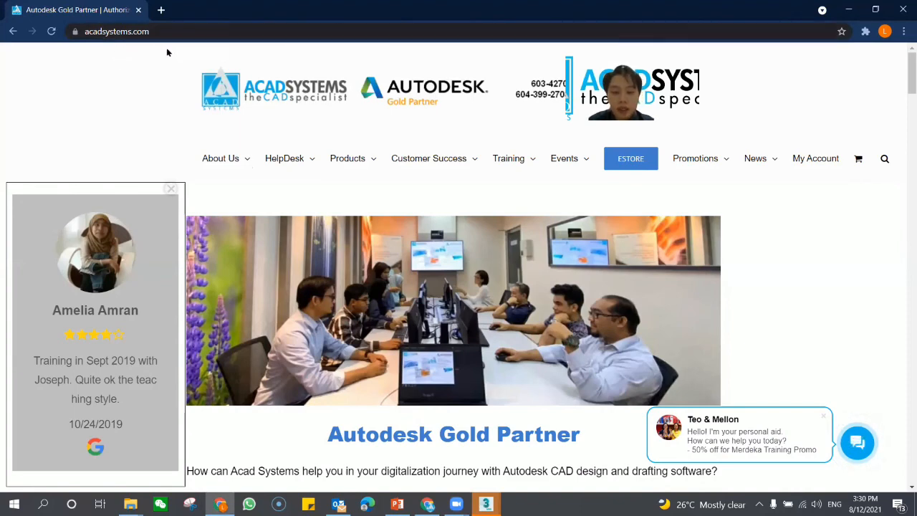
# Step: Switch to the Acad Systems website in the browser and look over its help desk entry and chat contact options
pyautogui.scroll(-2, 176, 77)
pyautogui.scroll(2, 276, 155)
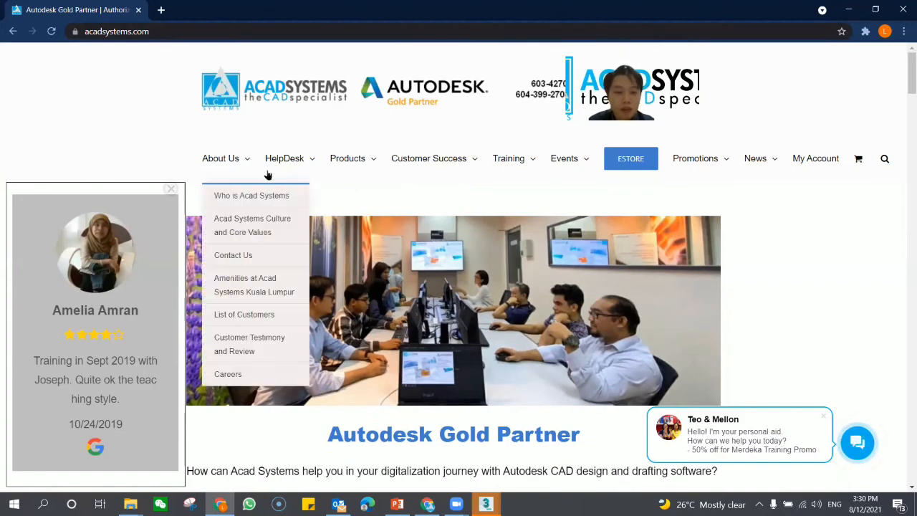
pyautogui.scroll(-2, 172, 151)
pyautogui.scroll(2, 194, 155)
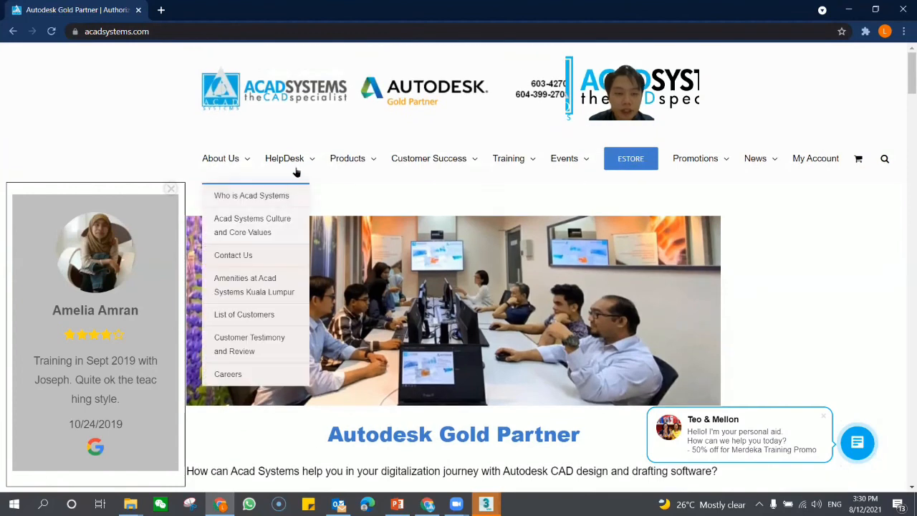
pyautogui.moveTo(296, 157)
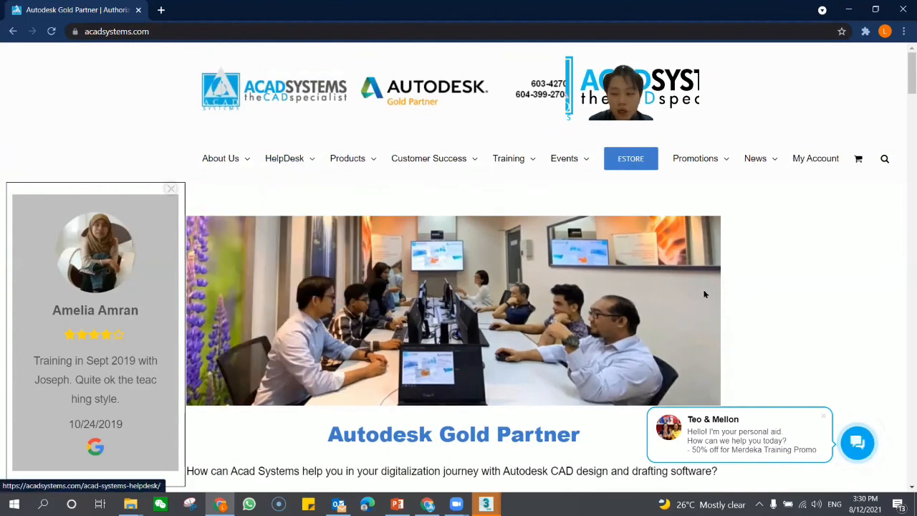
pyautogui.click(868, 451)
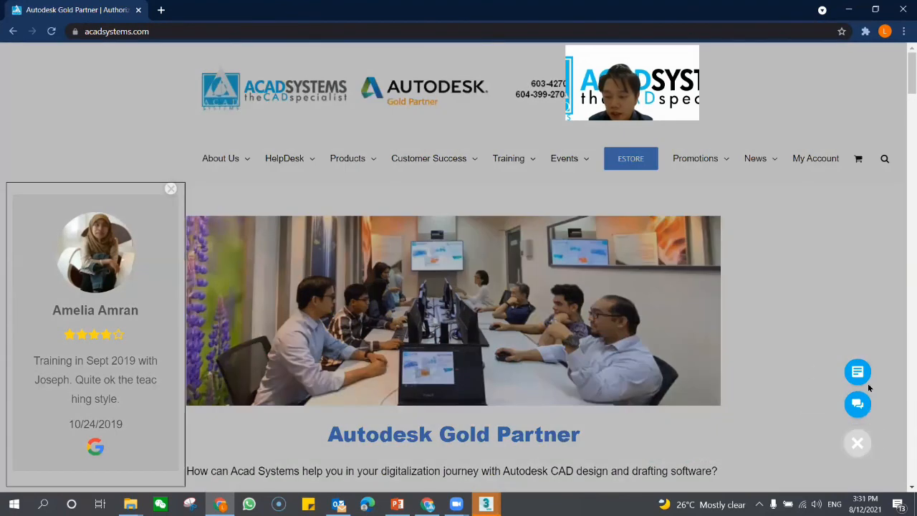
pyautogui.click(825, 297)
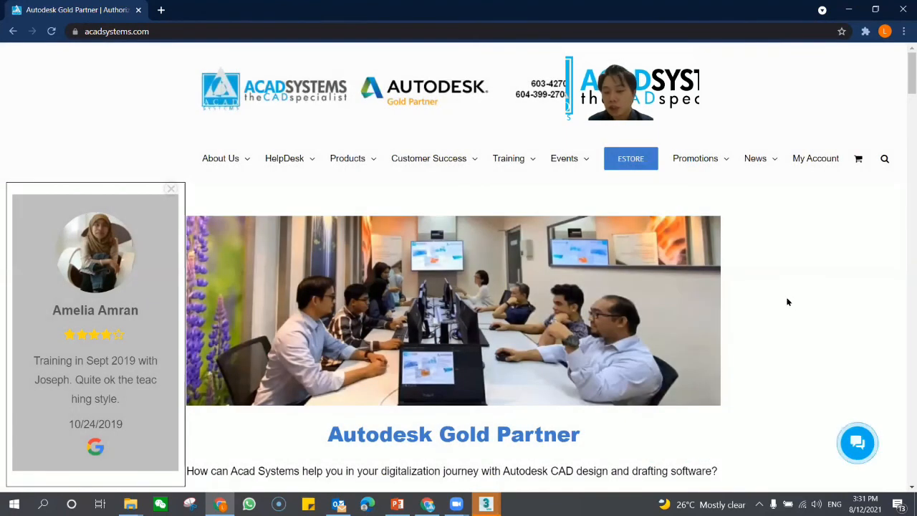
# Step: Dismiss the customer review pop-up on the homepage and open the company's YouTube channel from the page footer
pyautogui.scroll(-2, 713, 282)
pyautogui.click(171, 189)
pyautogui.scroll(2, 557, 197)
pyautogui.scroll(-4, 556, 199)
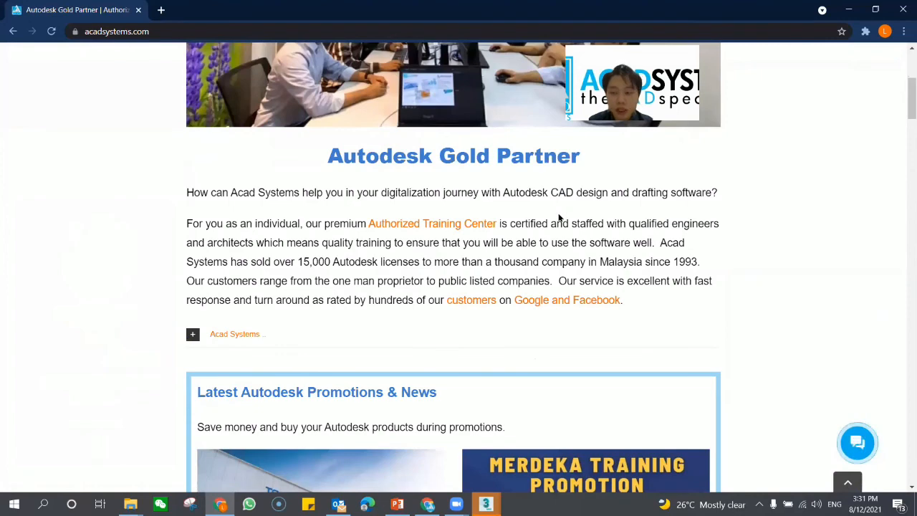
pyautogui.scroll(-6, 599, 287)
pyautogui.scroll(-12, 666, 357)
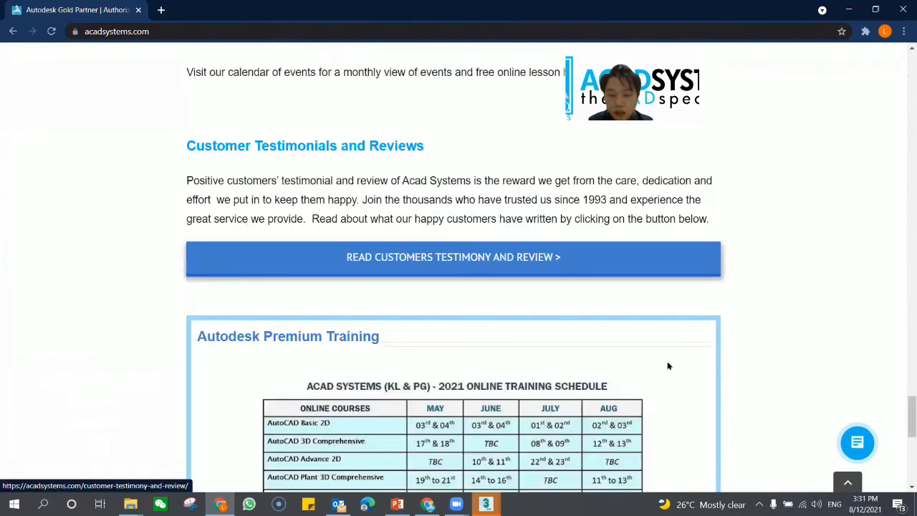
pyautogui.scroll(-1, 639, 347)
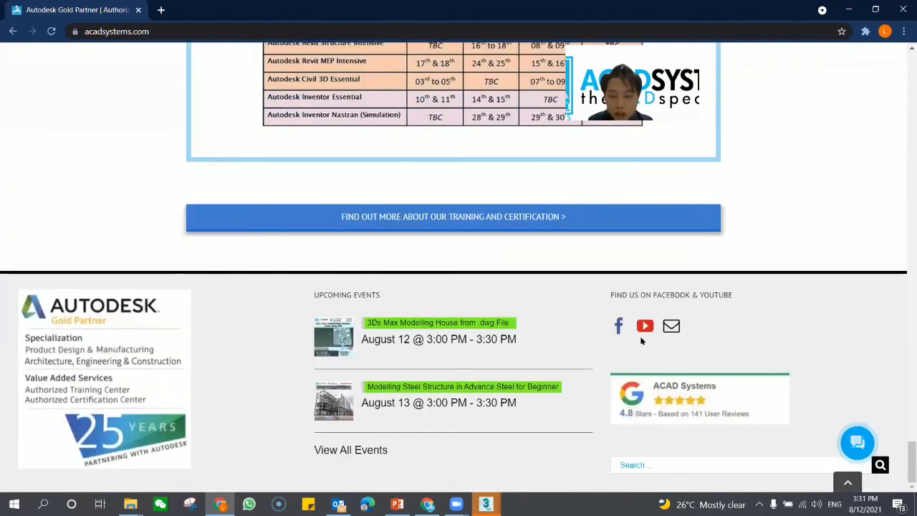
pyautogui.click(643, 331)
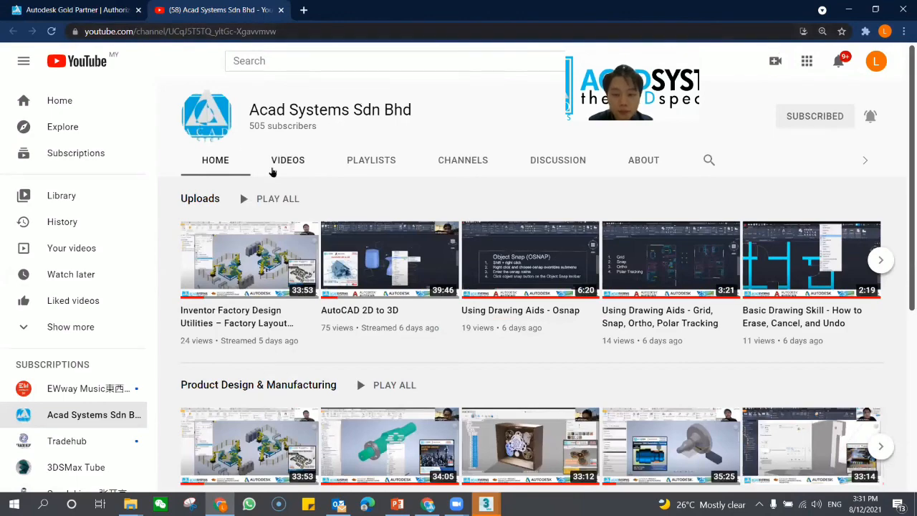
# Step: Browse the Acad Systems channel's featured sections and uploaded videos, and return to the channel's home page
pyautogui.scroll(-2, 272, 171)
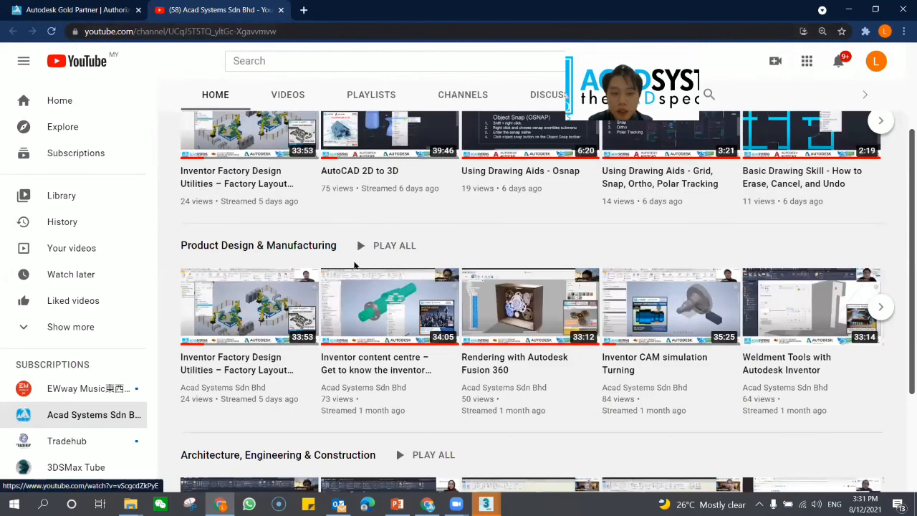
pyautogui.scroll(2, 270, 182)
pyautogui.click(275, 160)
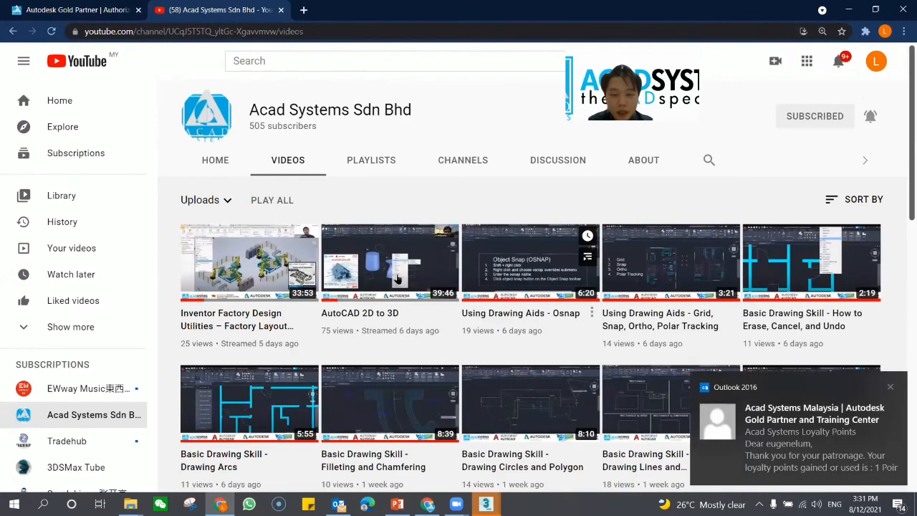
pyautogui.scroll(-2, 483, 244)
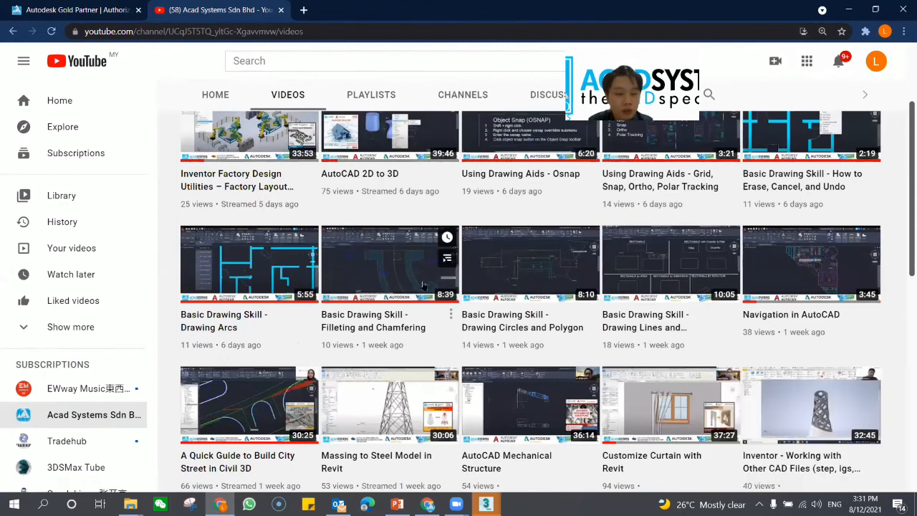
pyautogui.scroll(1, 402, 269)
pyautogui.scroll(1, 402, 269)
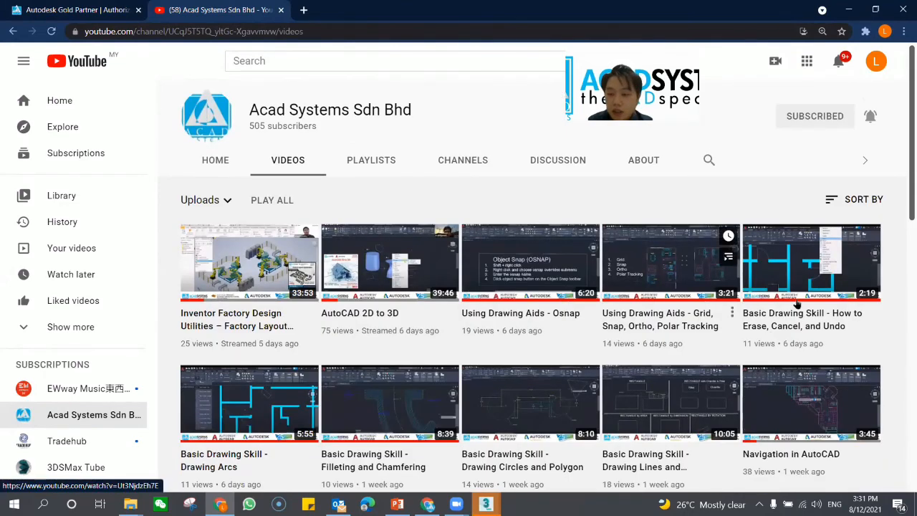
pyautogui.click(215, 166)
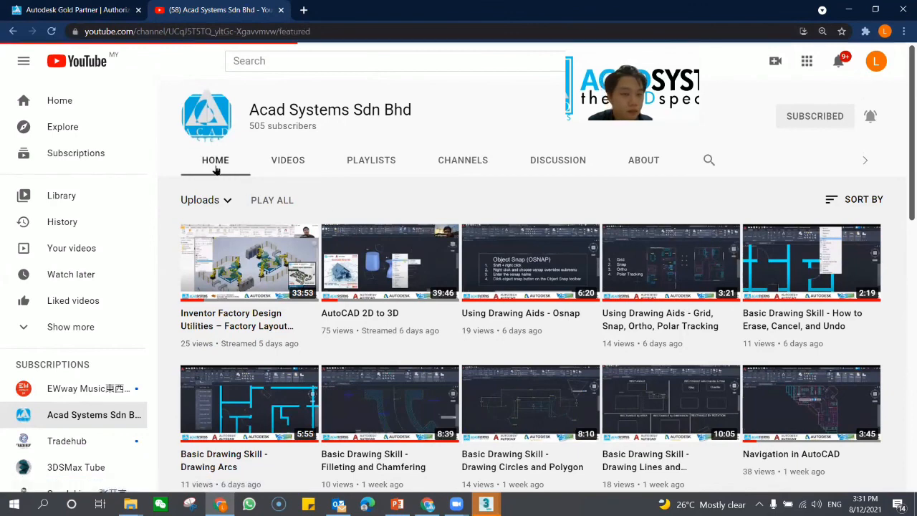
# Step: Go back to the Acad Systems website and review the announced online lessons on 3ds Max, Advance Steel, AutoCAD and Inventor
pyautogui.hotkey('ctrl', 'Tab')
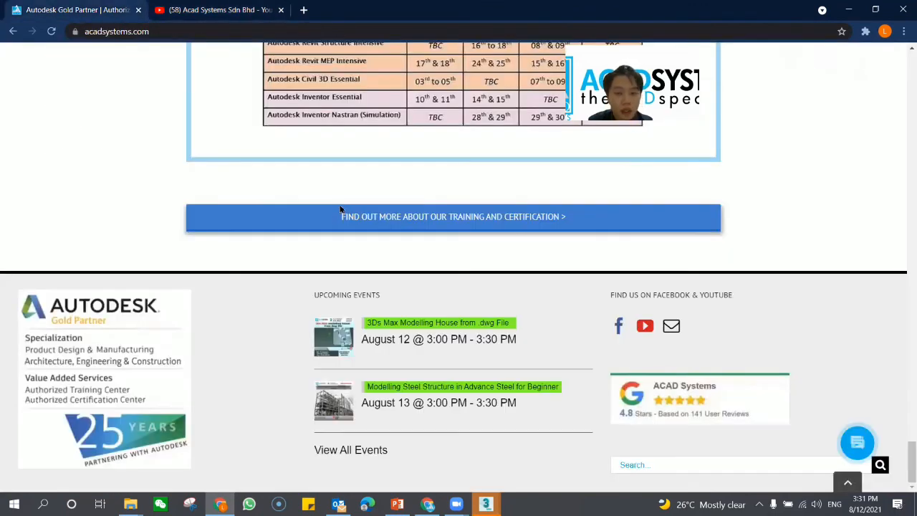
pyautogui.scroll(10, 341, 209)
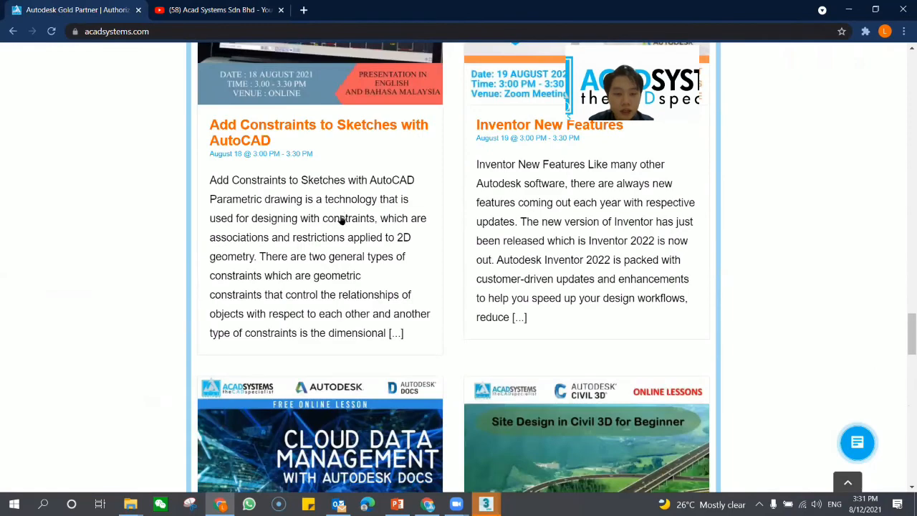
pyautogui.scroll(5, 341, 217)
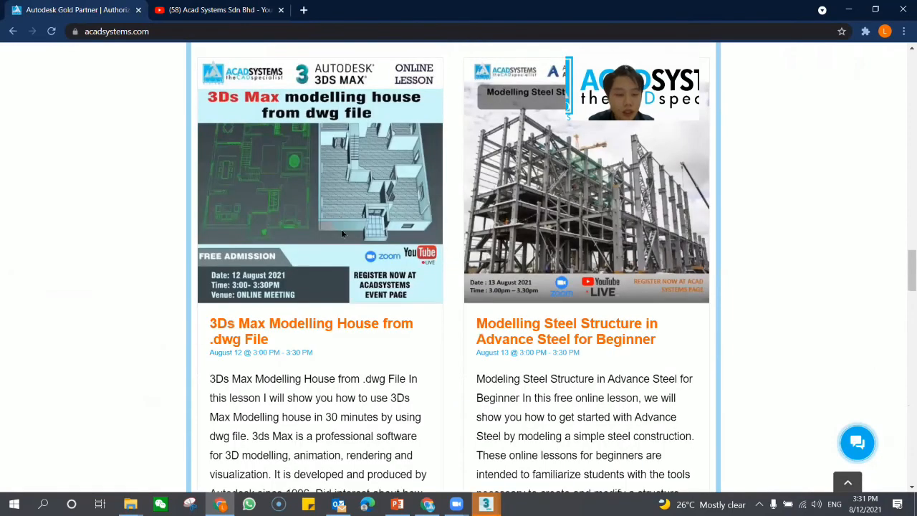
pyautogui.scroll(4, 384, 257)
pyautogui.scroll(-4, 323, 306)
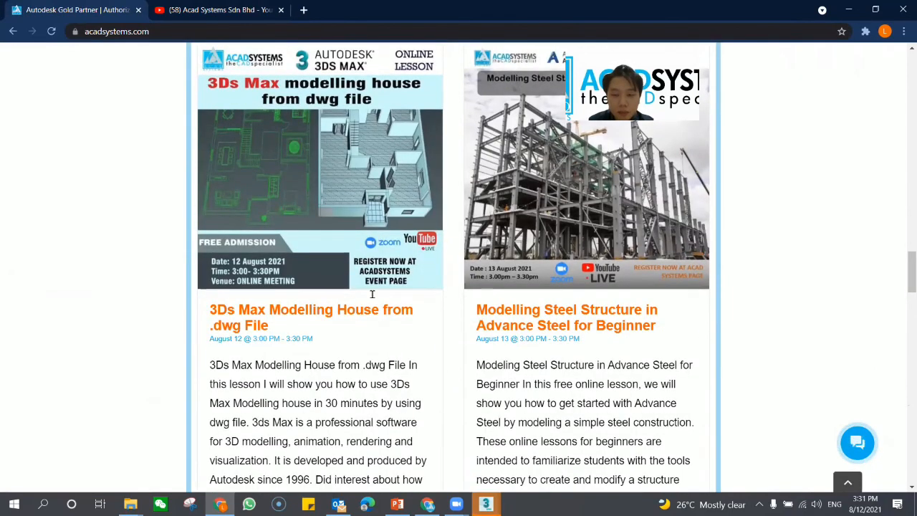
pyautogui.scroll(-2, 507, 227)
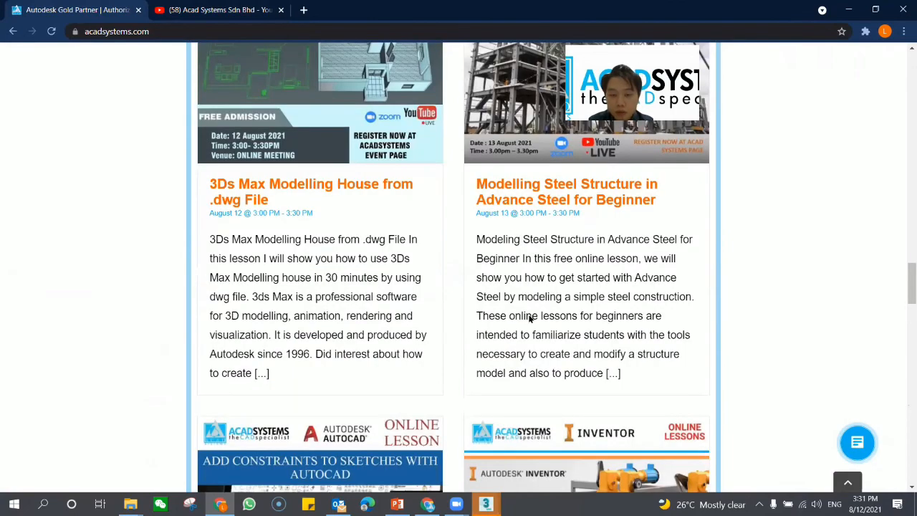
pyautogui.scroll(2, 529, 319)
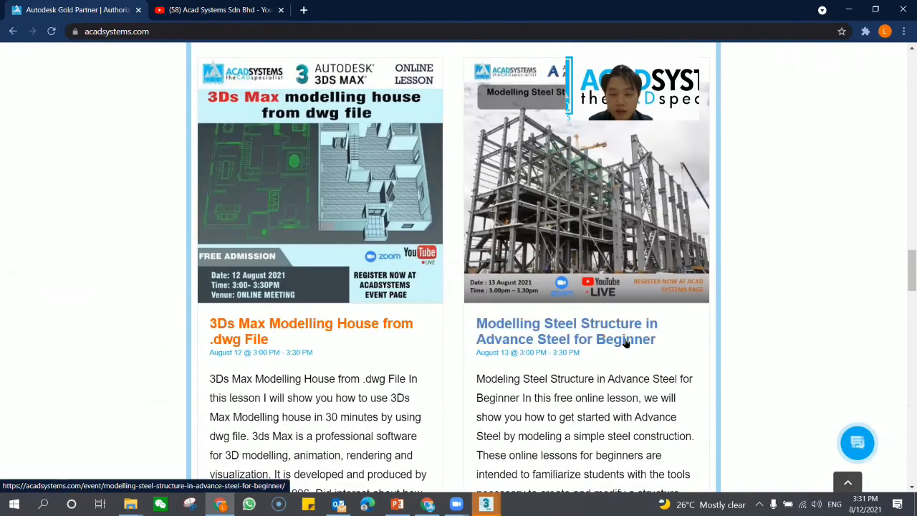
pyautogui.scroll(-2, 687, 365)
pyautogui.scroll(-3, 601, 230)
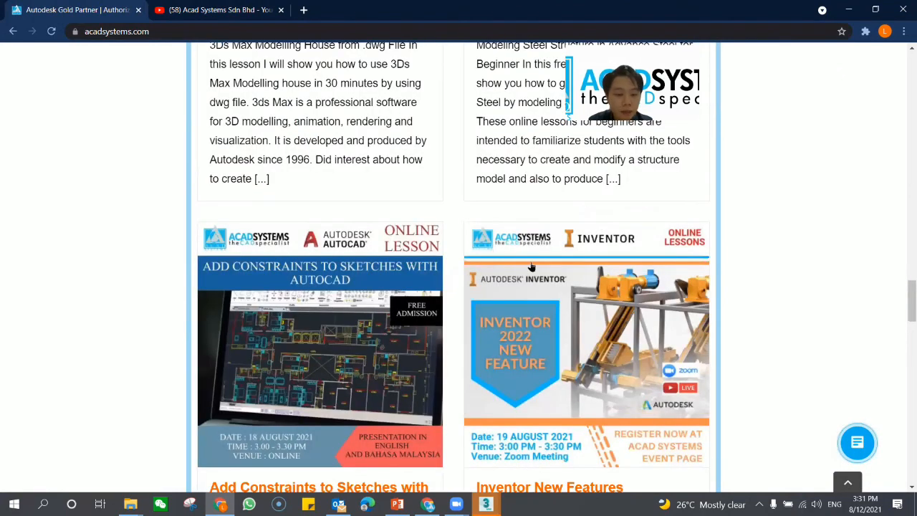
pyautogui.scroll(-1, 151, 307)
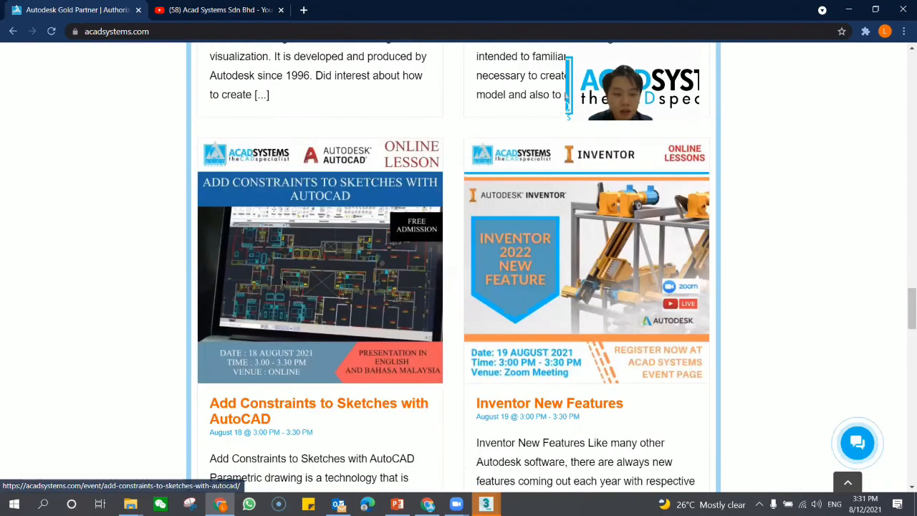
pyautogui.scroll(-2, 350, 276)
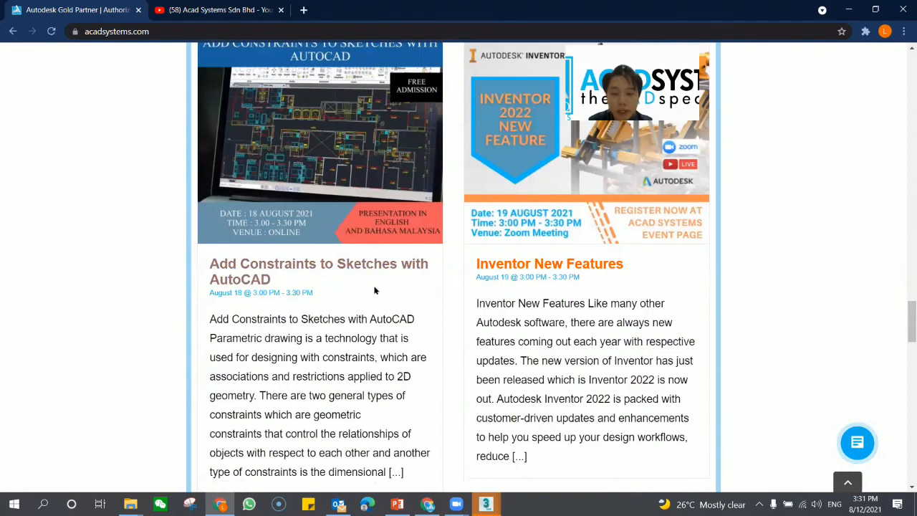
# Step: Review the announced lessons on Autodesk Docs cloud data management and Civil 3D site design, and return to the start of the homepage
pyautogui.scroll(-4, 398, 303)
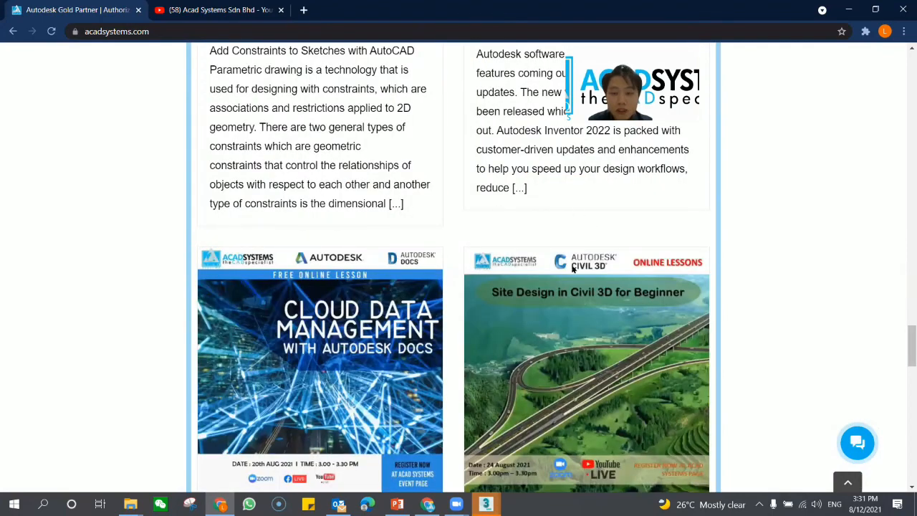
pyautogui.scroll(-4, 571, 269)
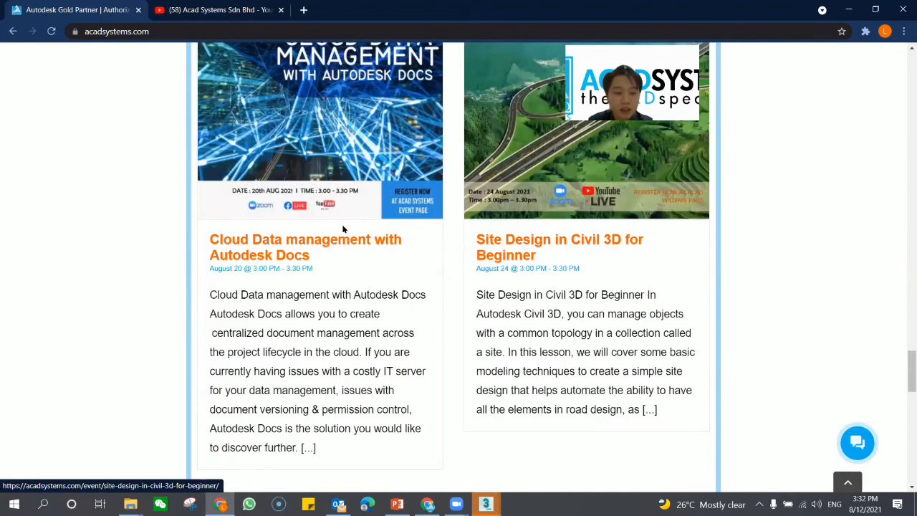
pyautogui.scroll(-4, 177, 215)
pyautogui.scroll(-5, 321, 239)
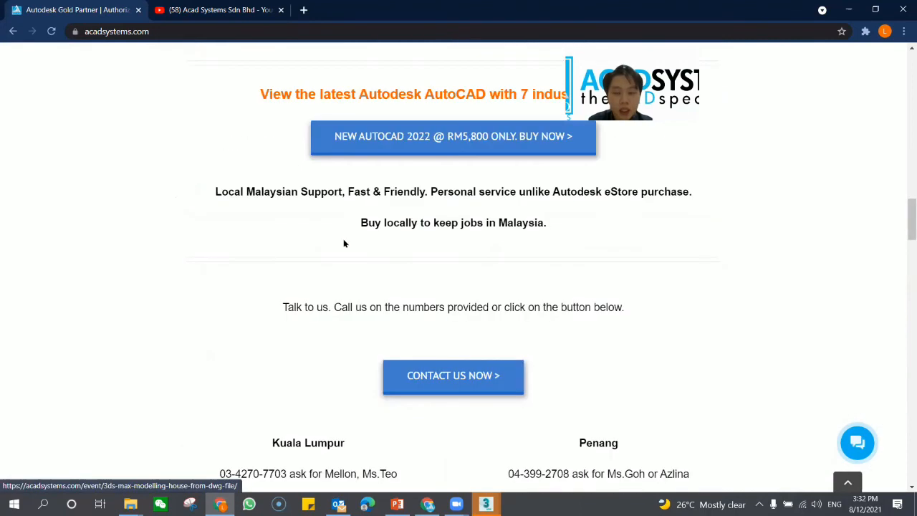
pyautogui.press('Home')
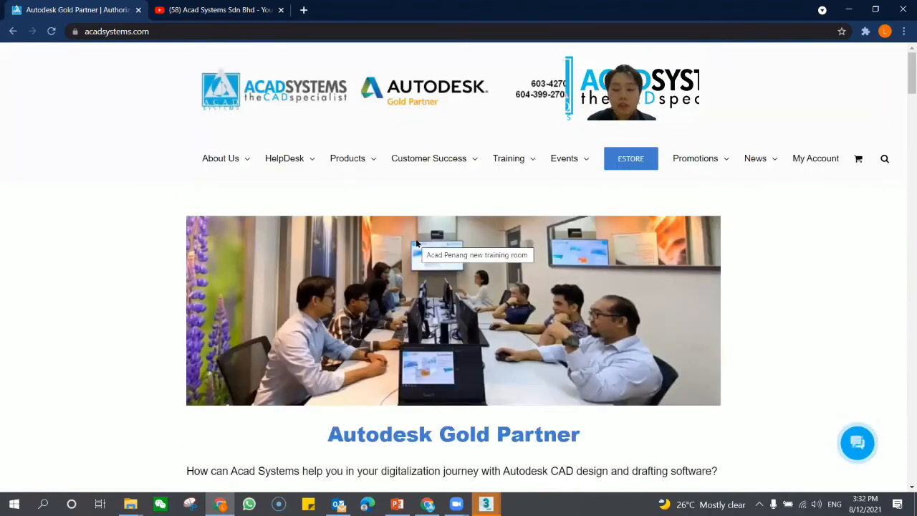
# Step: Examine the website's live chat contact options, its product listing and the help desk entries
pyautogui.click(863, 456)
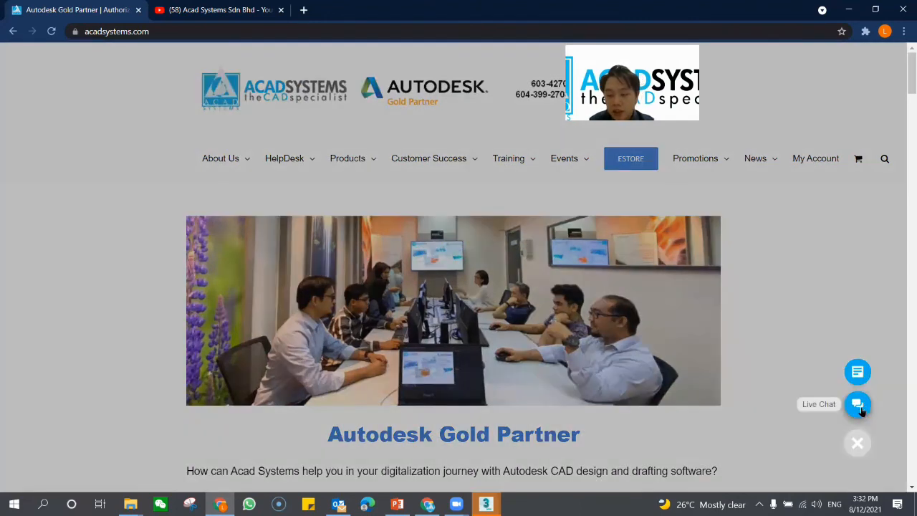
pyautogui.click(828, 322)
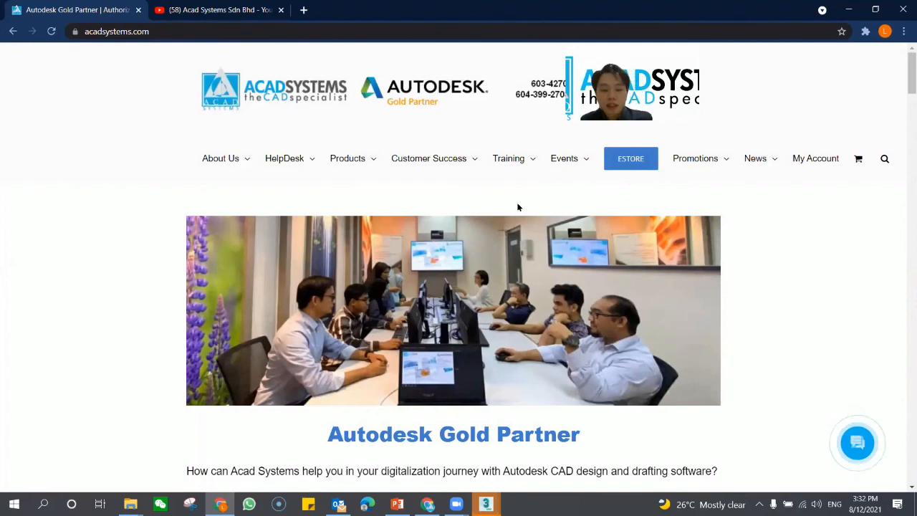
pyautogui.moveTo(466, 167)
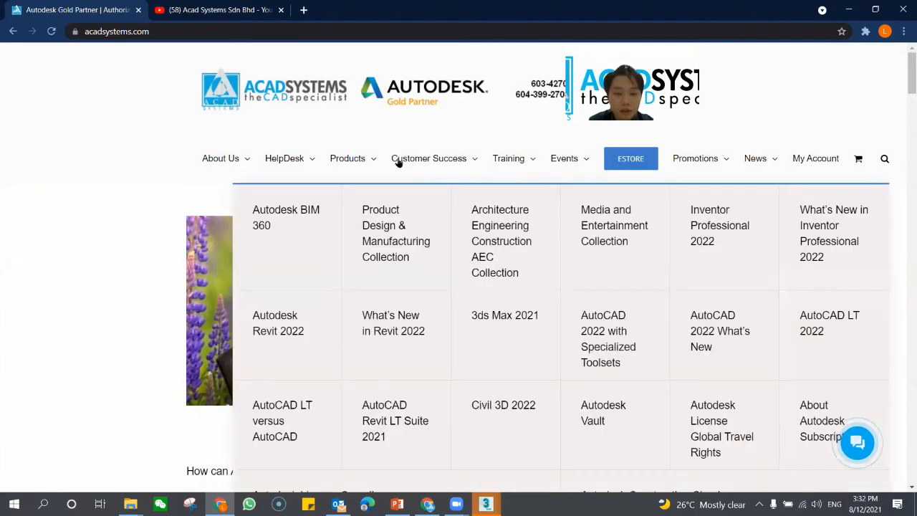
pyautogui.moveTo(399, 162)
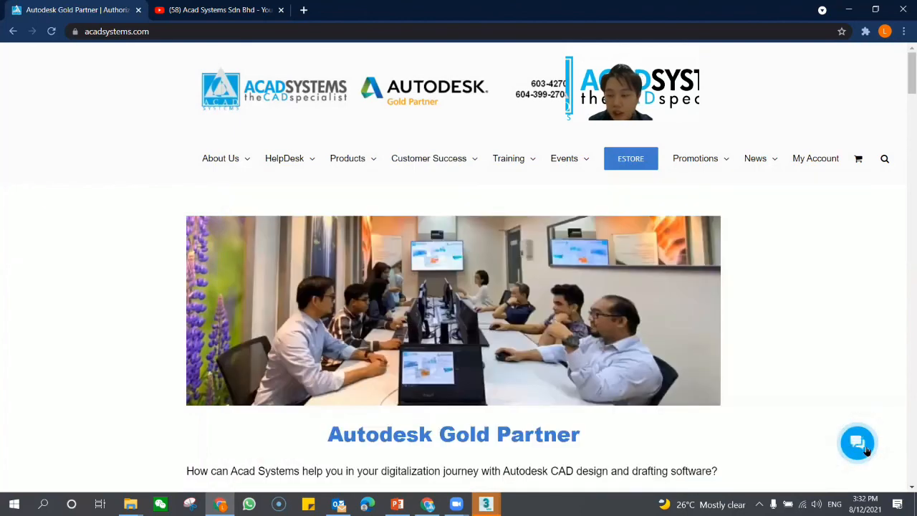
pyautogui.click(858, 441)
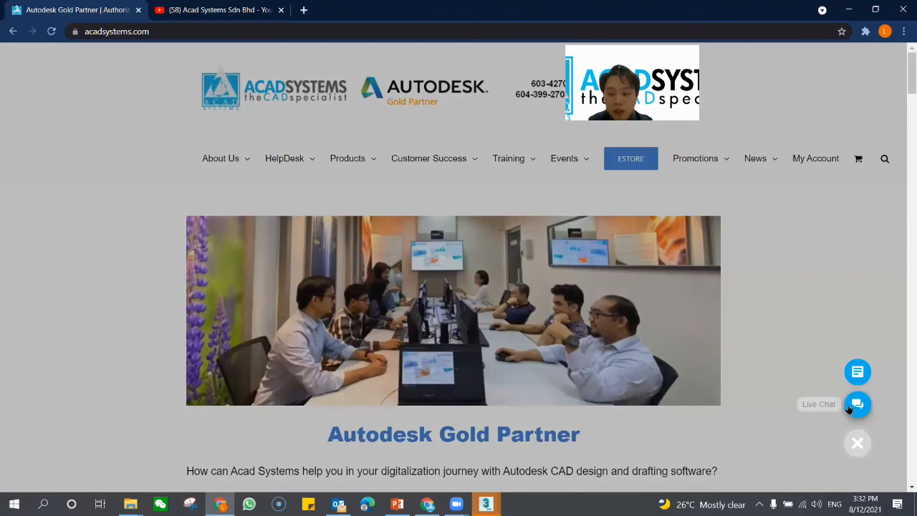
pyautogui.scroll(-3, 571, 269)
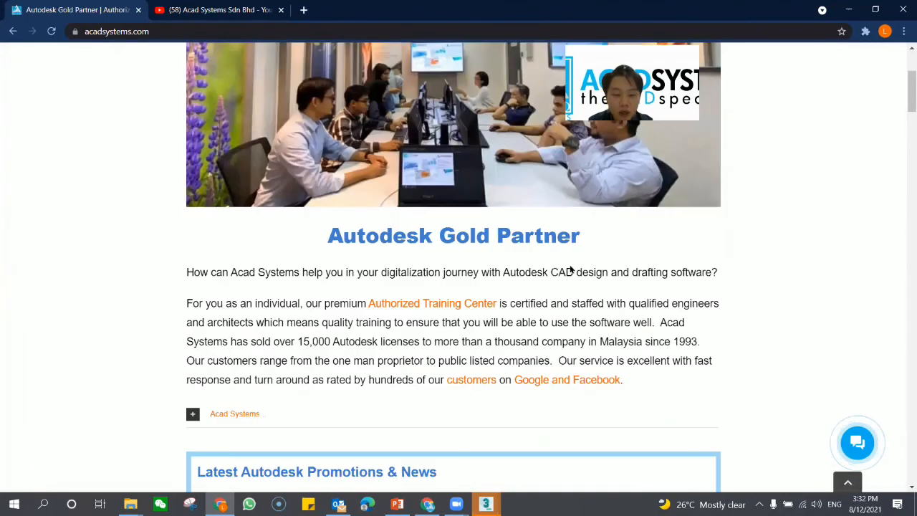
pyautogui.scroll(3, 300, 176)
pyautogui.moveTo(297, 170)
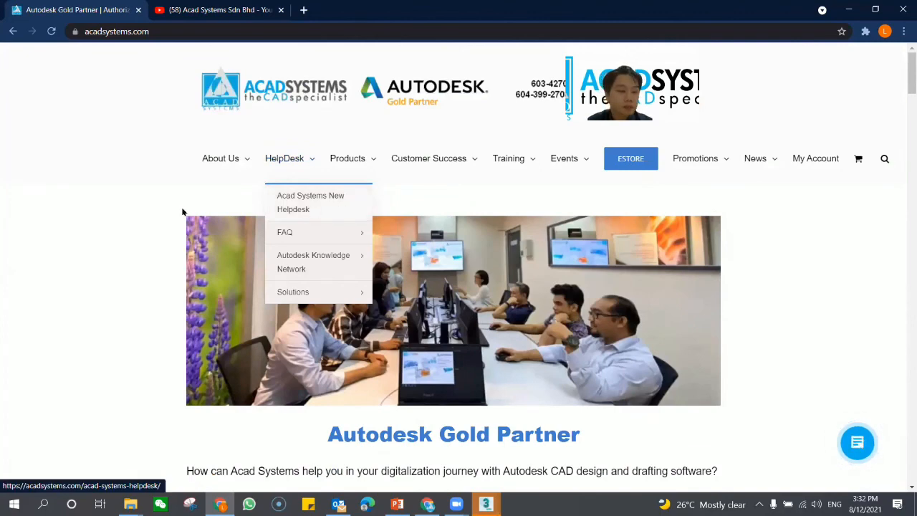
# Step: Look over the homepage's Autodesk Gold Partner introduction and the Latest Autodesk Promotions & News section
pyautogui.scroll(-1, 175, 216)
pyautogui.scroll(-2, 239, 243)
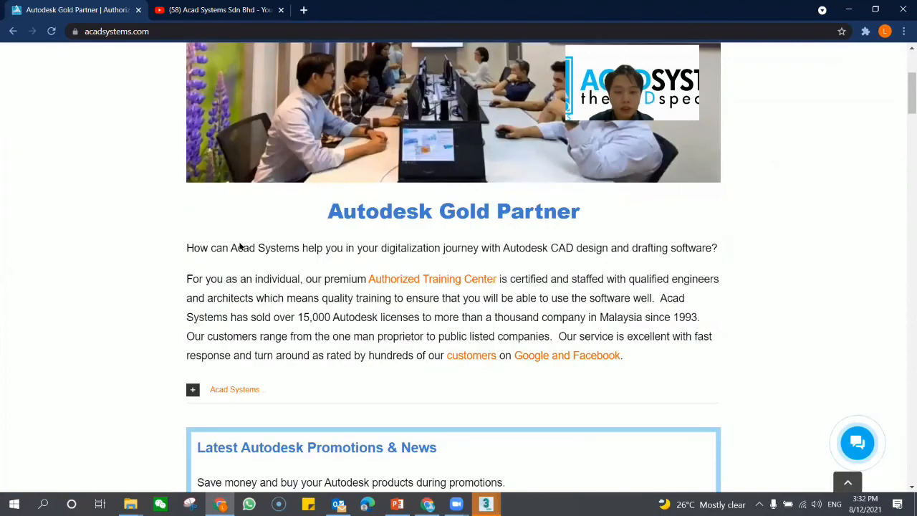
pyautogui.scroll(3, 112, 268)
pyautogui.scroll(-1, 105, 270)
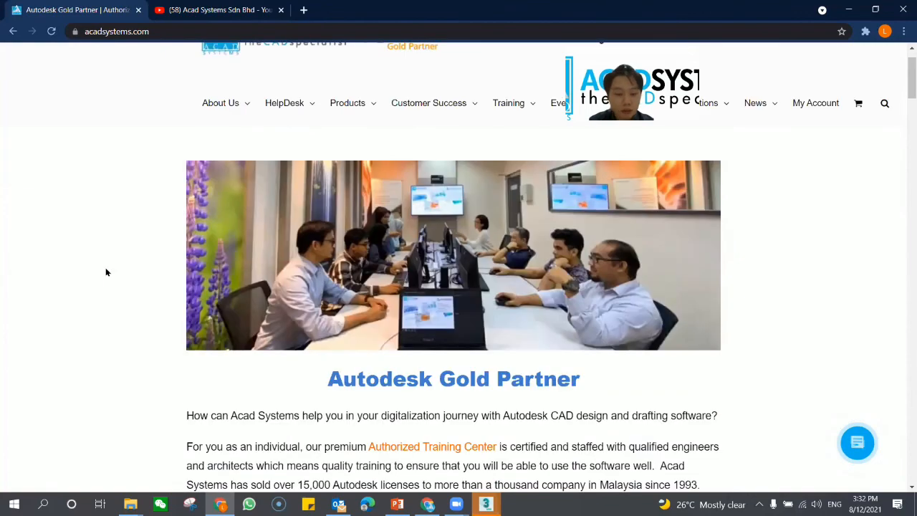
pyautogui.scroll(1, 106, 272)
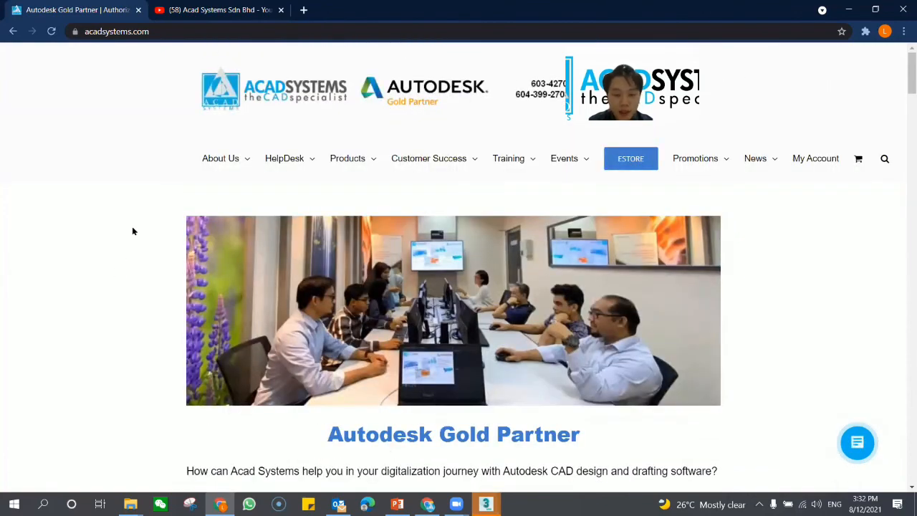
pyautogui.scroll(-2, 120, 233)
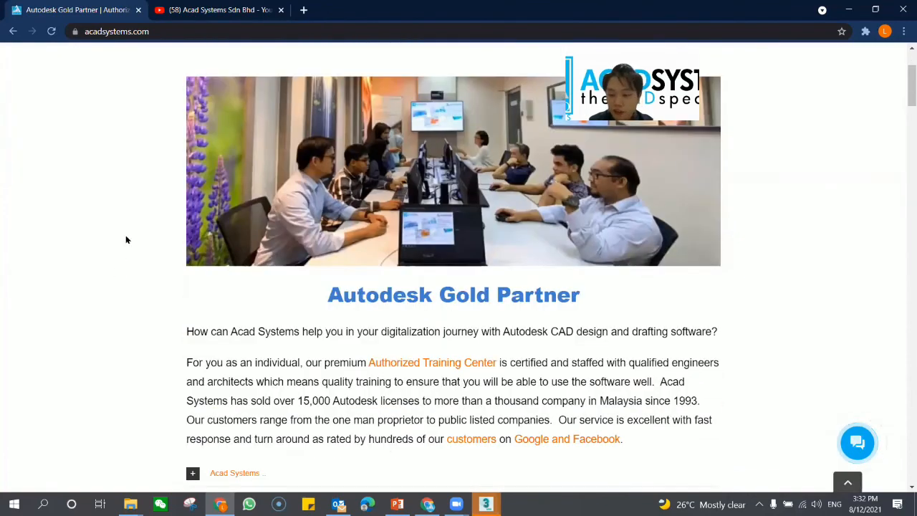
pyautogui.scroll(-1, 237, 308)
pyautogui.scroll(-2, 237, 308)
pyautogui.scroll(-2, 256, 292)
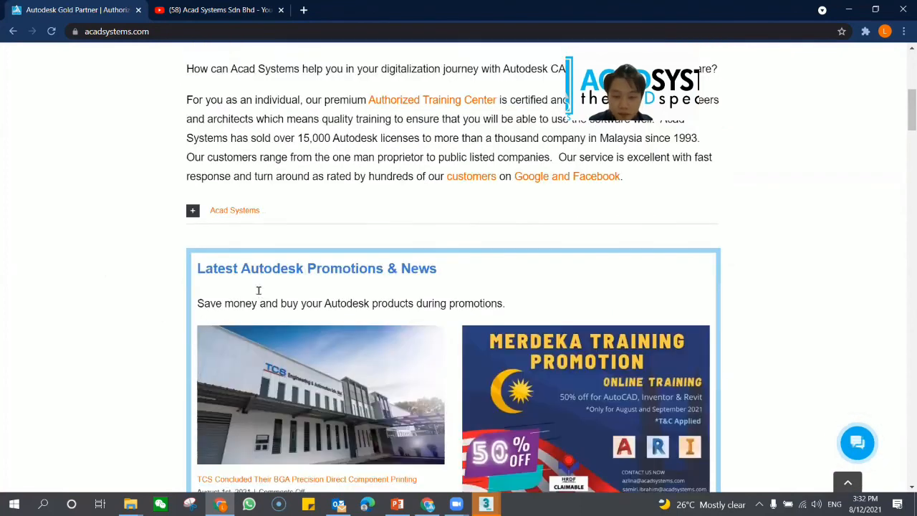
pyautogui.scroll(-2, 320, 427)
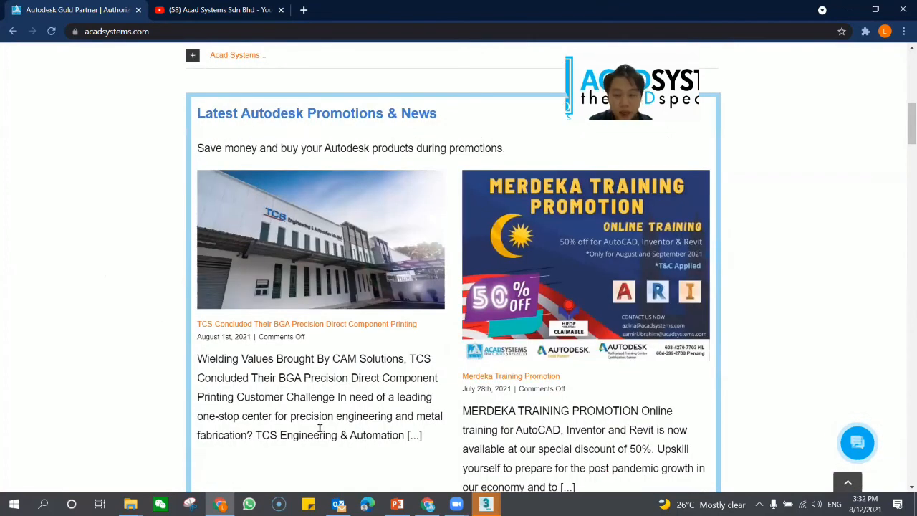